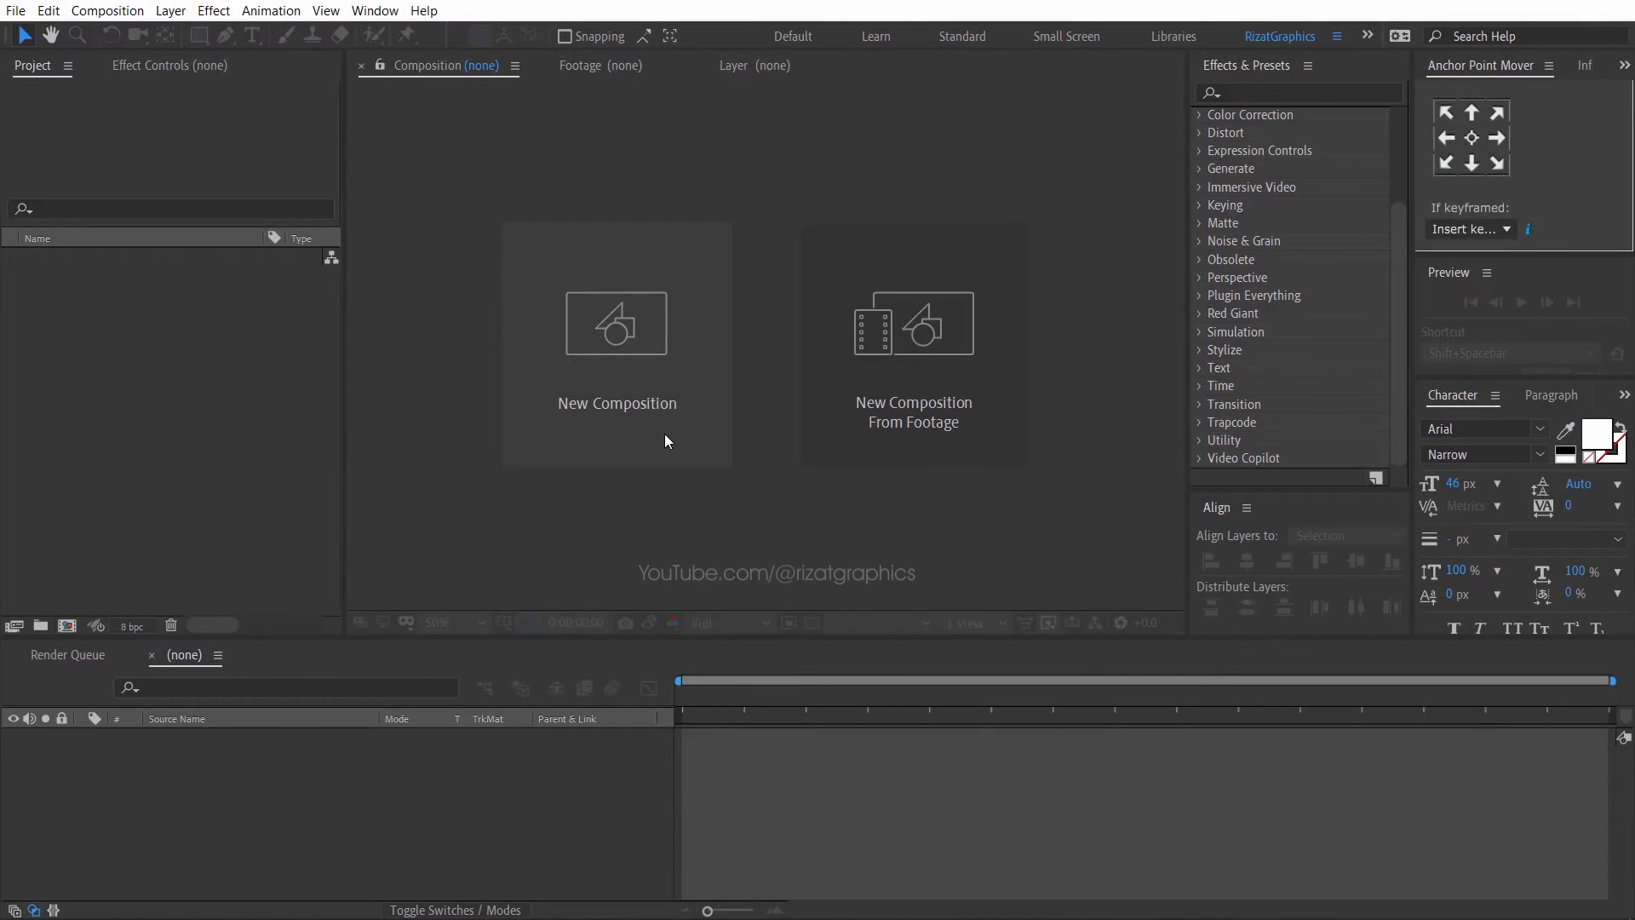
- Create a composition named Trail at 300 × 1080 px, 30 fps, duration 0:00:02:00
left_click(664, 433)
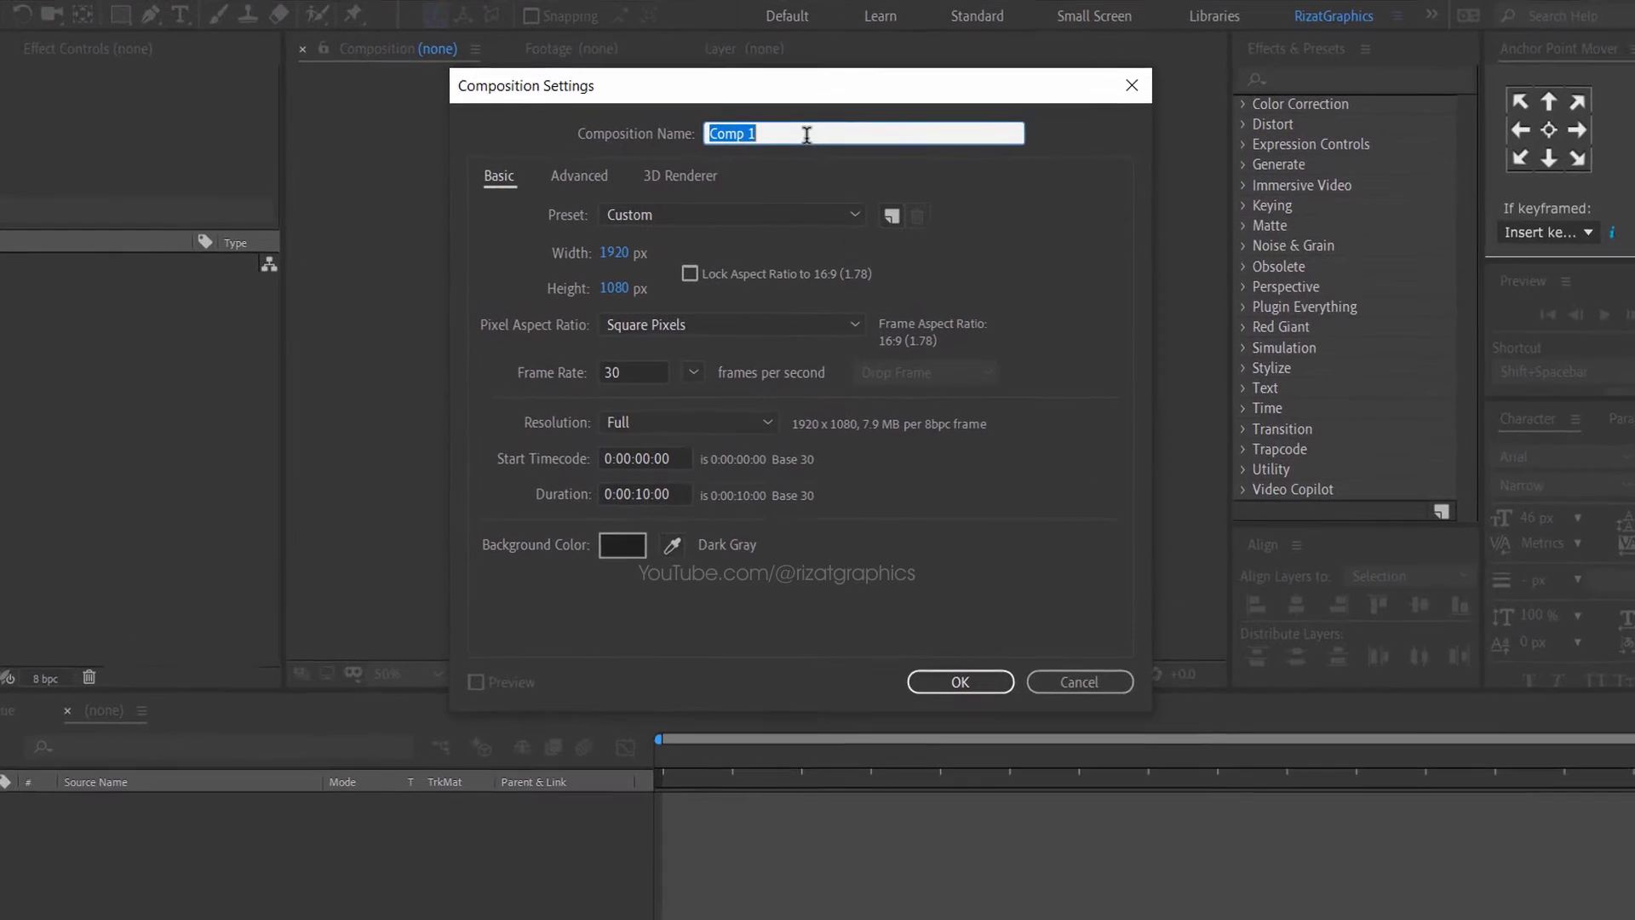
left_click(810, 142)
key("BackSpace")
key("BackSpace")
key("BackSpace")
key("BackSpace")
key("BackSpace")
key("BackSpace")
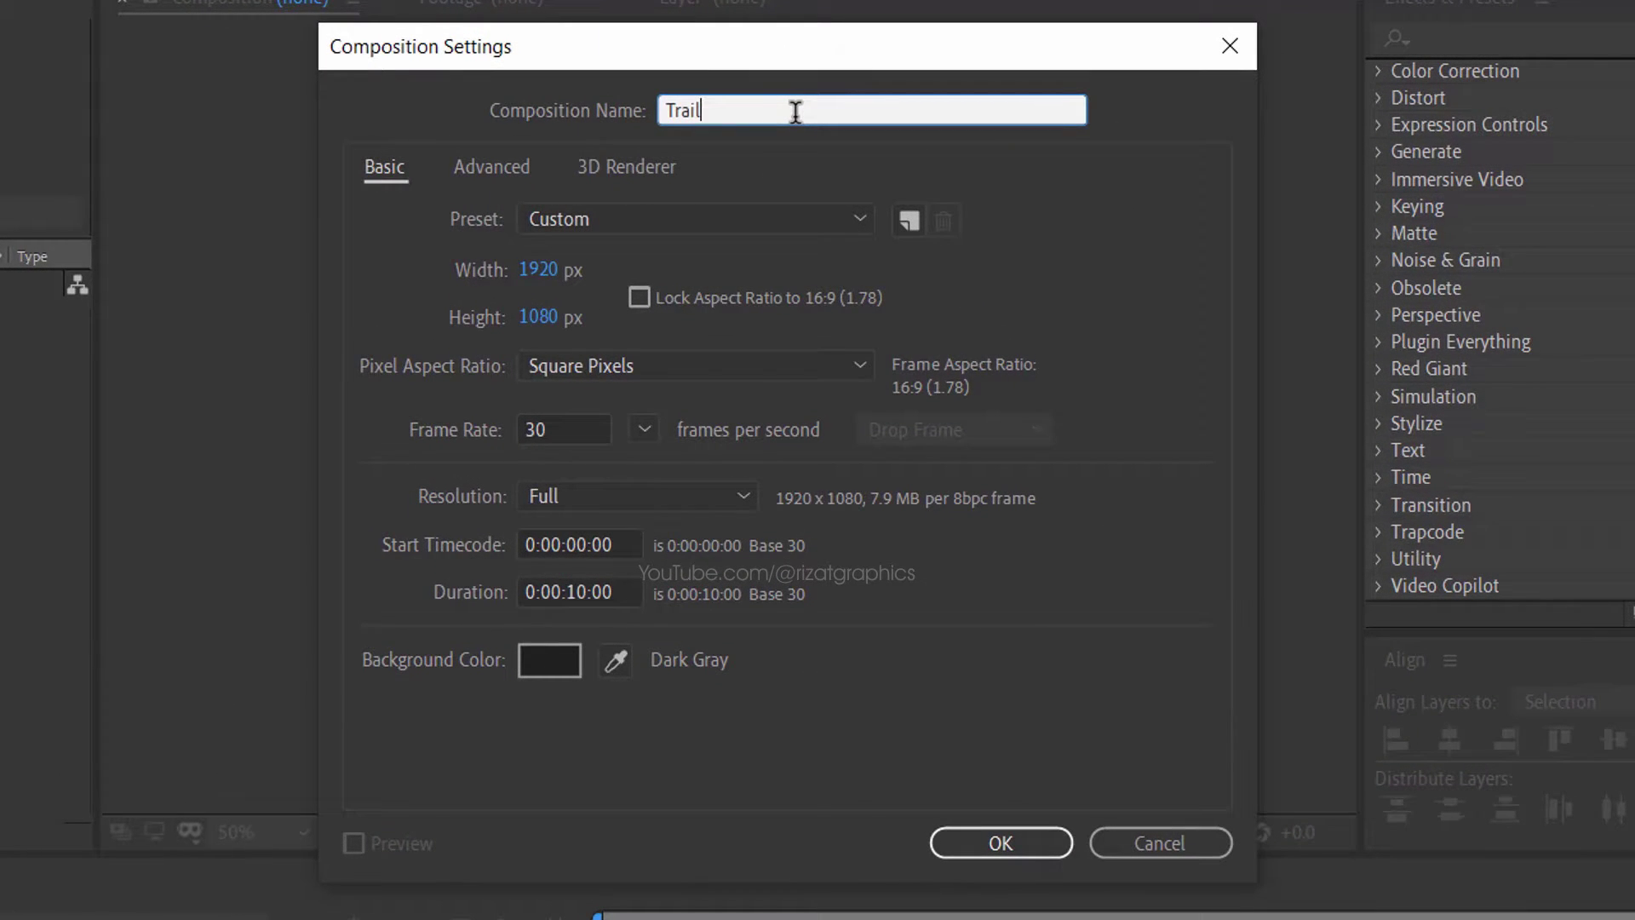
left_click(542, 269)
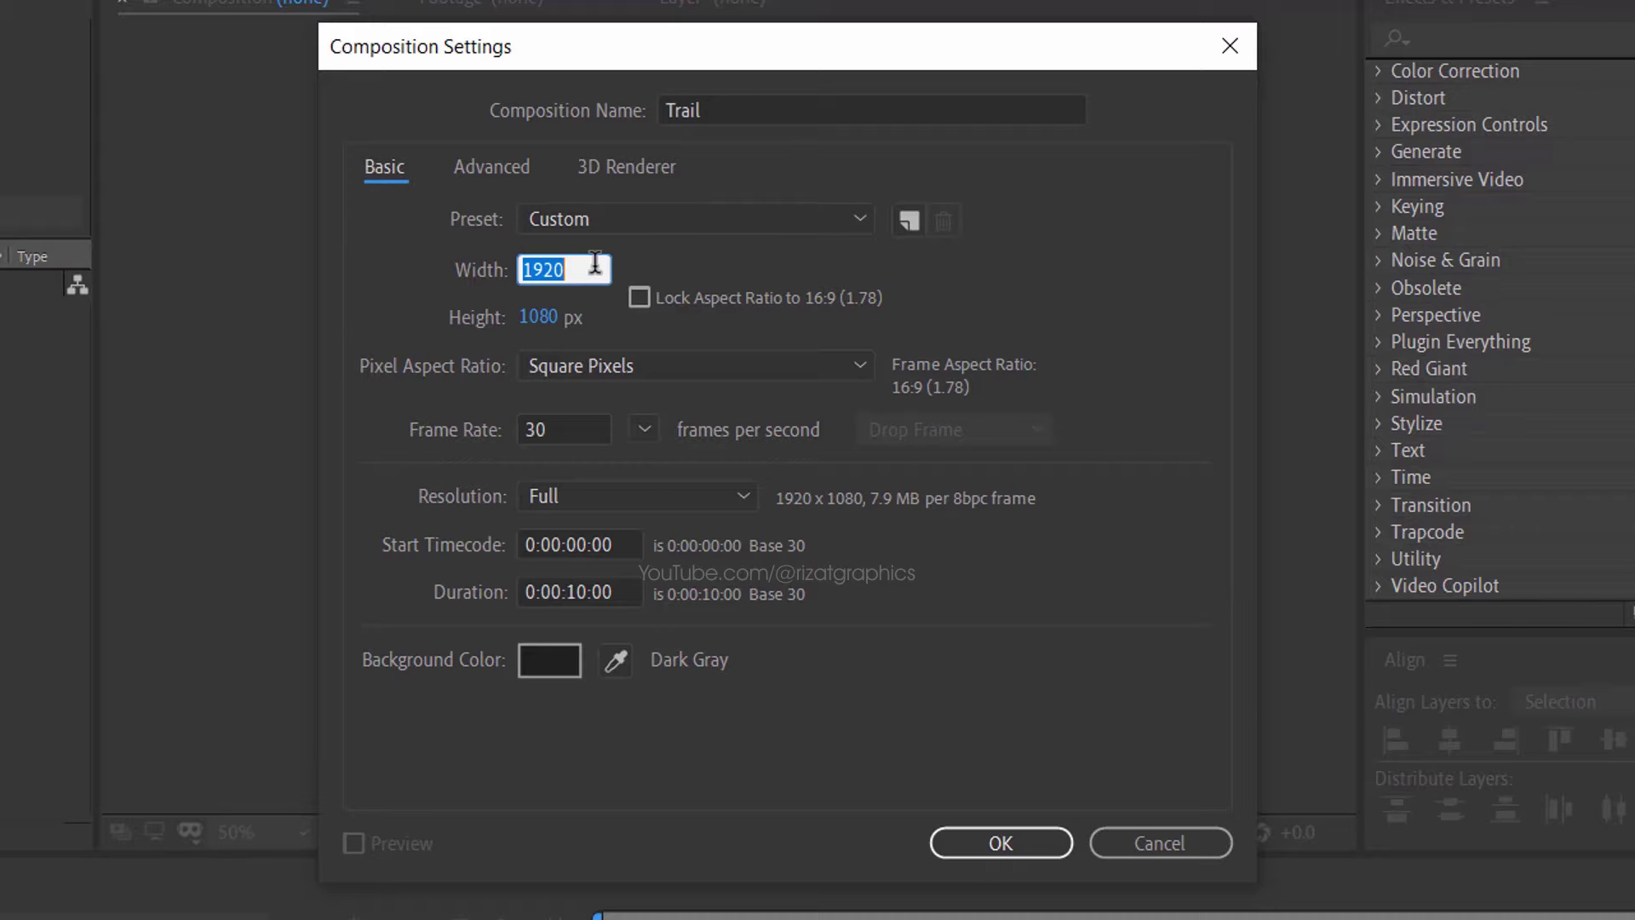
type("300")
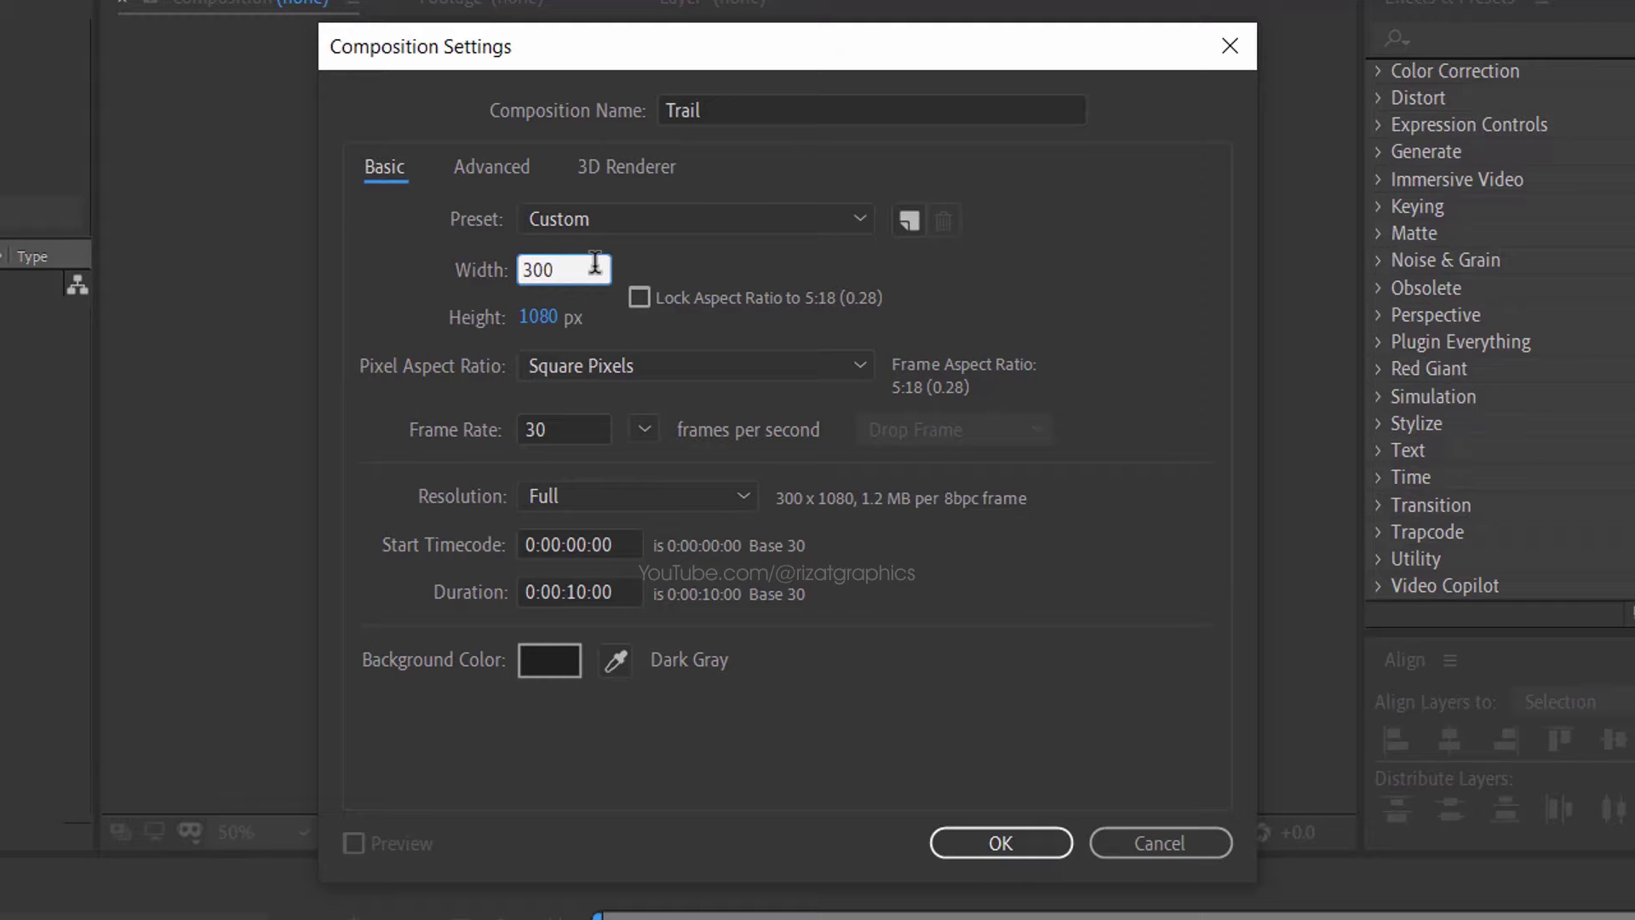
left_click(565, 317)
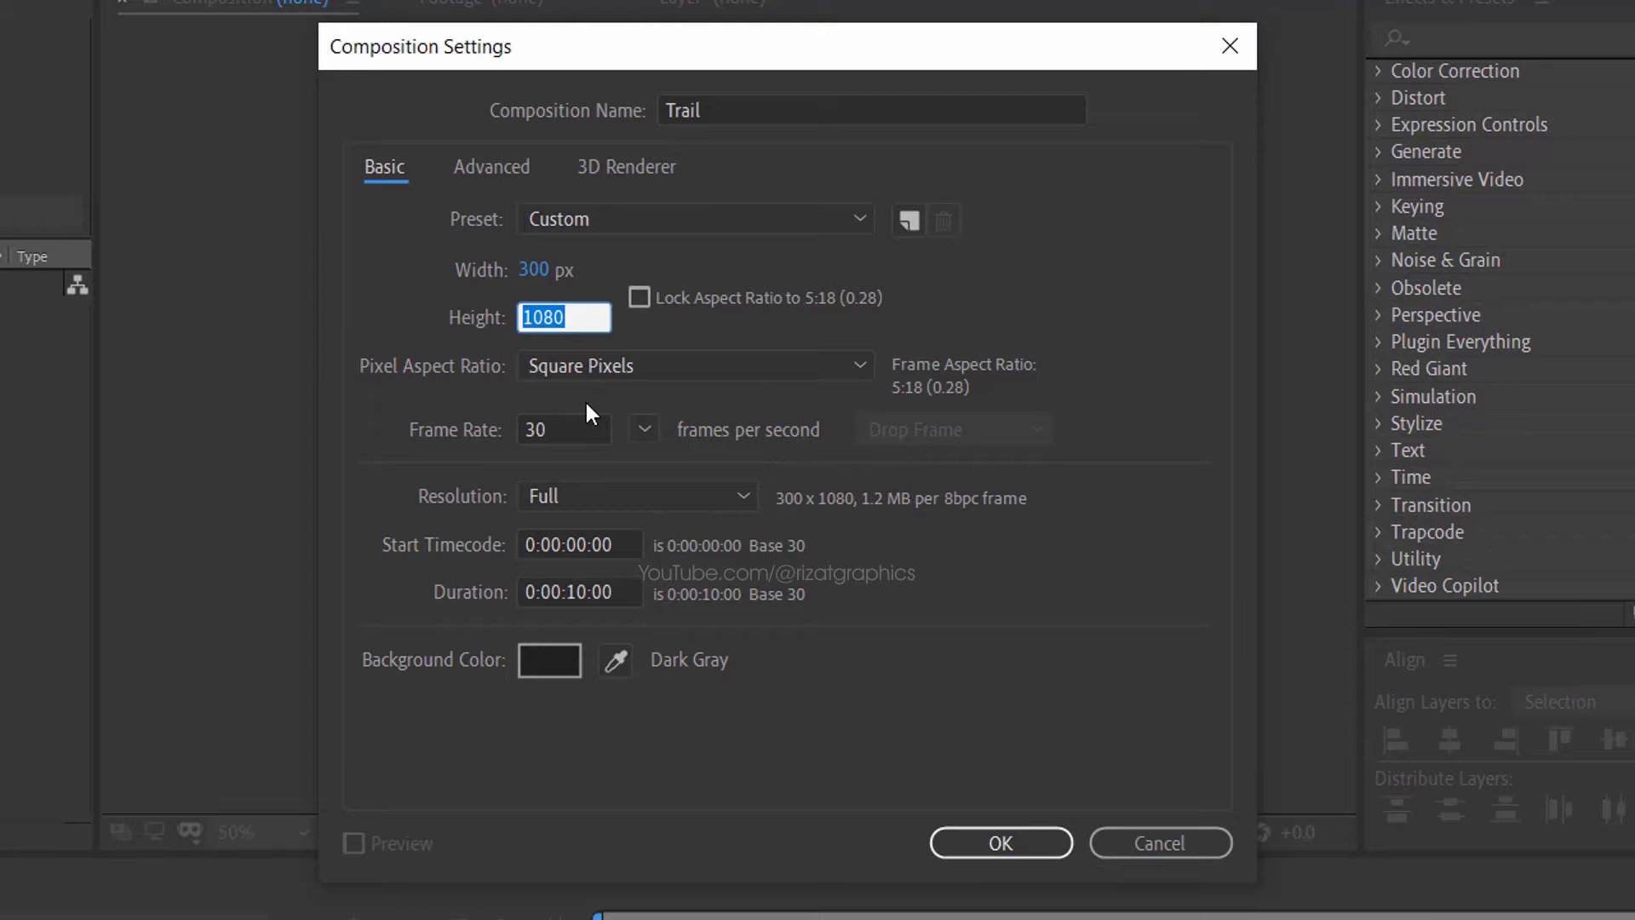
left_click(579, 427)
double_click(576, 592)
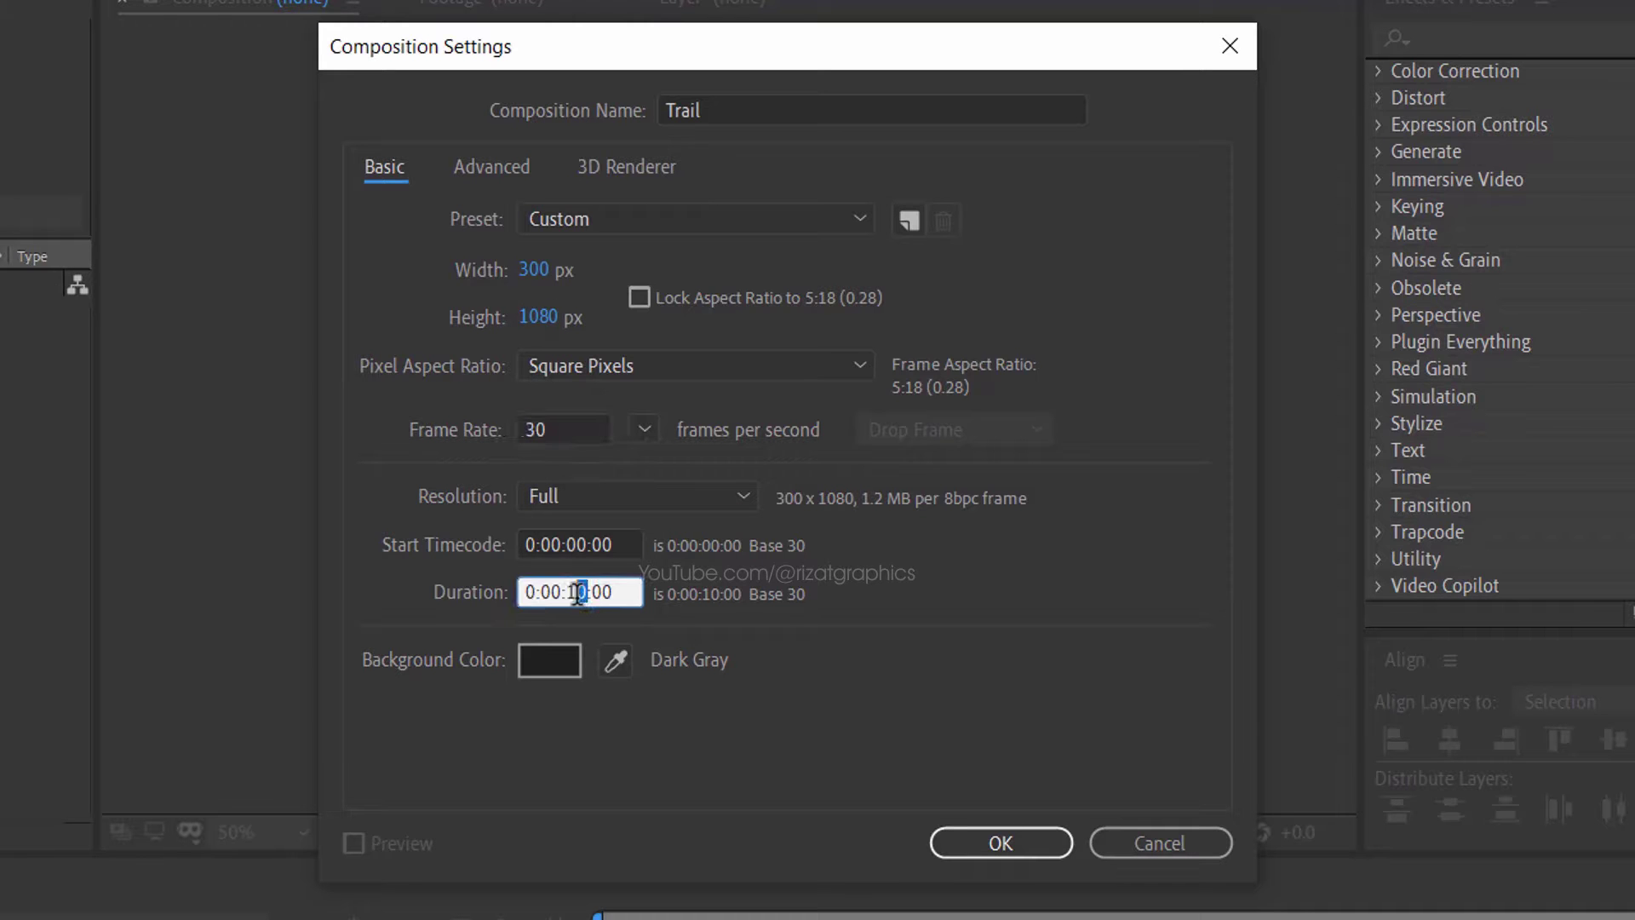
type("02")
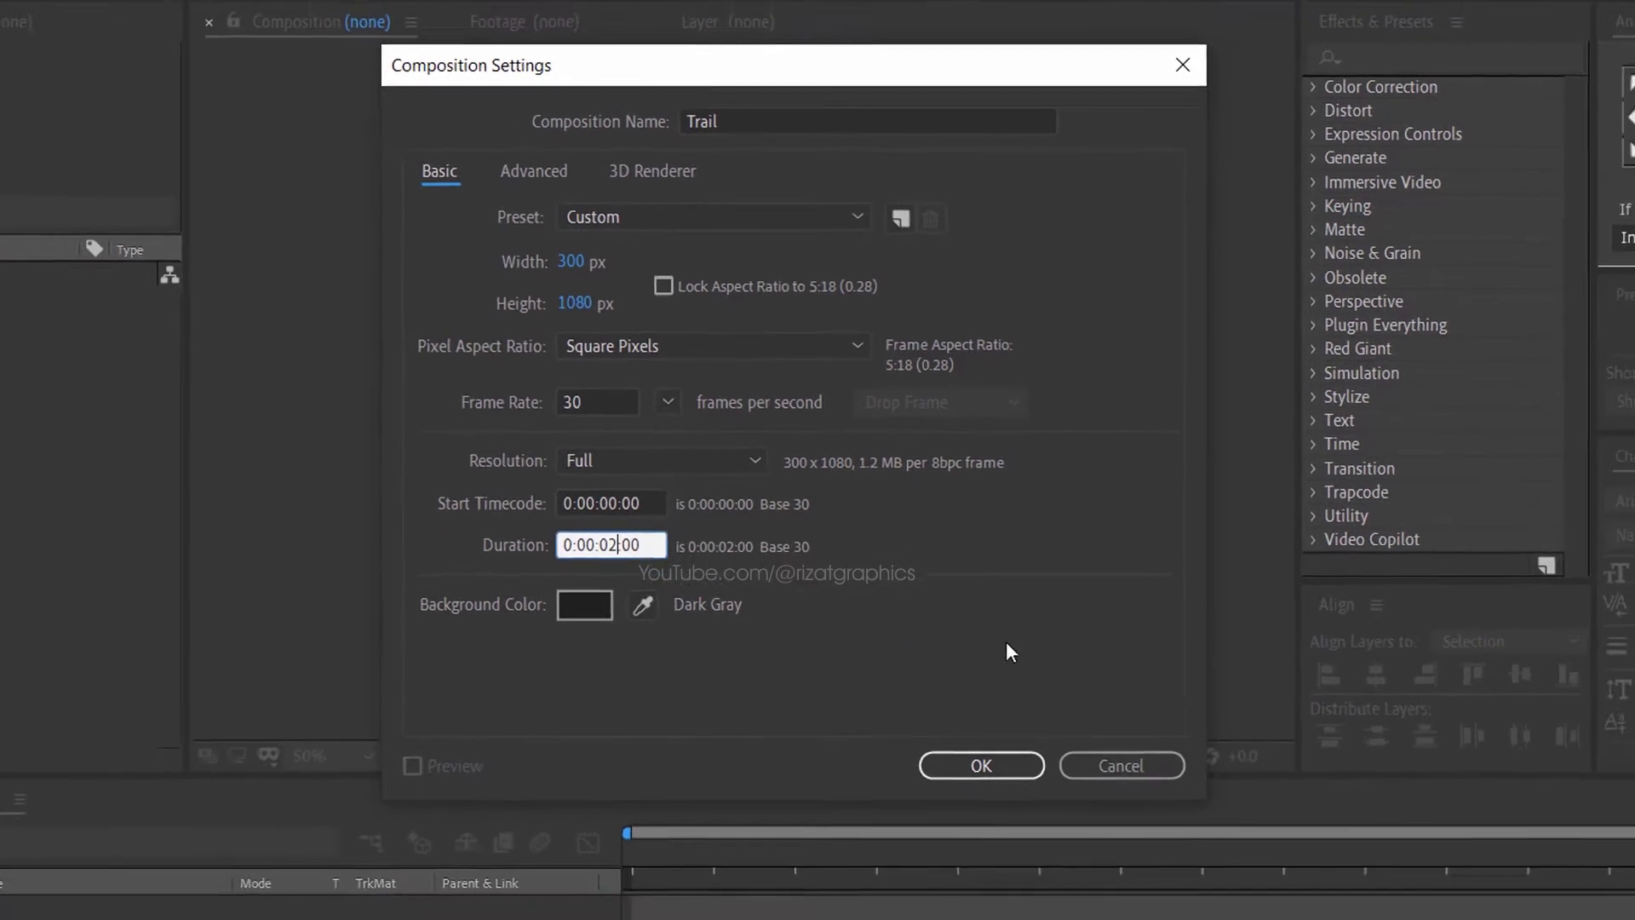
left_click(1008, 767)
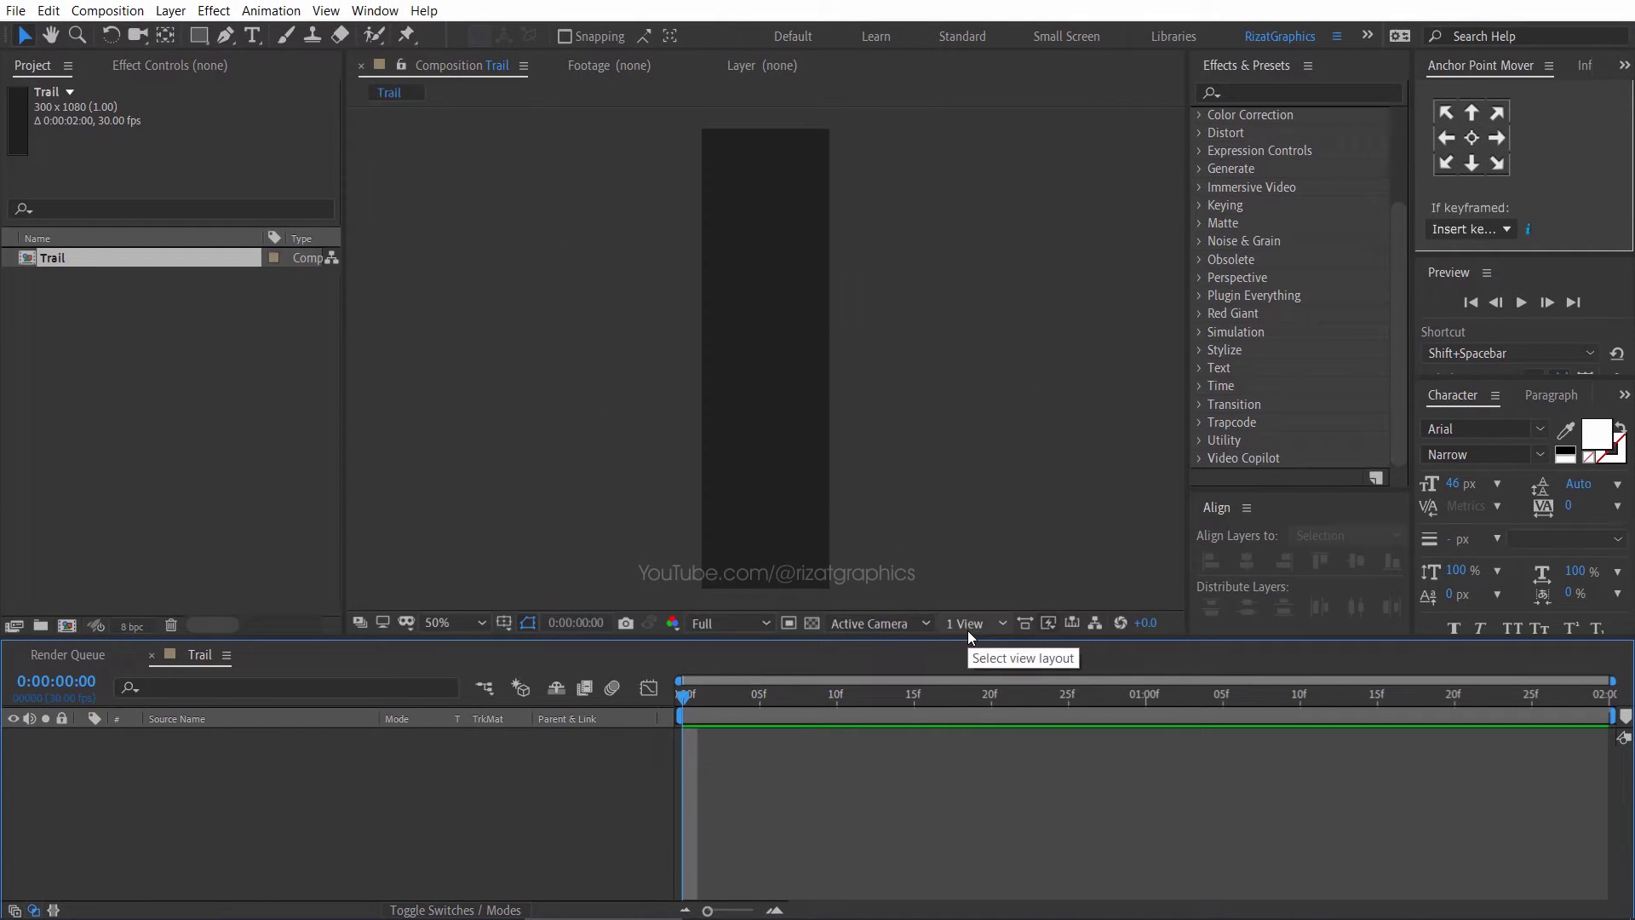
- Add a new solid layer named Trail to the comp
left_click(171, 10)
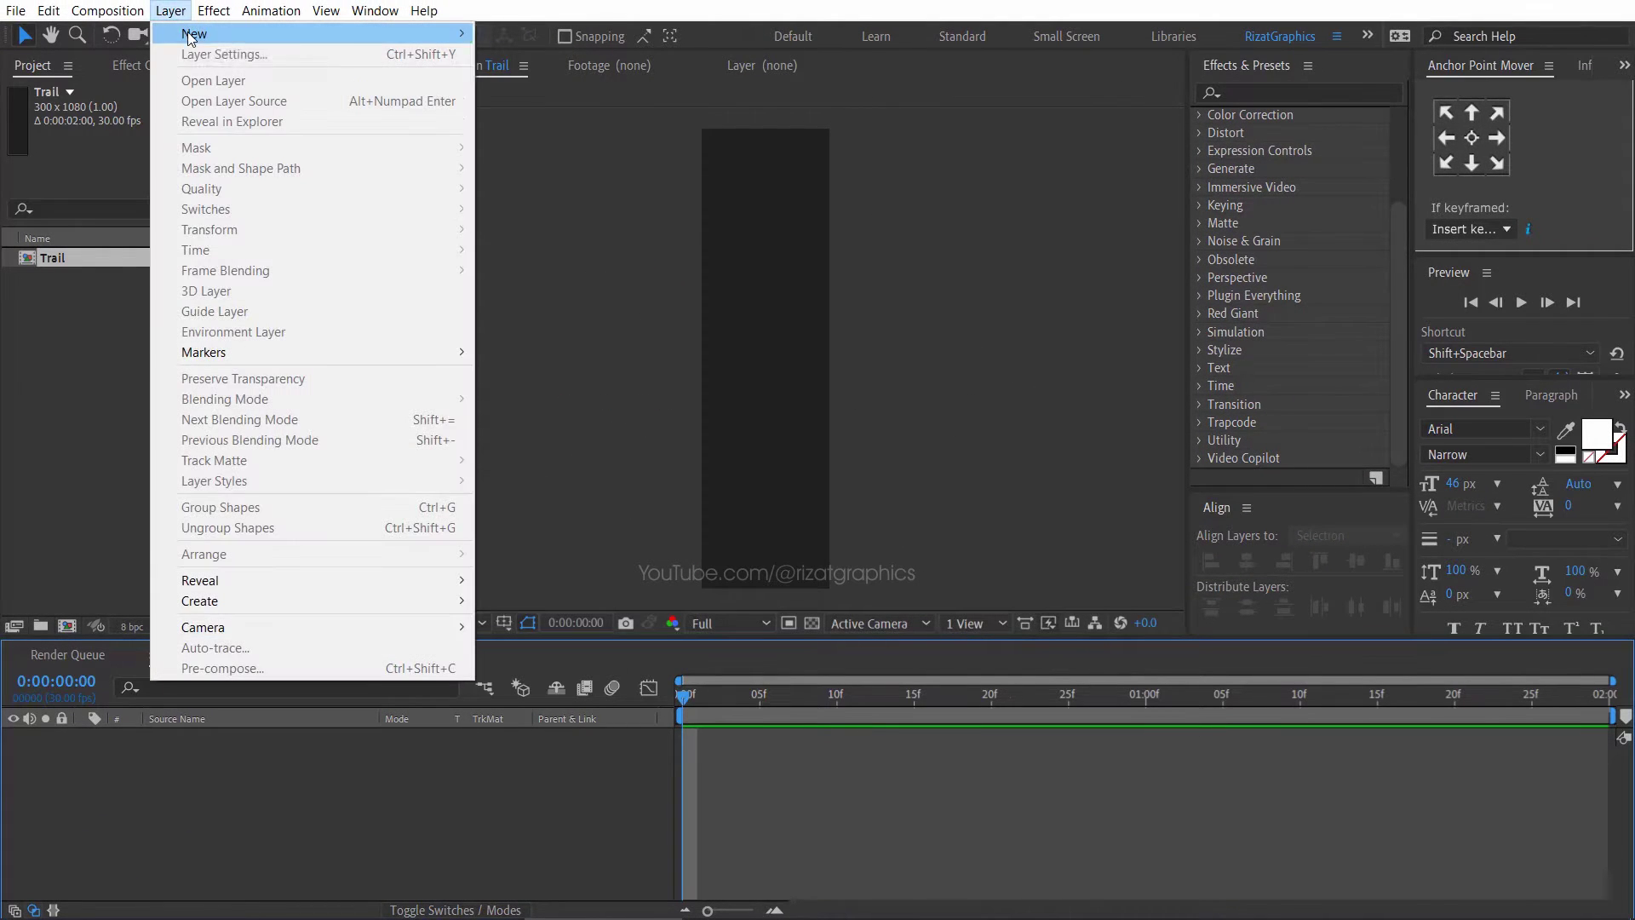
mouse_move(190, 38)
left_click(555, 59)
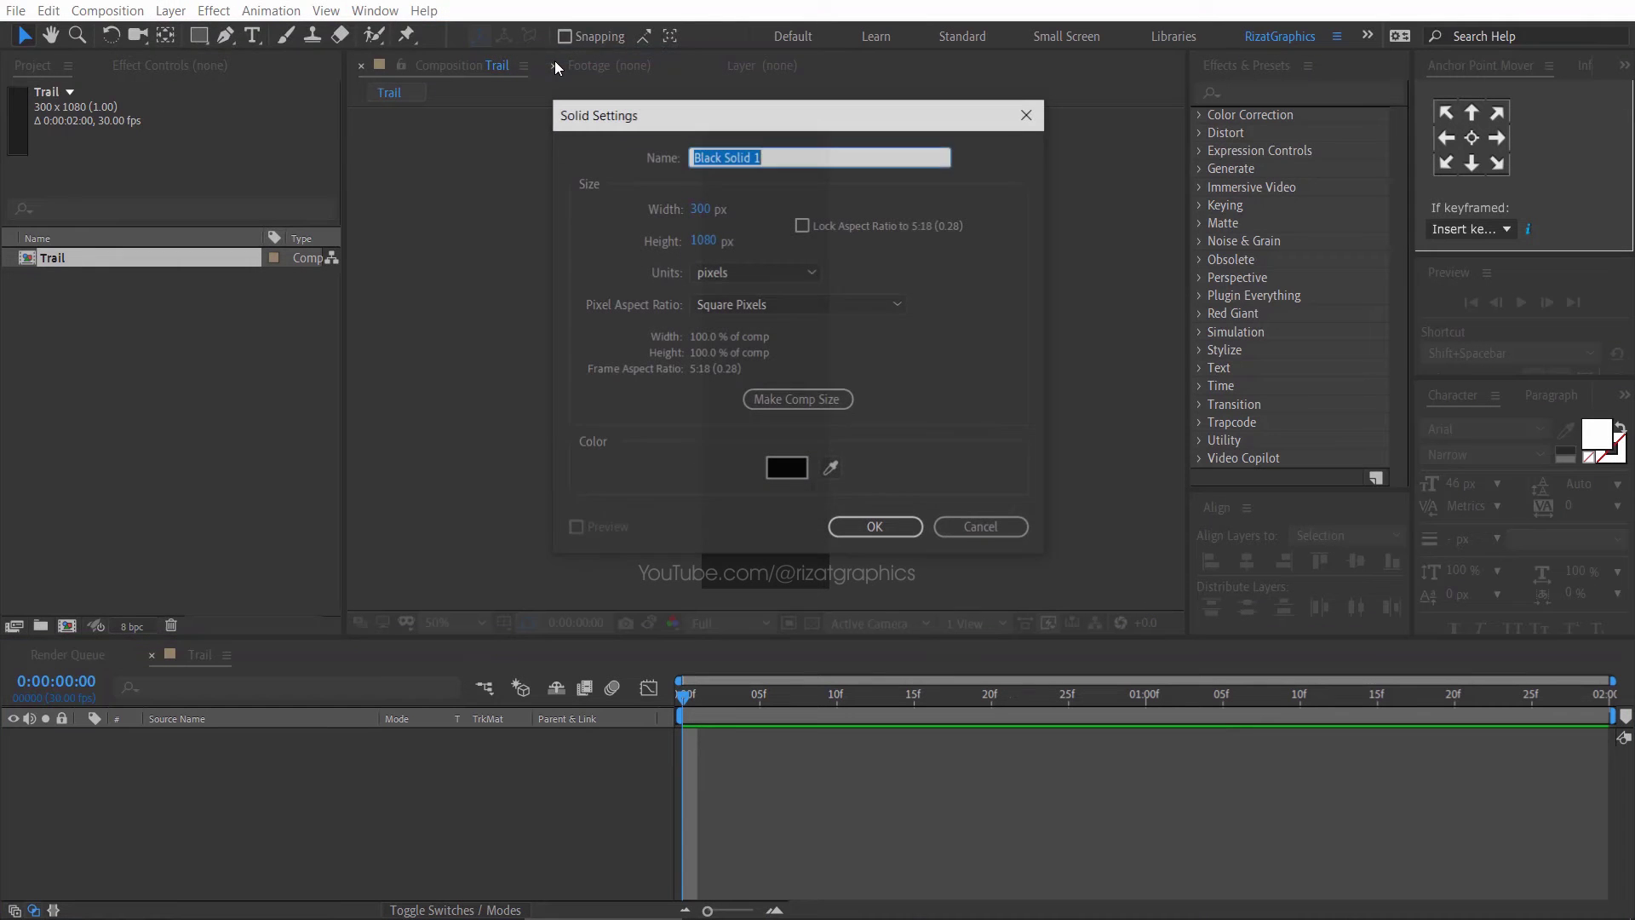
left_click(715, 154)
double_click(716, 155)
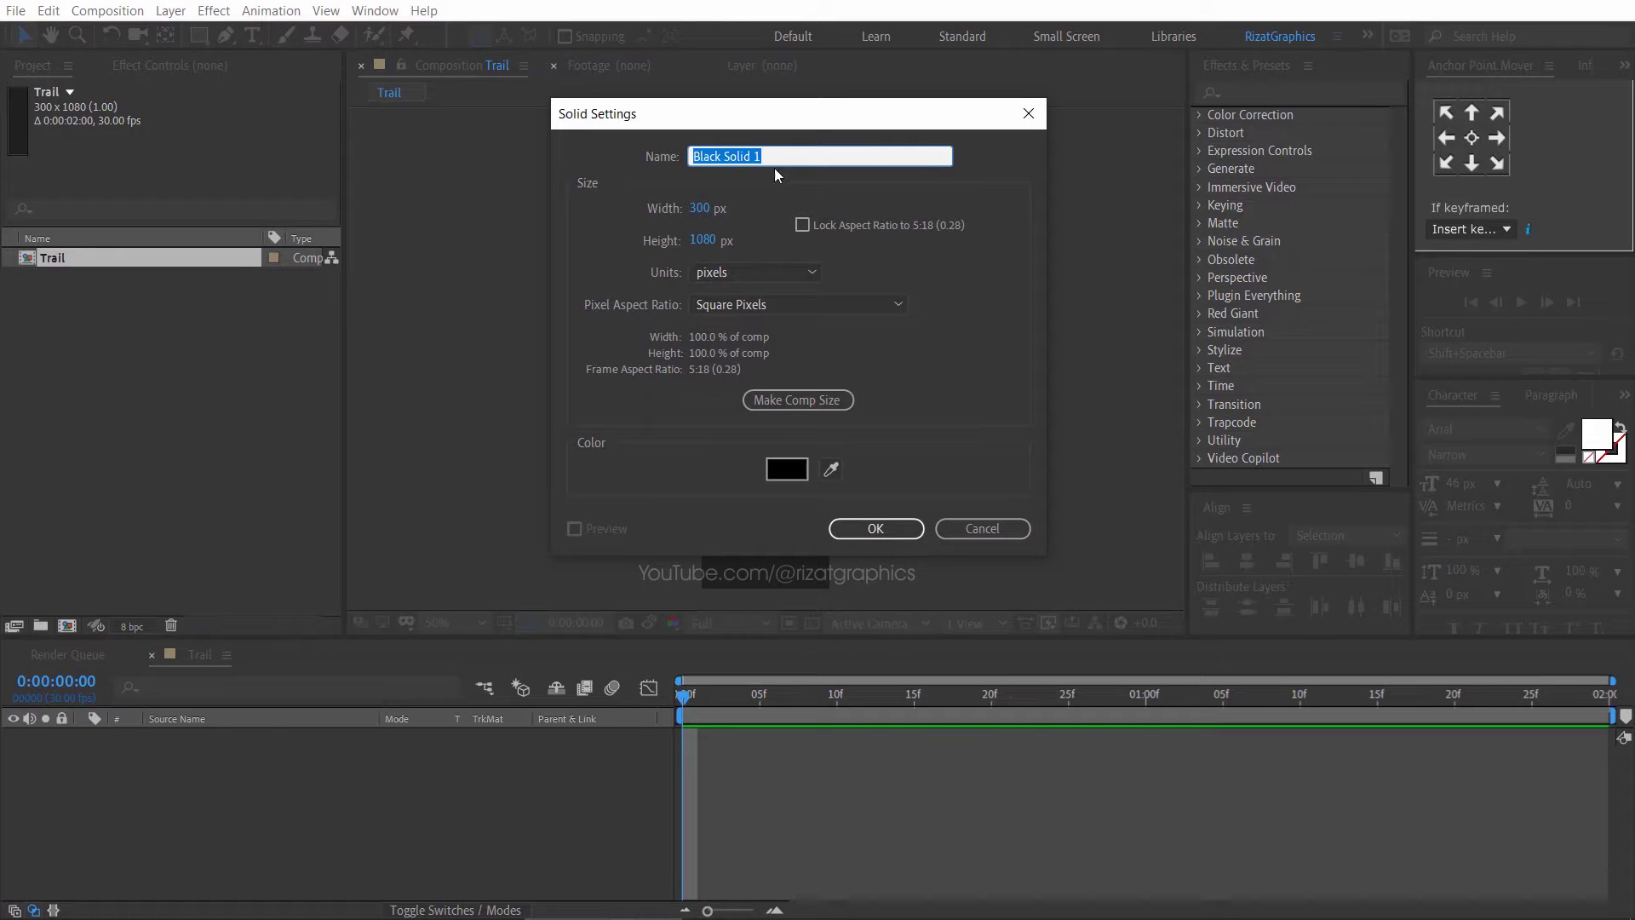
type("Trail")
left_click(894, 531)
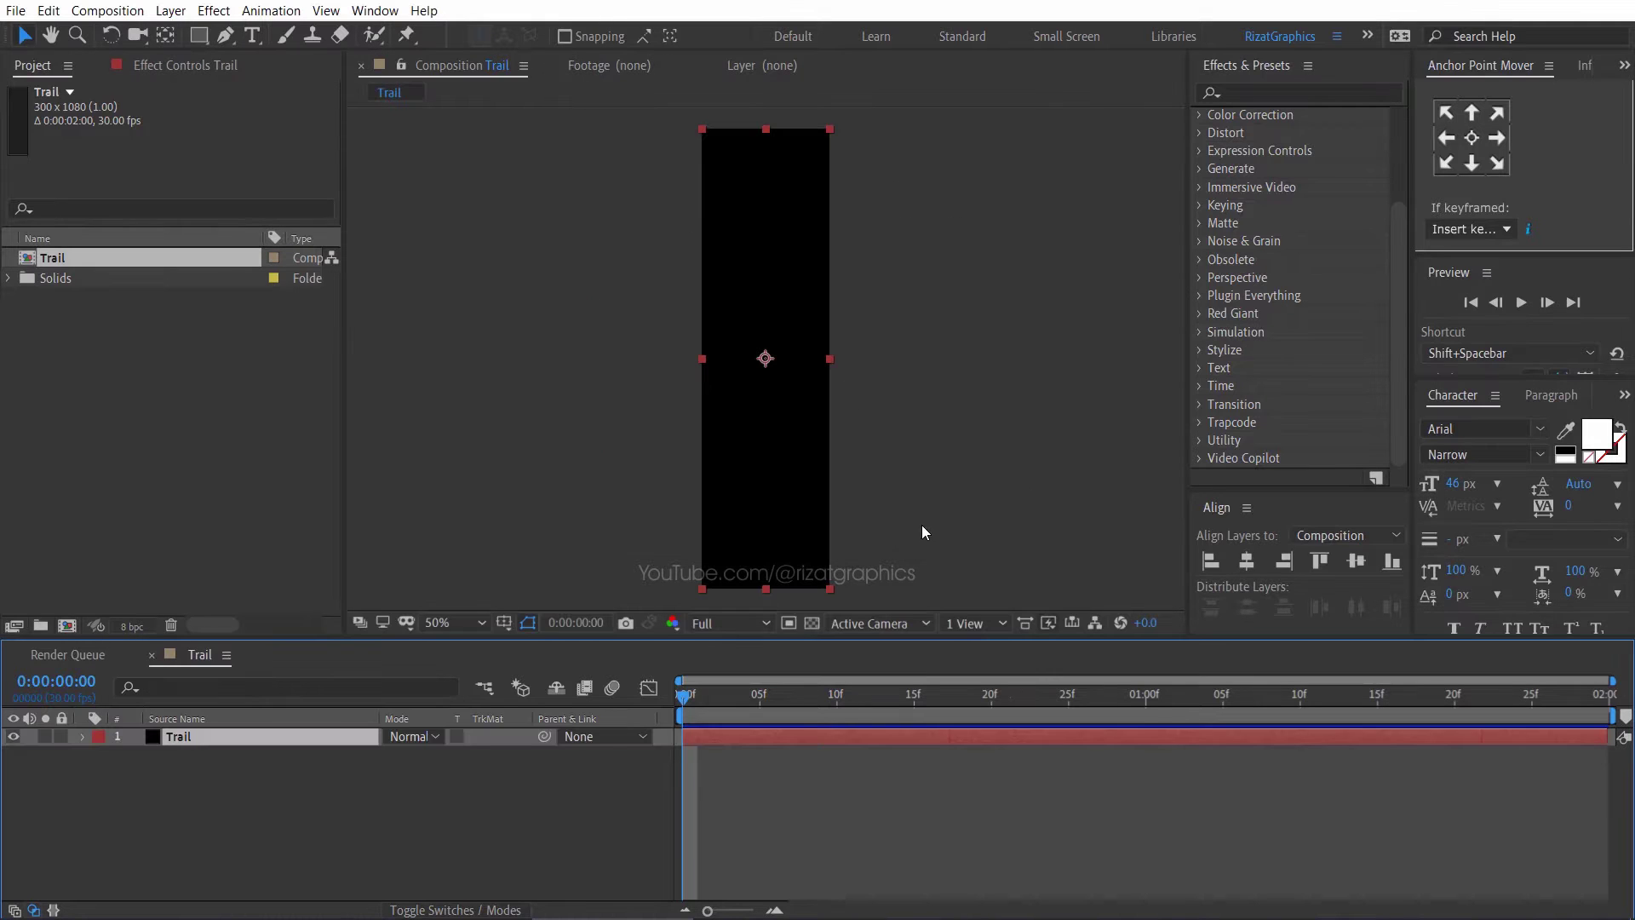
- Apply CC Particle Systems II from a 'cc pa' search to the Trail solid and scrub the burst
left_click(1317, 93)
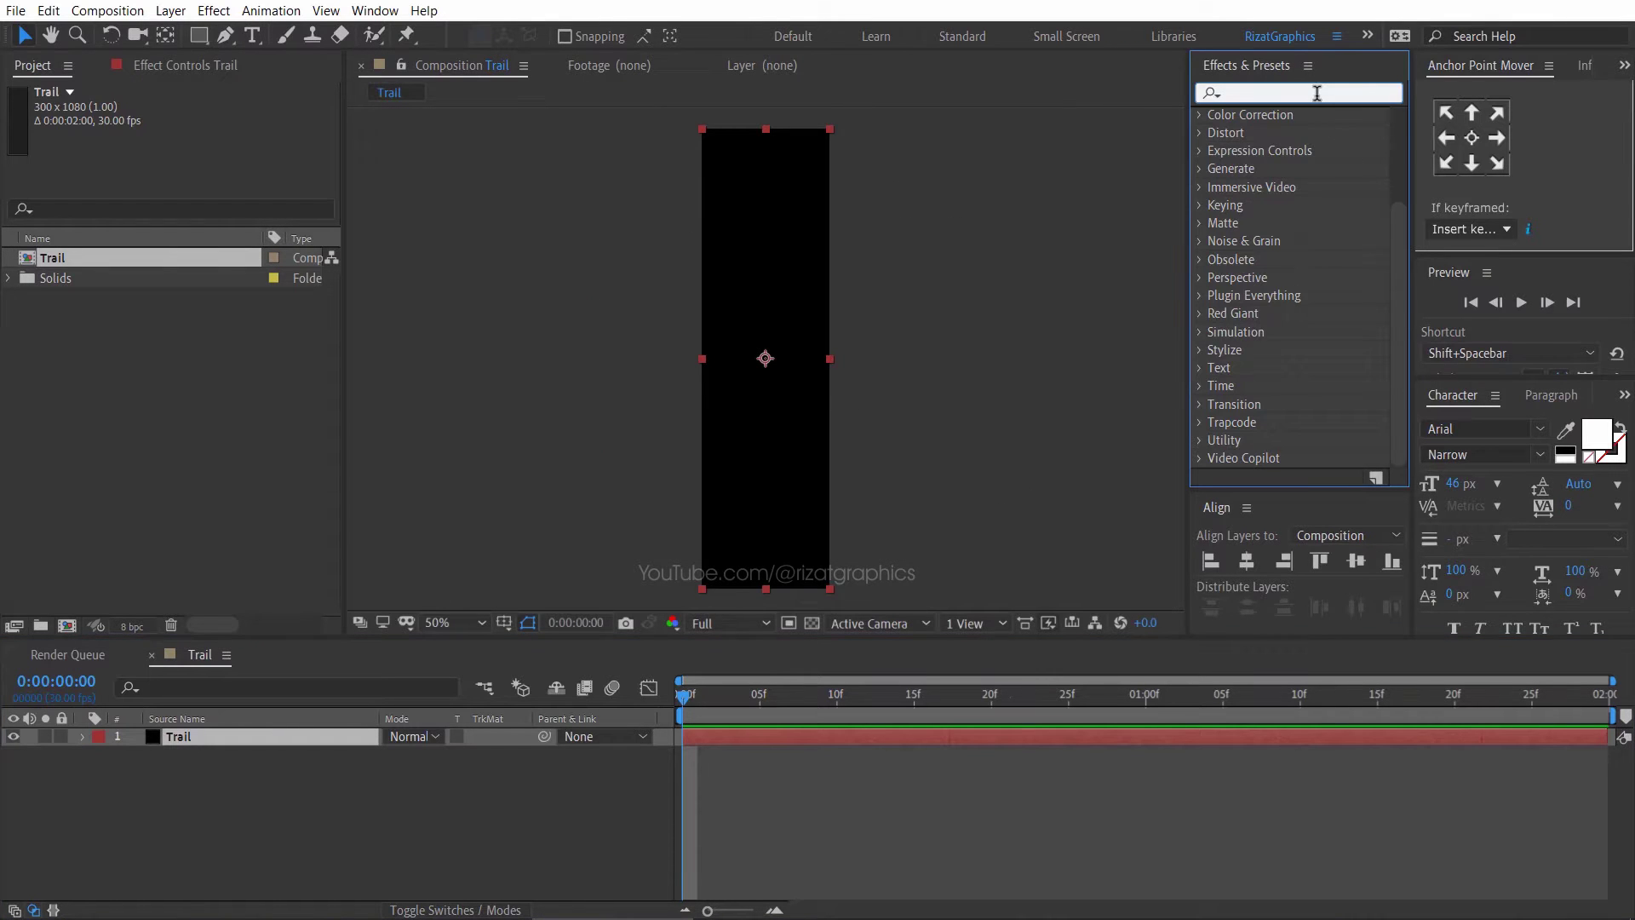
type("cc pa")
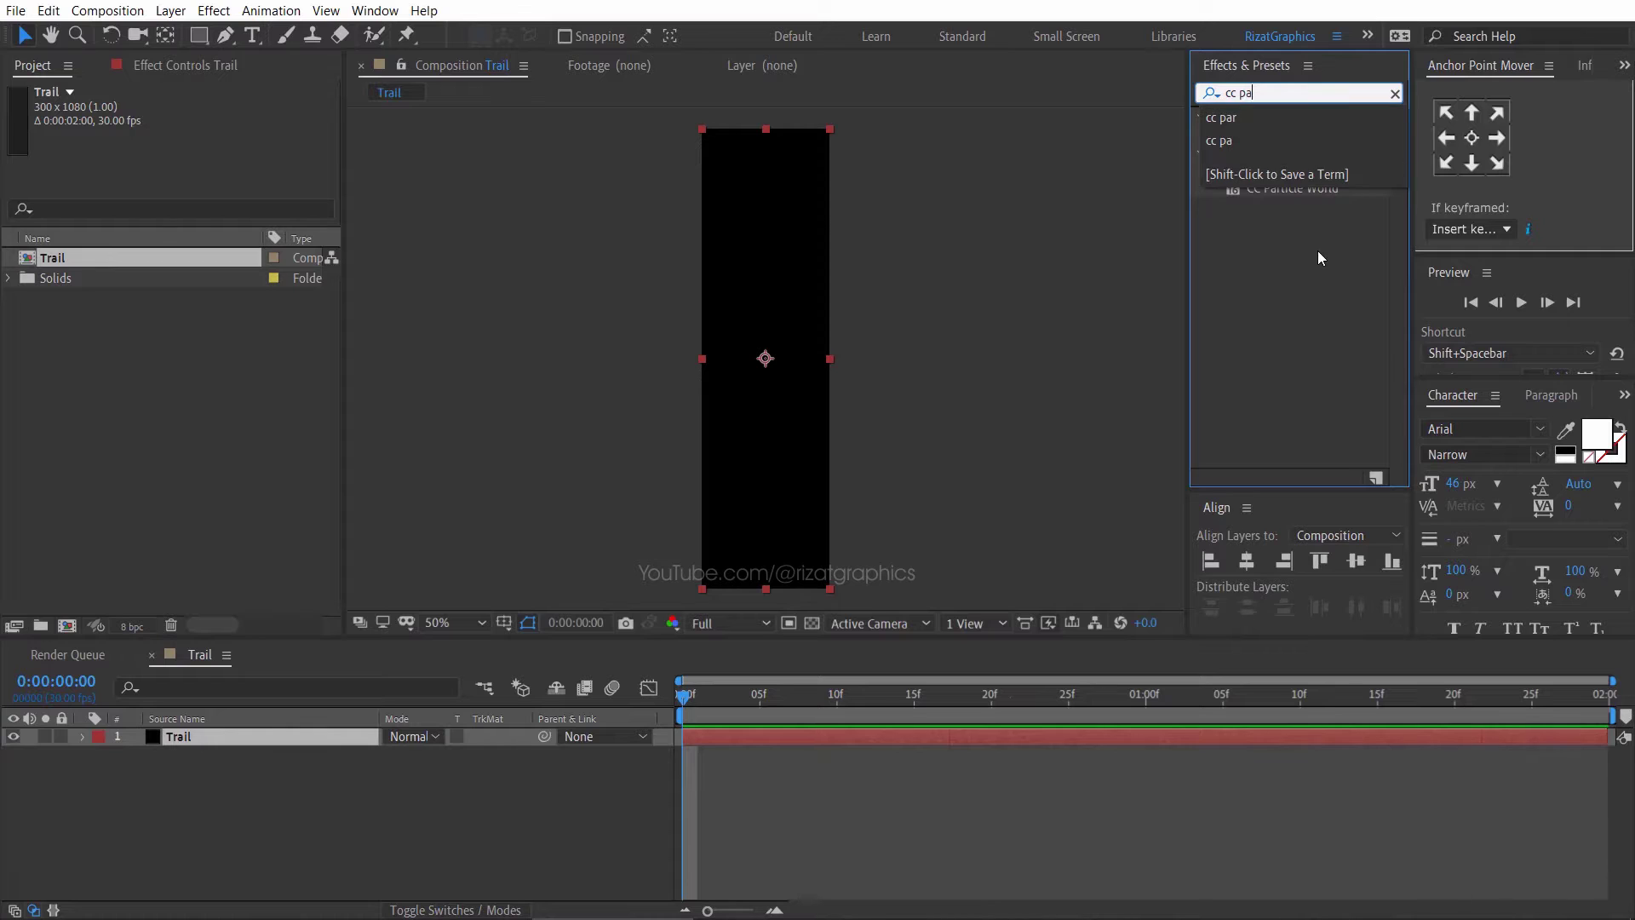
left_click_drag(1315, 171, 770, 314)
left_click(1394, 94)
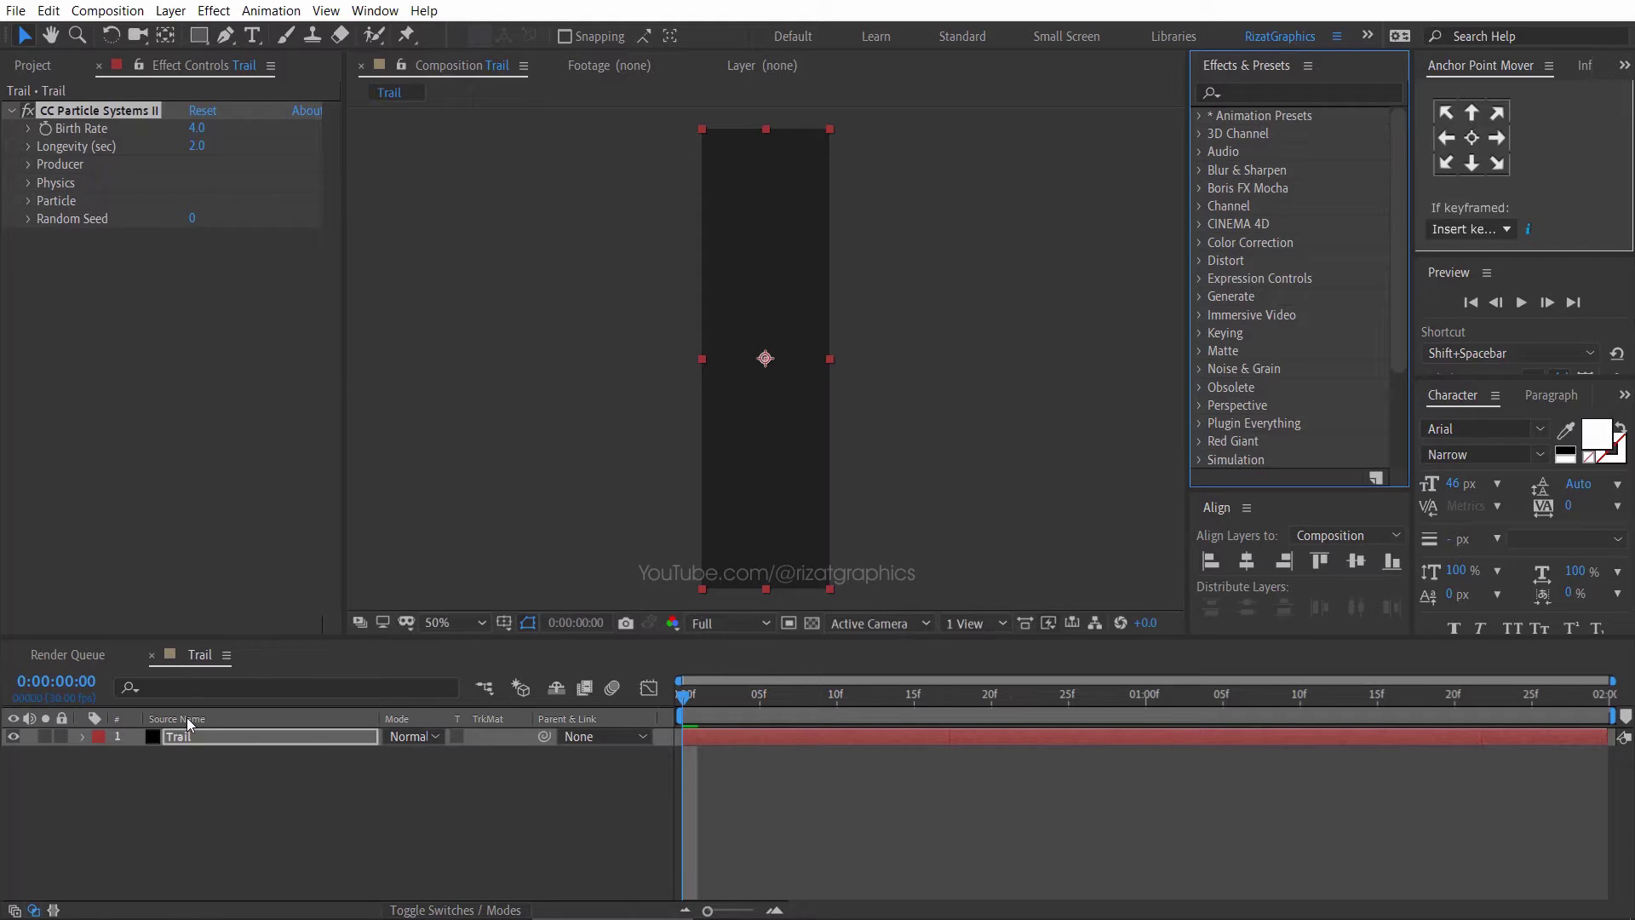
left_click(273, 738)
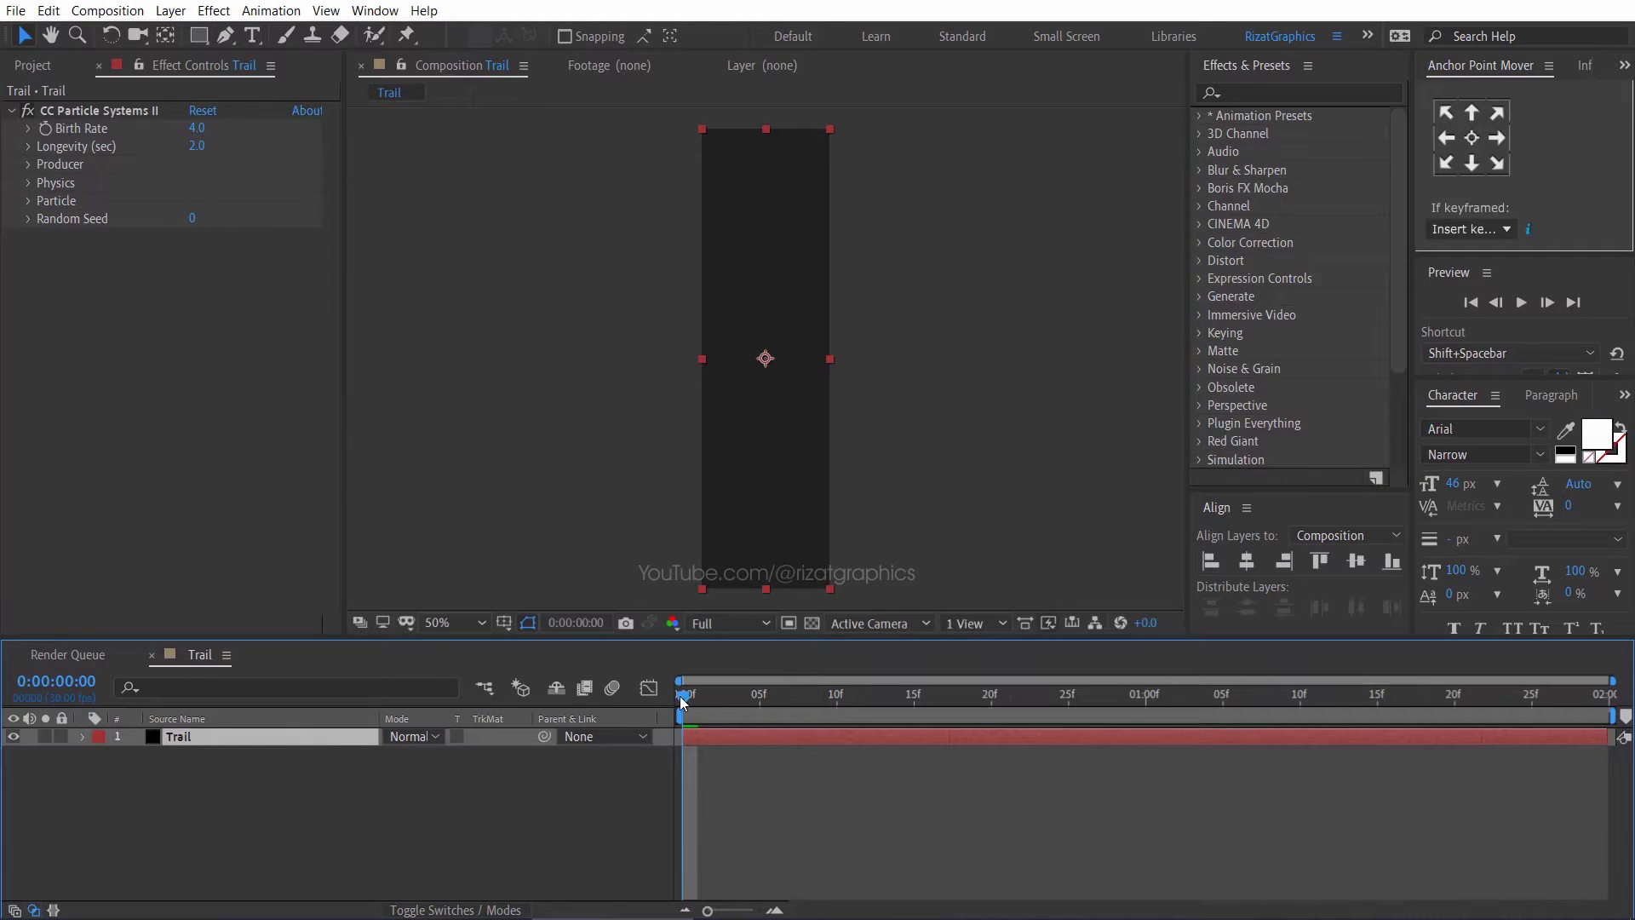
left_click_drag(688, 700, 839, 694)
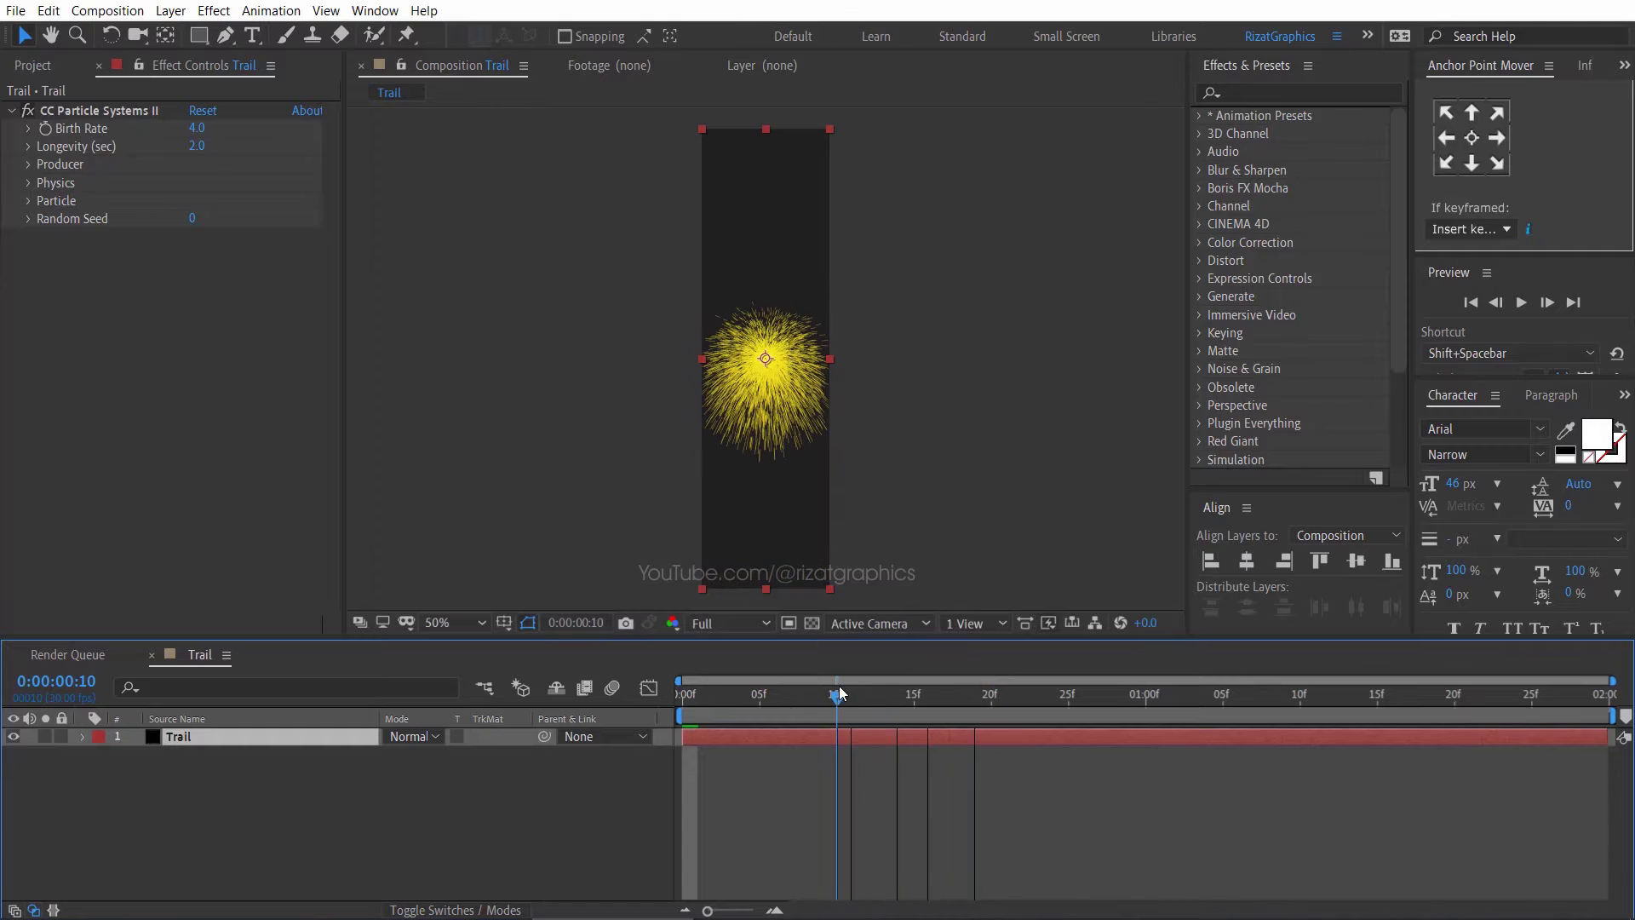
- Add a Null Object layer and reveal its Position property
right_click(296, 816)
mouse_move(356, 615)
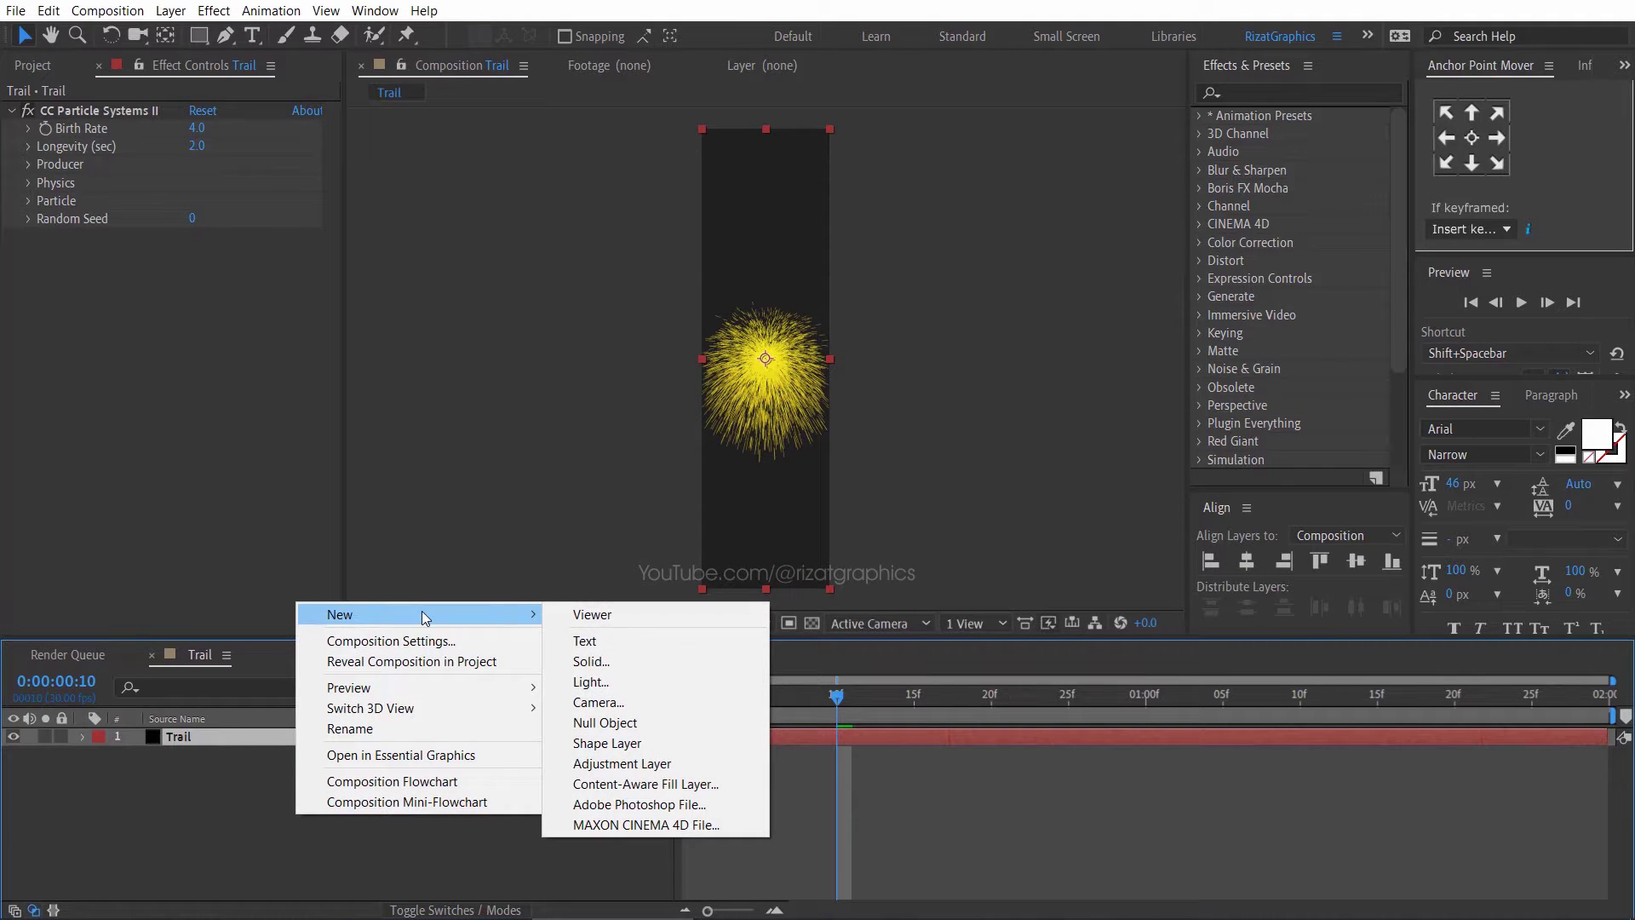
left_click(668, 724)
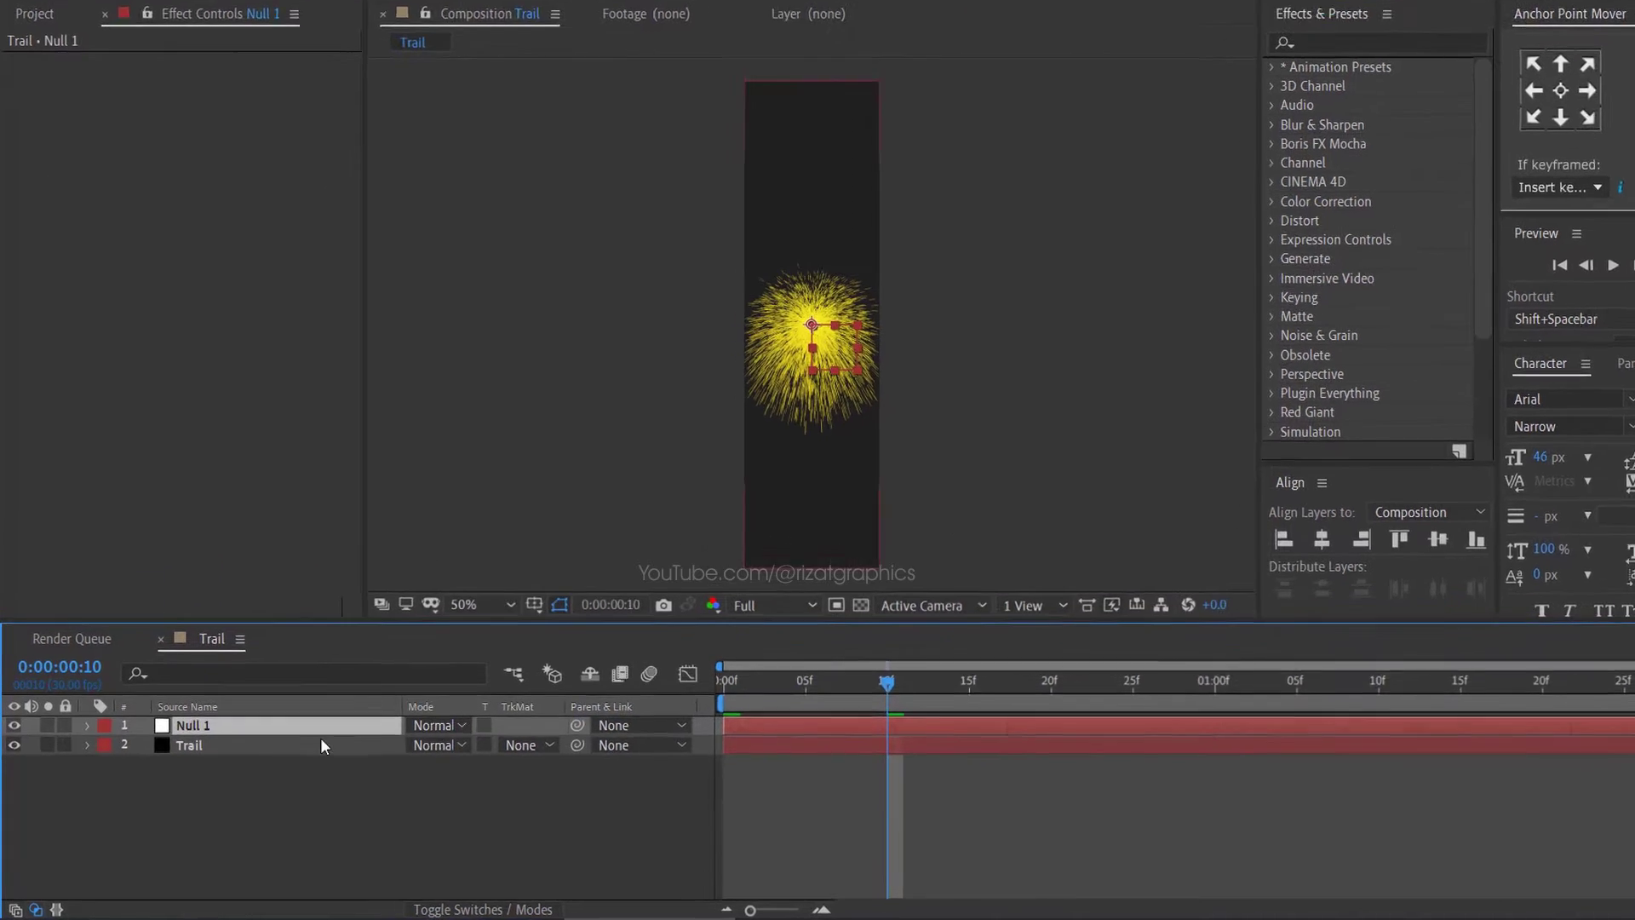
key("p")
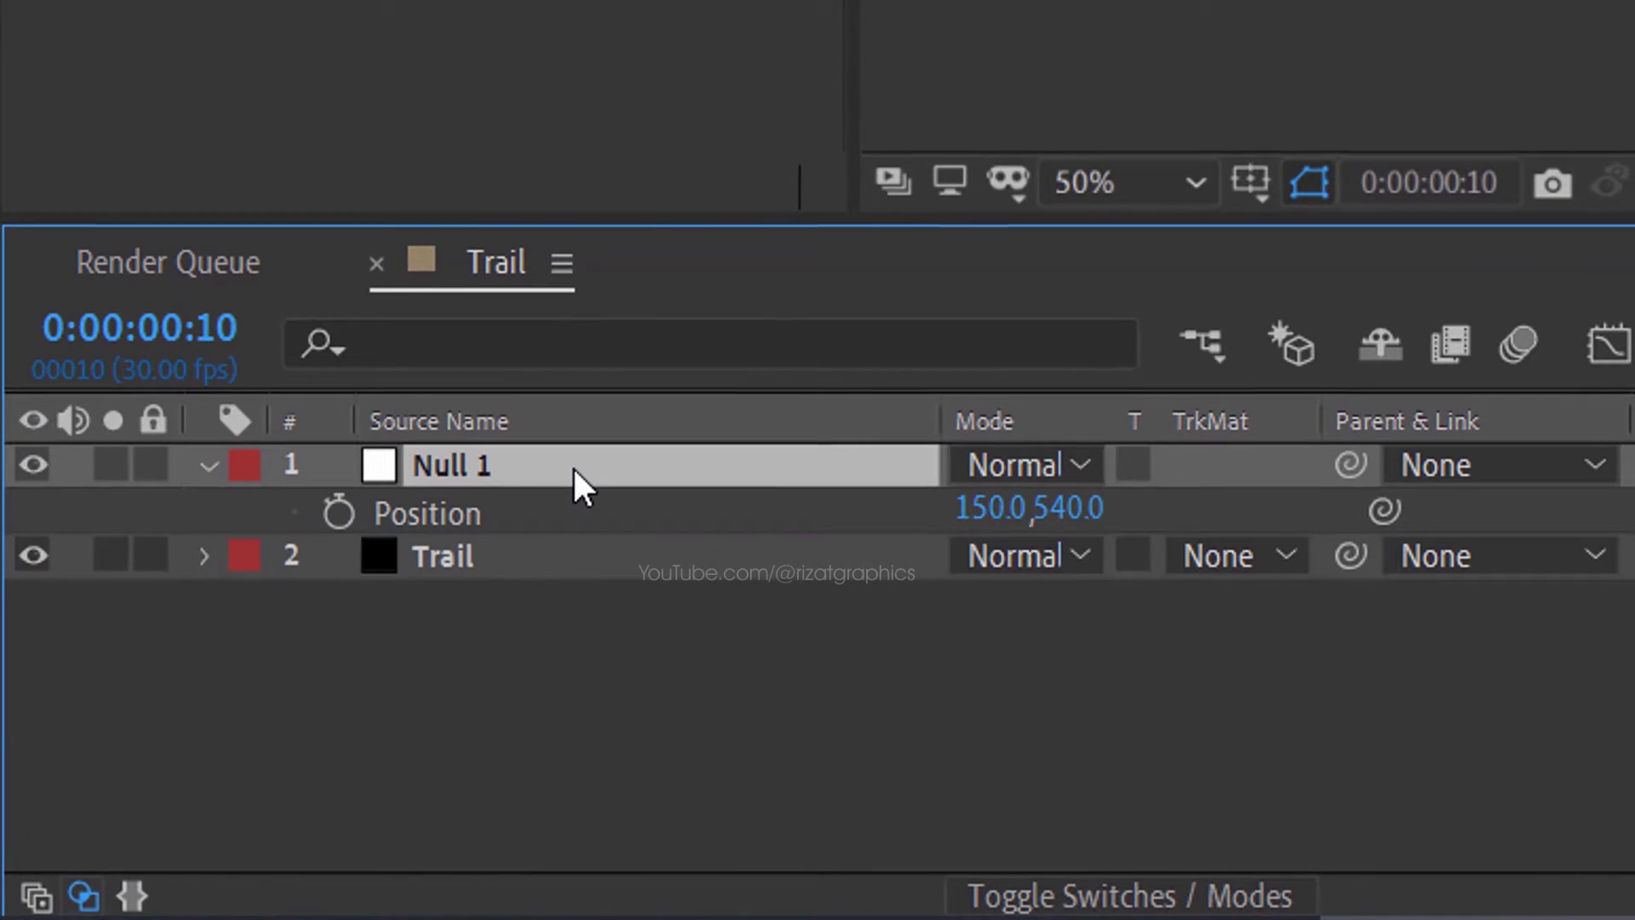
- Pickwhip the Trail effect's Producer Position expression to Null 1's Position and scrub to verify
left_click(205, 555)
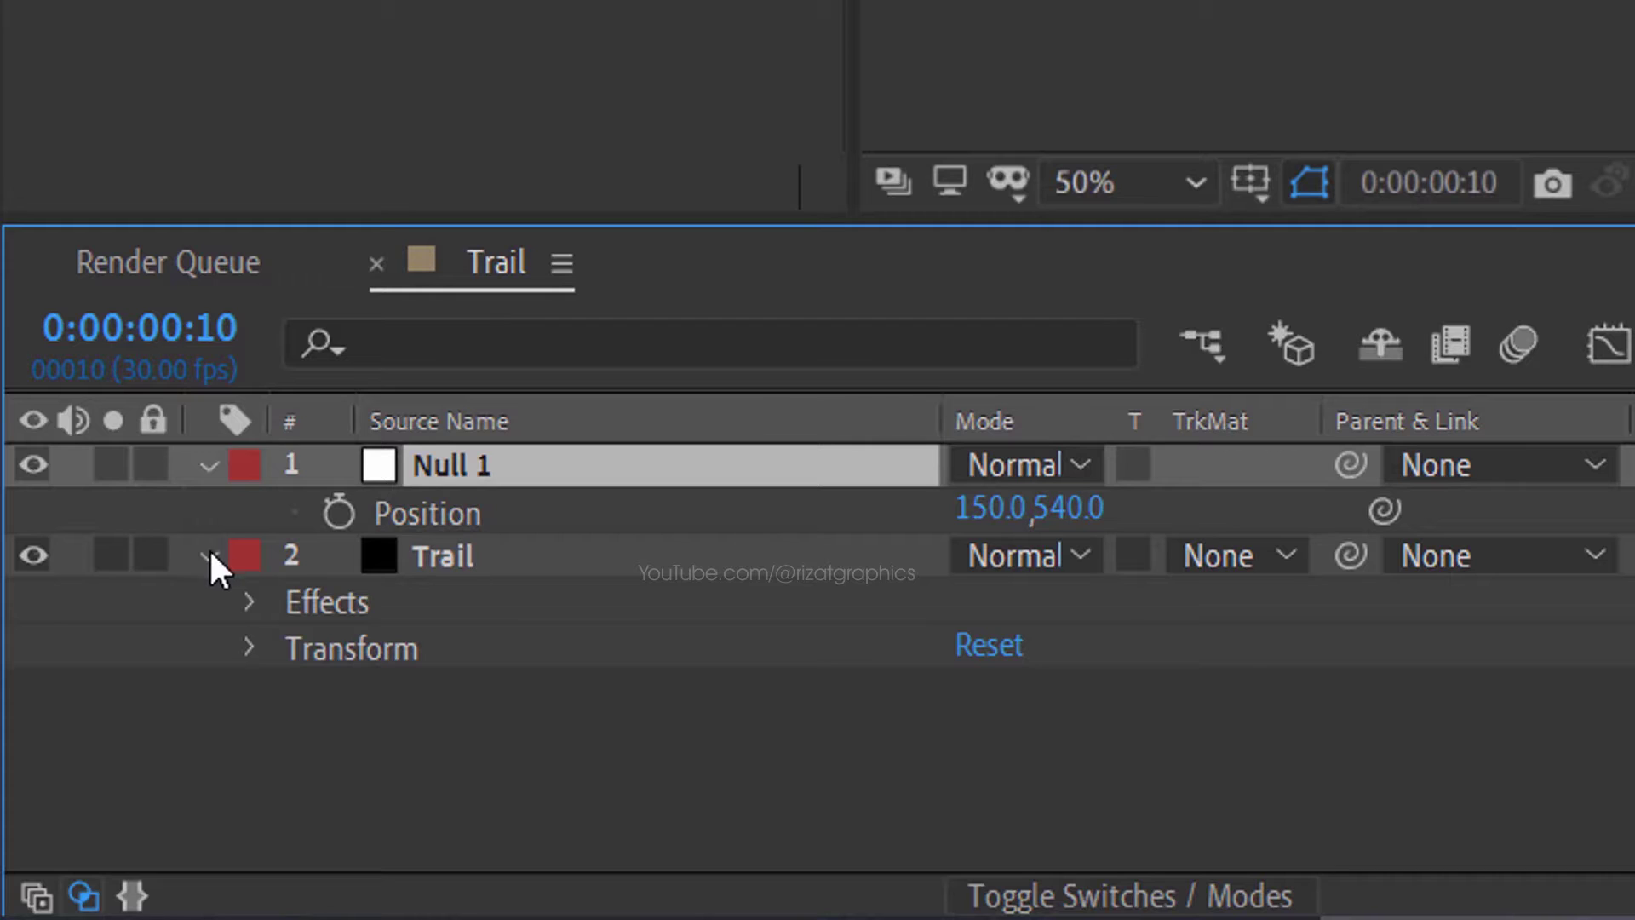
left_click(250, 602)
left_click(293, 648)
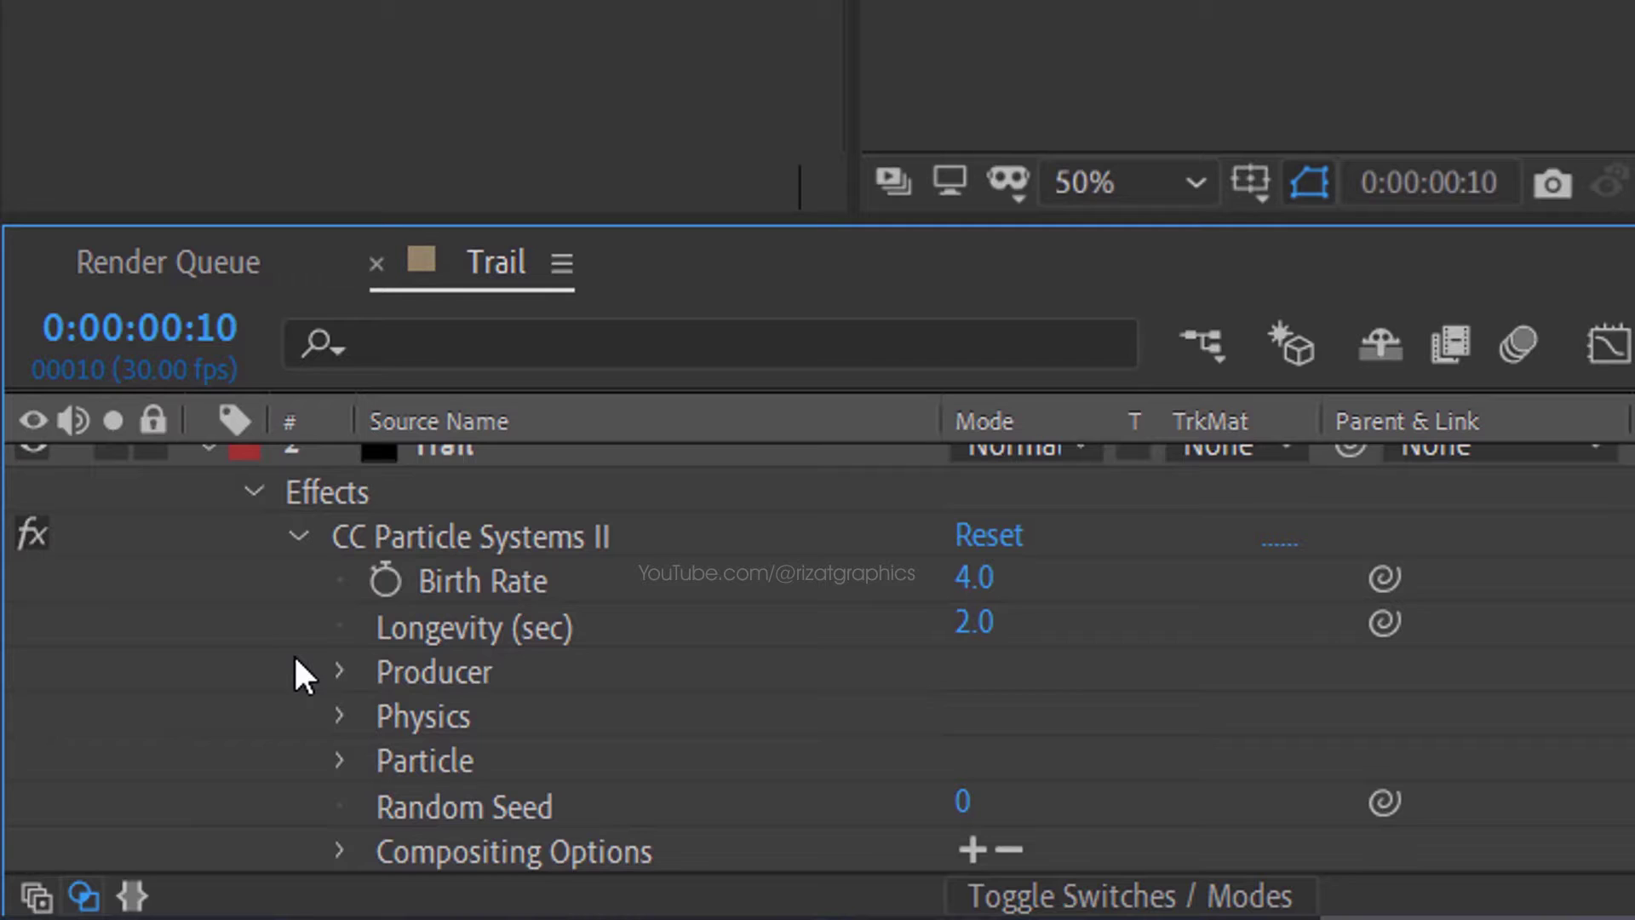
left_click(339, 673)
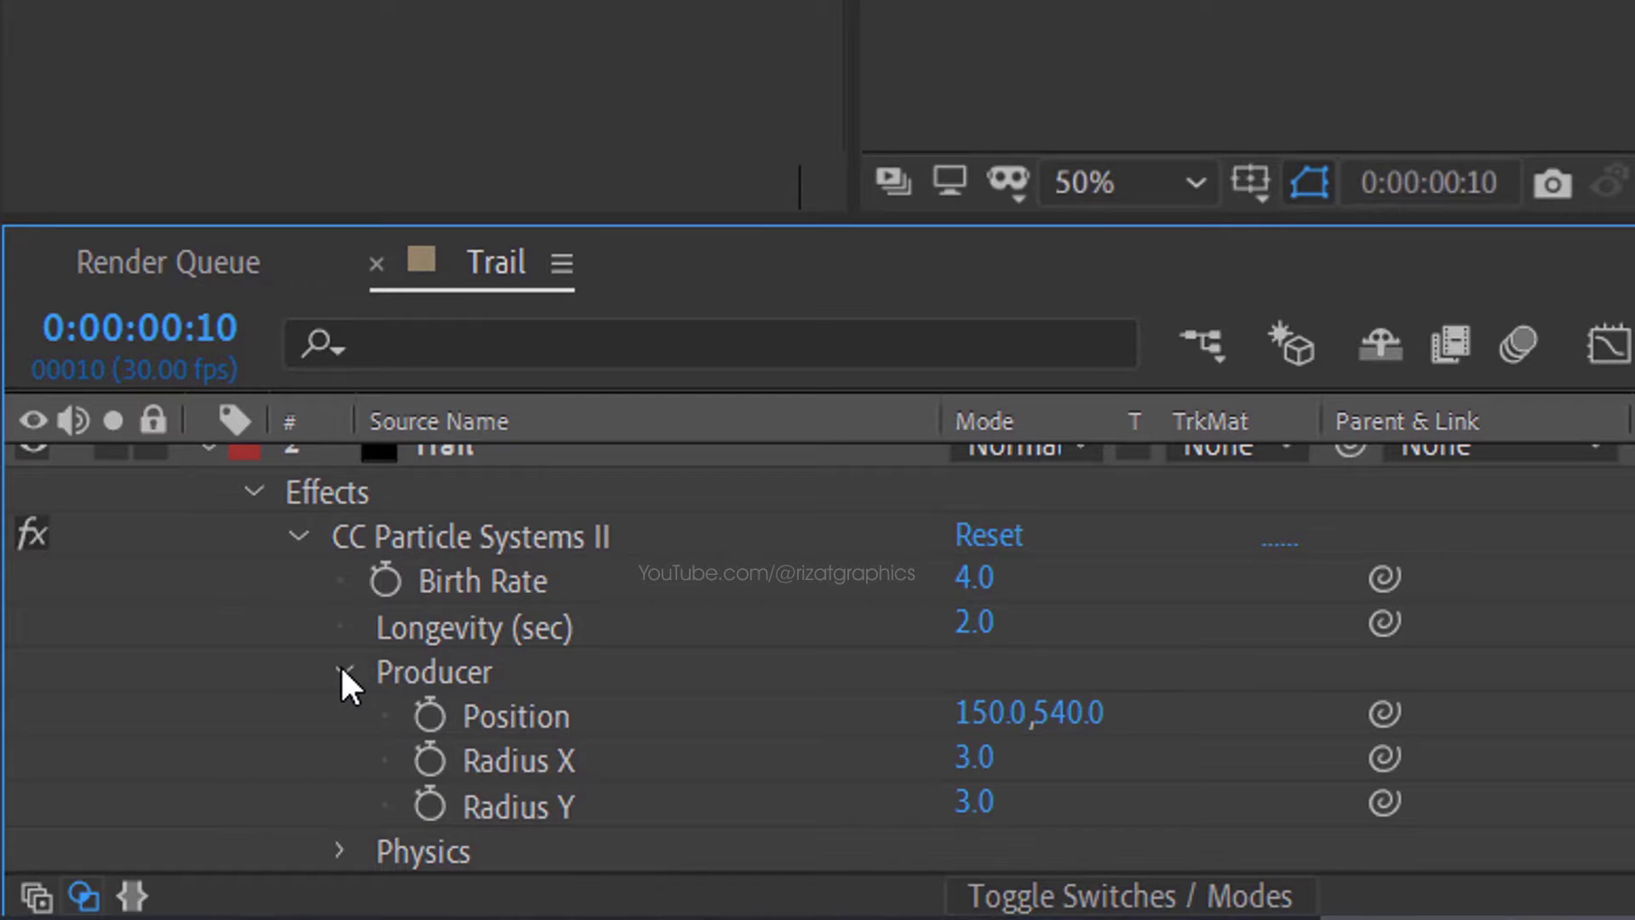
left_click(427, 719, "alt")
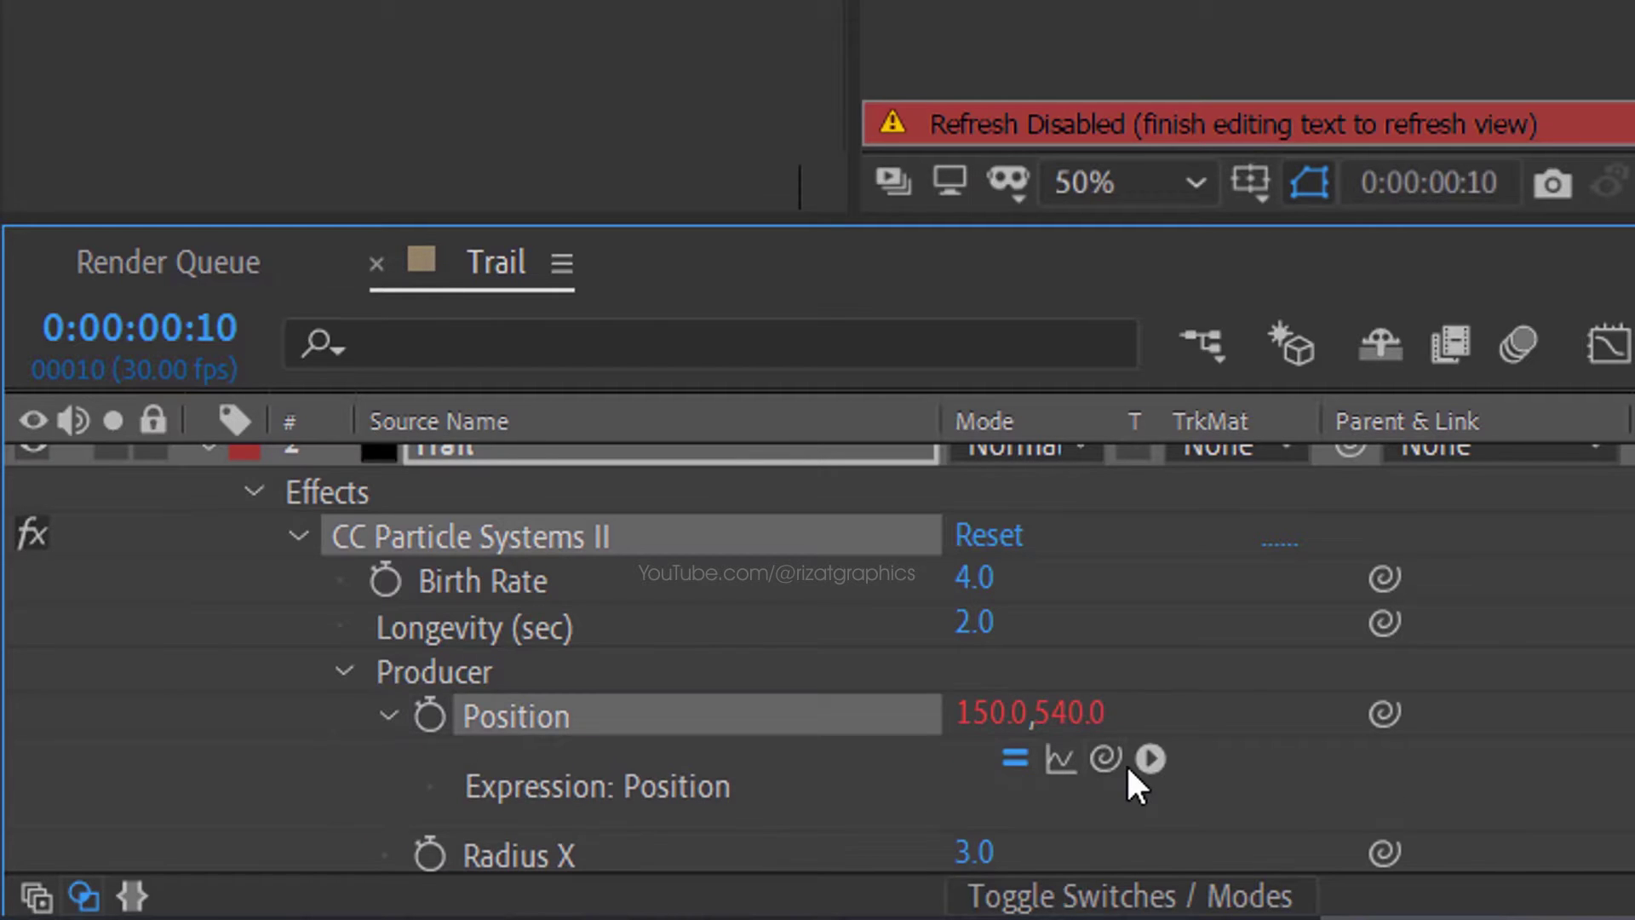
left_click_drag(1105, 758, 647, 509)
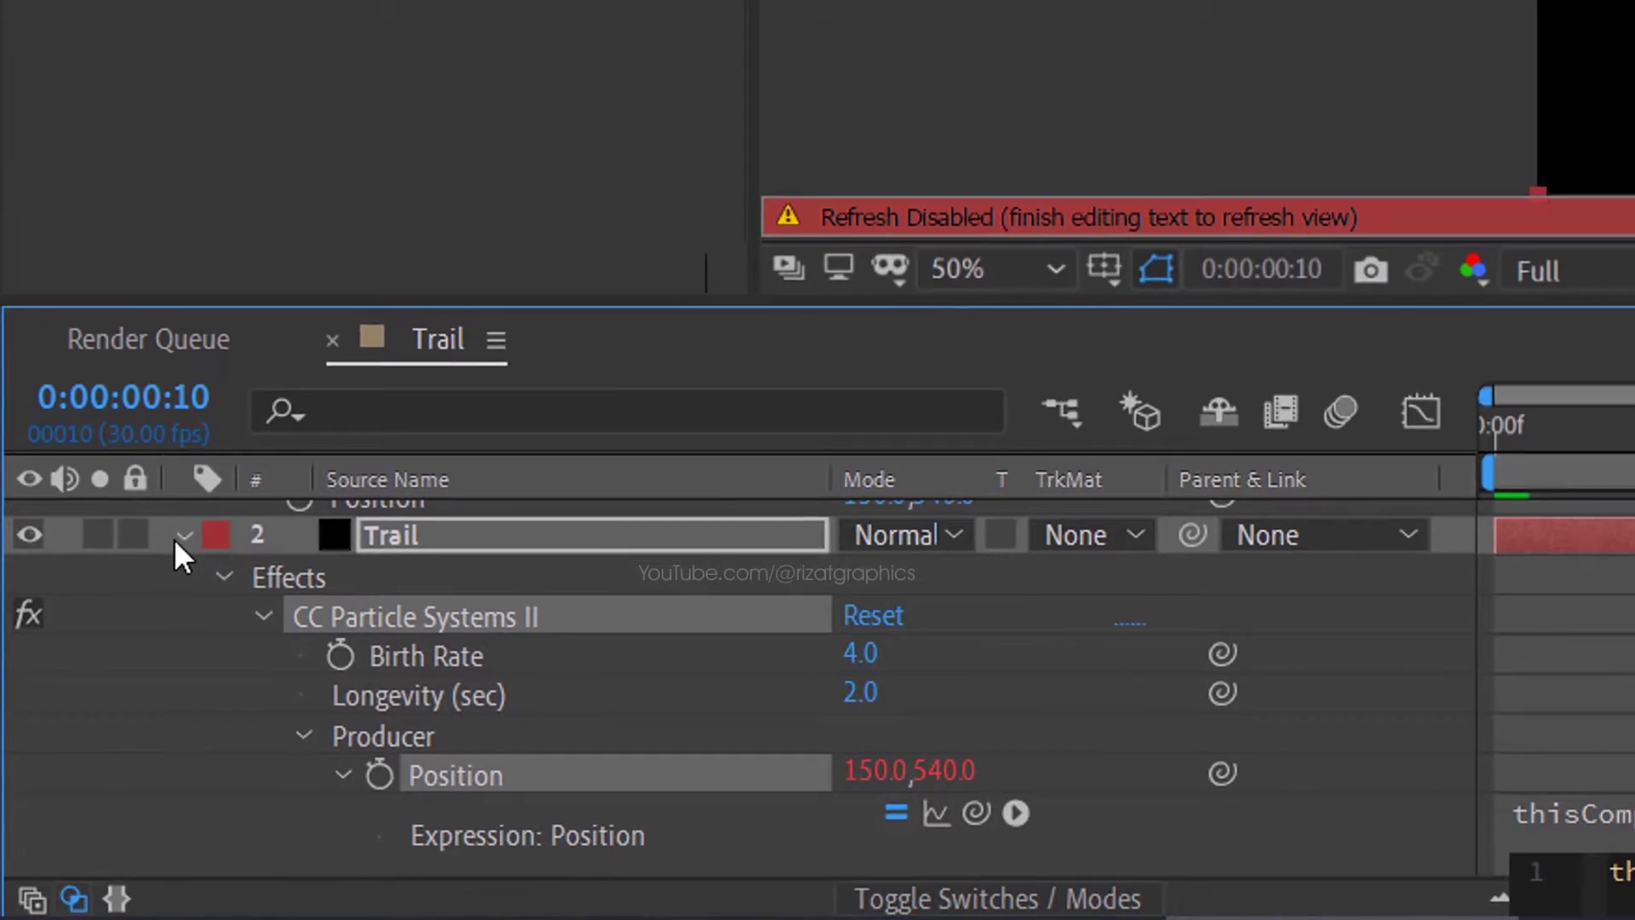
left_click(204, 555)
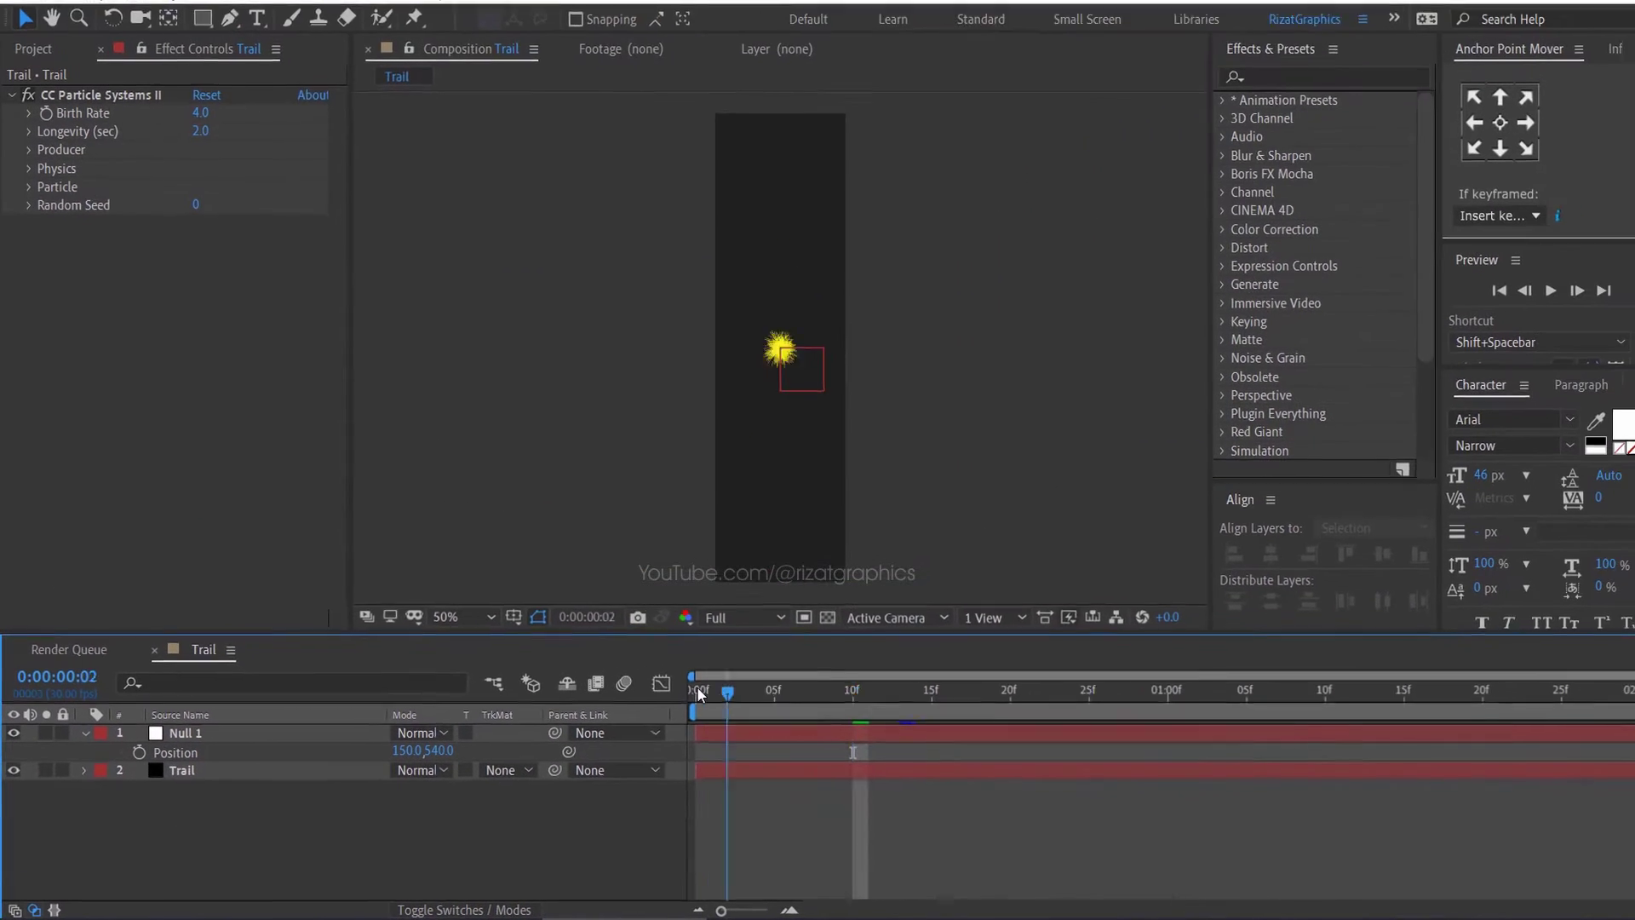
left_click(1262, 503)
mouse_move(685, 692)
left_mouse_down()
mouse_move(787, 698)
mouse_move(654, 683)
left_mouse_up()
- Keyframe Null 1's Position from below the comp at frame 0 to near the top at 1 second
left_click(694, 733)
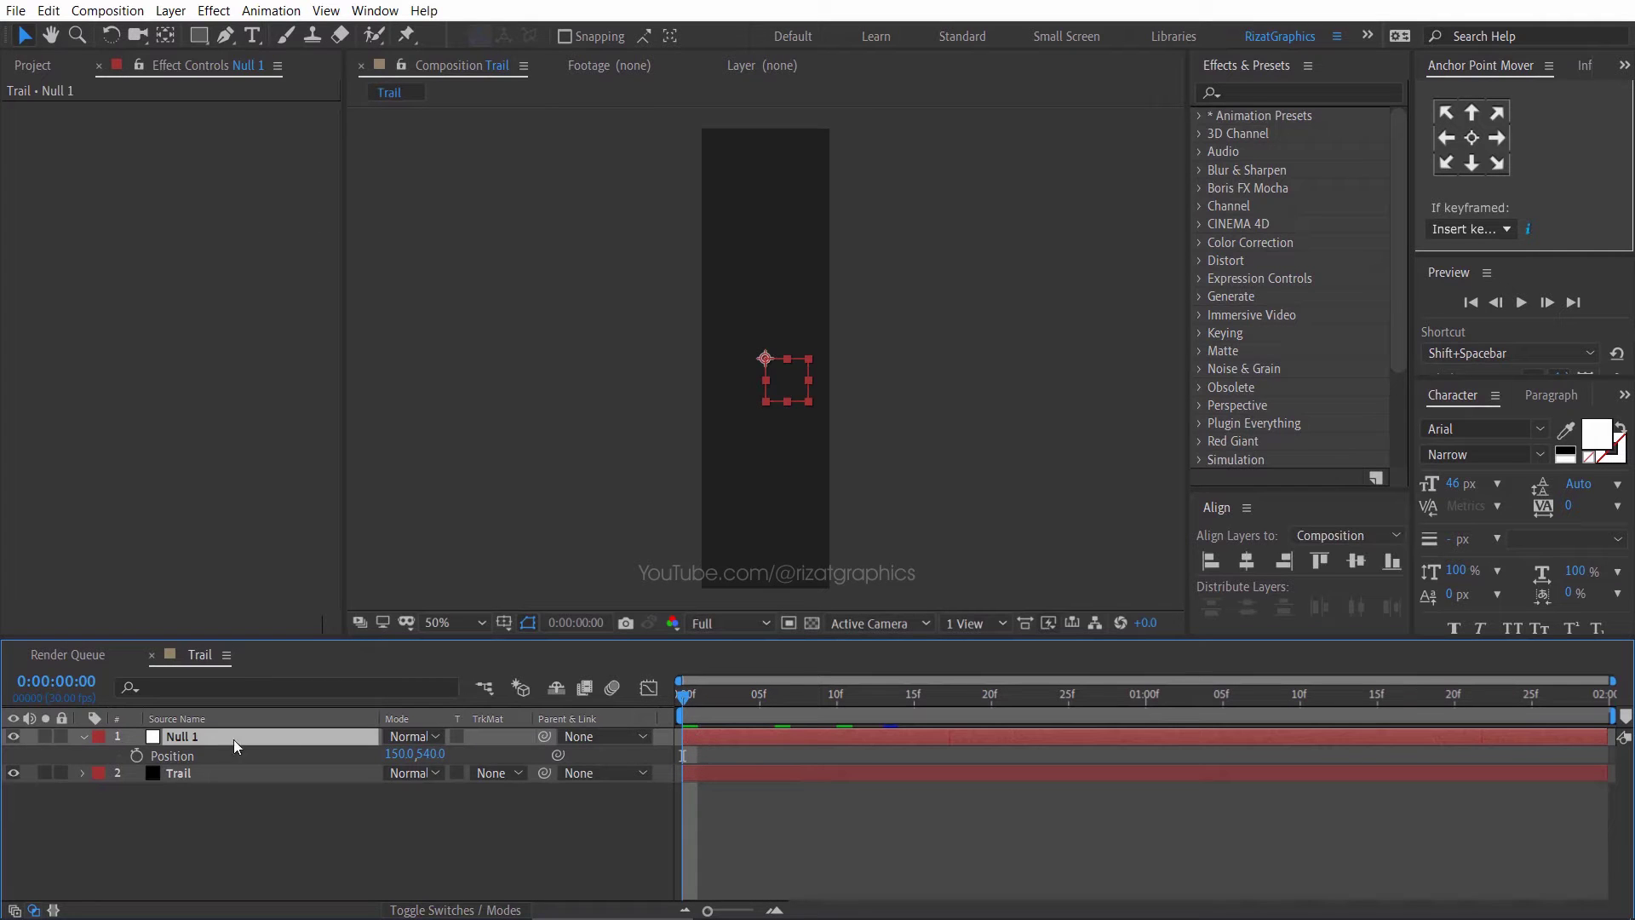
left_click(137, 756)
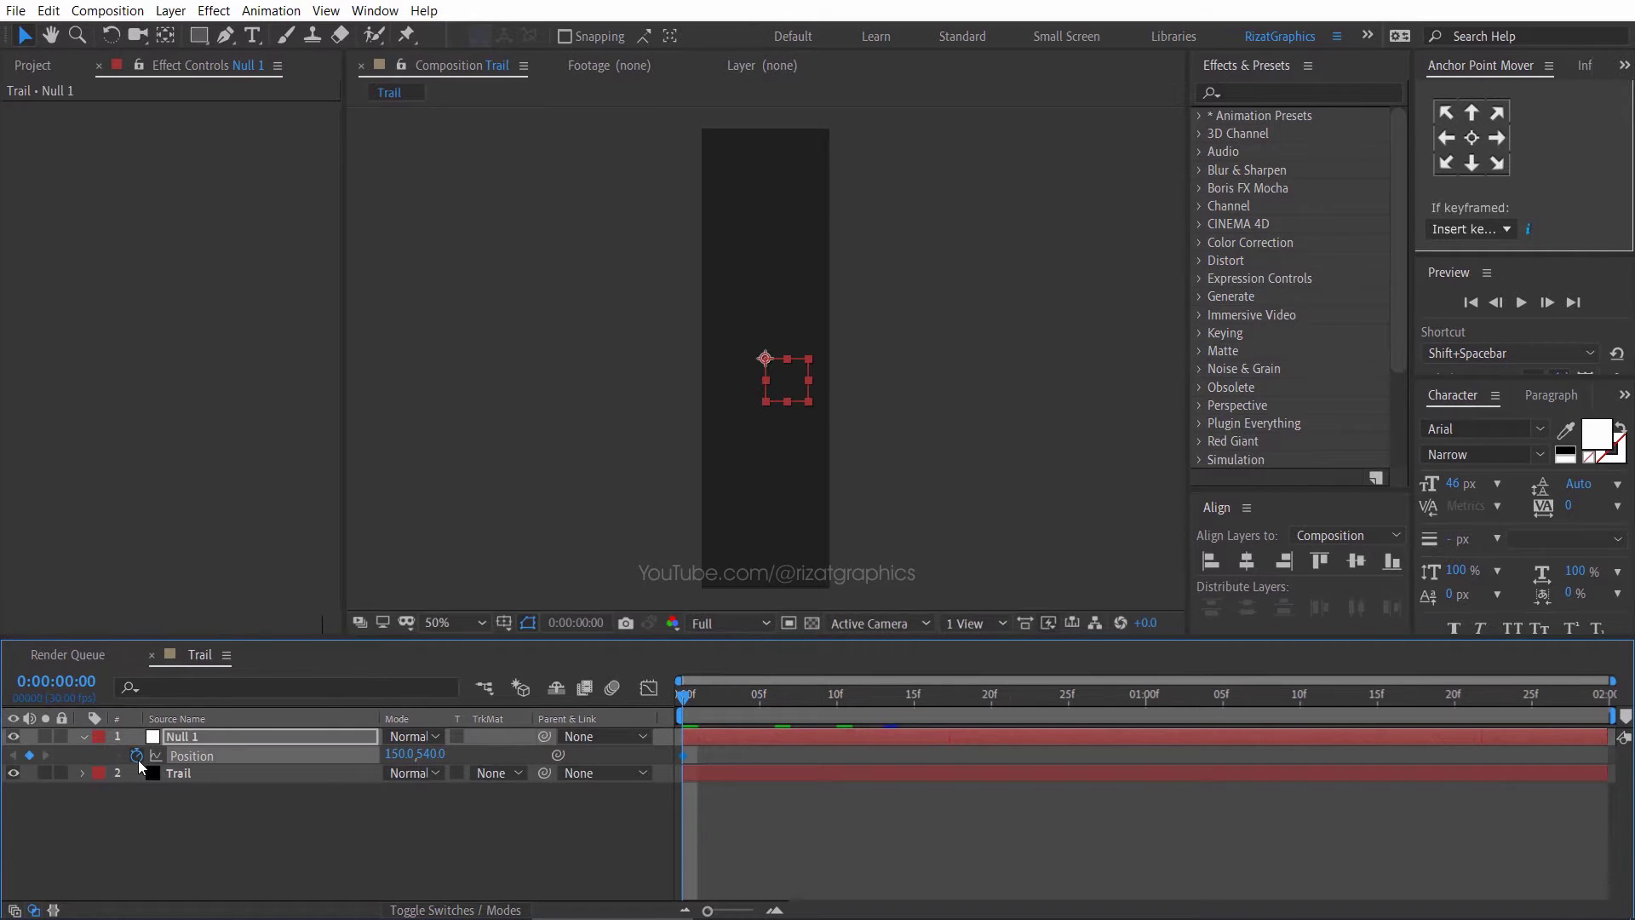
left_click(766, 361)
left_click_drag(766, 361, 765, 613)
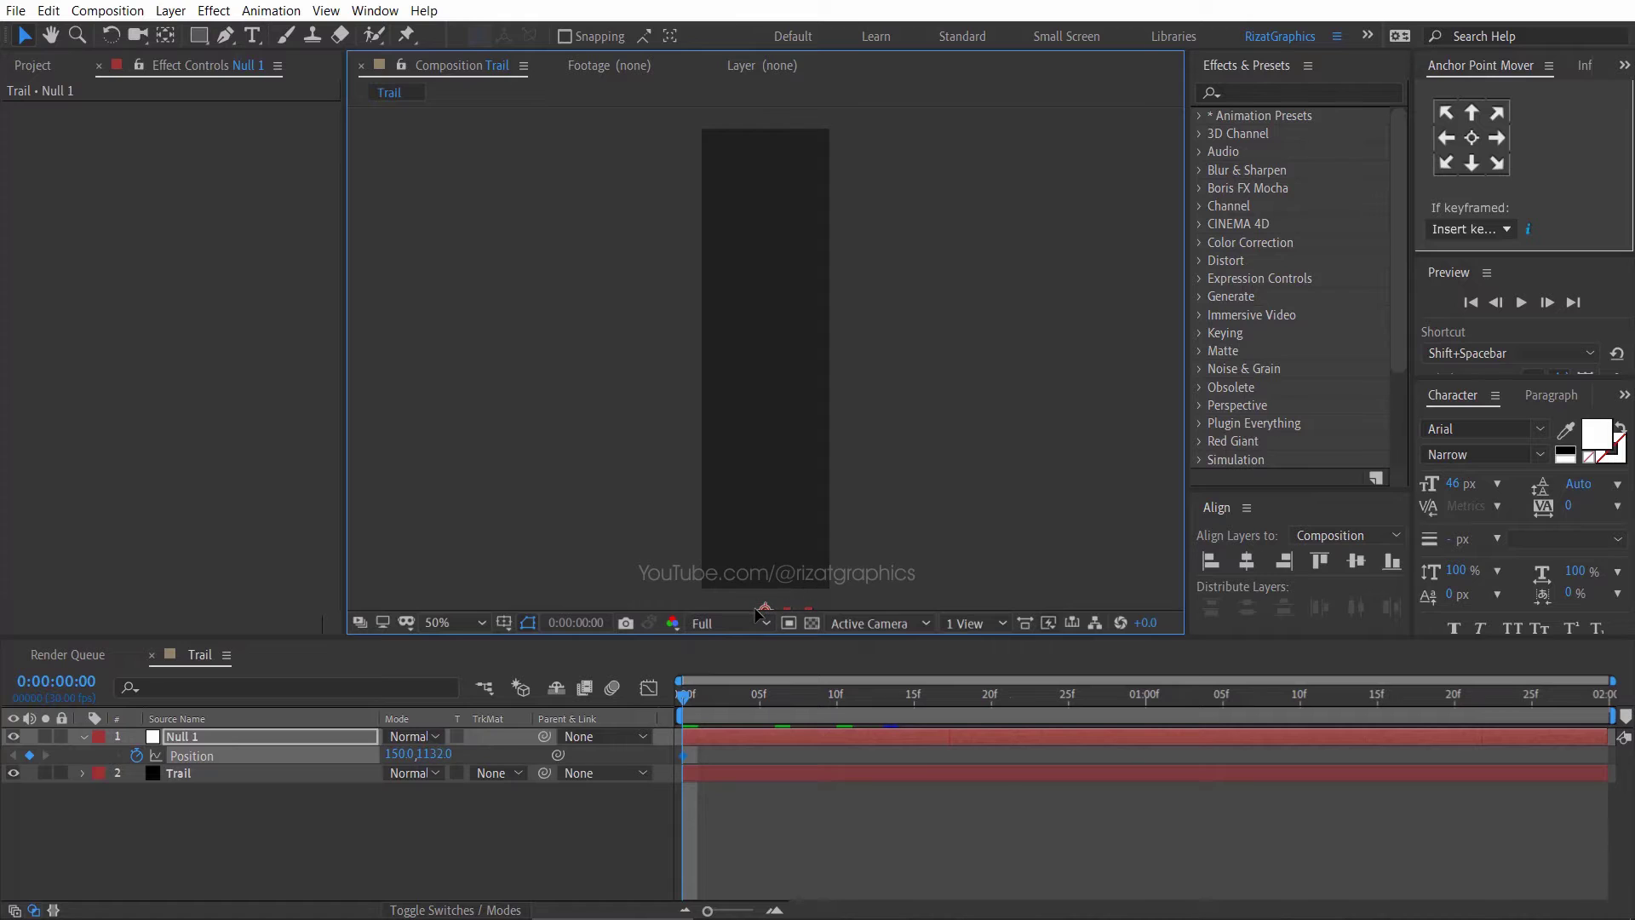
left_click(1149, 705)
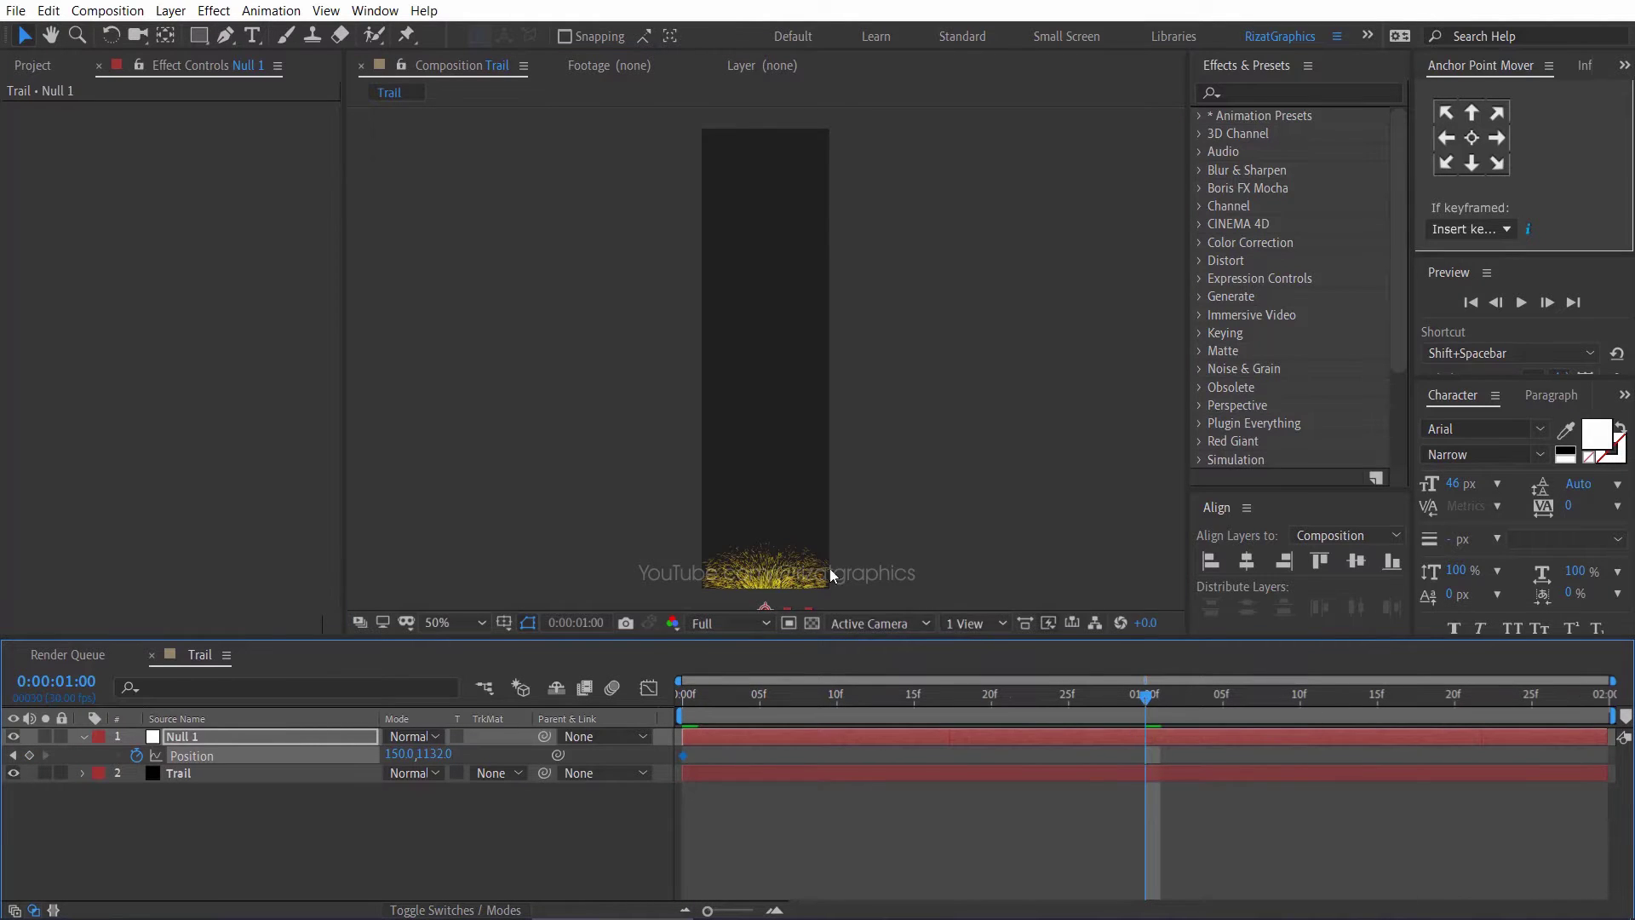
left_click_drag(768, 615, 784, 162)
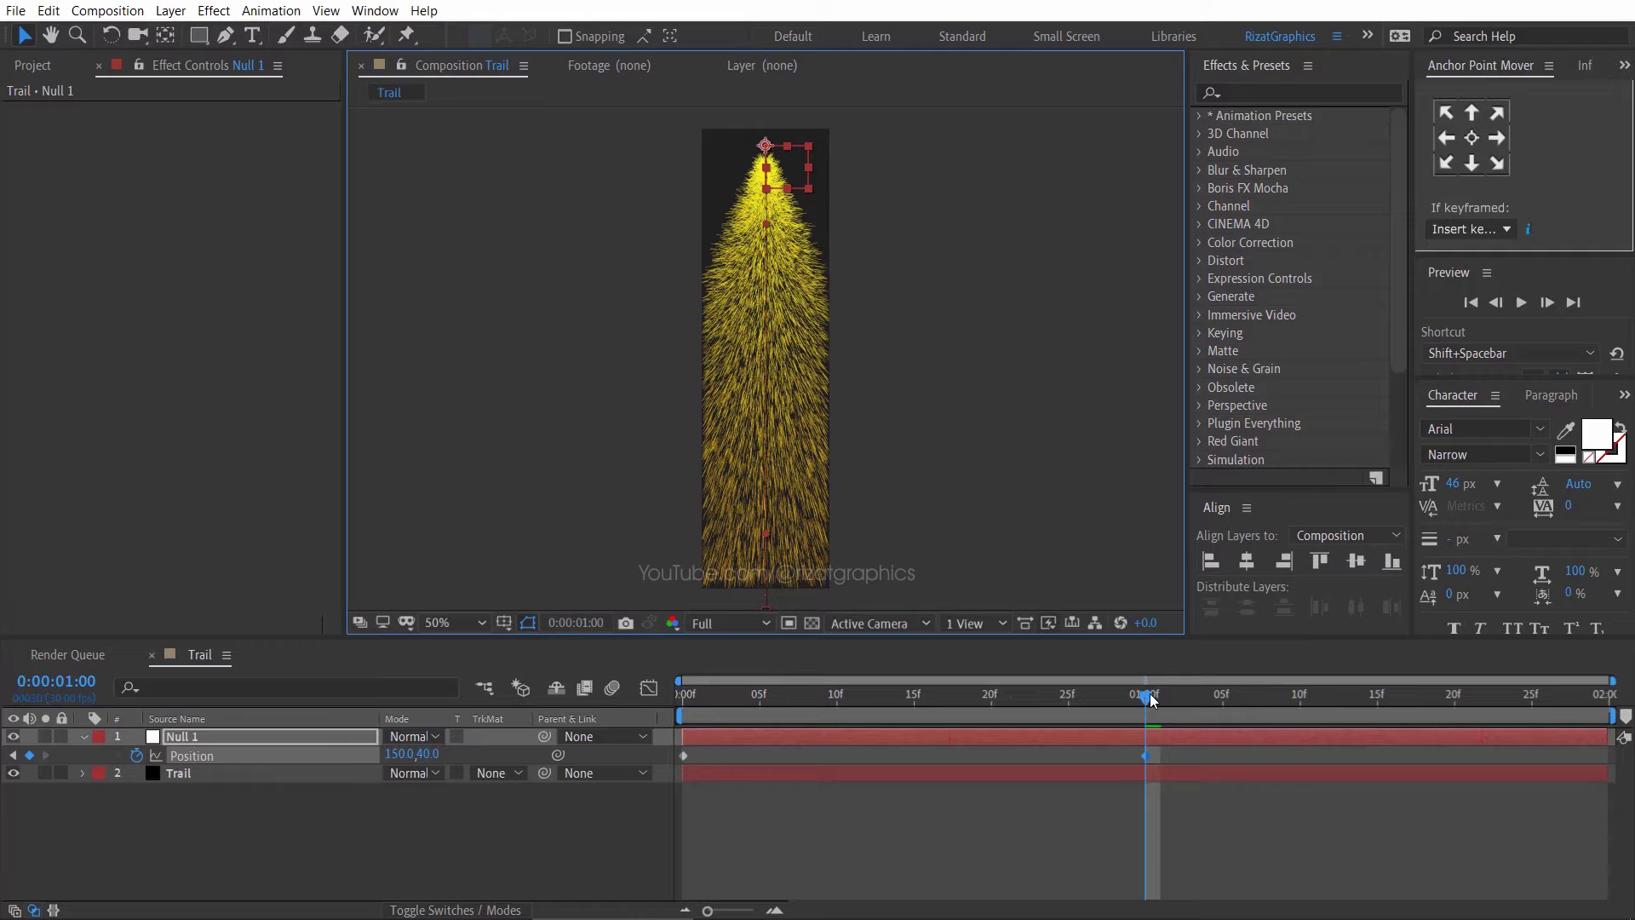
- Preview the rising particle trail and return the playhead to frame 0
left_click_drag(1149, 700, 665, 676)
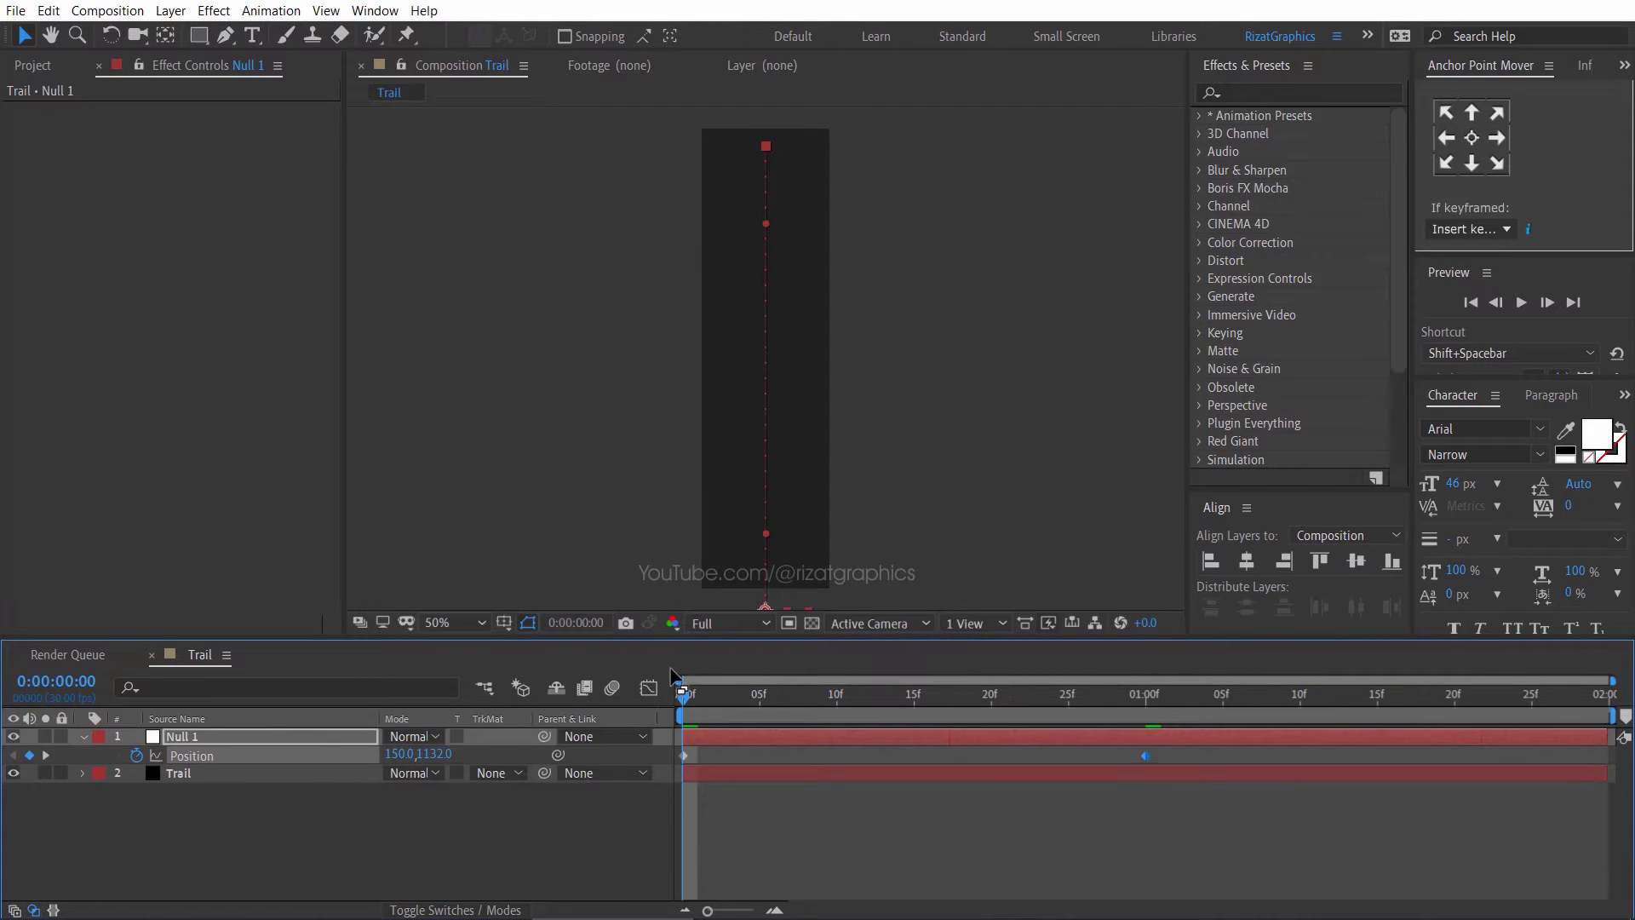
left_click(1522, 303)
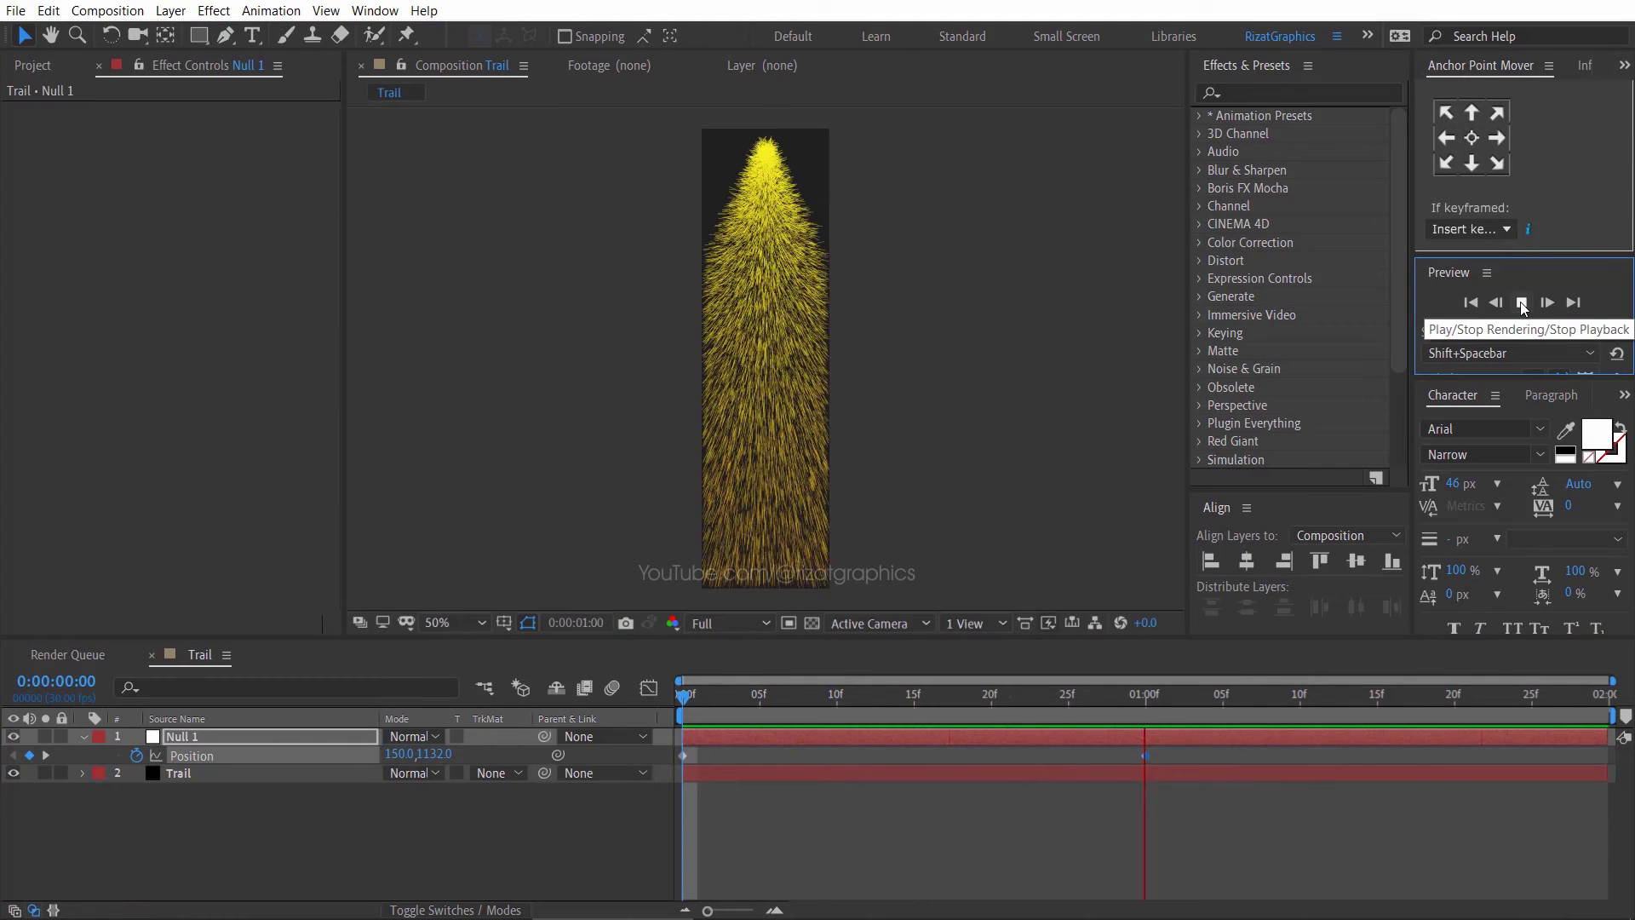
left_click(1522, 303)
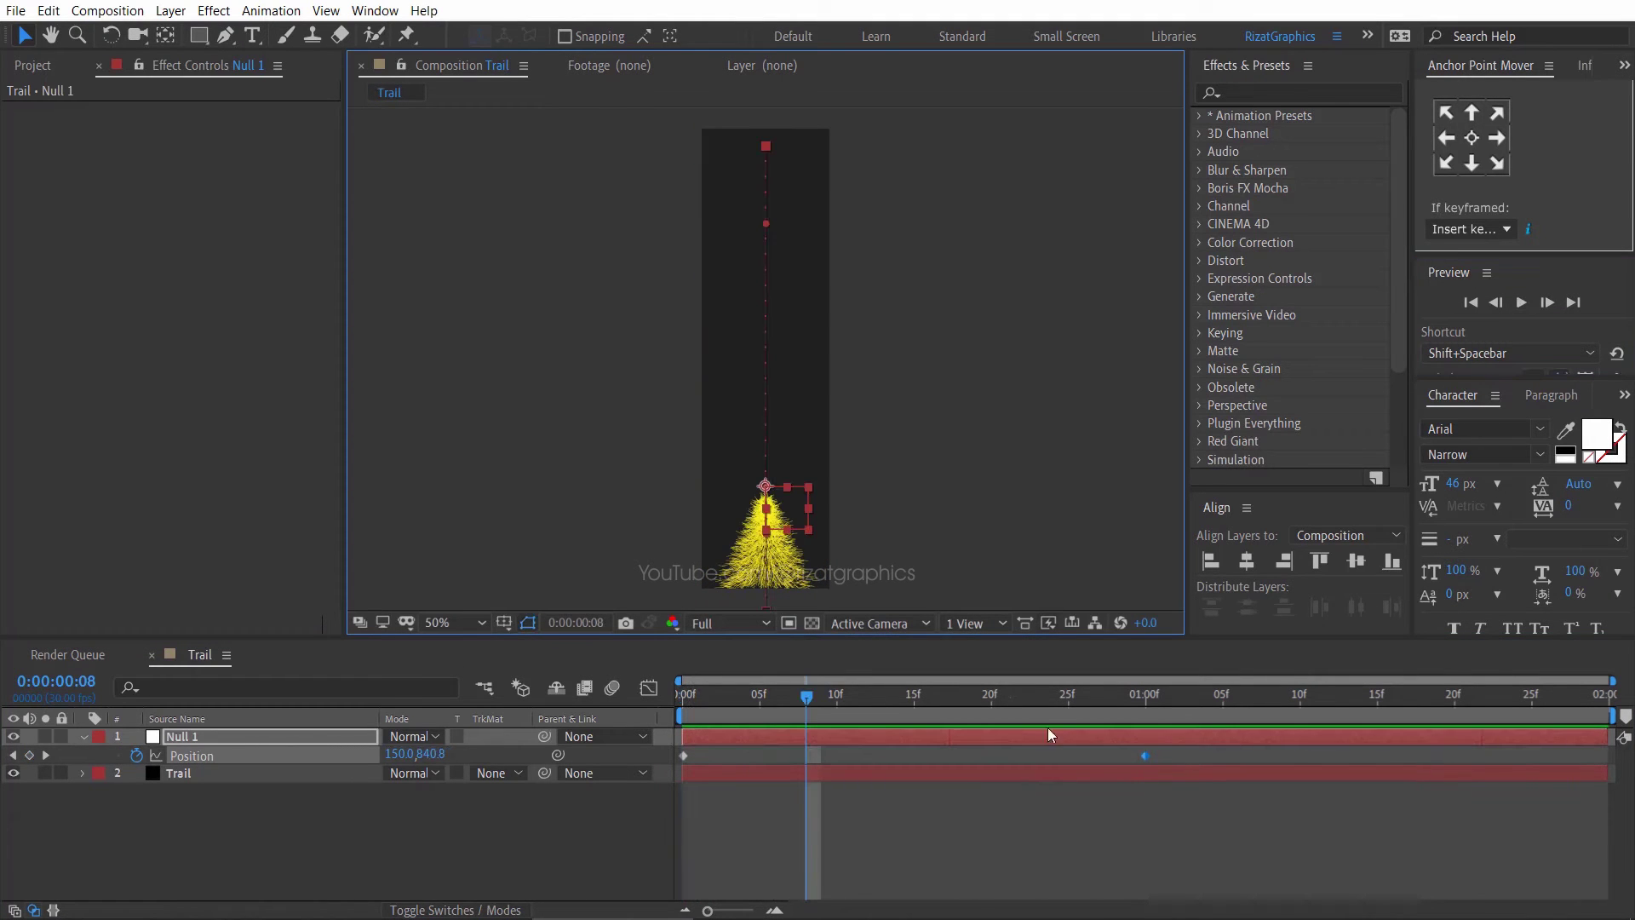
left_click_drag(807, 695, 634, 715)
- Keyframe the Birth Rate, setting it to 3.3 at the one-second mark
left_click(238, 772)
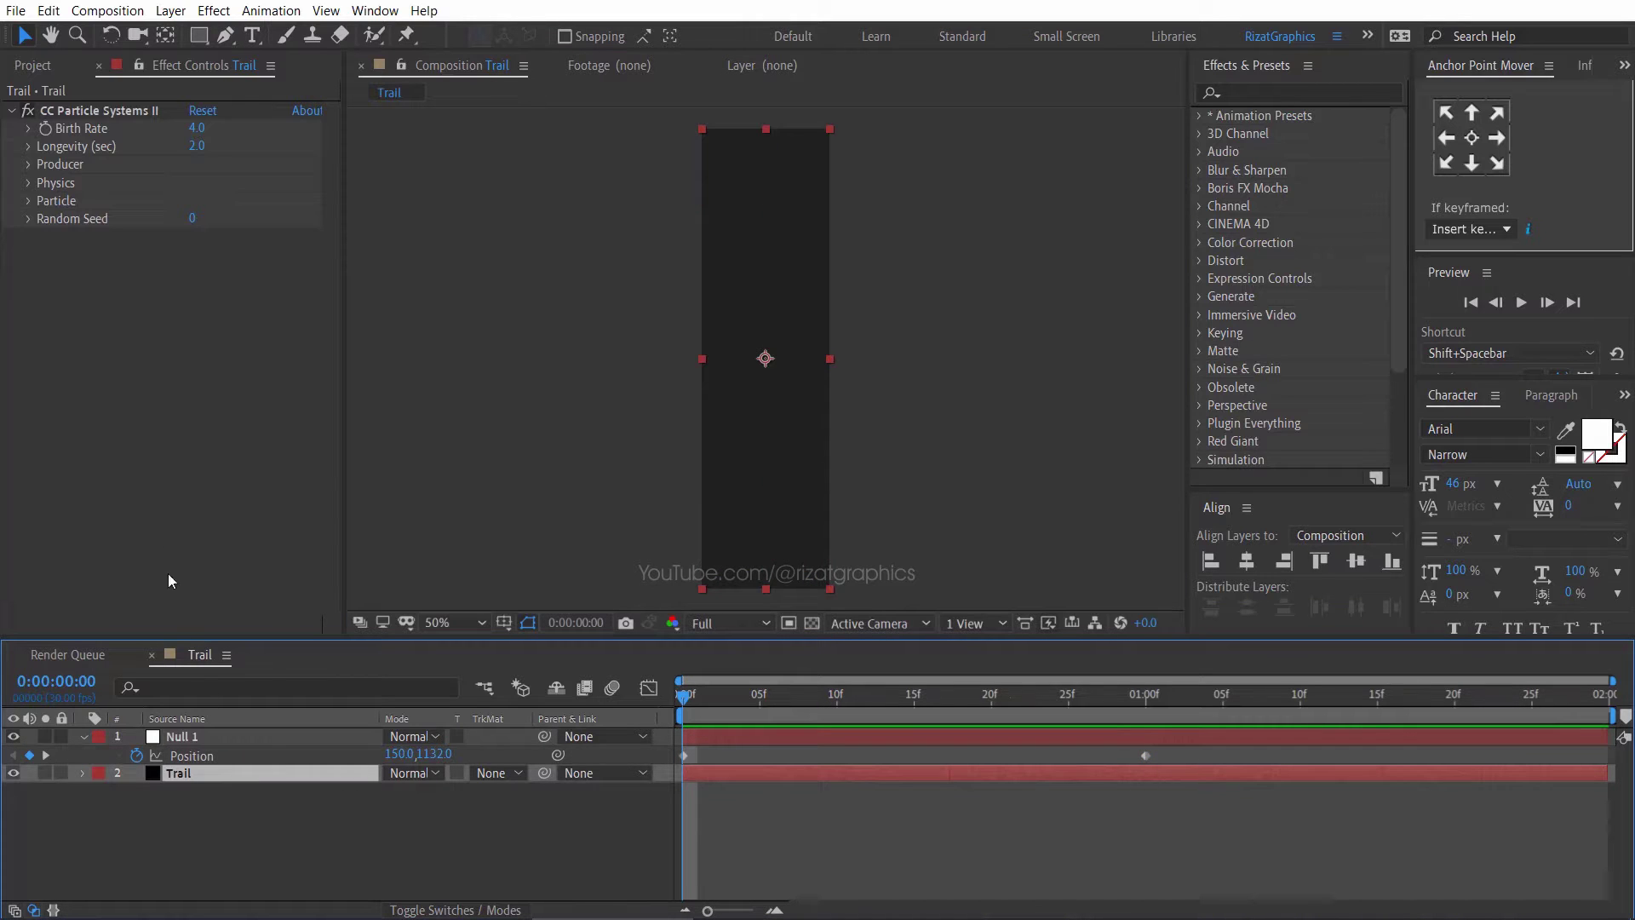
left_click(45, 130)
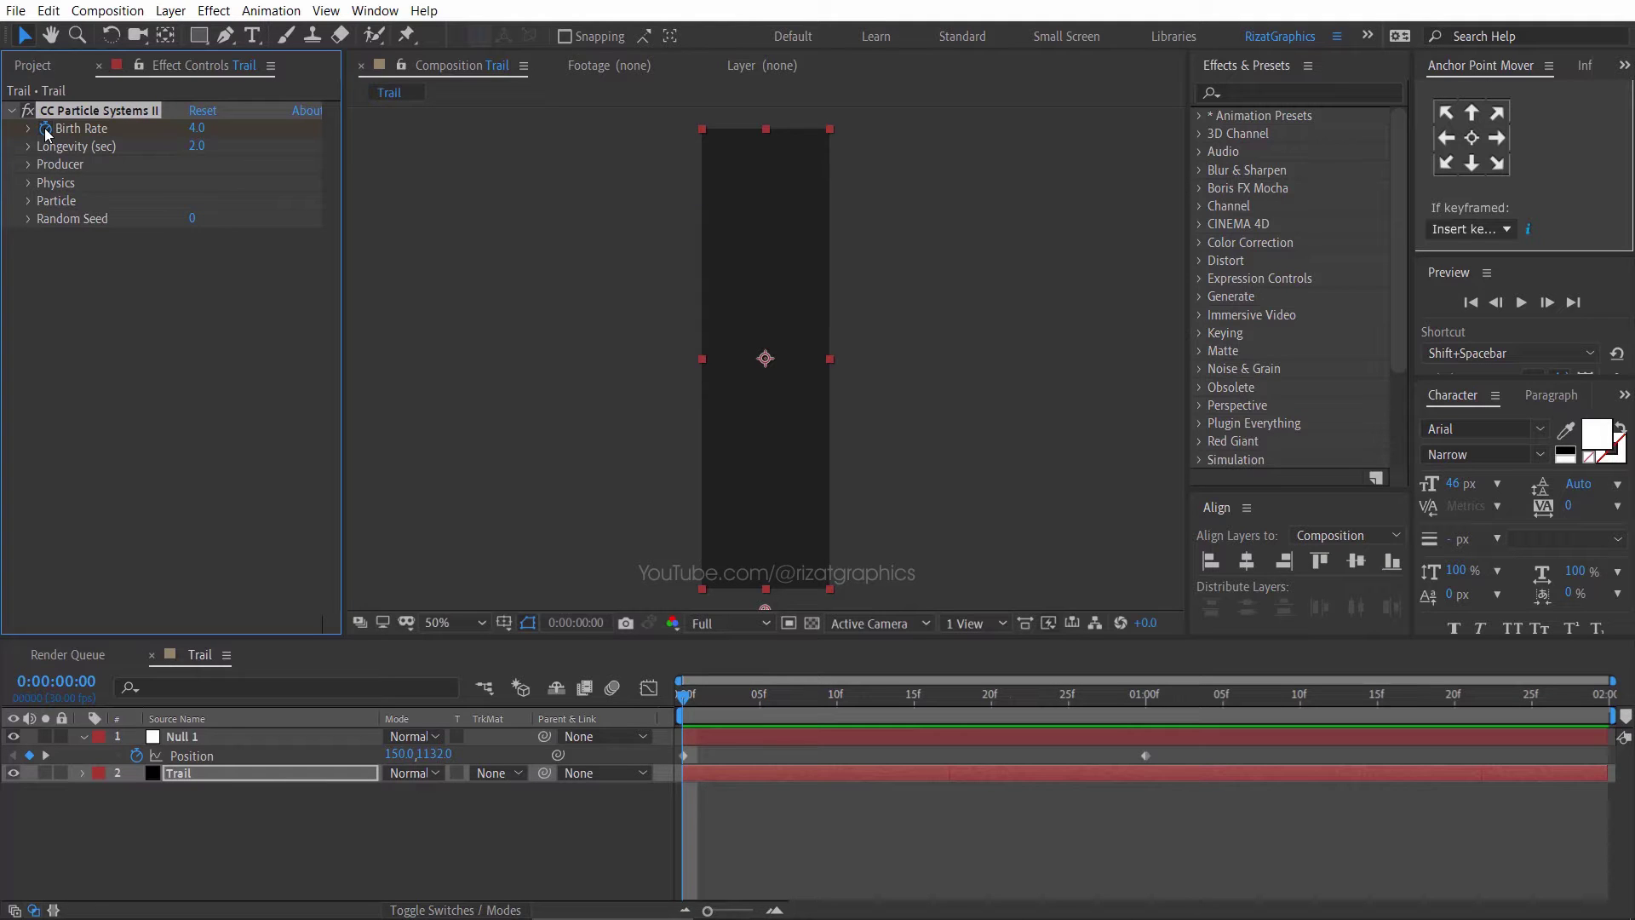
left_click(1147, 696)
left_click(1139, 768)
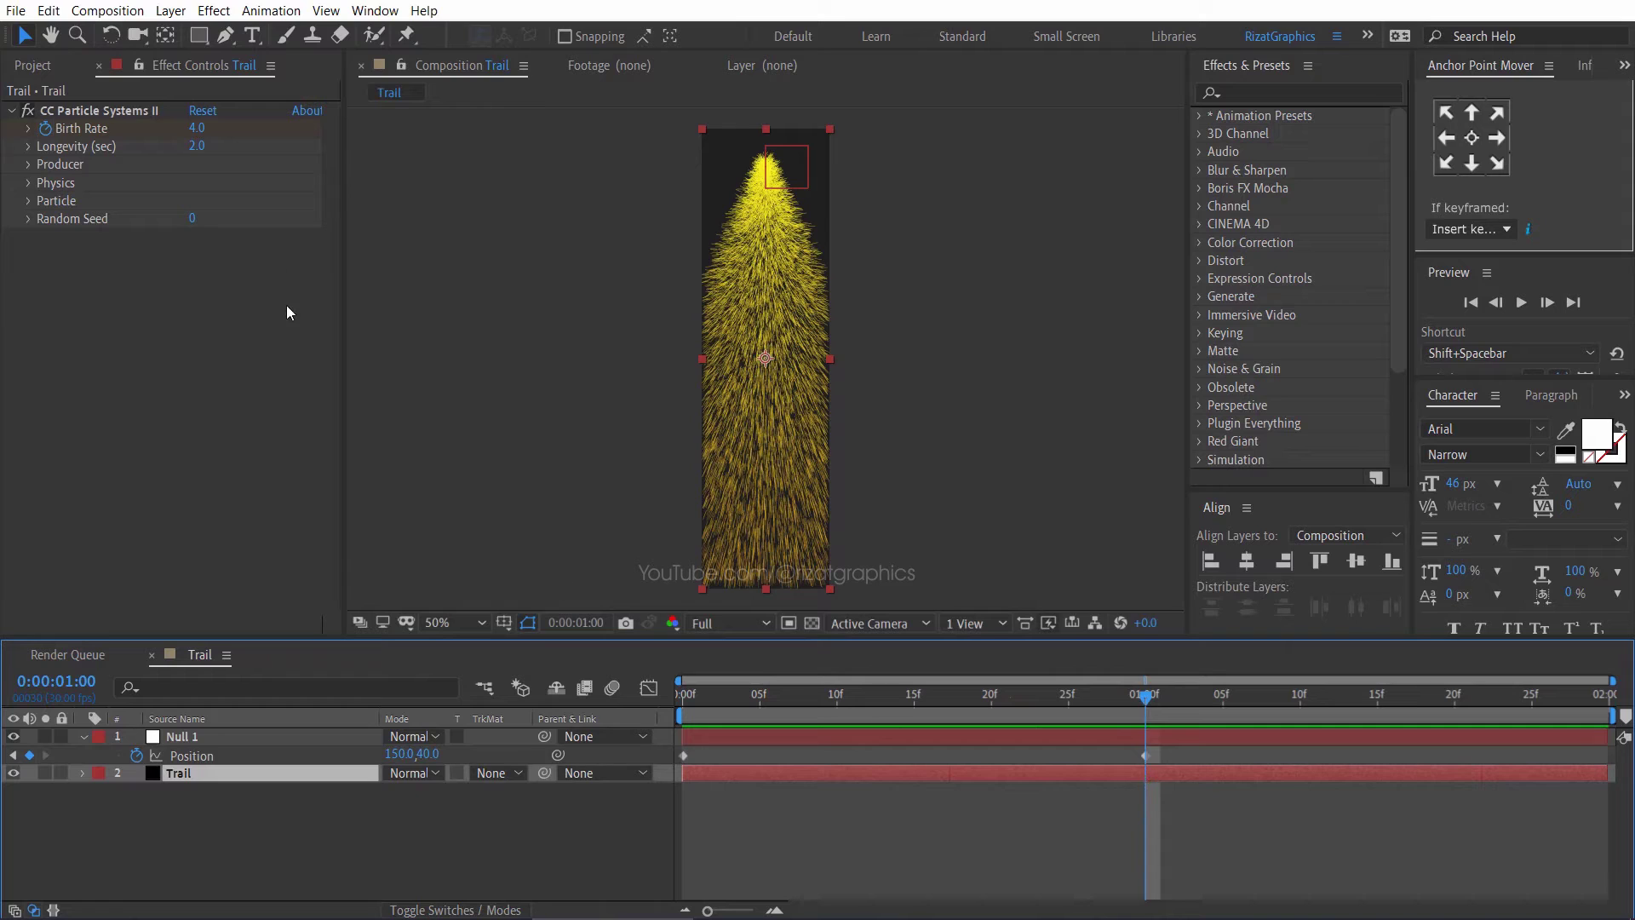
left_click(199, 129)
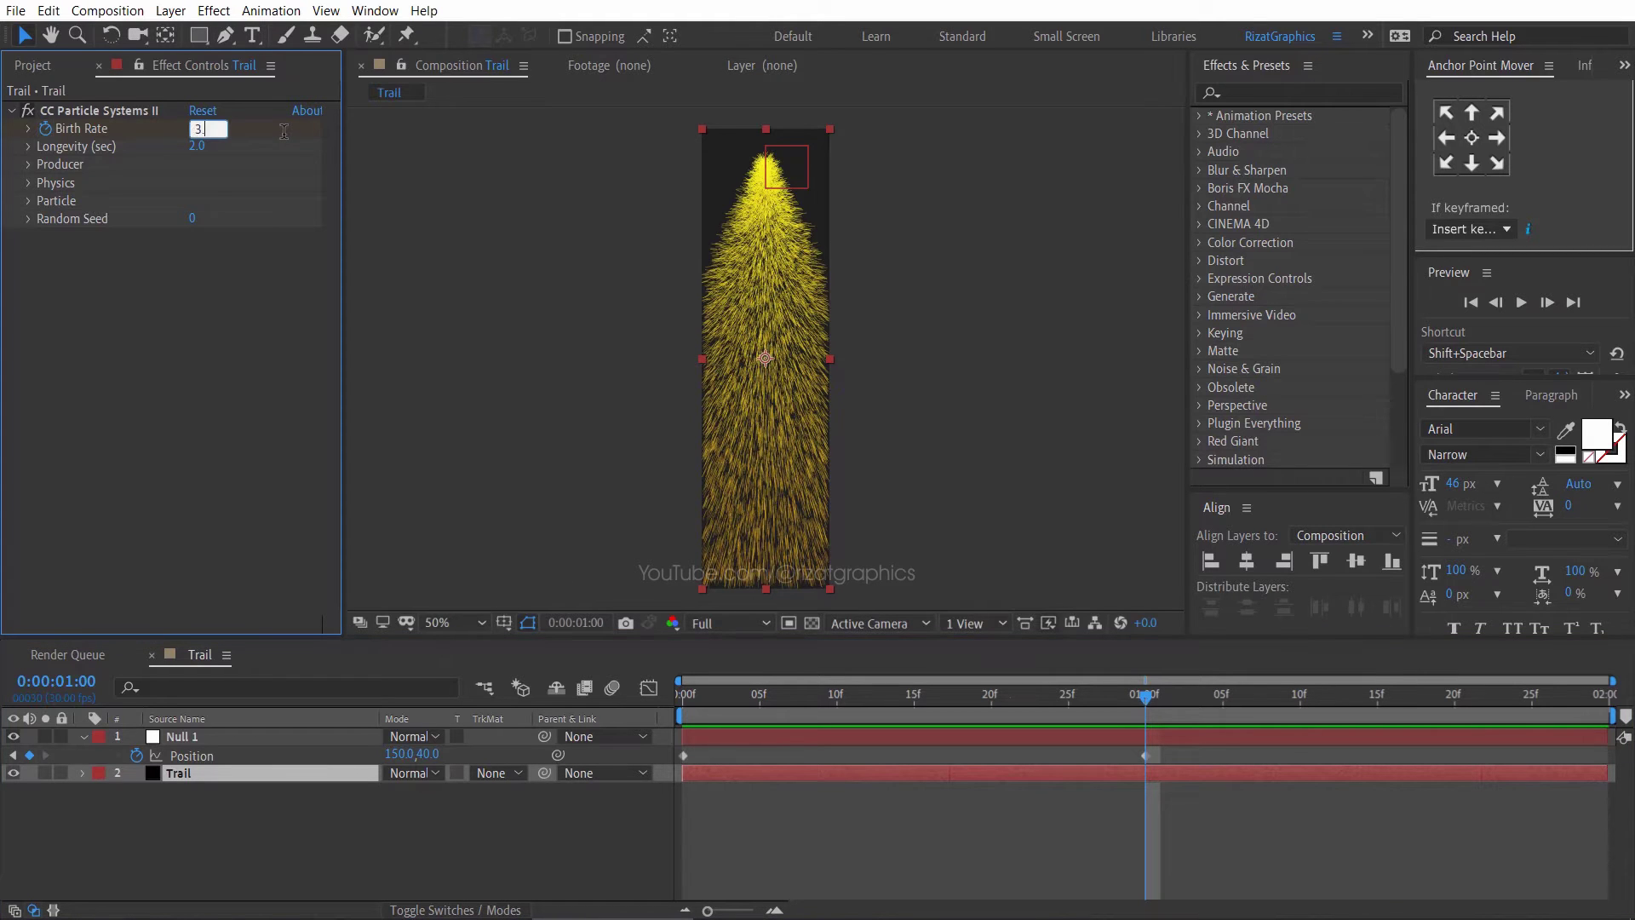
type("3.3")
key("Return")
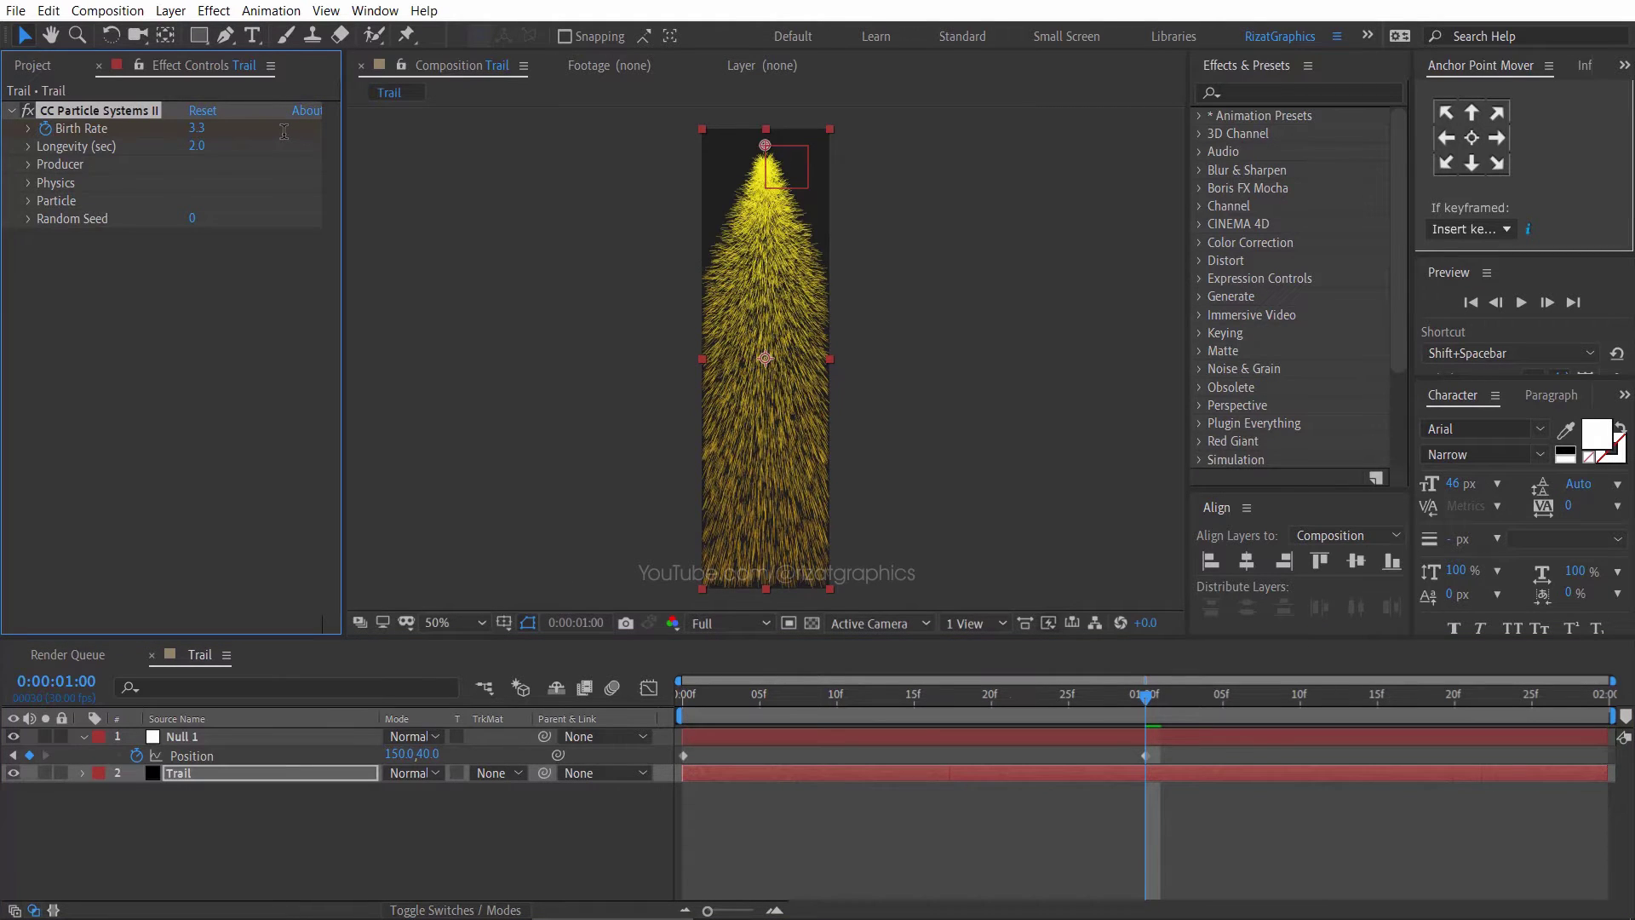
- Set Birth Rate to 0 one frame after one second to stop emission
left_click_drag(1143, 702, 1163, 700)
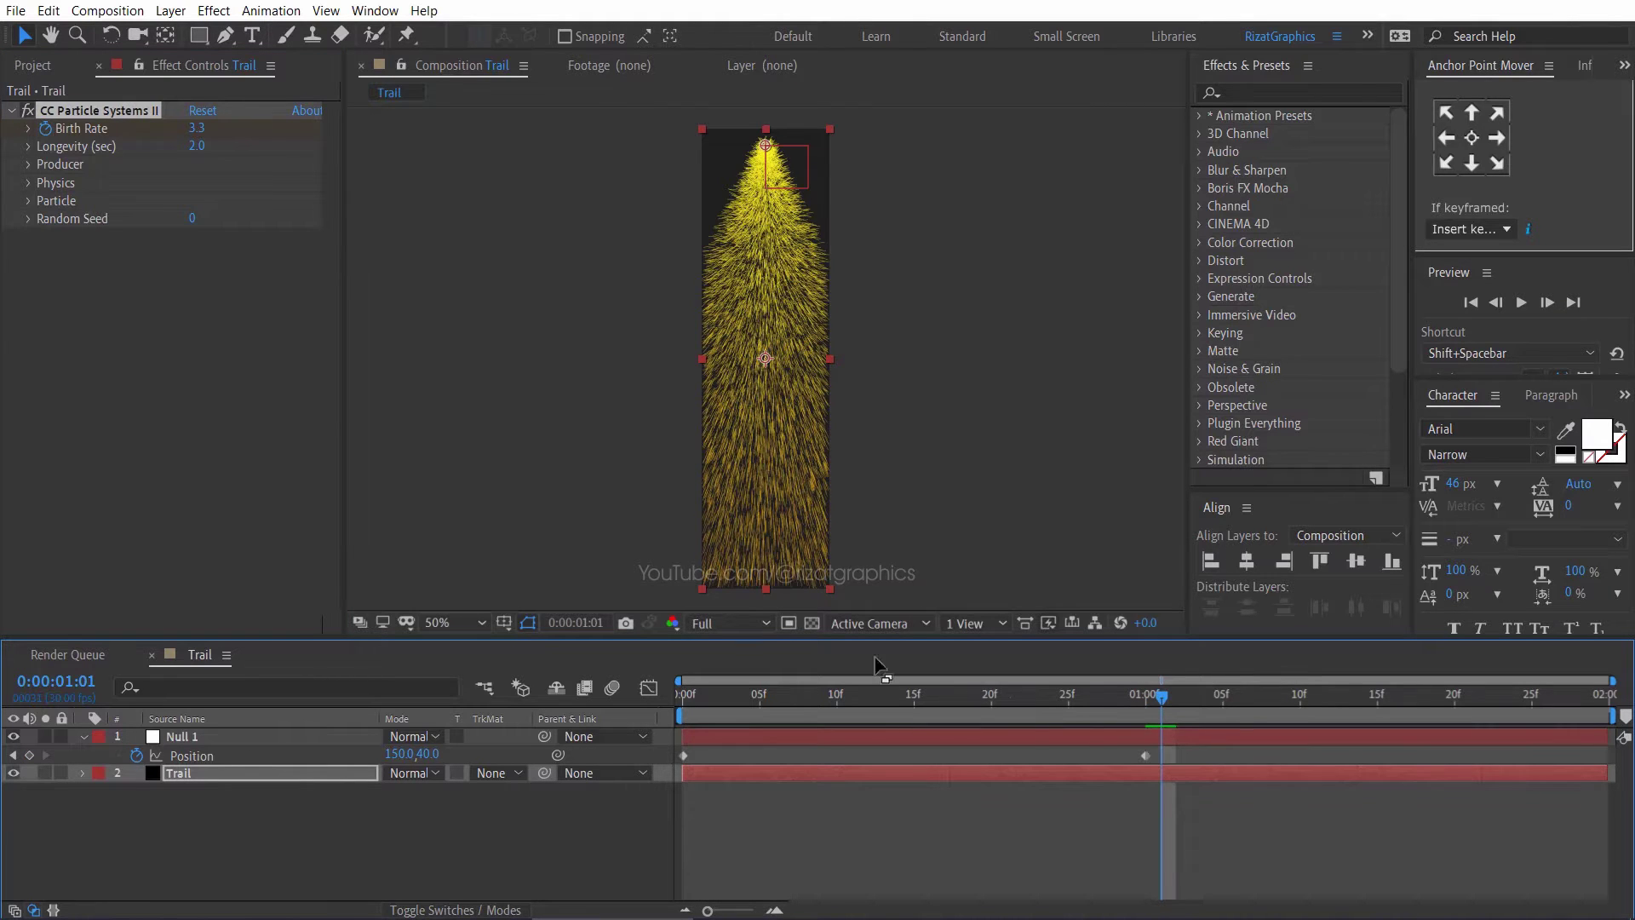
left_click(198, 133)
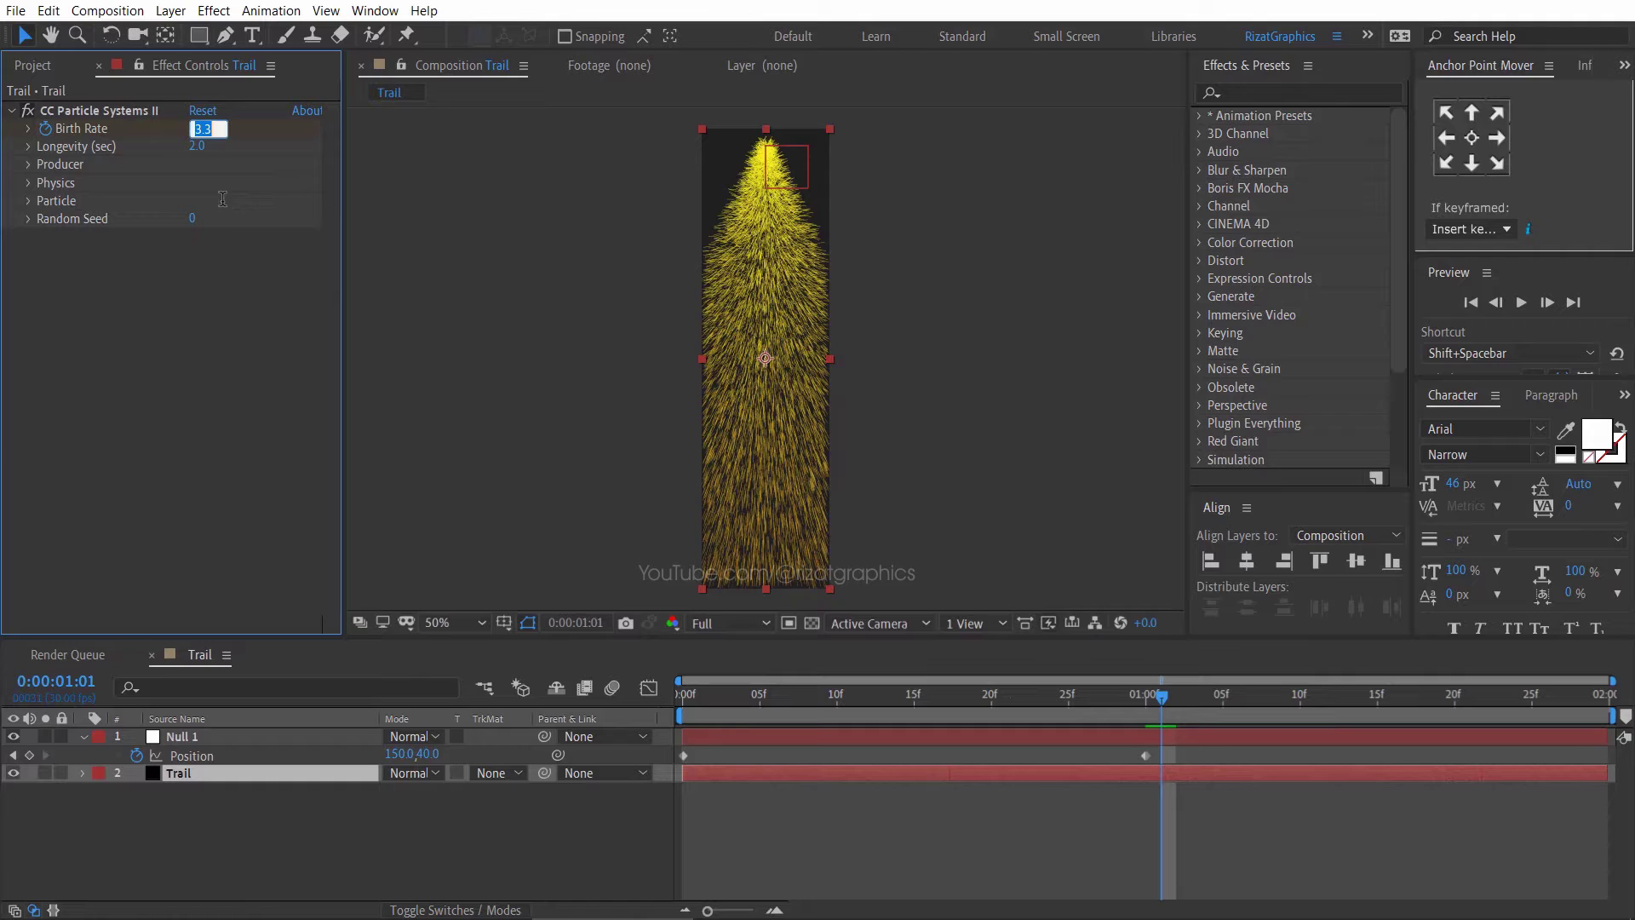
type("0")
key("Return")
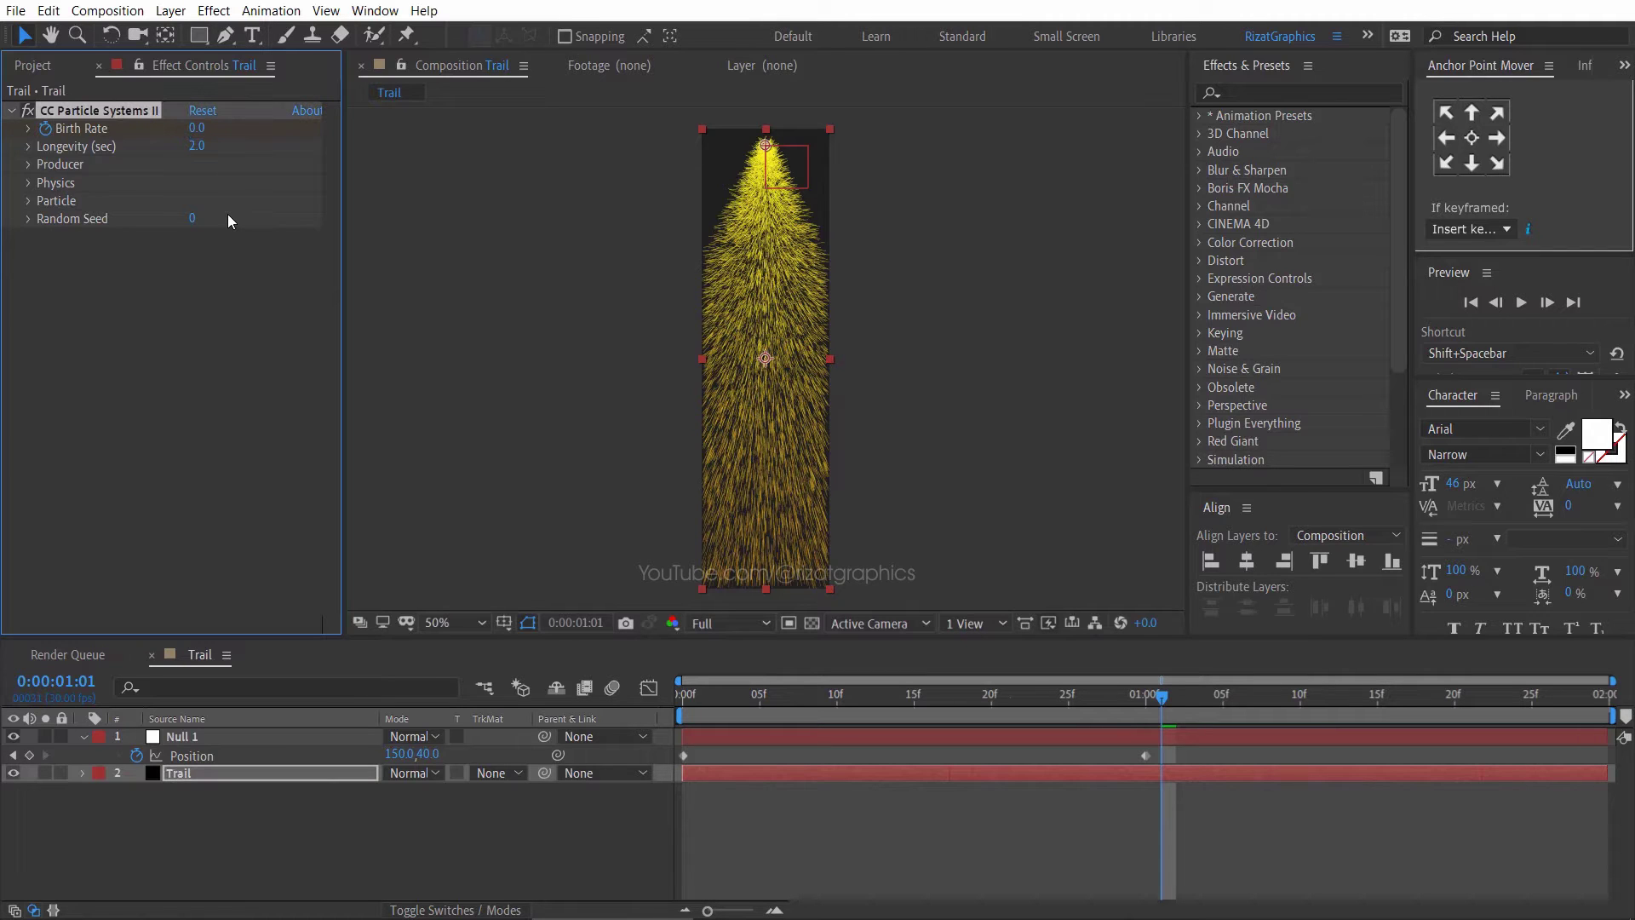
- Preview the trail animation from the start and park the playhead at frame 21
left_click_drag(700, 693, 668, 699)
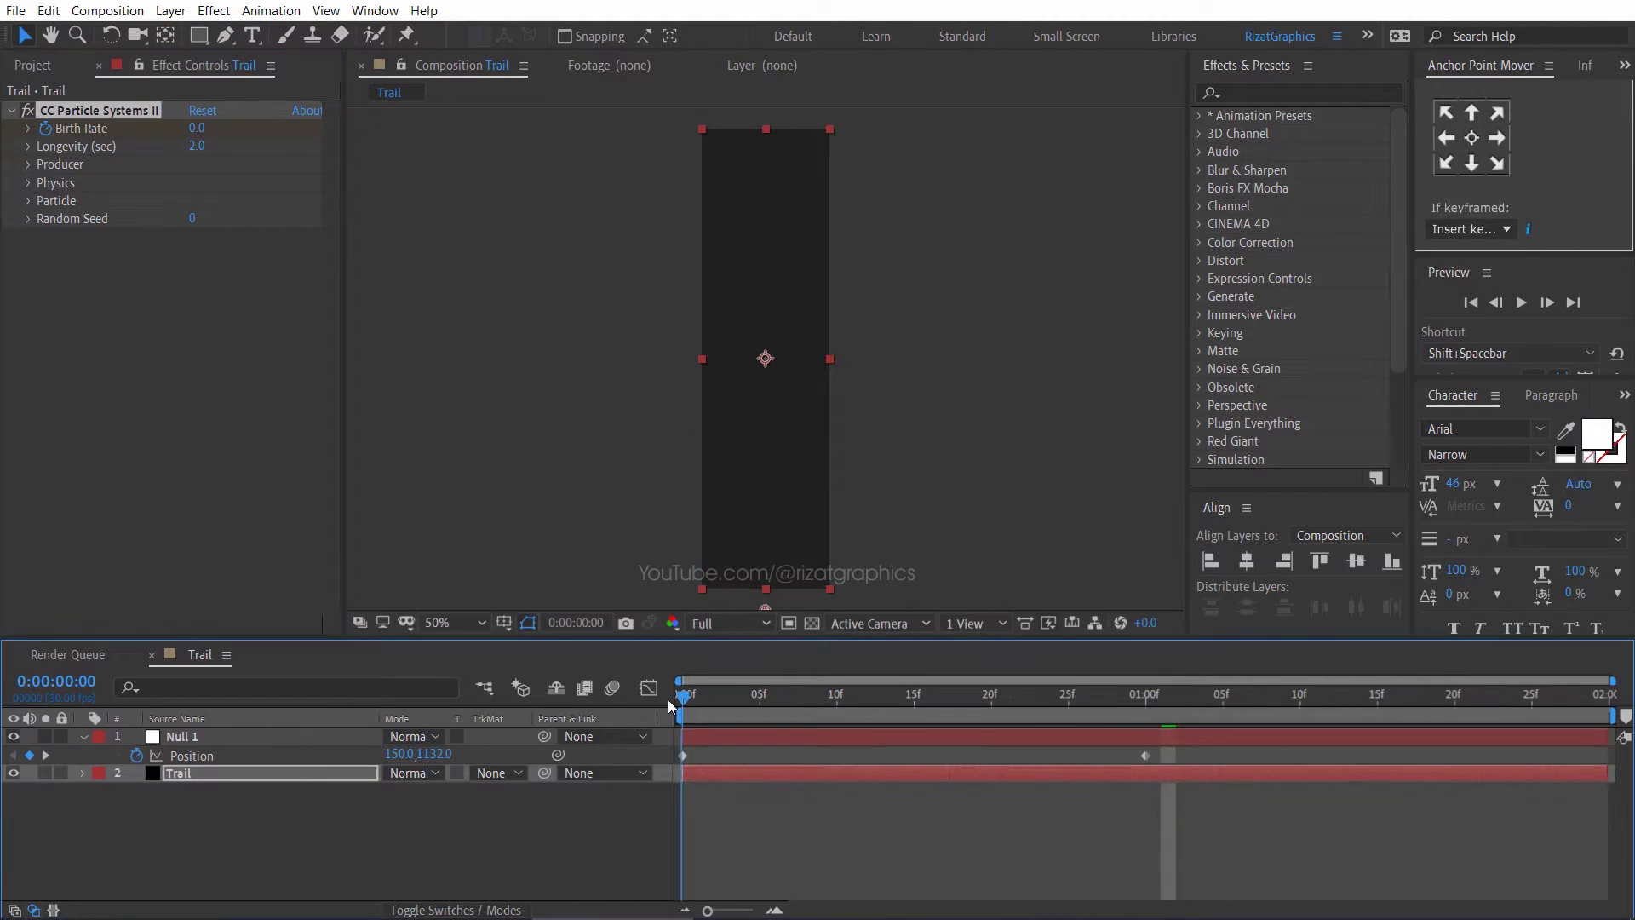
key("space")
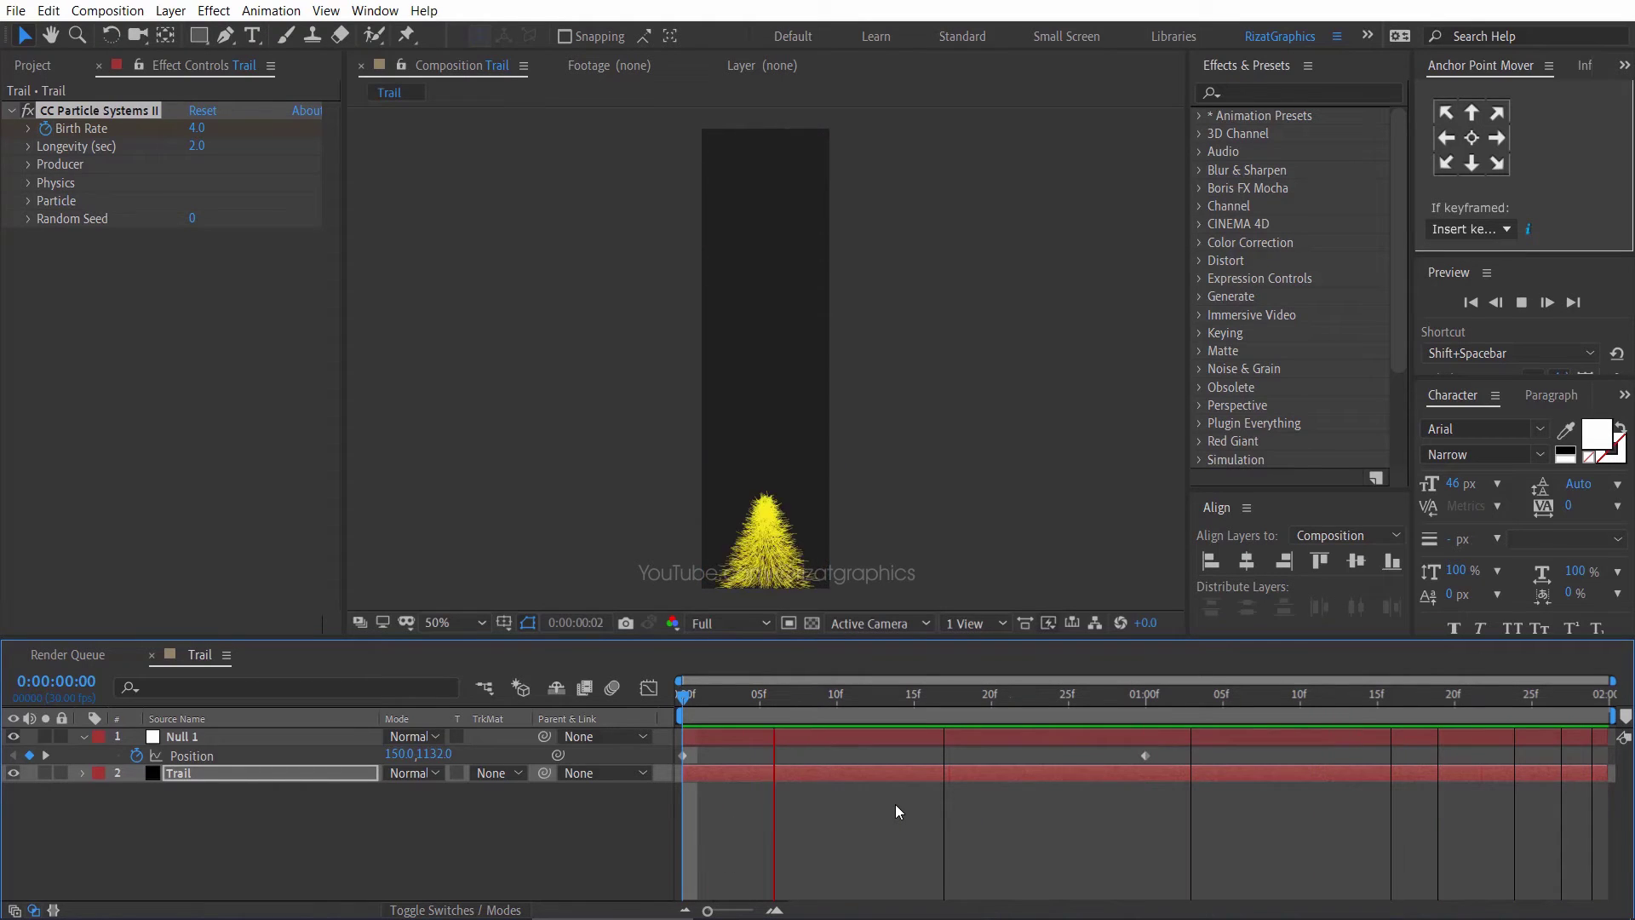
key("space")
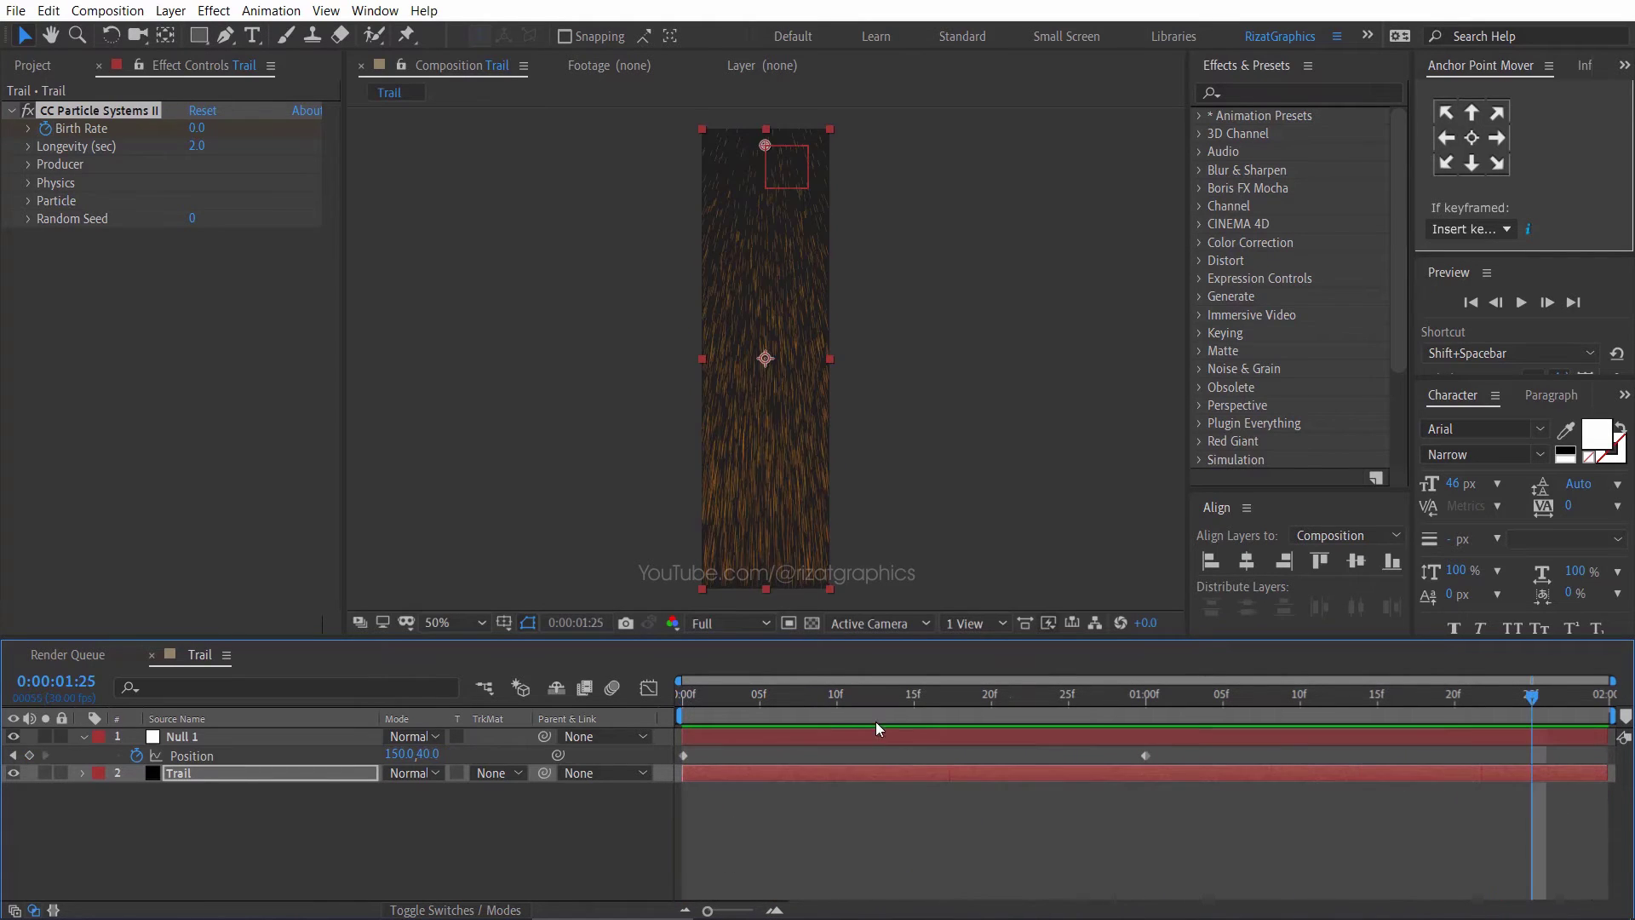
left_click_drag(824, 694, 1013, 698)
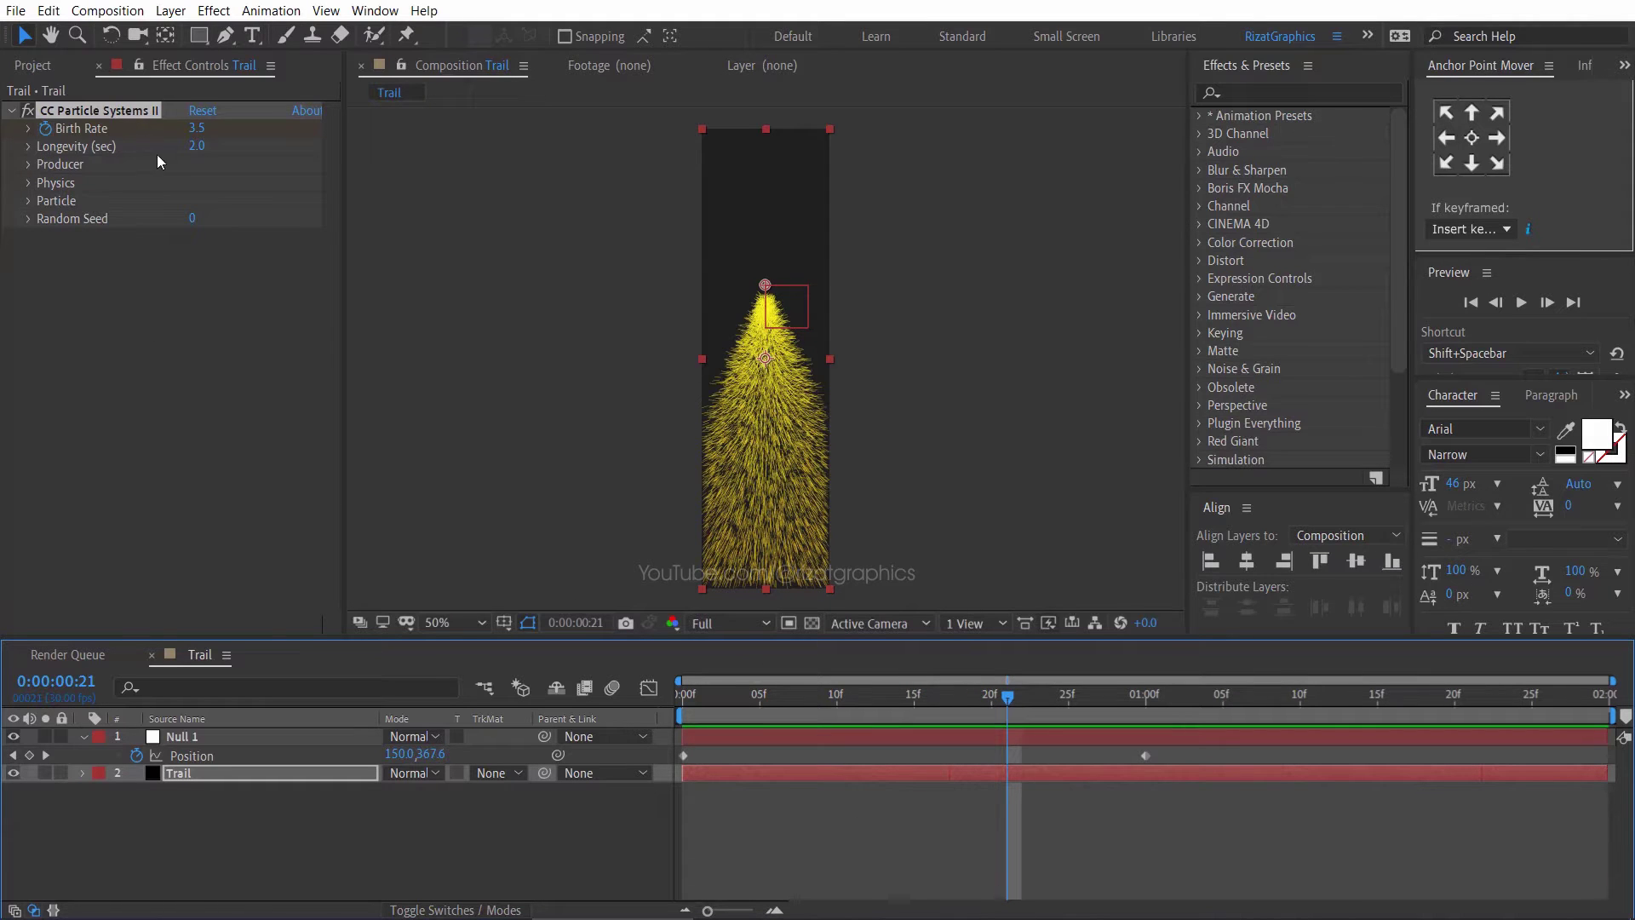
- Set particle Longevity to 0.5 seconds and scrub the opening frames
left_click(194, 148)
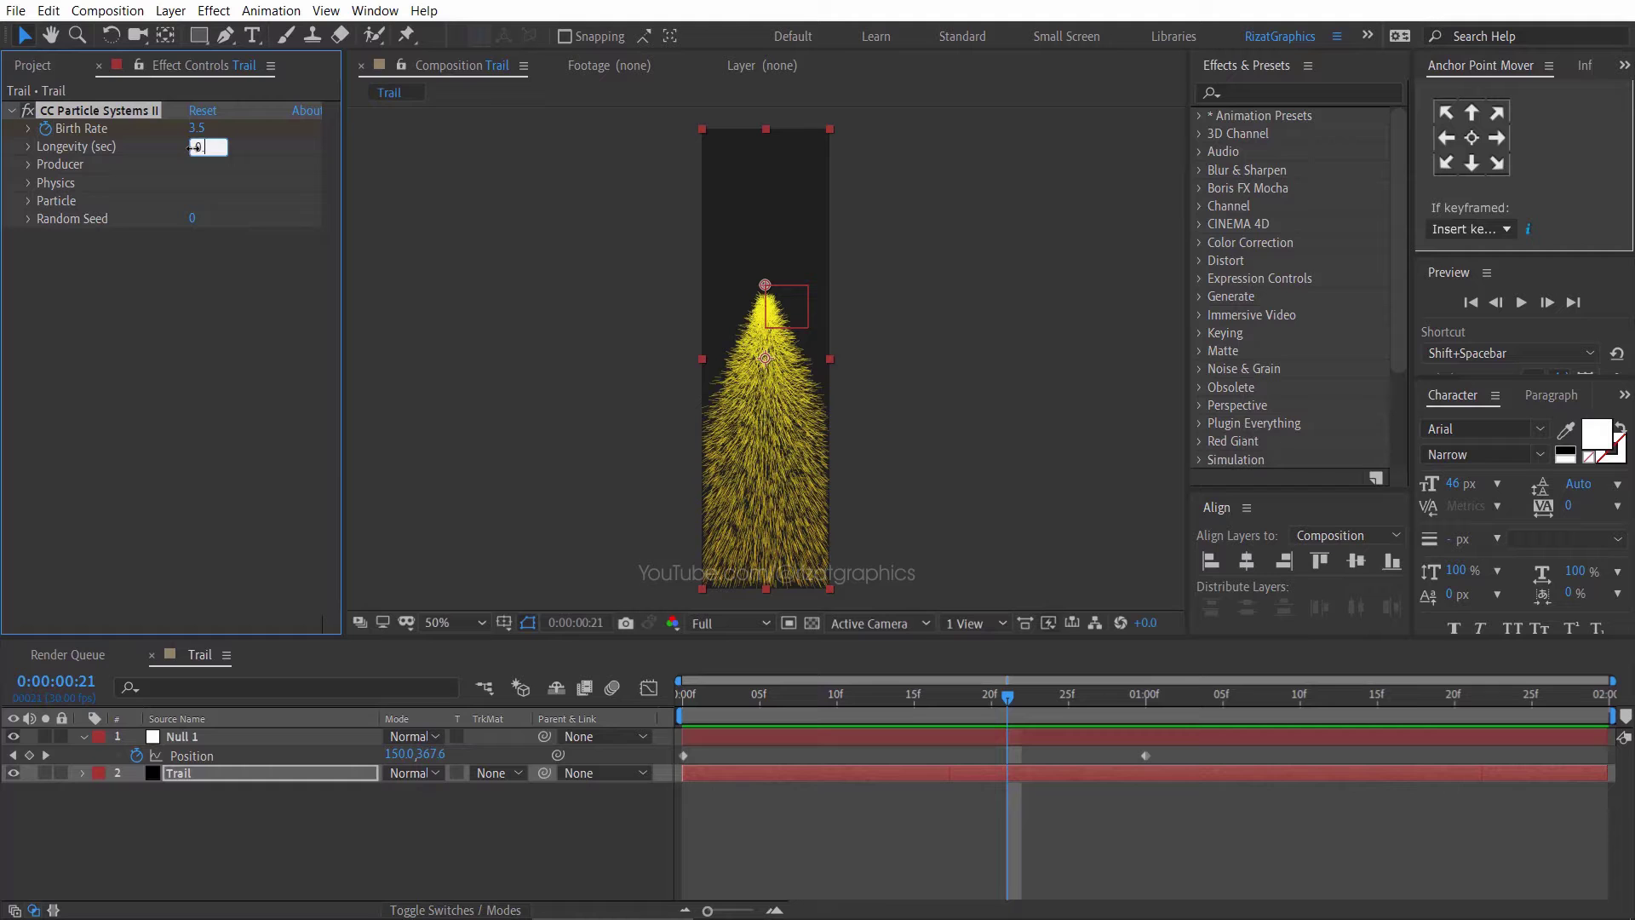
type("0.5")
key("Return")
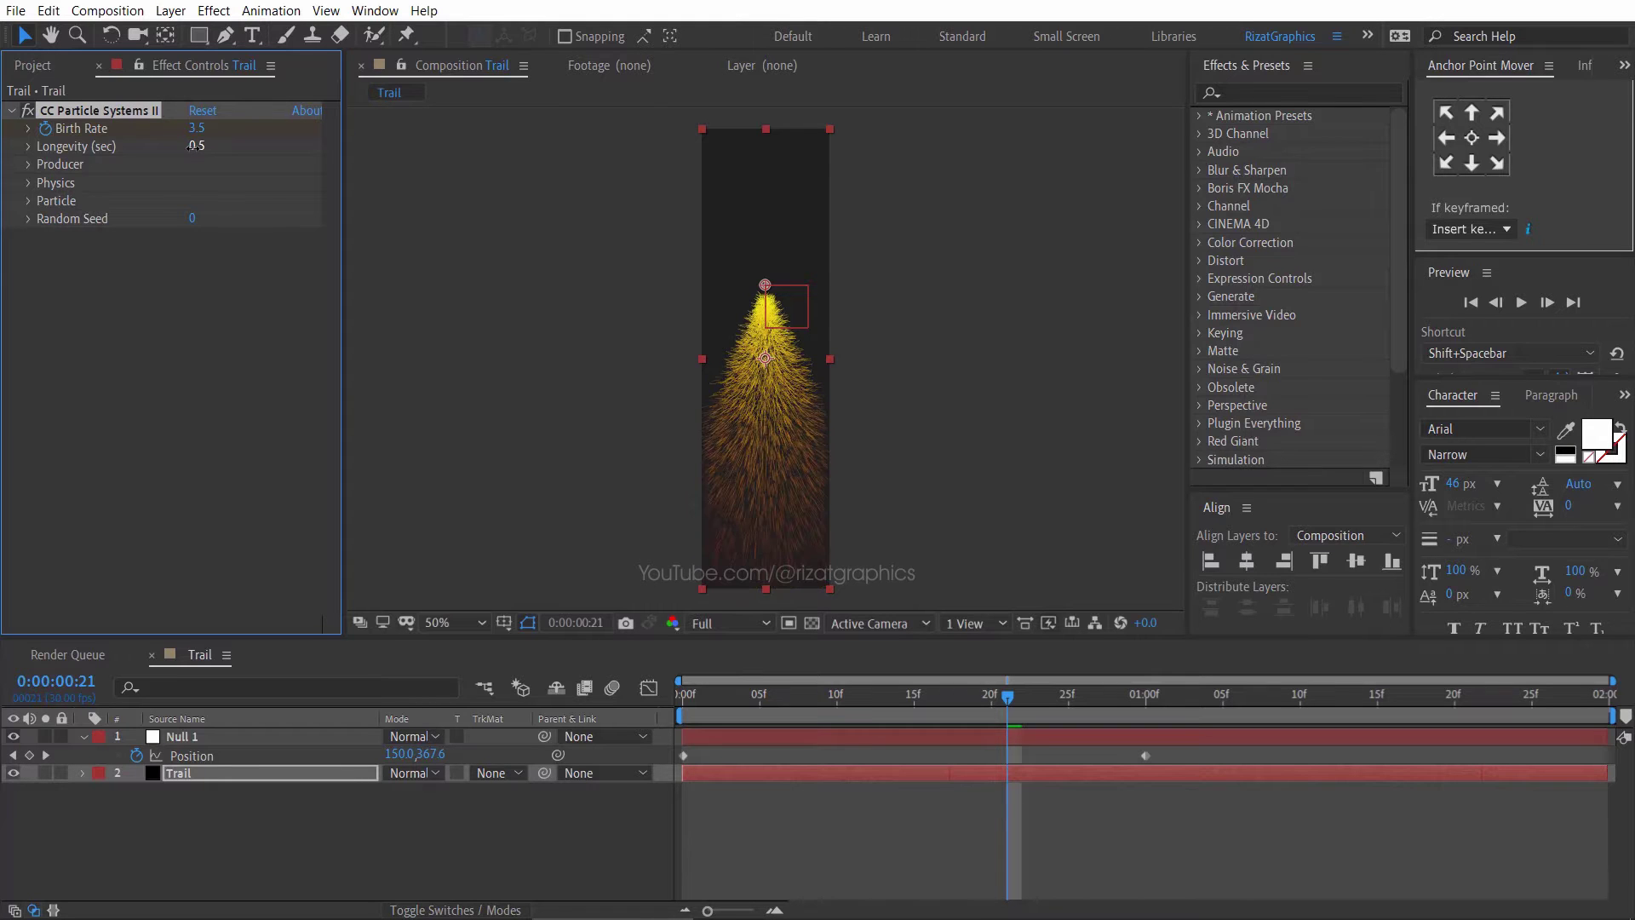
left_click_drag(682, 707, 1013, 697)
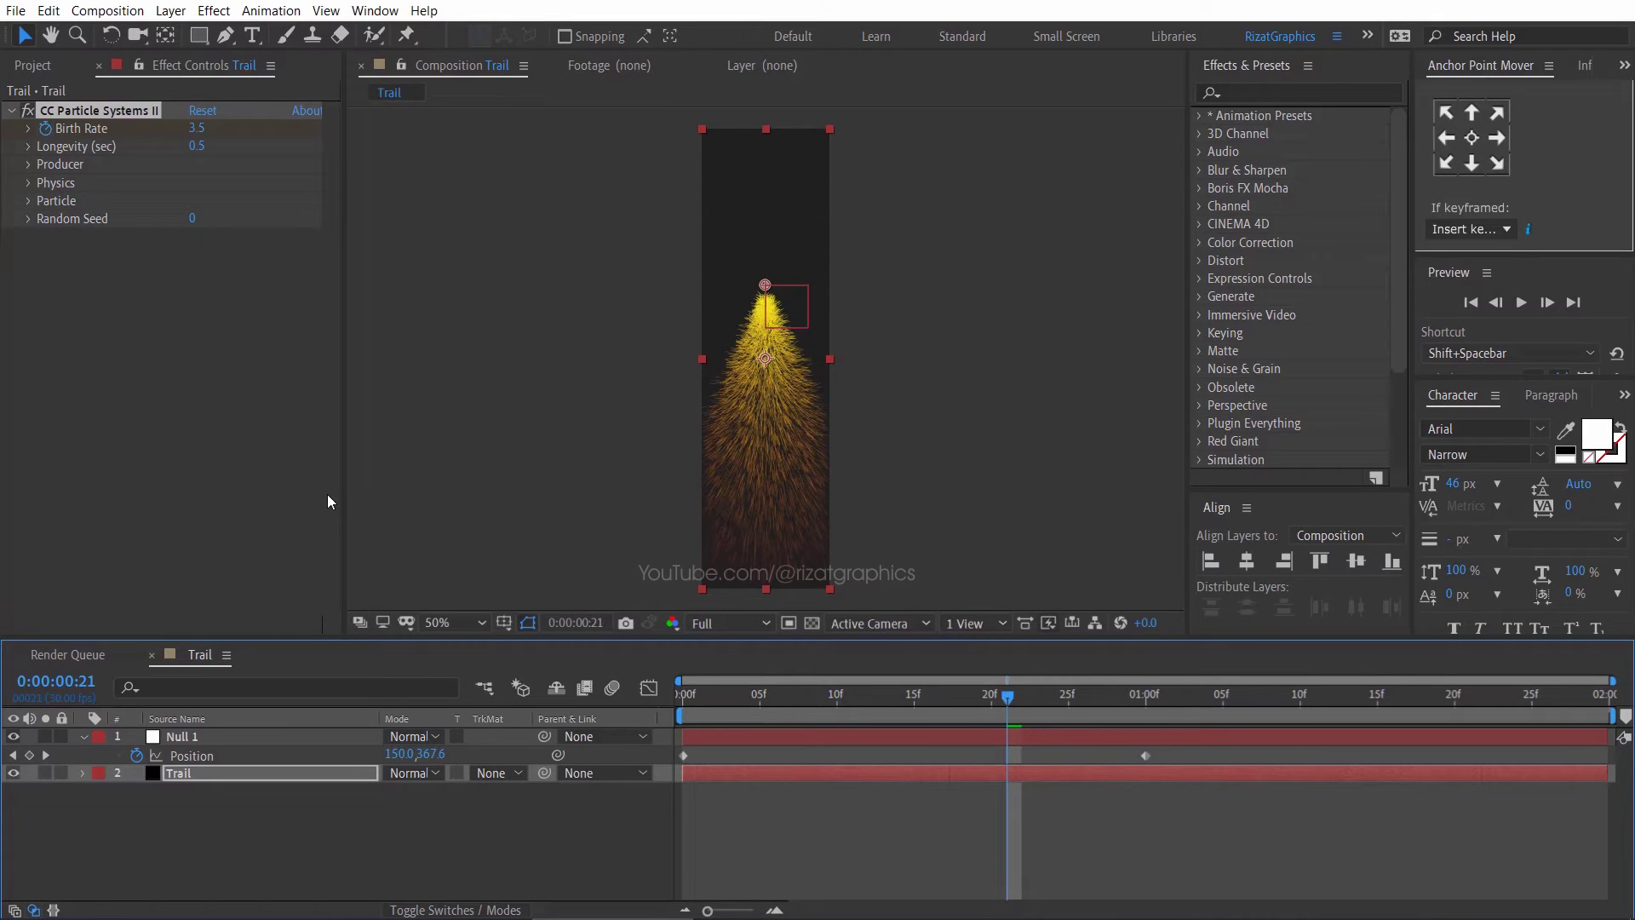
- Set the Producer Radius X to 0.3 and begin editing Radius Y
left_click(29, 165)
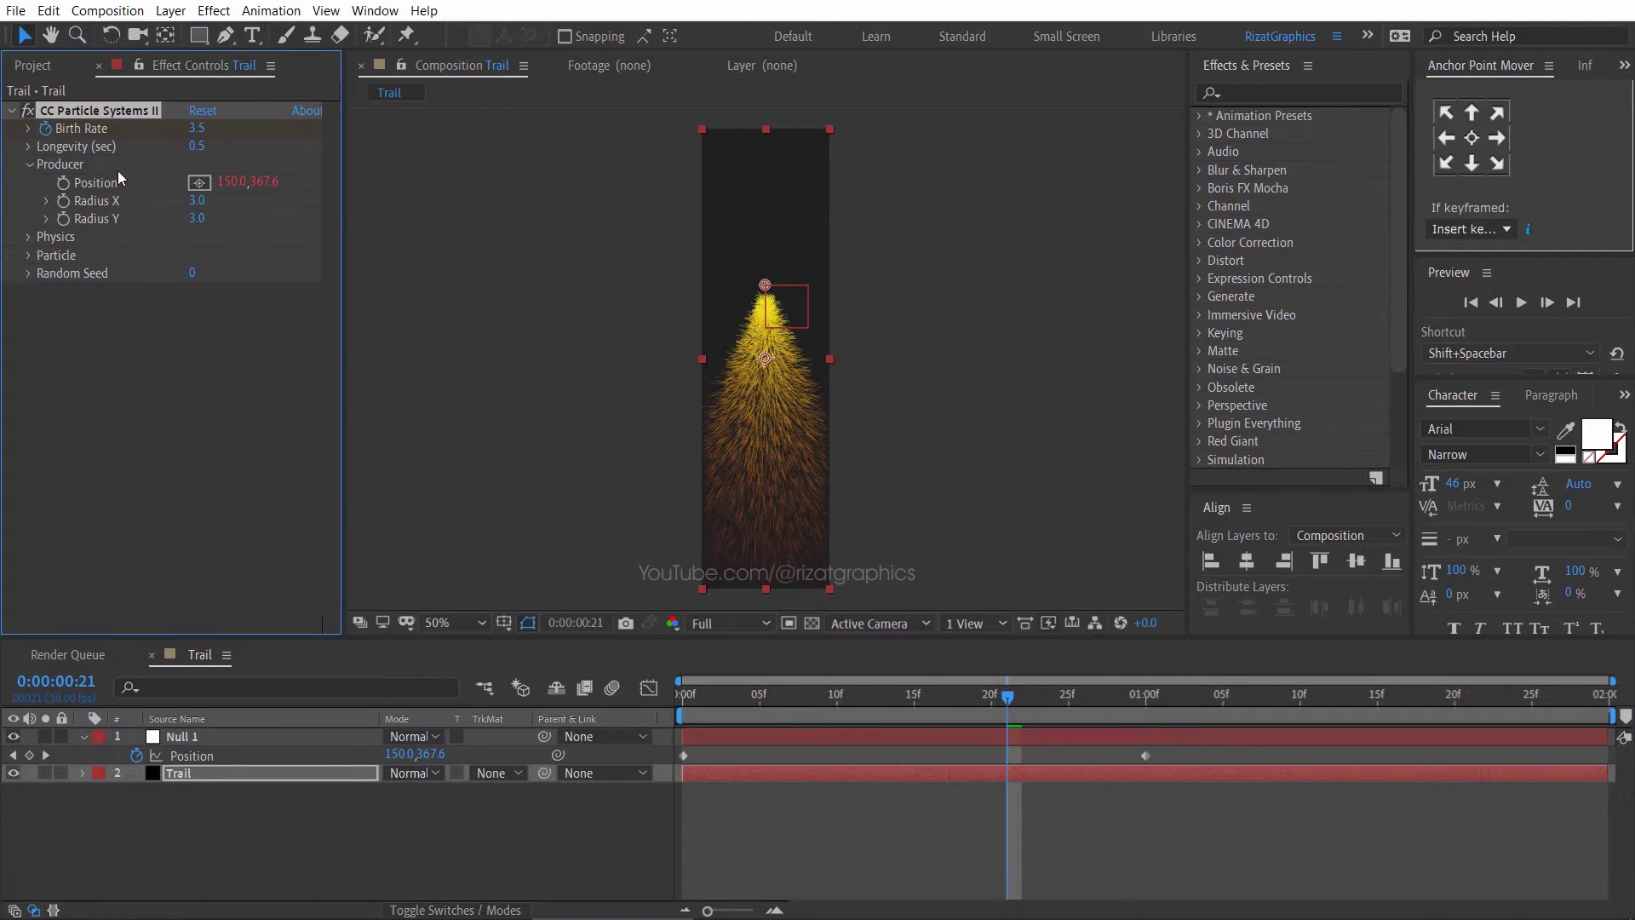
type("0.3")
key("Return")
left_click(201, 217)
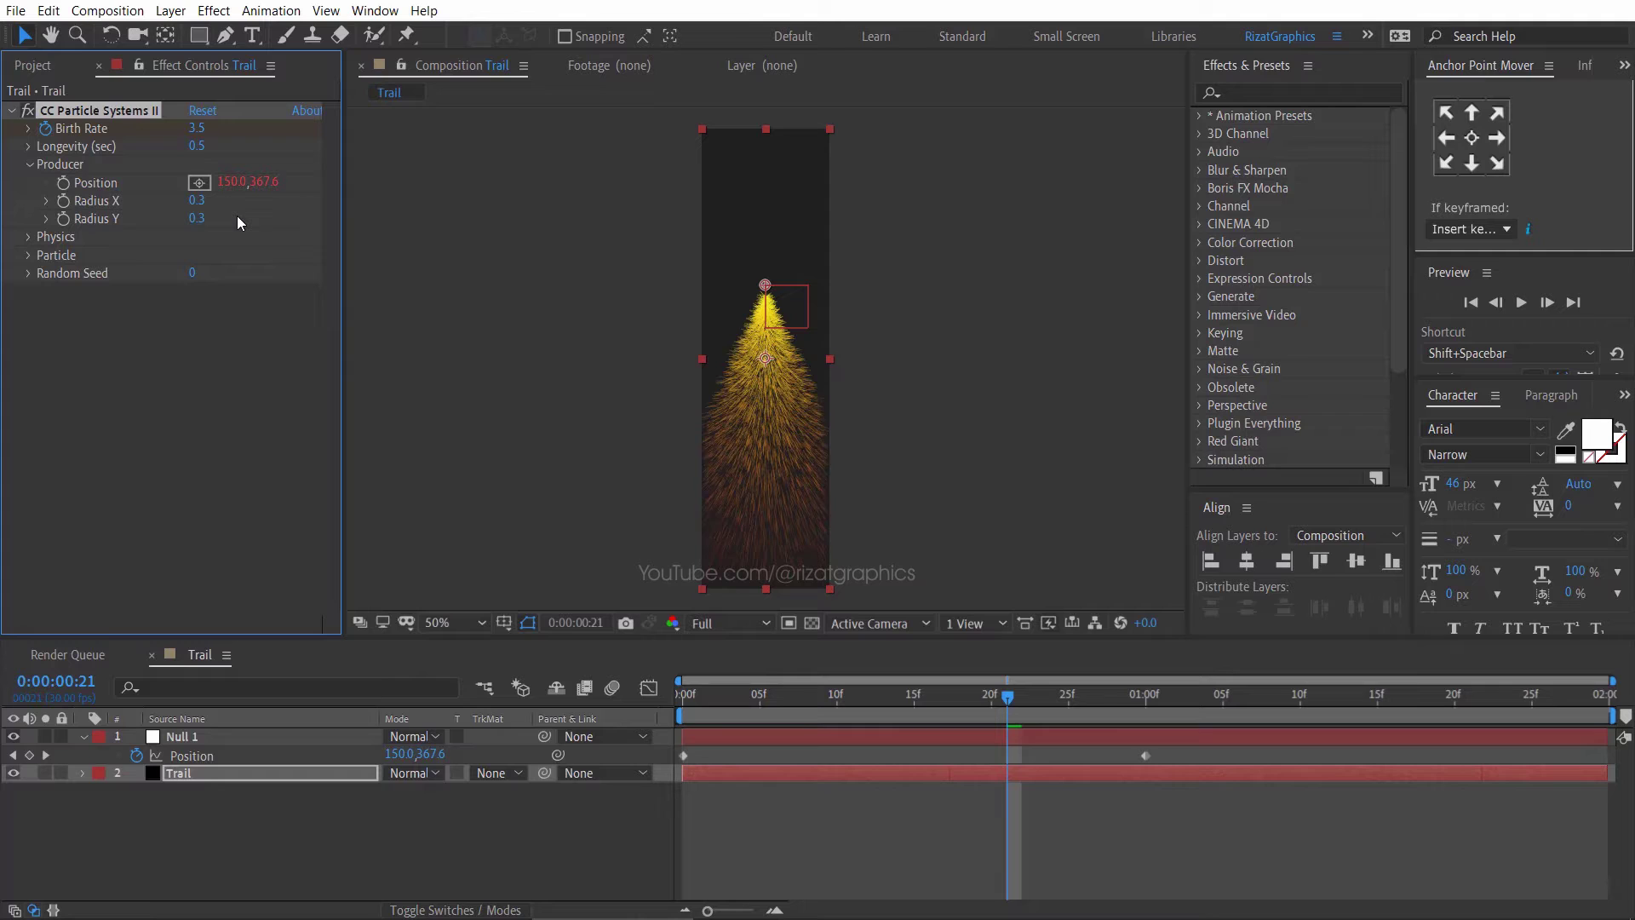
- Set Physics Velocity to 0.1, Inherit Velocity % to 10 and Gravity to 0.3
left_click(29, 238)
left_click(210, 272)
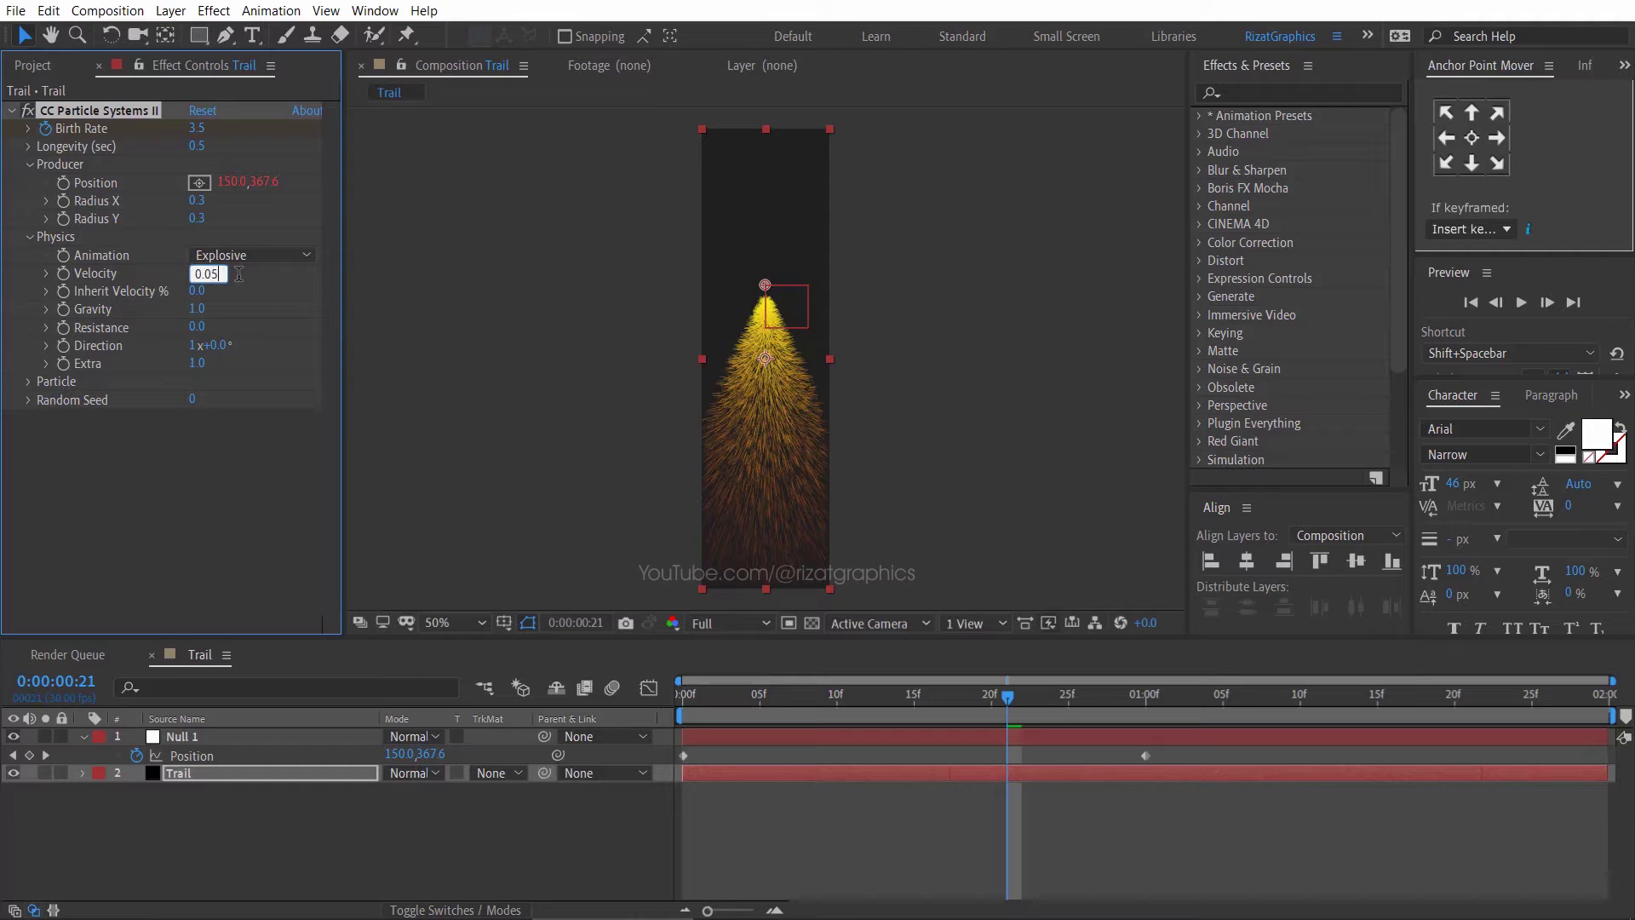
key("Return")
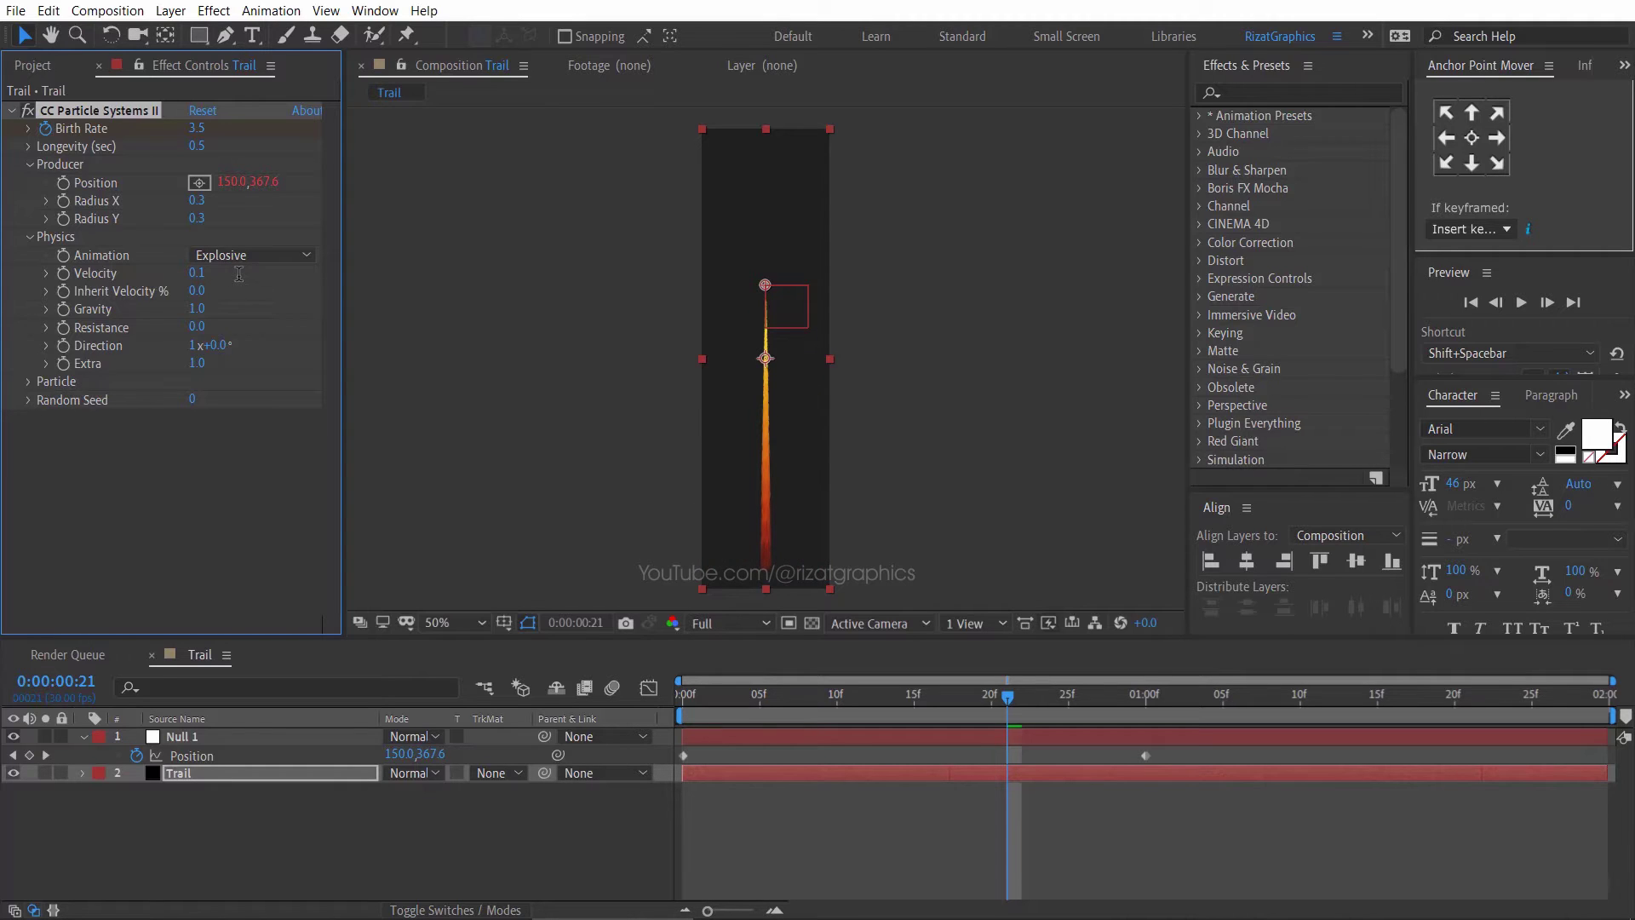
left_click(199, 291)
type("10")
key("Return")
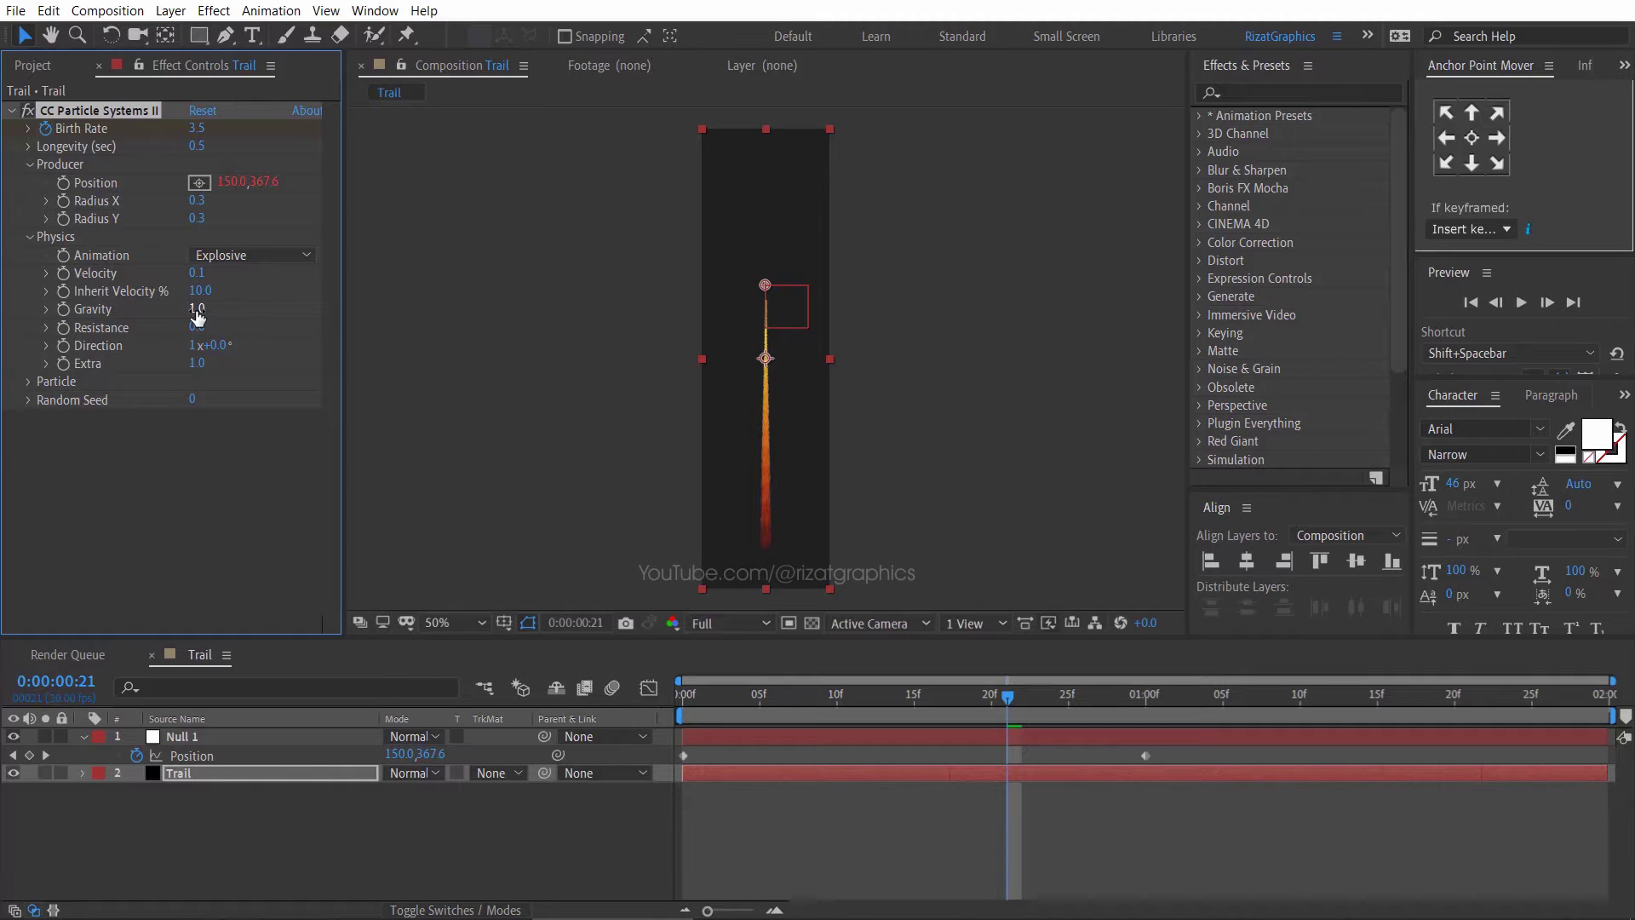
left_click(196, 313)
type("0.3")
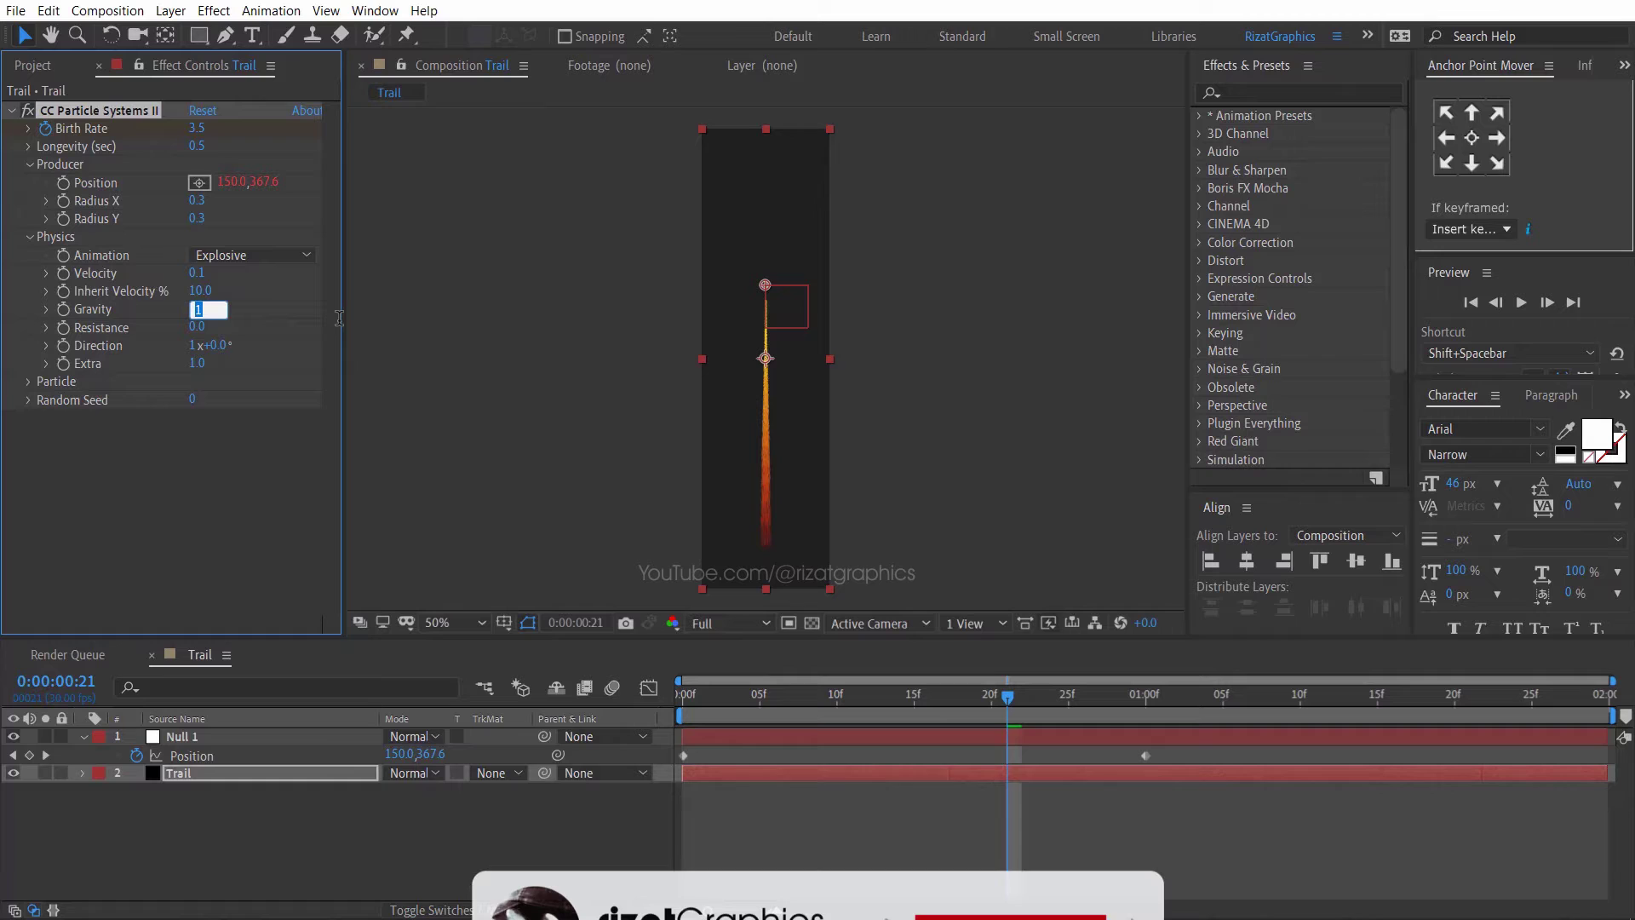
key("Return")
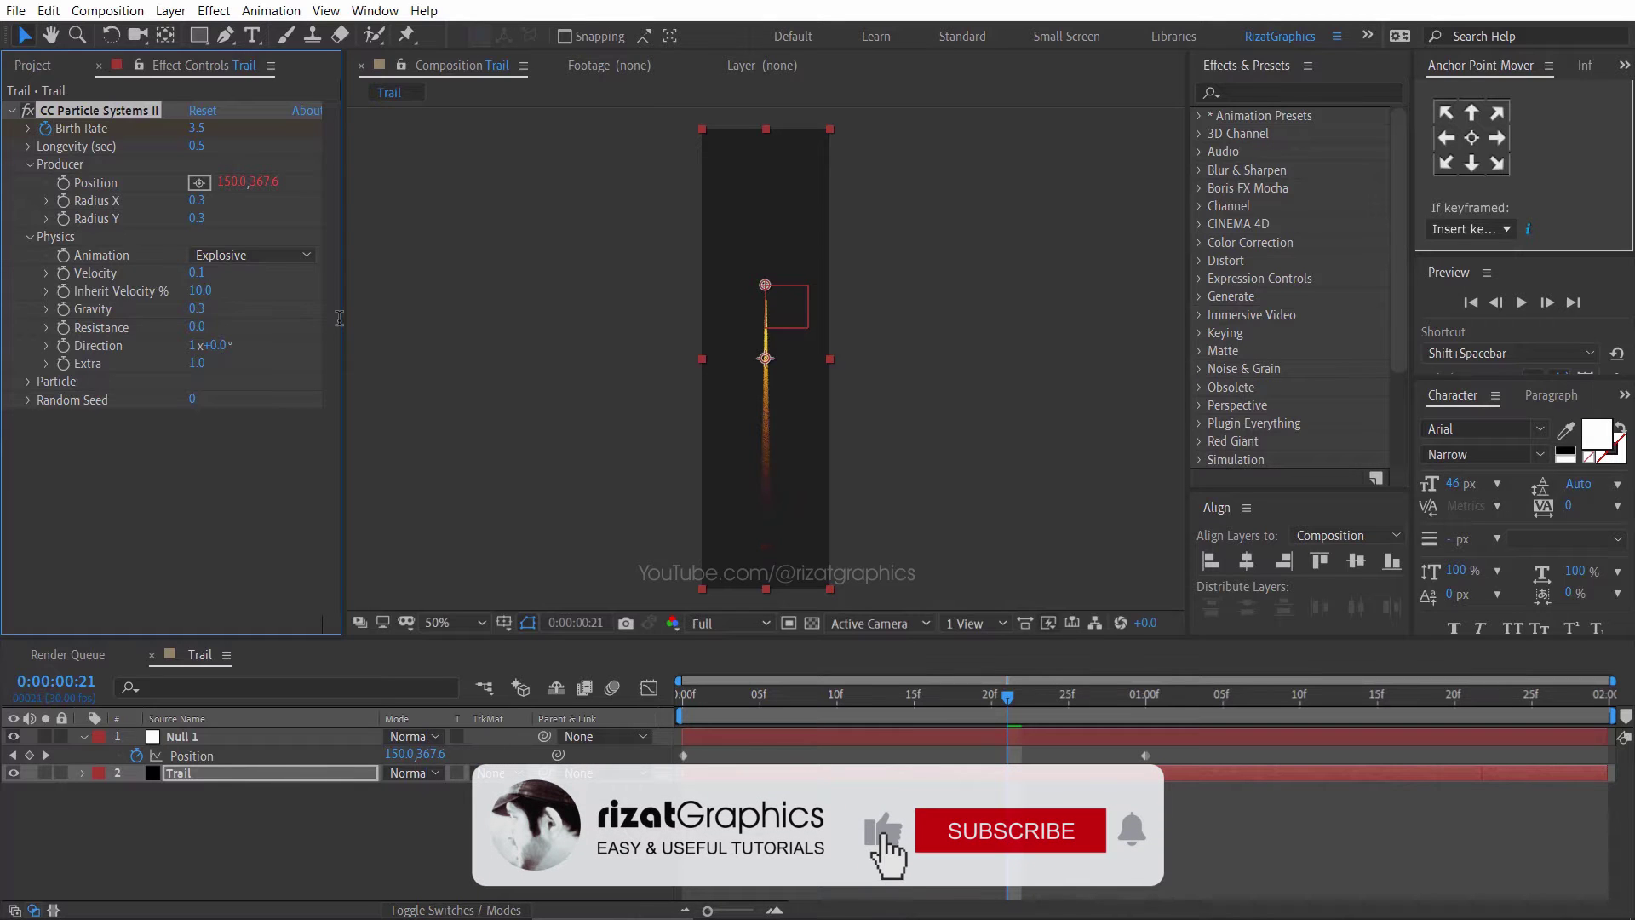
- Set the particle Birth Color to white and Death Color to orange FF9100
left_click(26, 383)
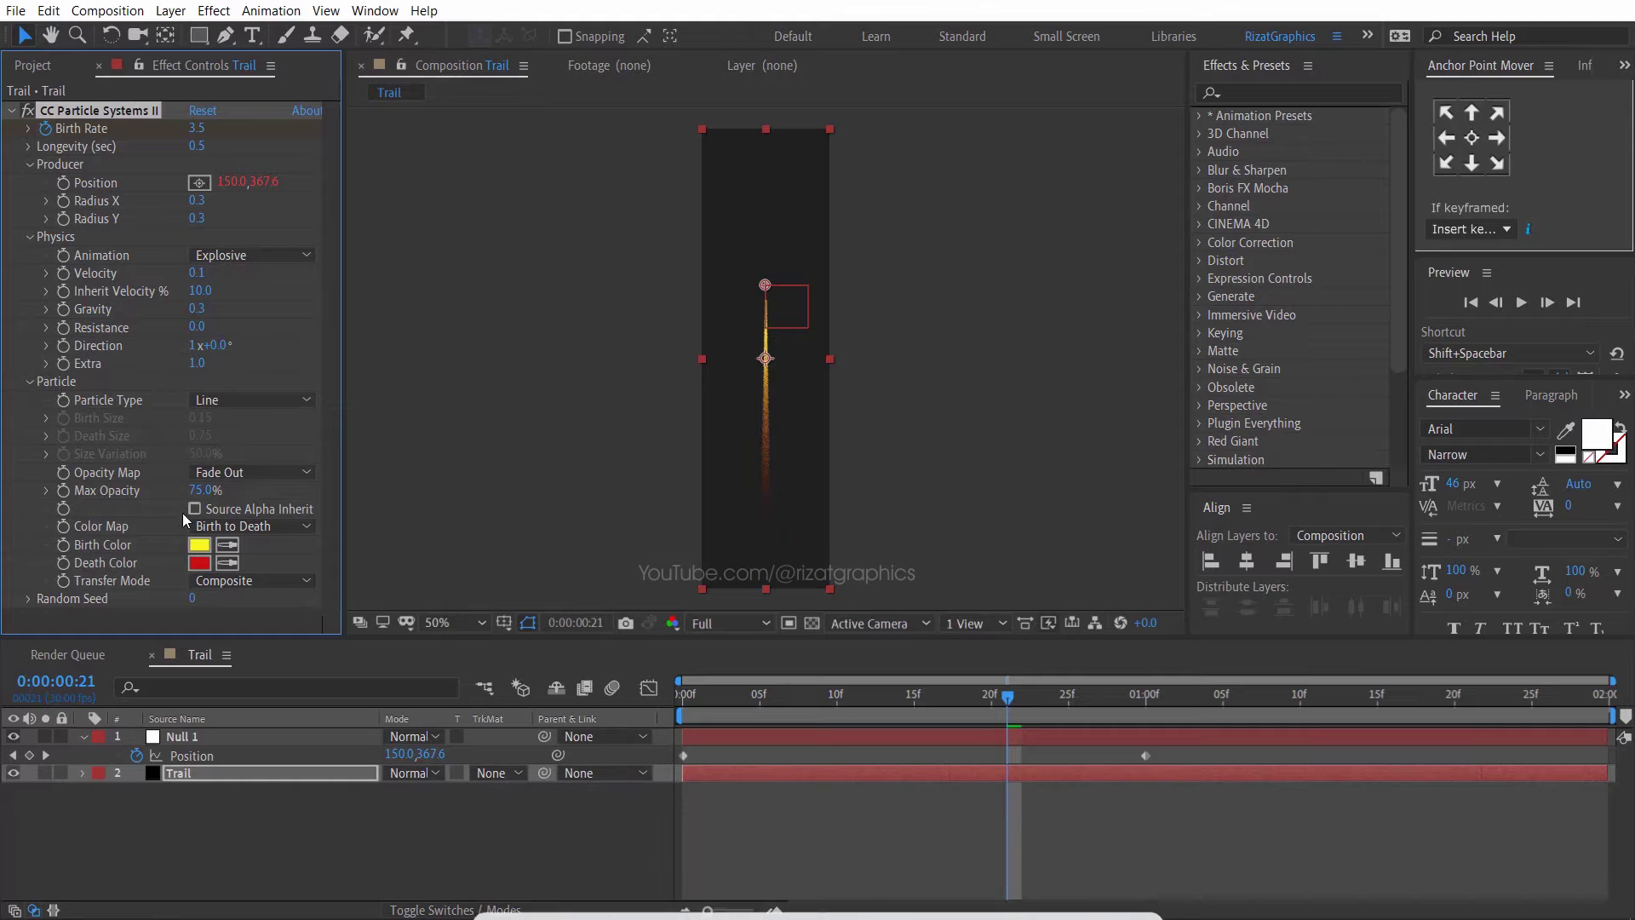
left_click(200, 547)
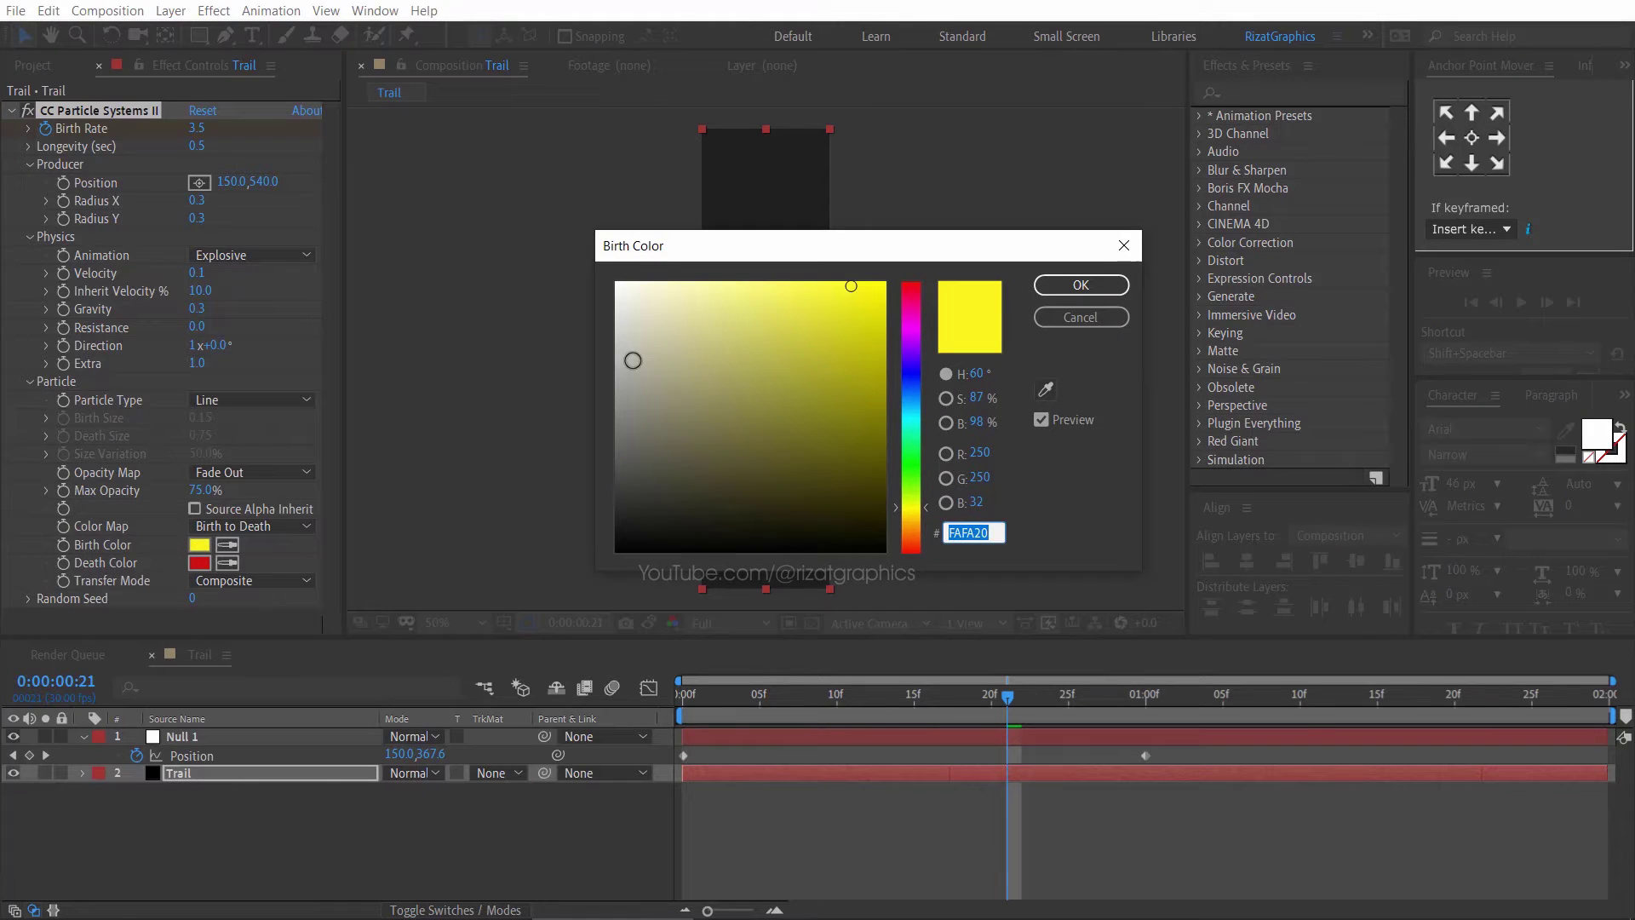
left_click(616, 283)
left_click(1057, 286)
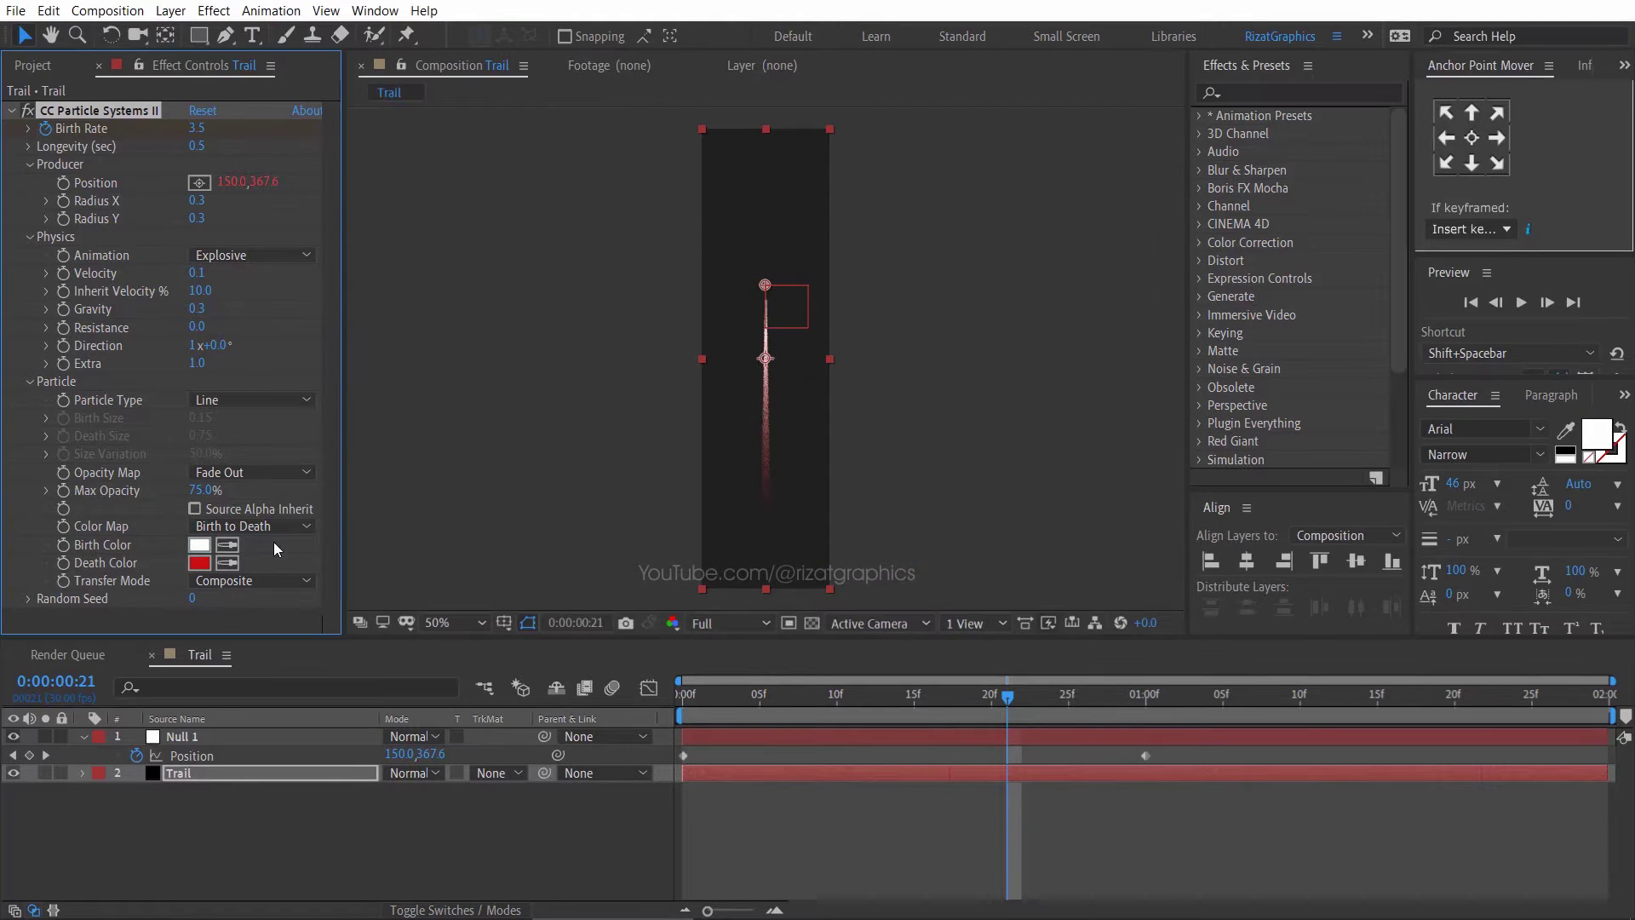
left_click(199, 563)
type("FF9")
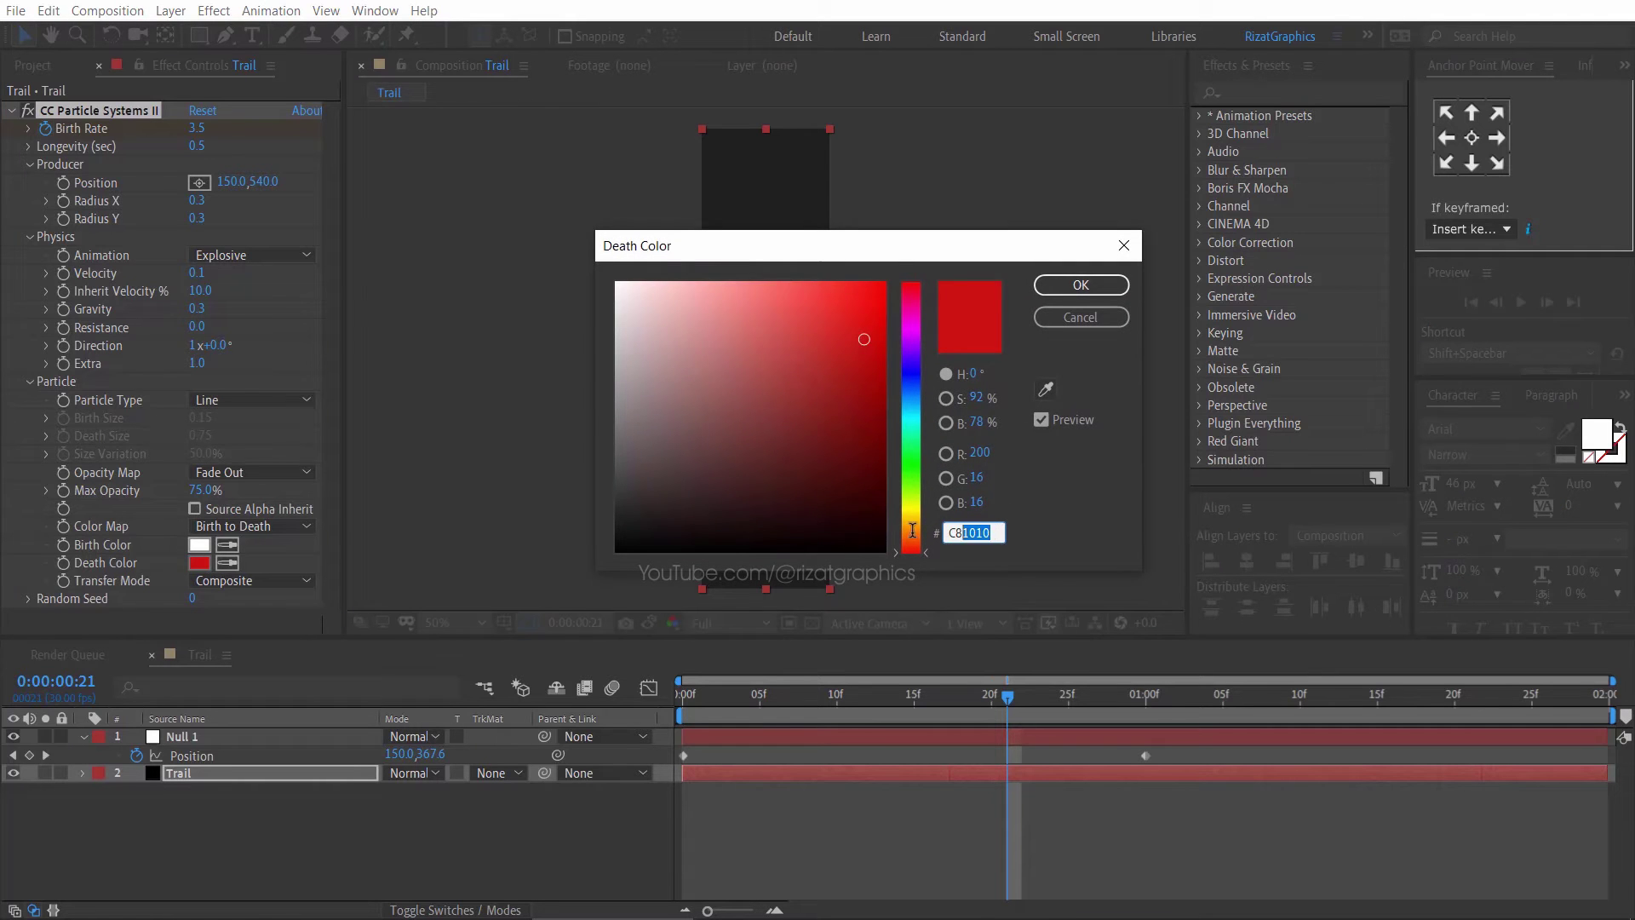
type("100")
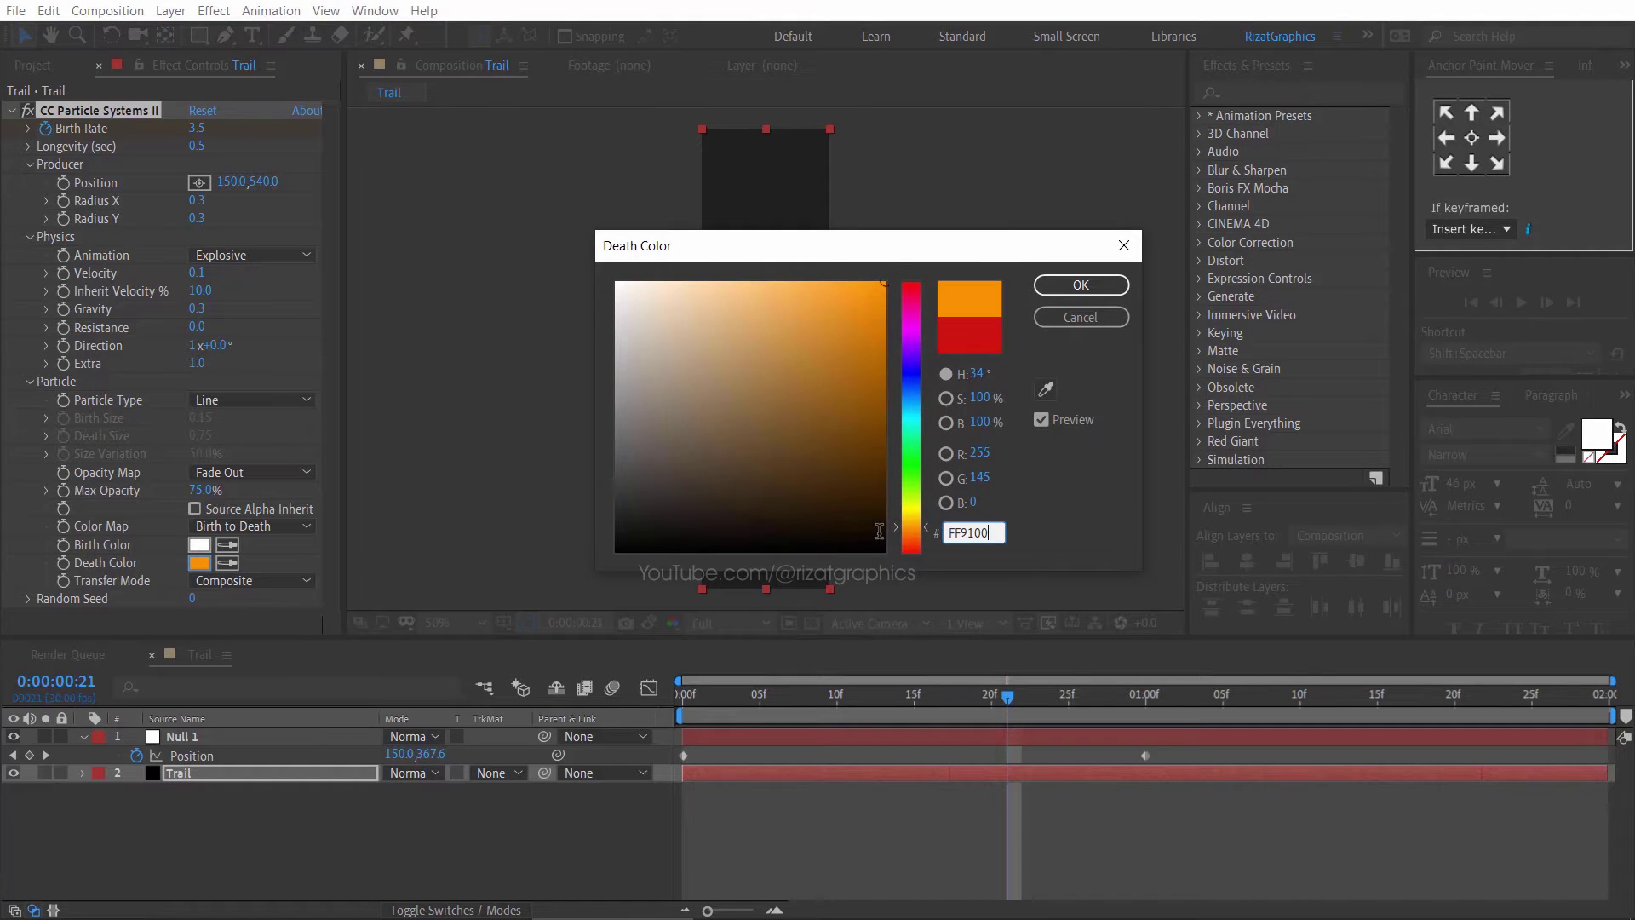
left_click(1100, 293)
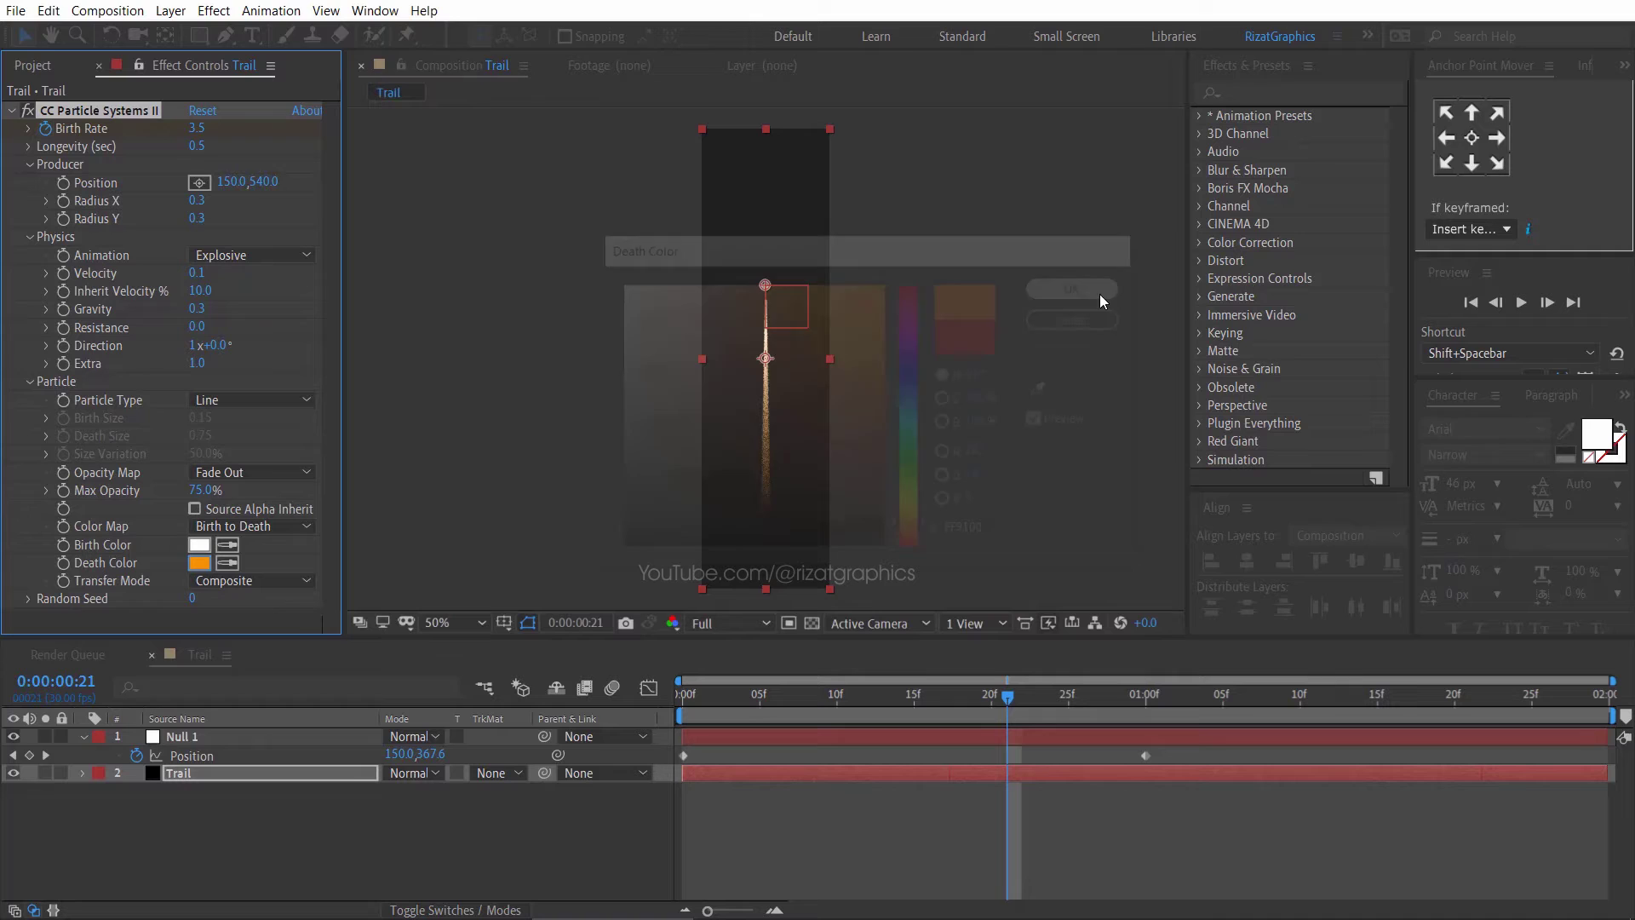
- Lower the particle Max Opacity to 20% and return to the comp's start
left_click(201, 490)
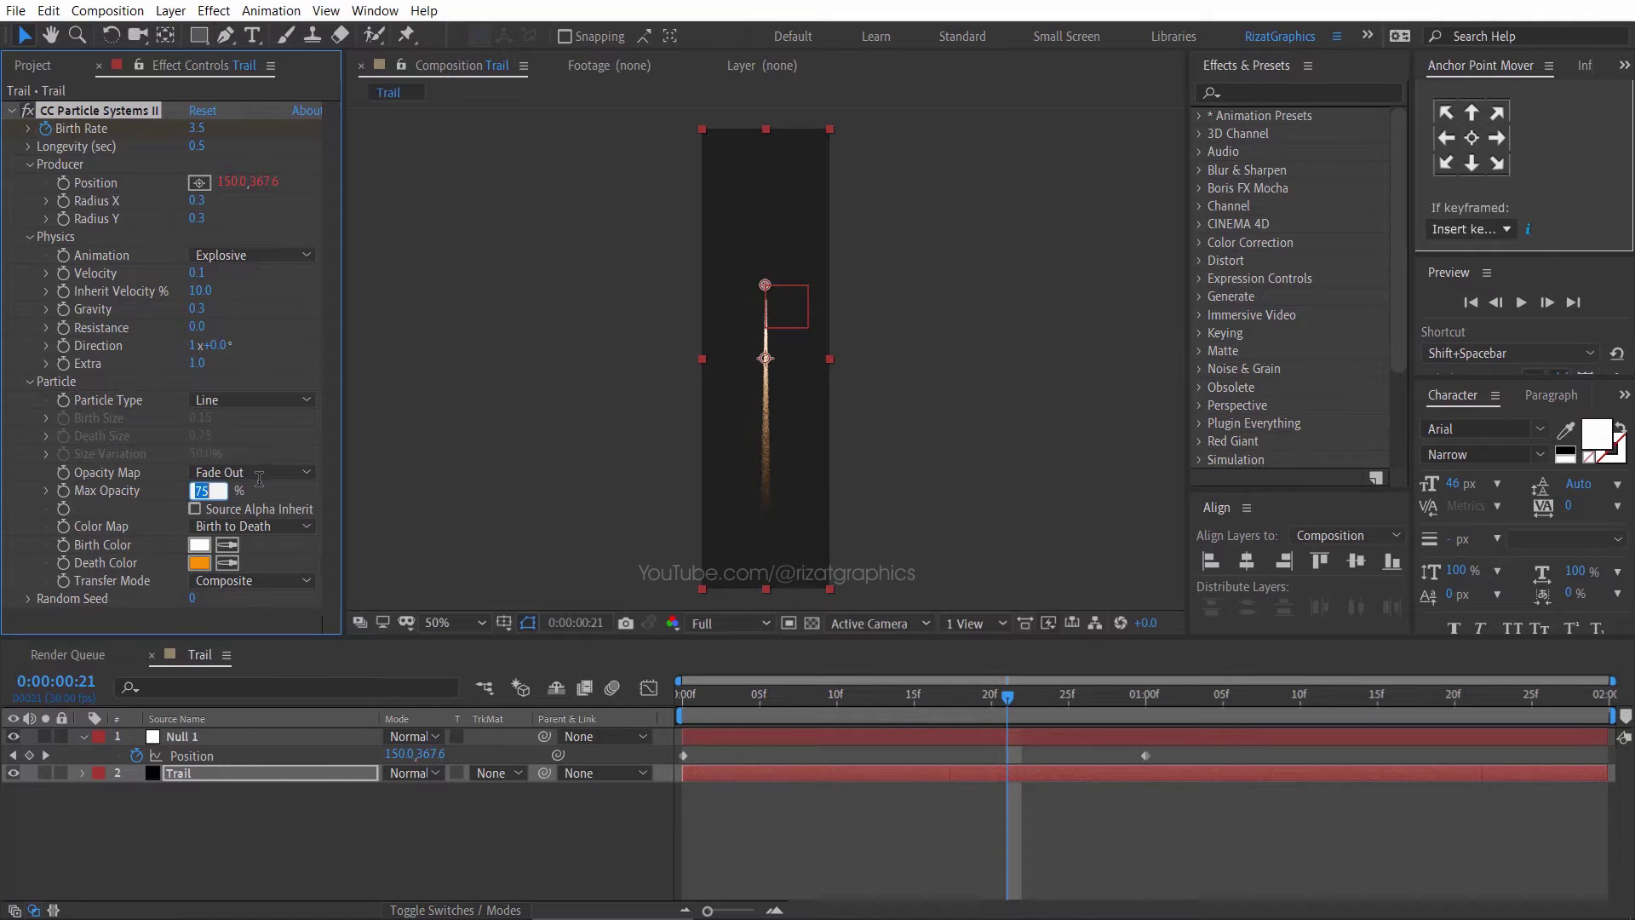
type("20")
key("Return")
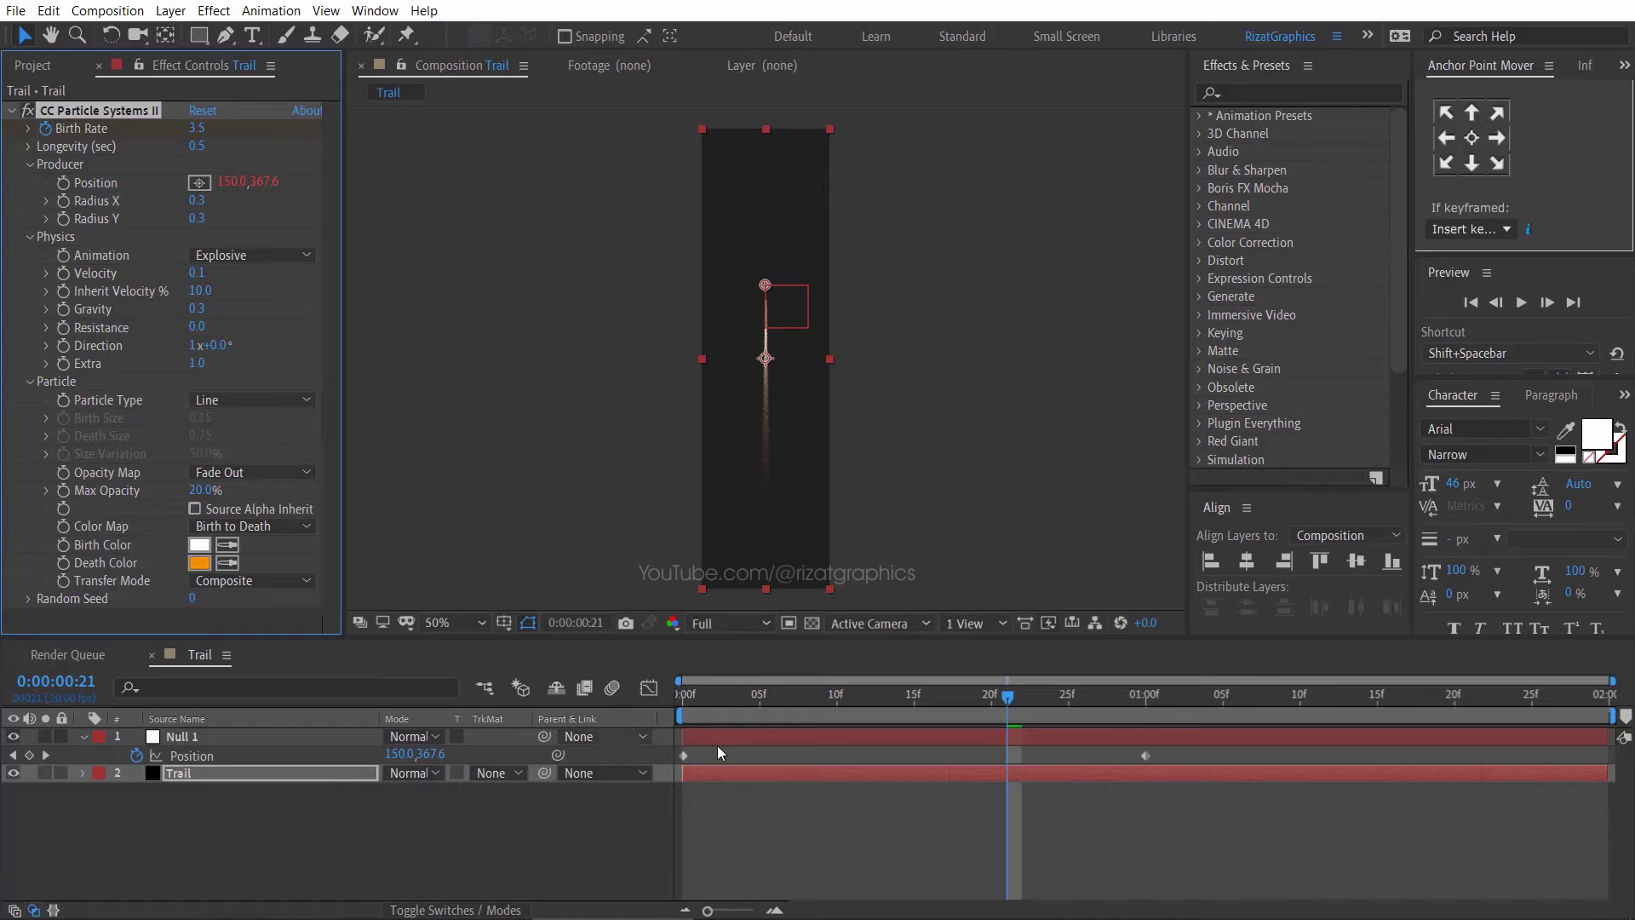
left_click_drag(713, 706, 667, 702)
- Preview the trail, end the work area at 0:00:01:15 and trim the comp to it
left_click(610, 815)
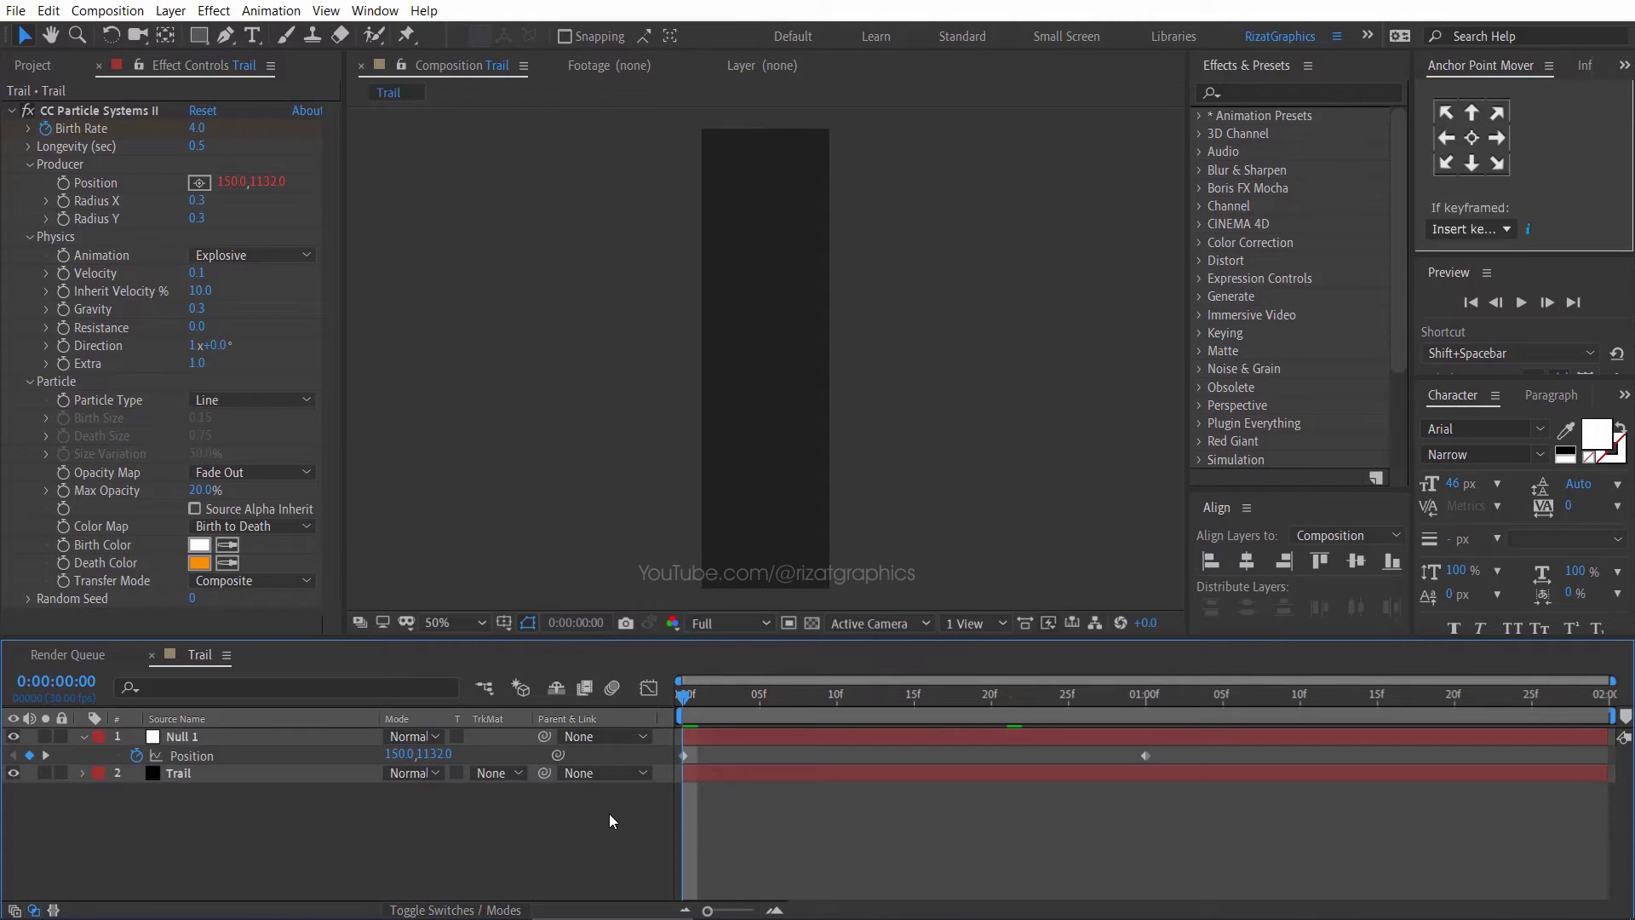
left_click(1523, 302)
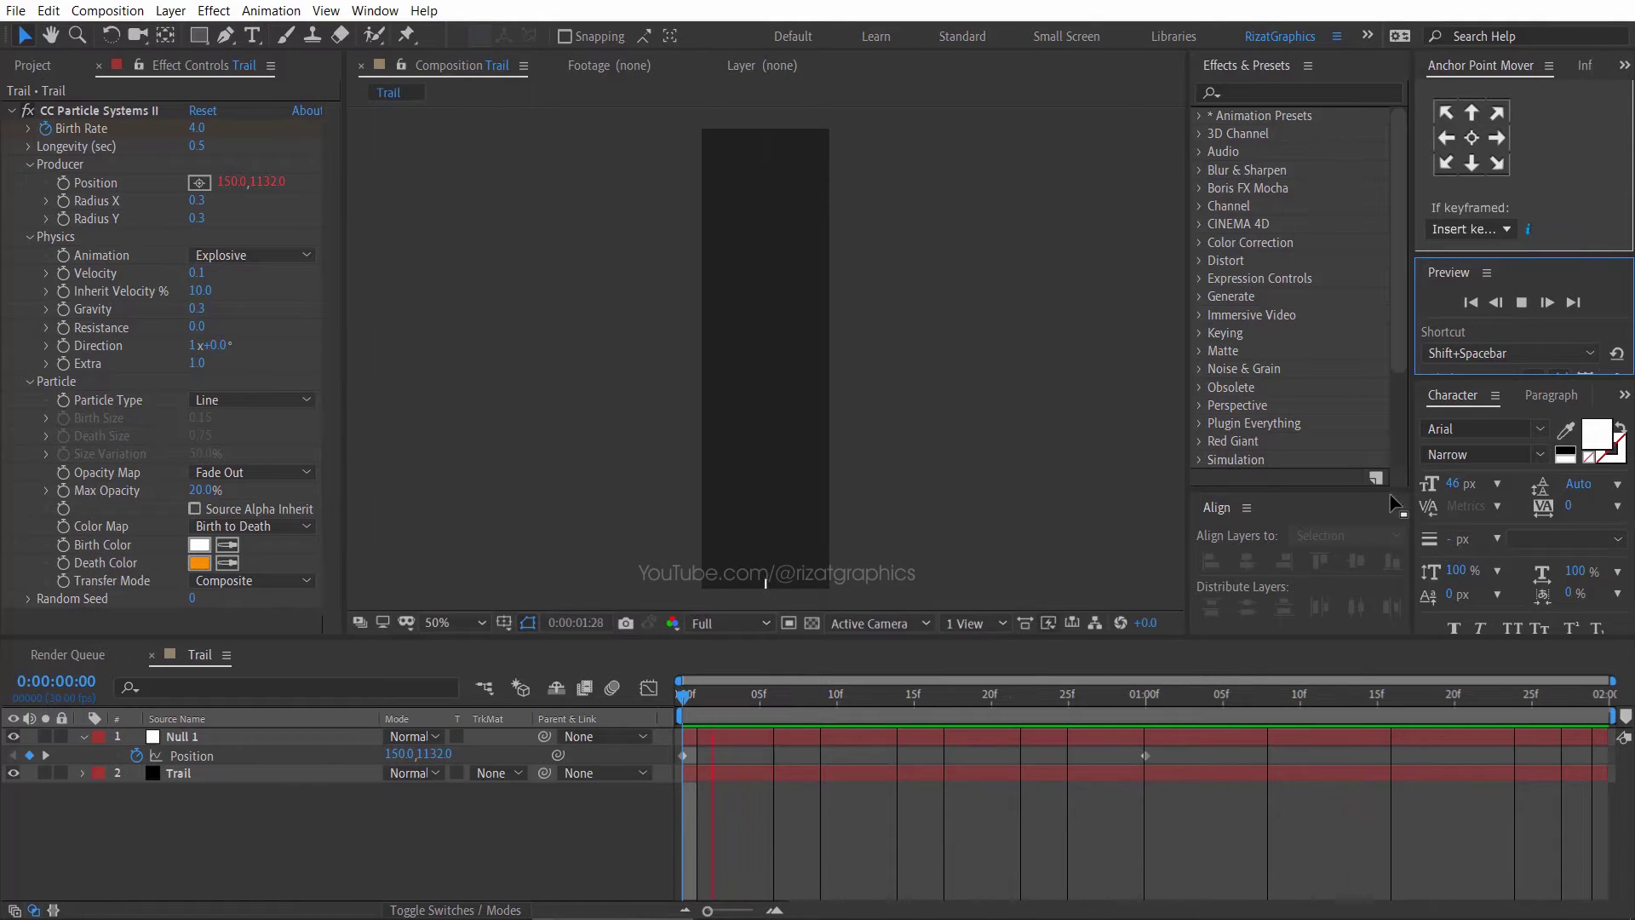
left_click(1146, 700)
left_click_drag(1155, 702, 1377, 678)
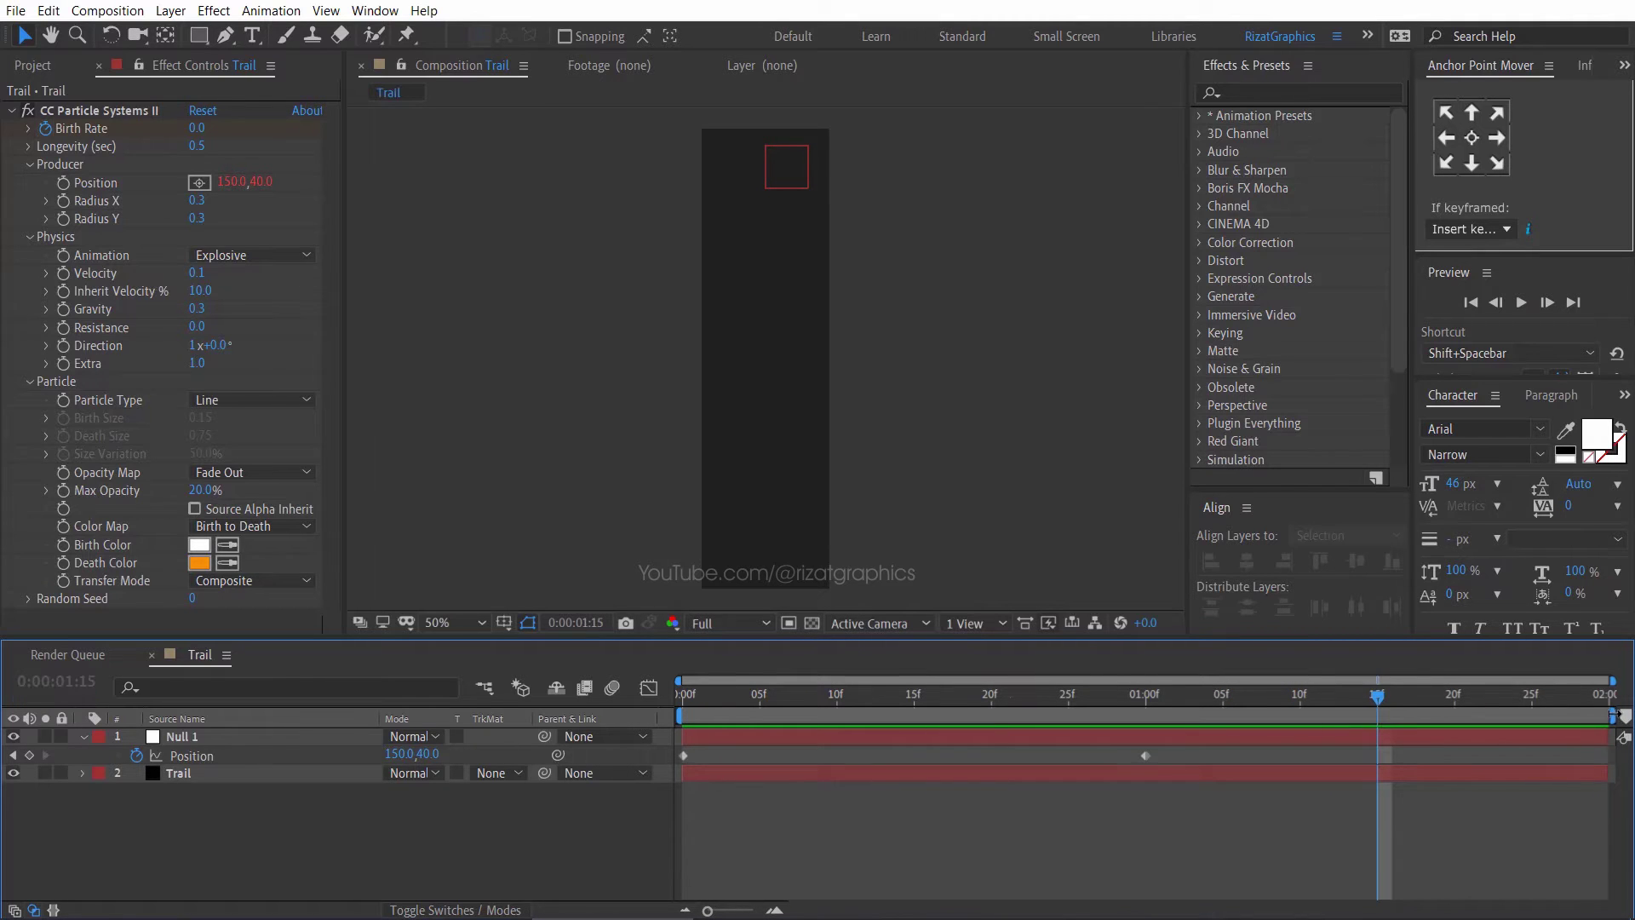
left_click_drag(1613, 716, 1404, 697)
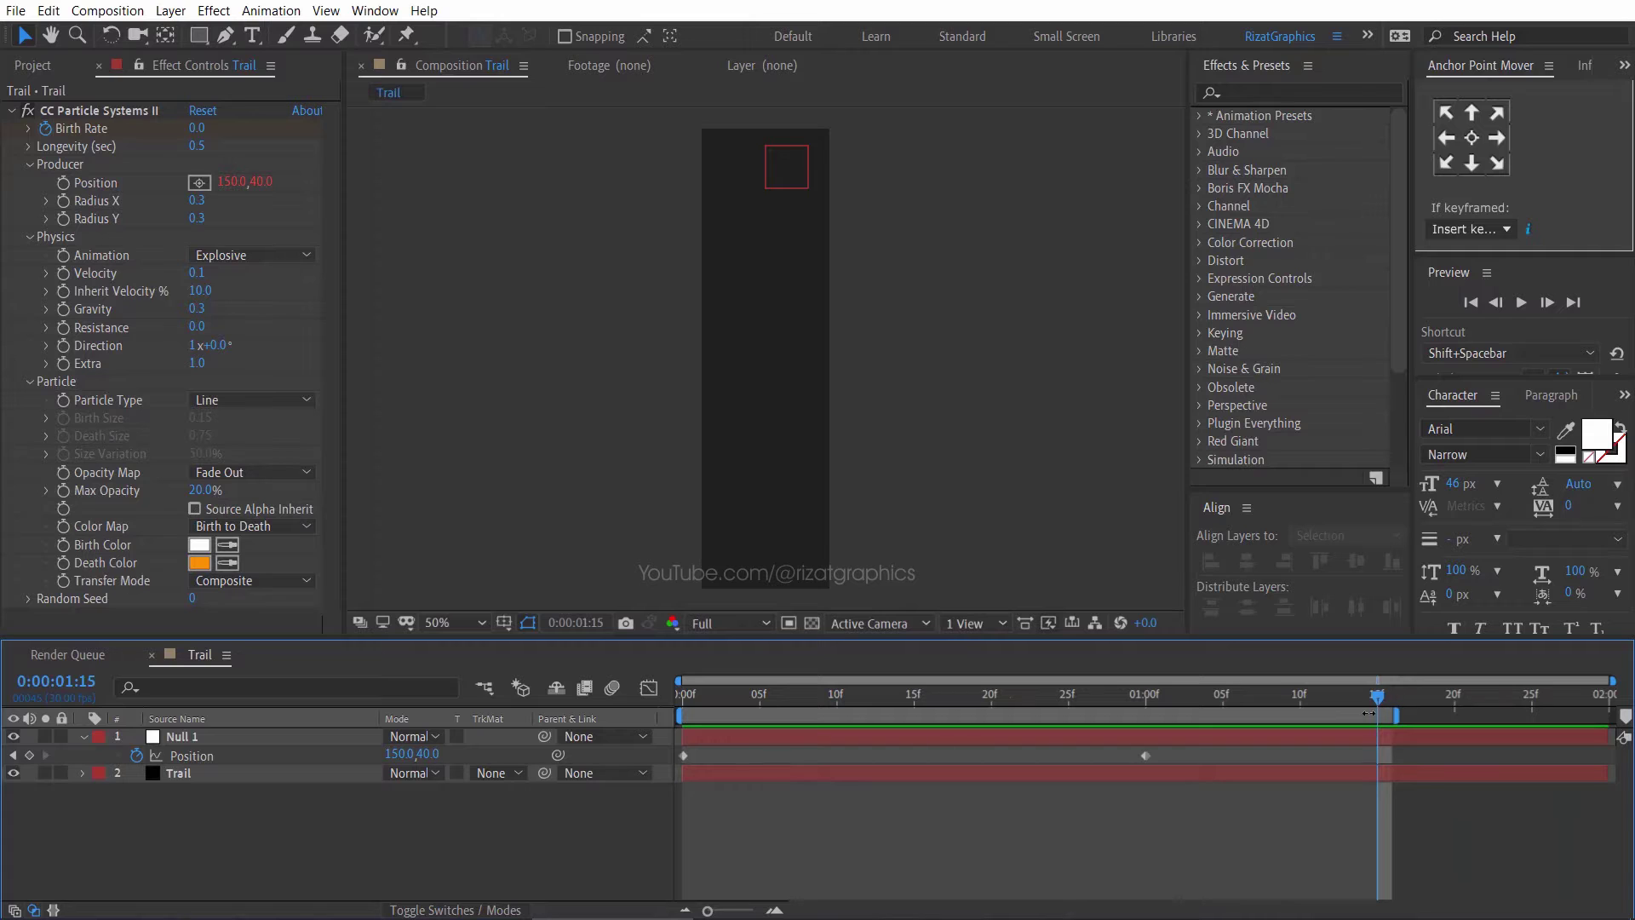
right_click(1373, 712)
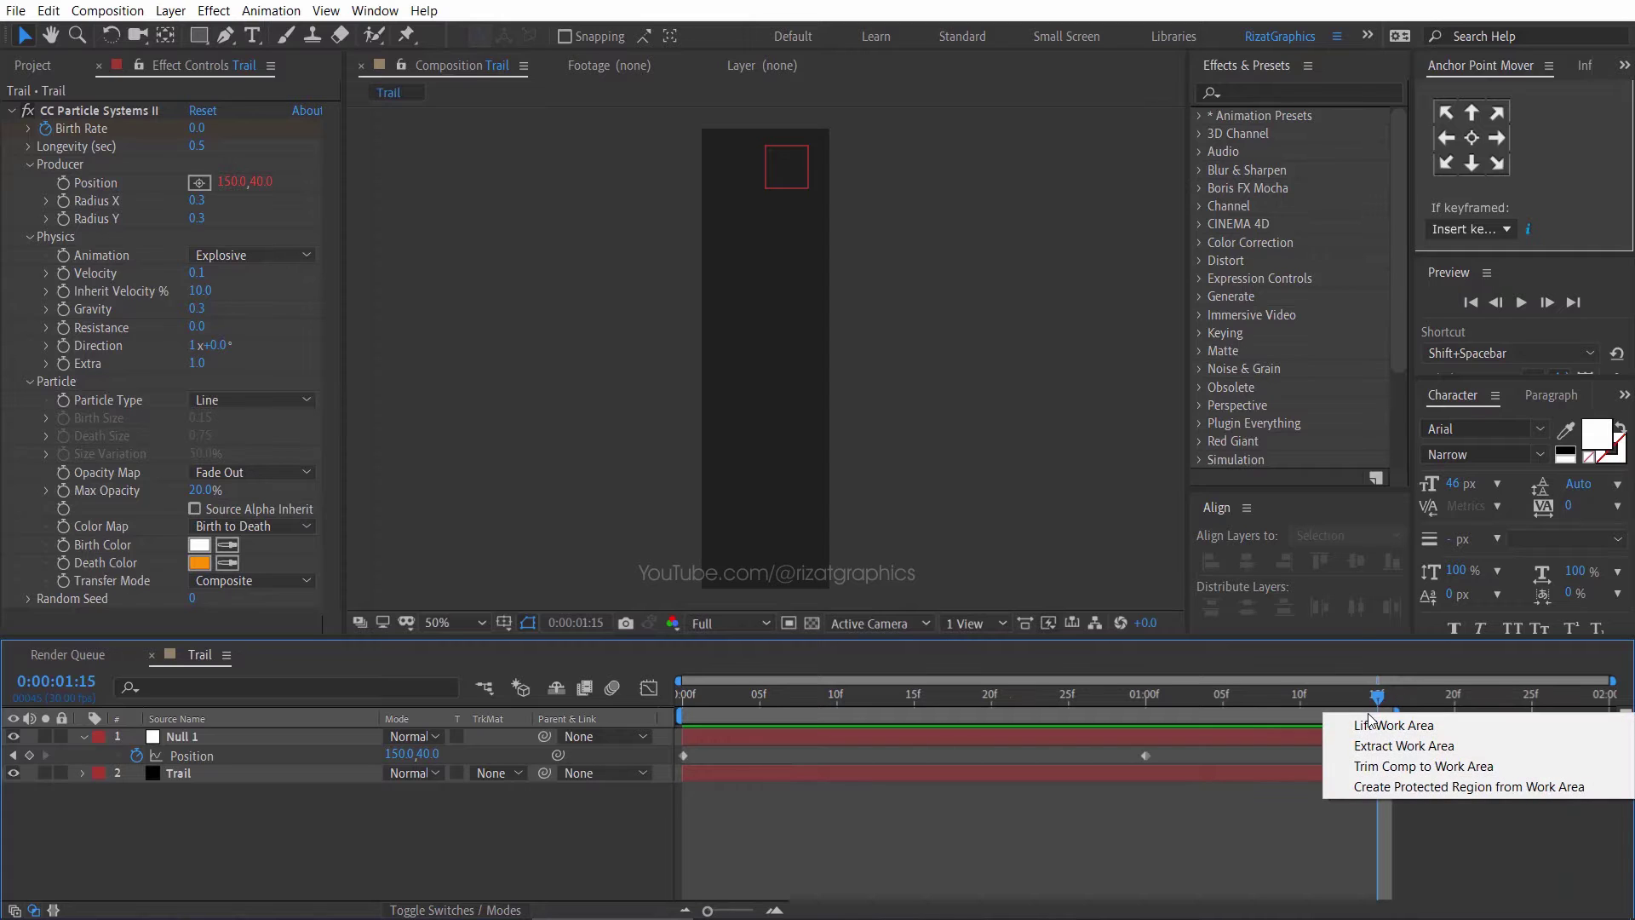
left_click(1377, 767)
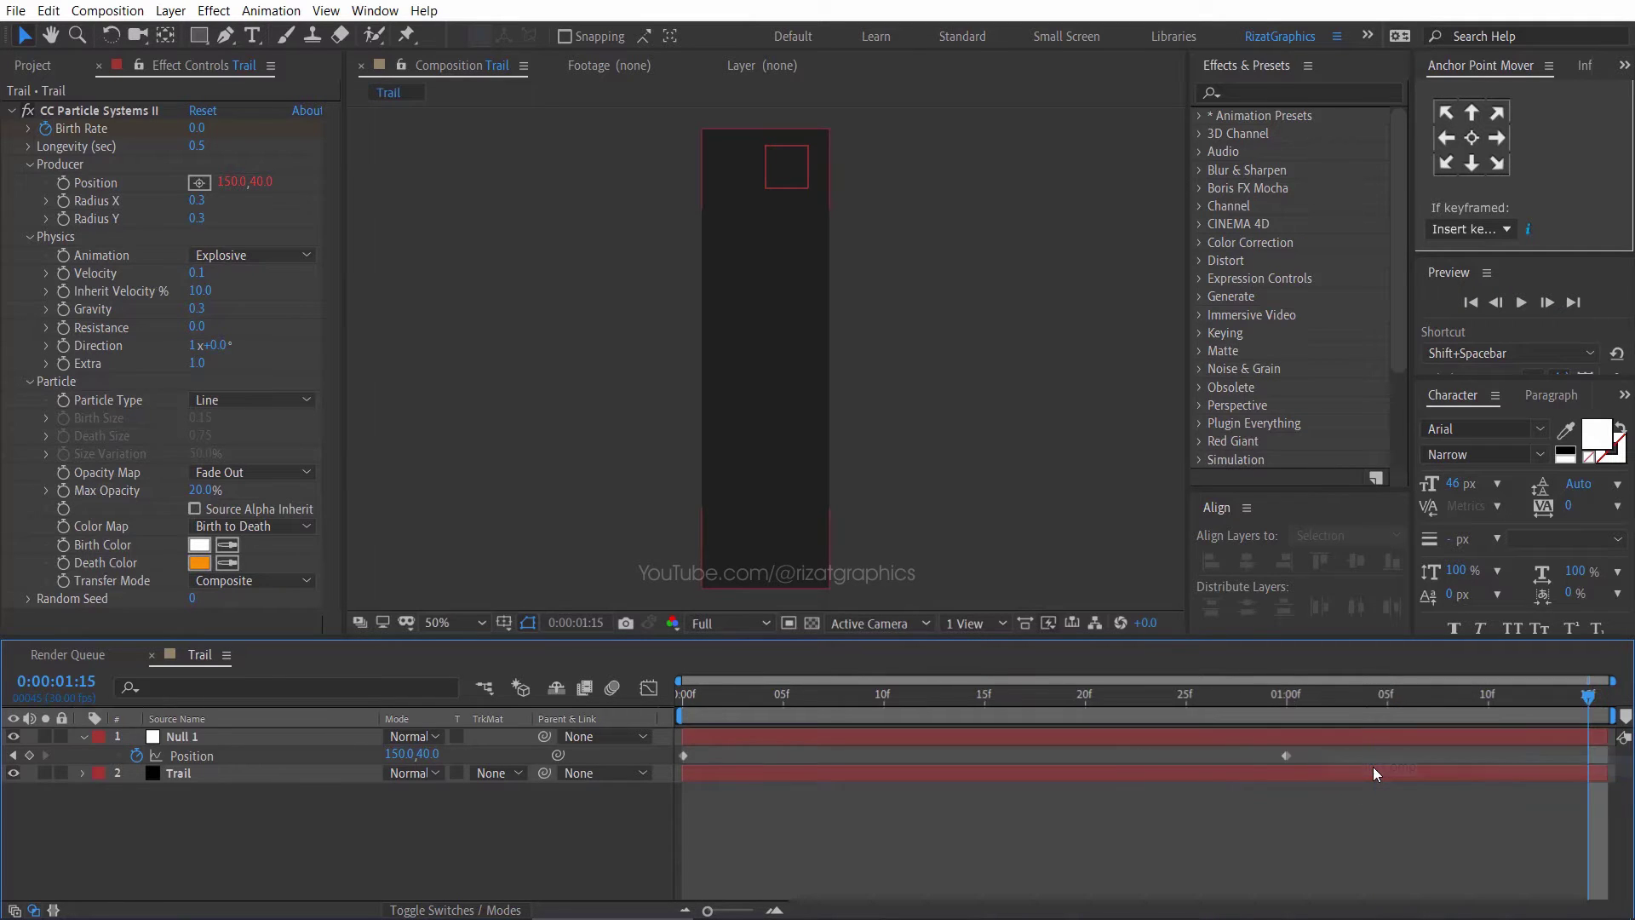
- Start a new composition named Fireworks with width 1920, then edit its duration
left_click(32, 67)
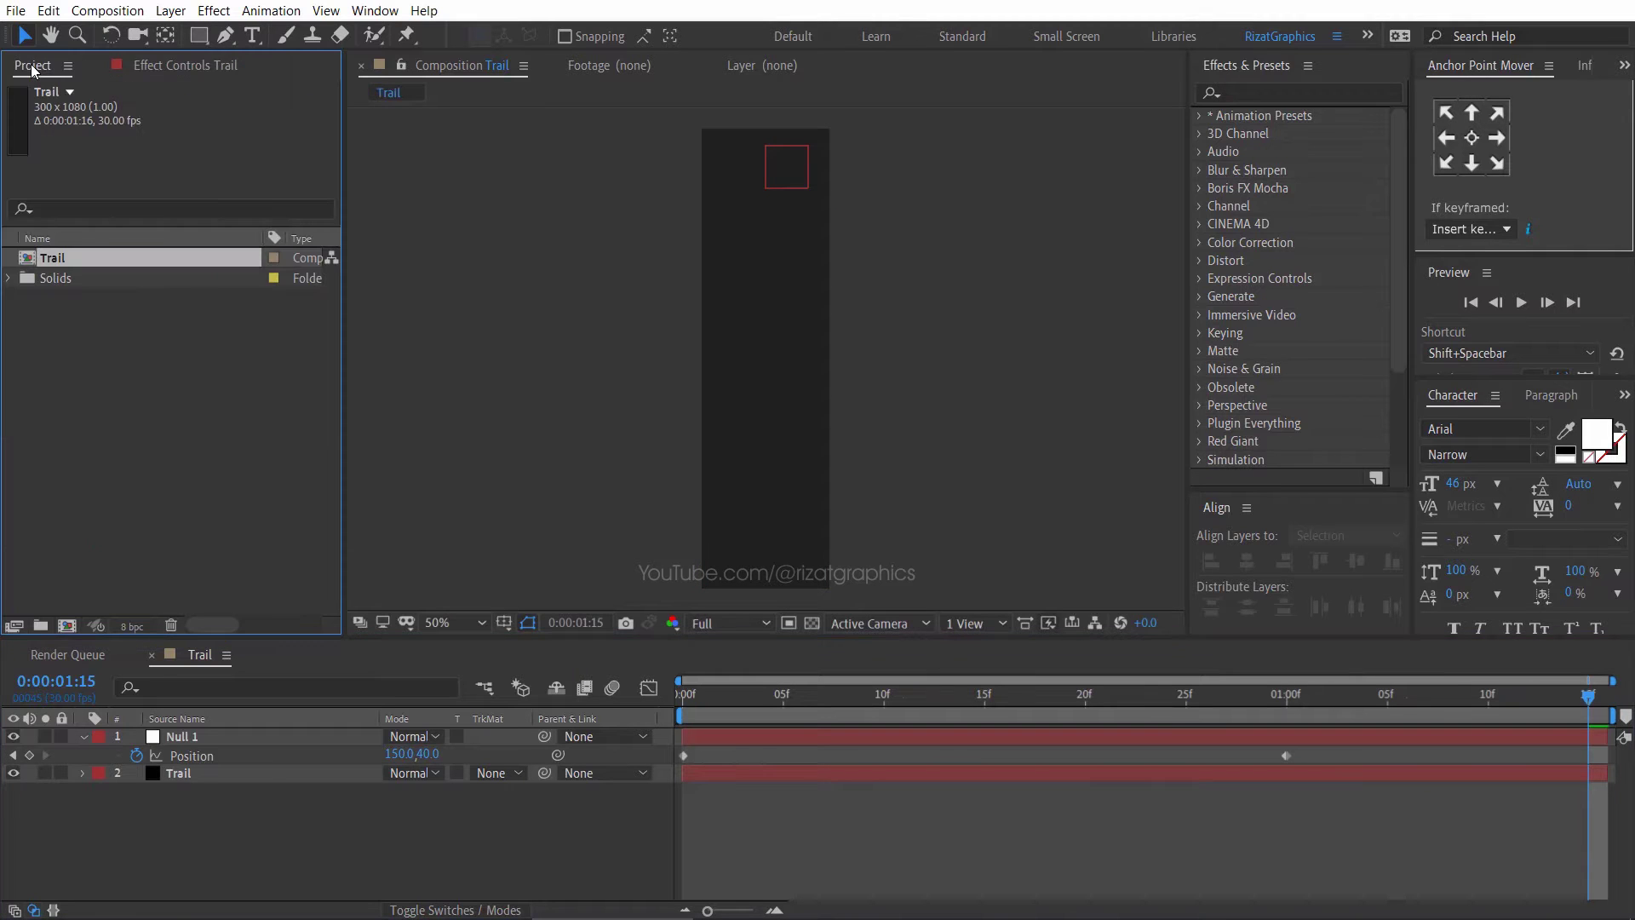
left_click(108, 11)
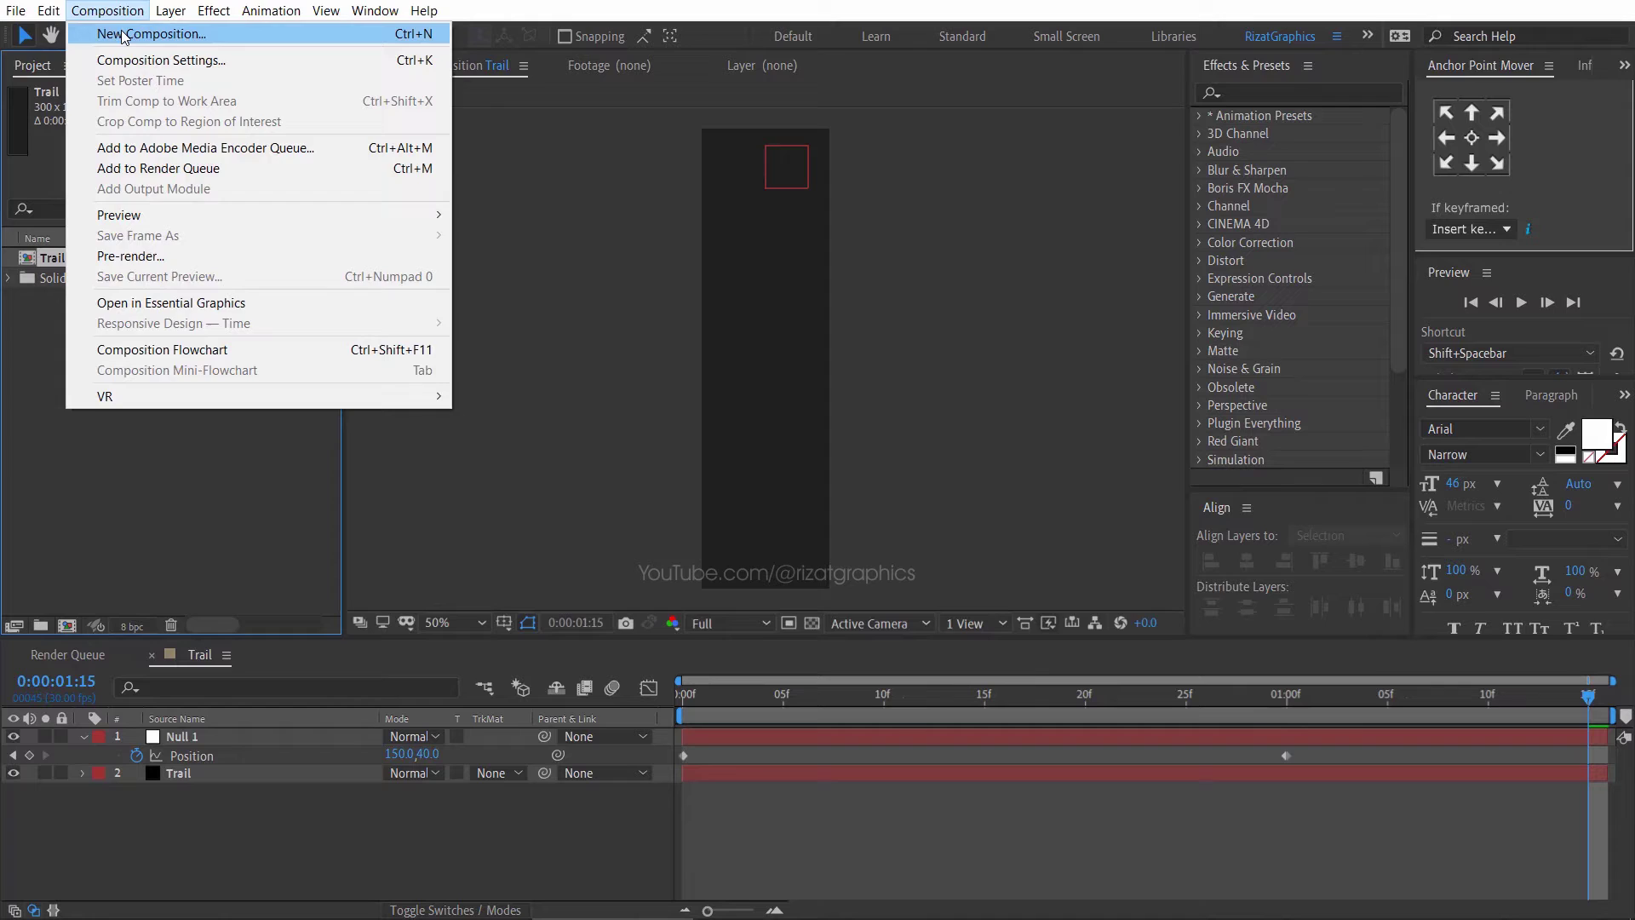
left_click(128, 29)
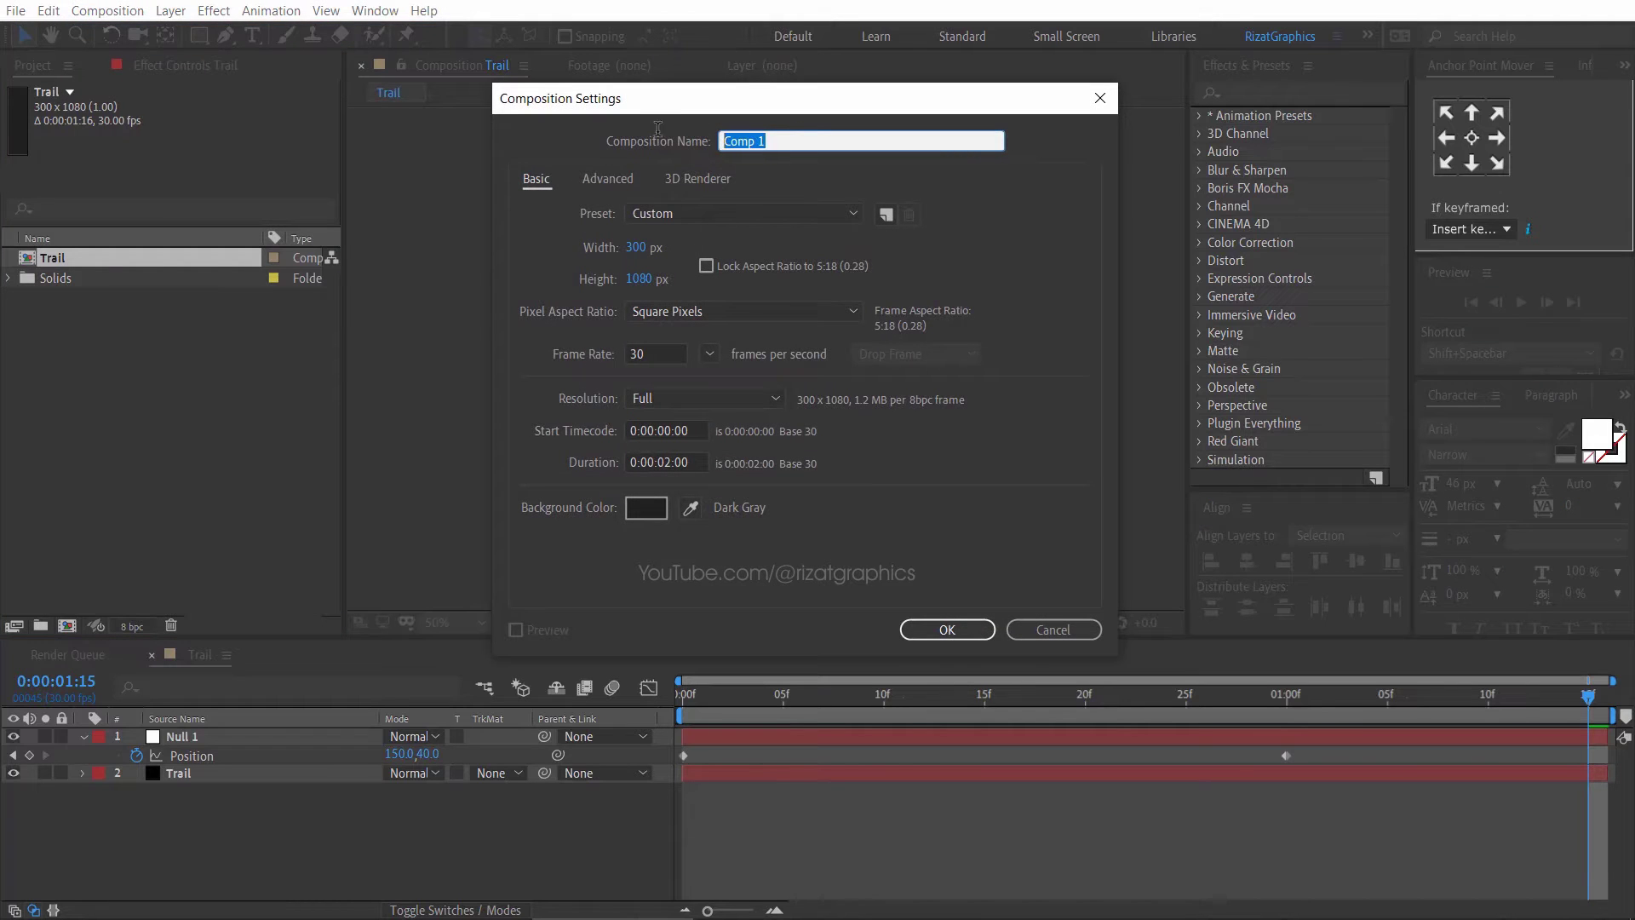
type("Fireworks")
left_click(637, 247)
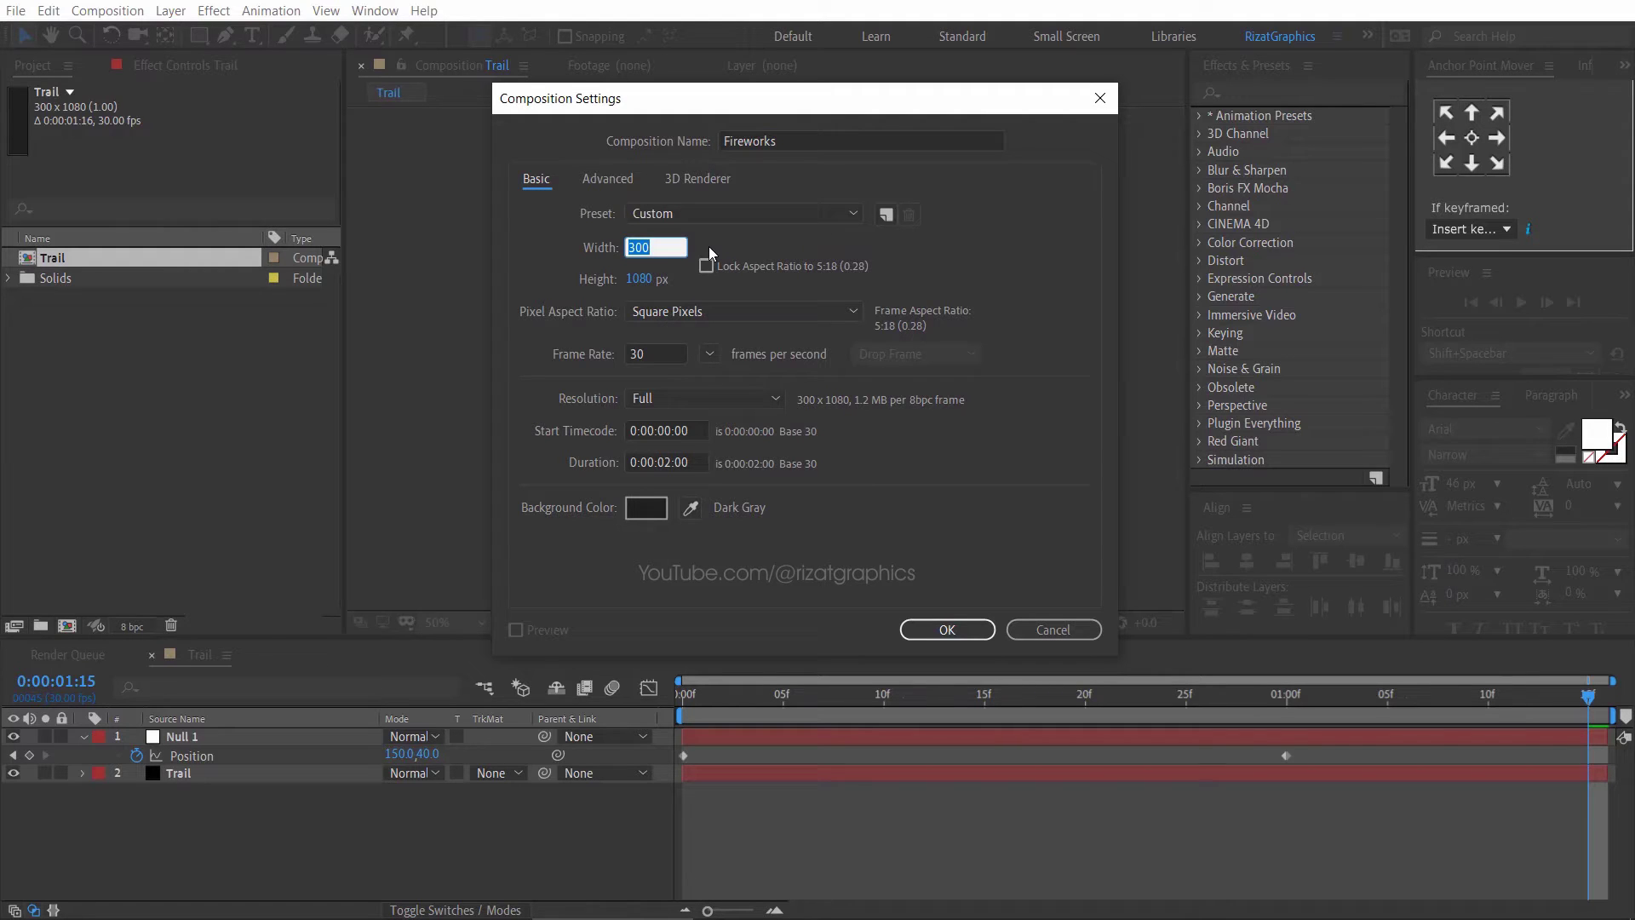
type("1920")
double_click(668, 461)
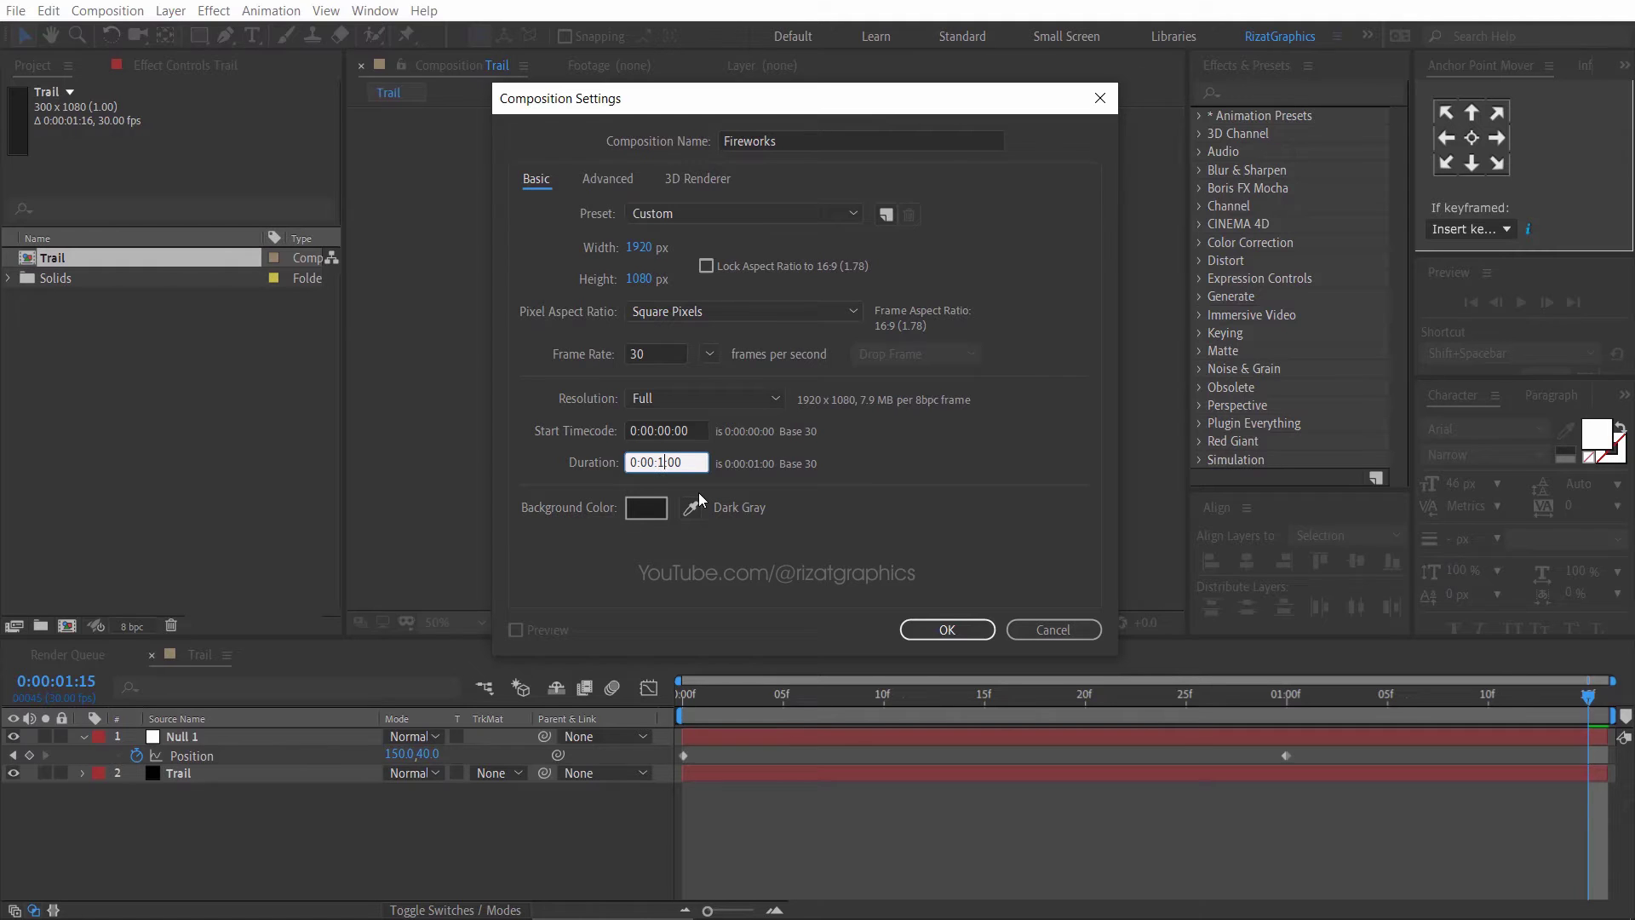
- Create the Fireworks comp and add a black, comp-size 1920×1080 solid named Firework
left_click(978, 636)
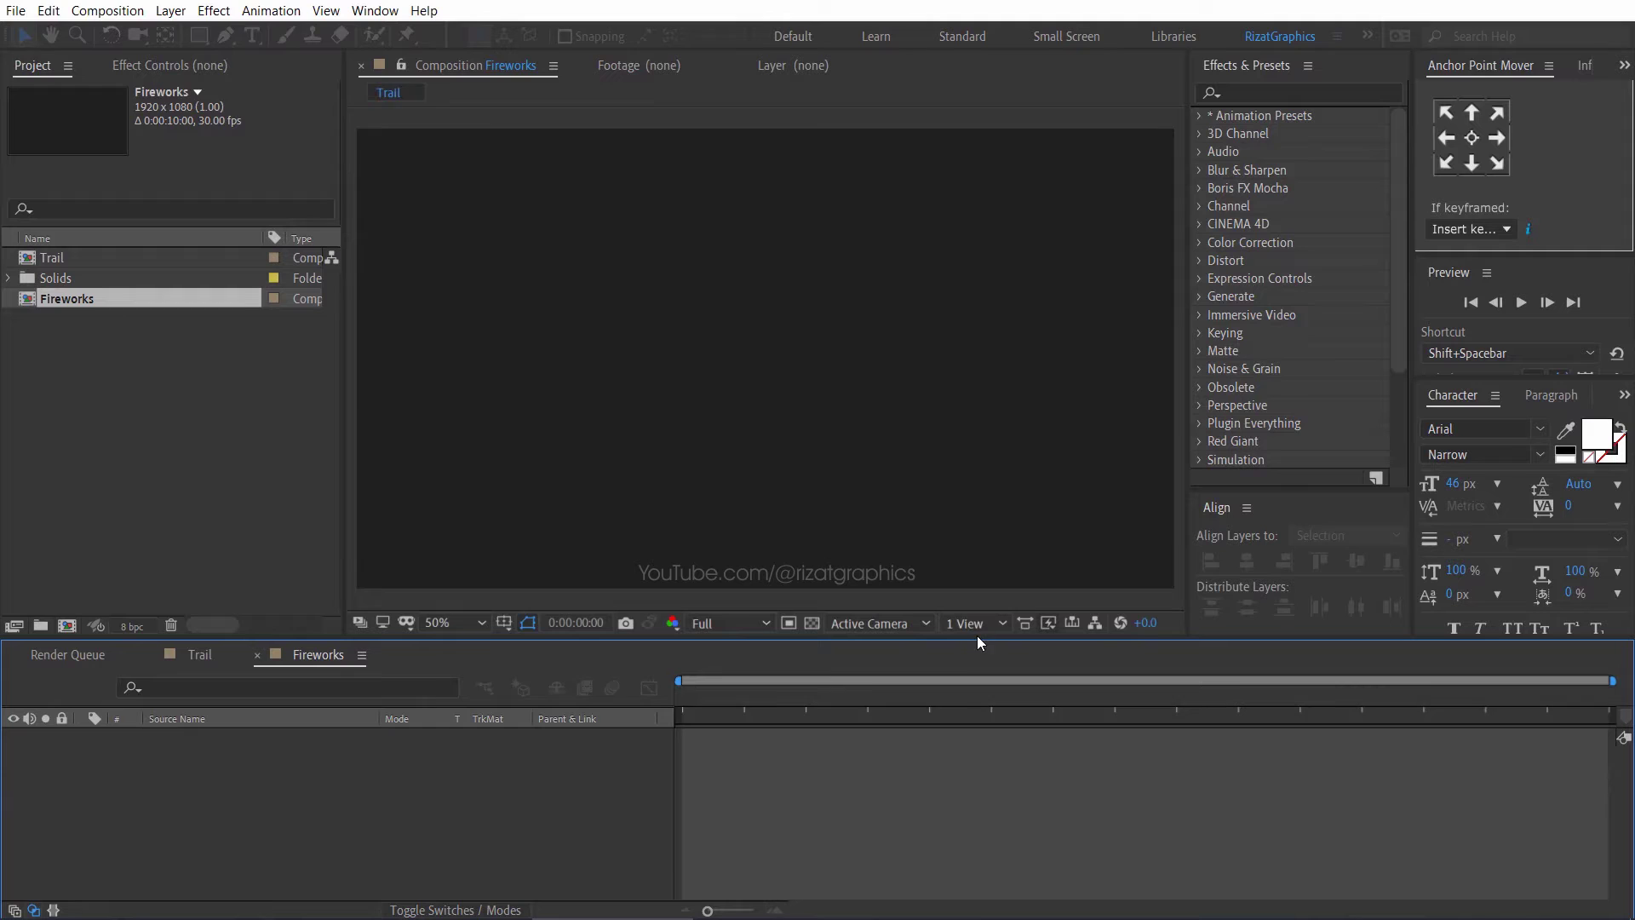
right_click(355, 761)
mouse_move(428, 568)
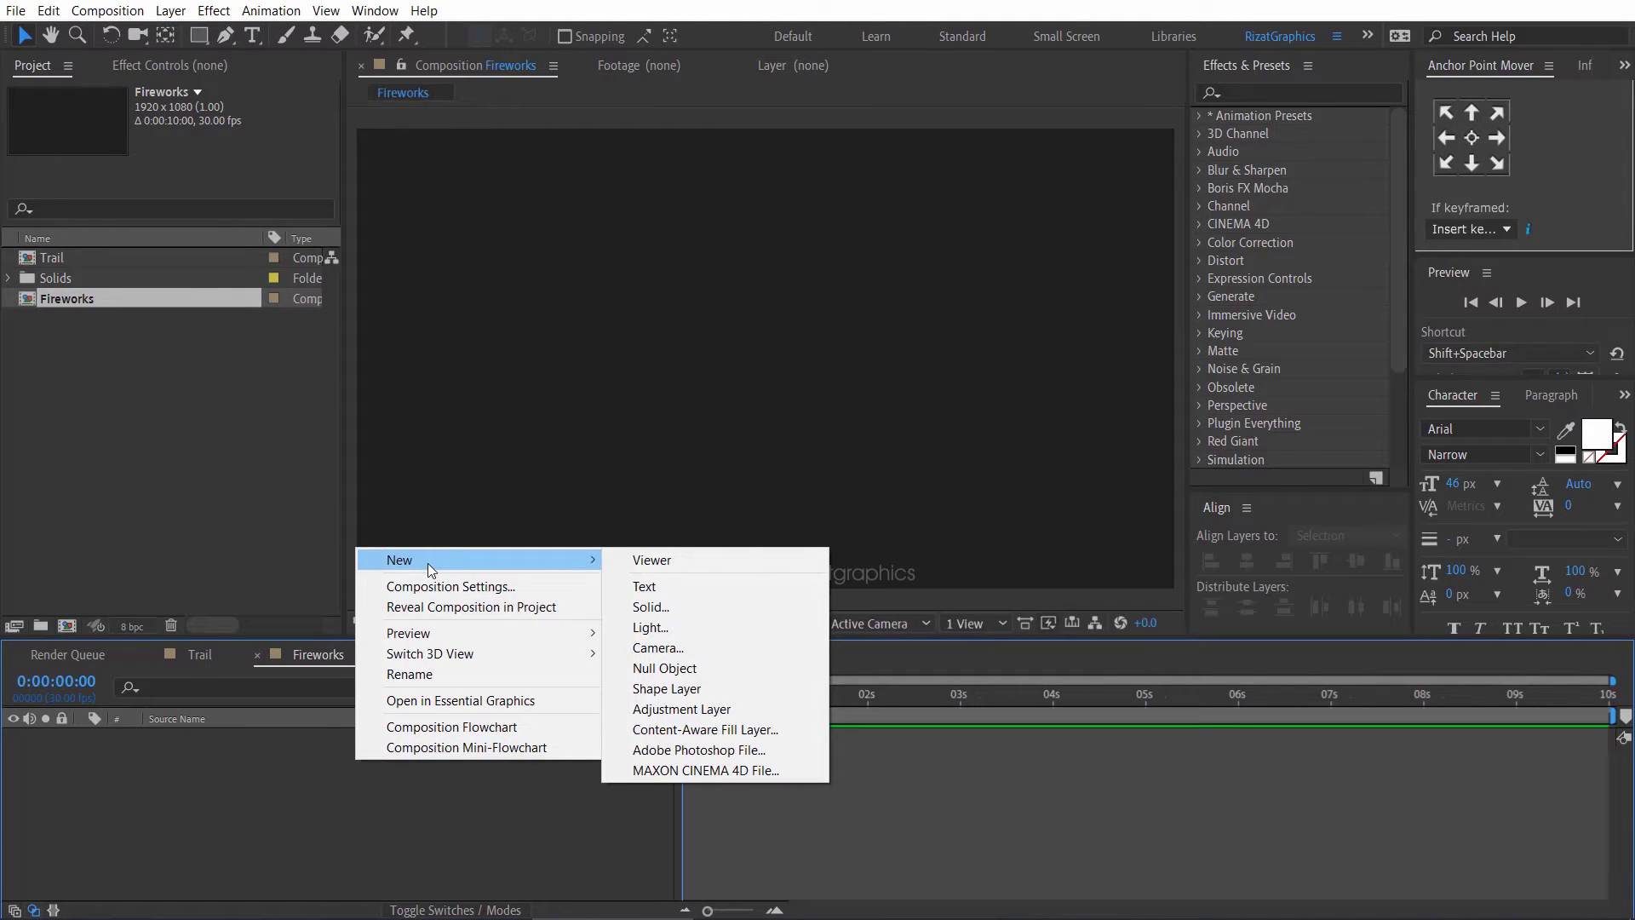
left_click(682, 606)
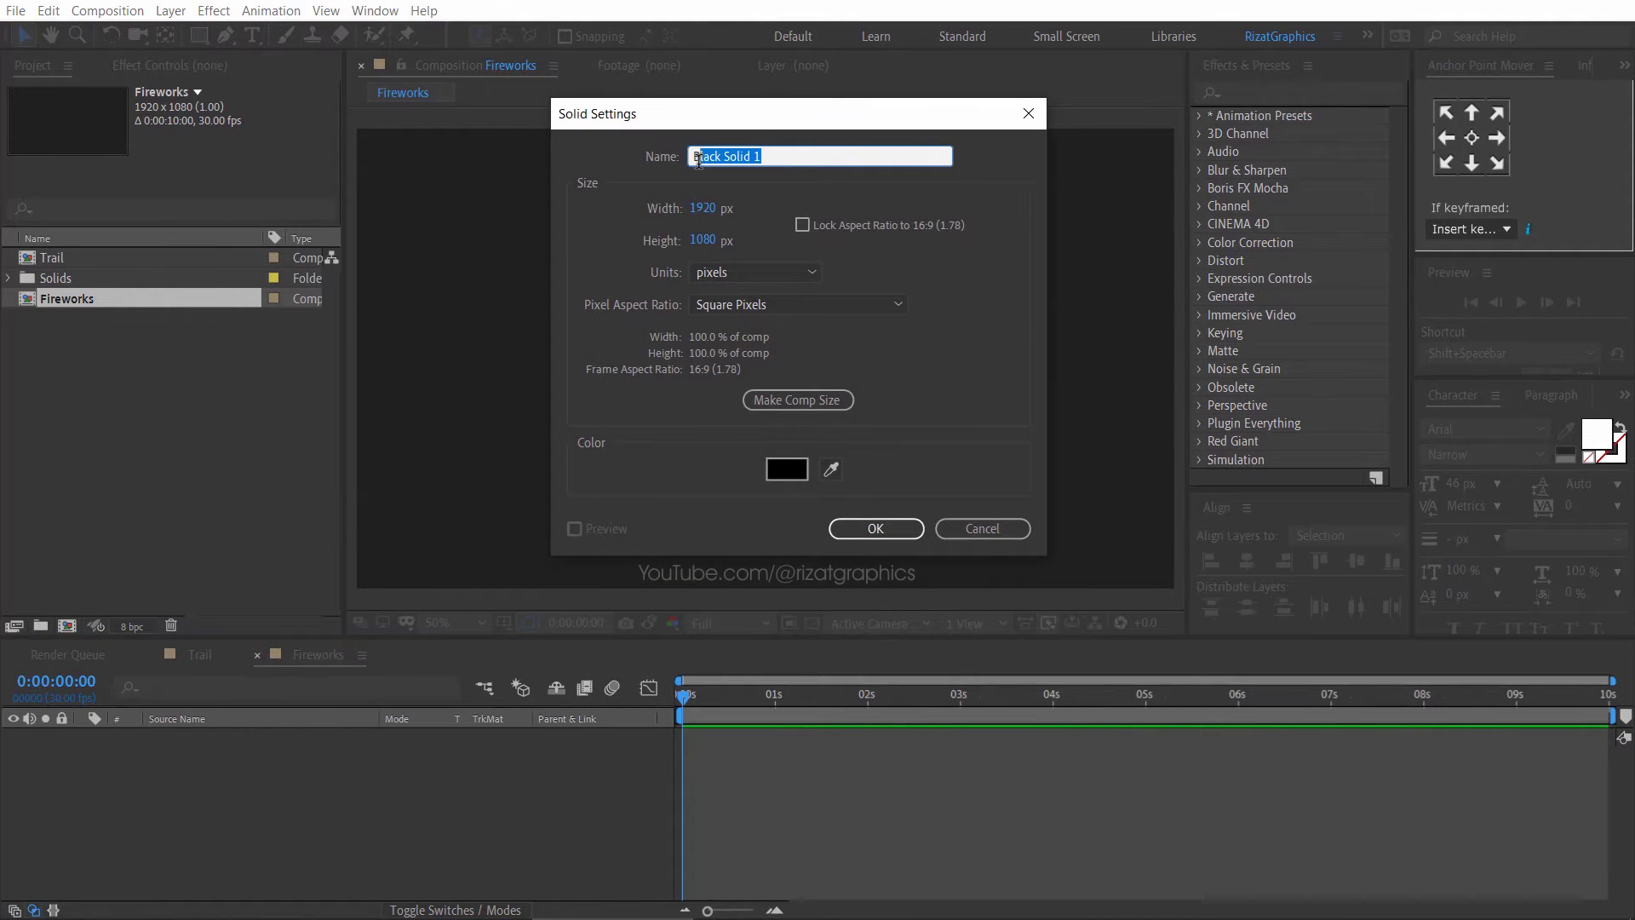
key("BackSpace")
left_click(877, 528)
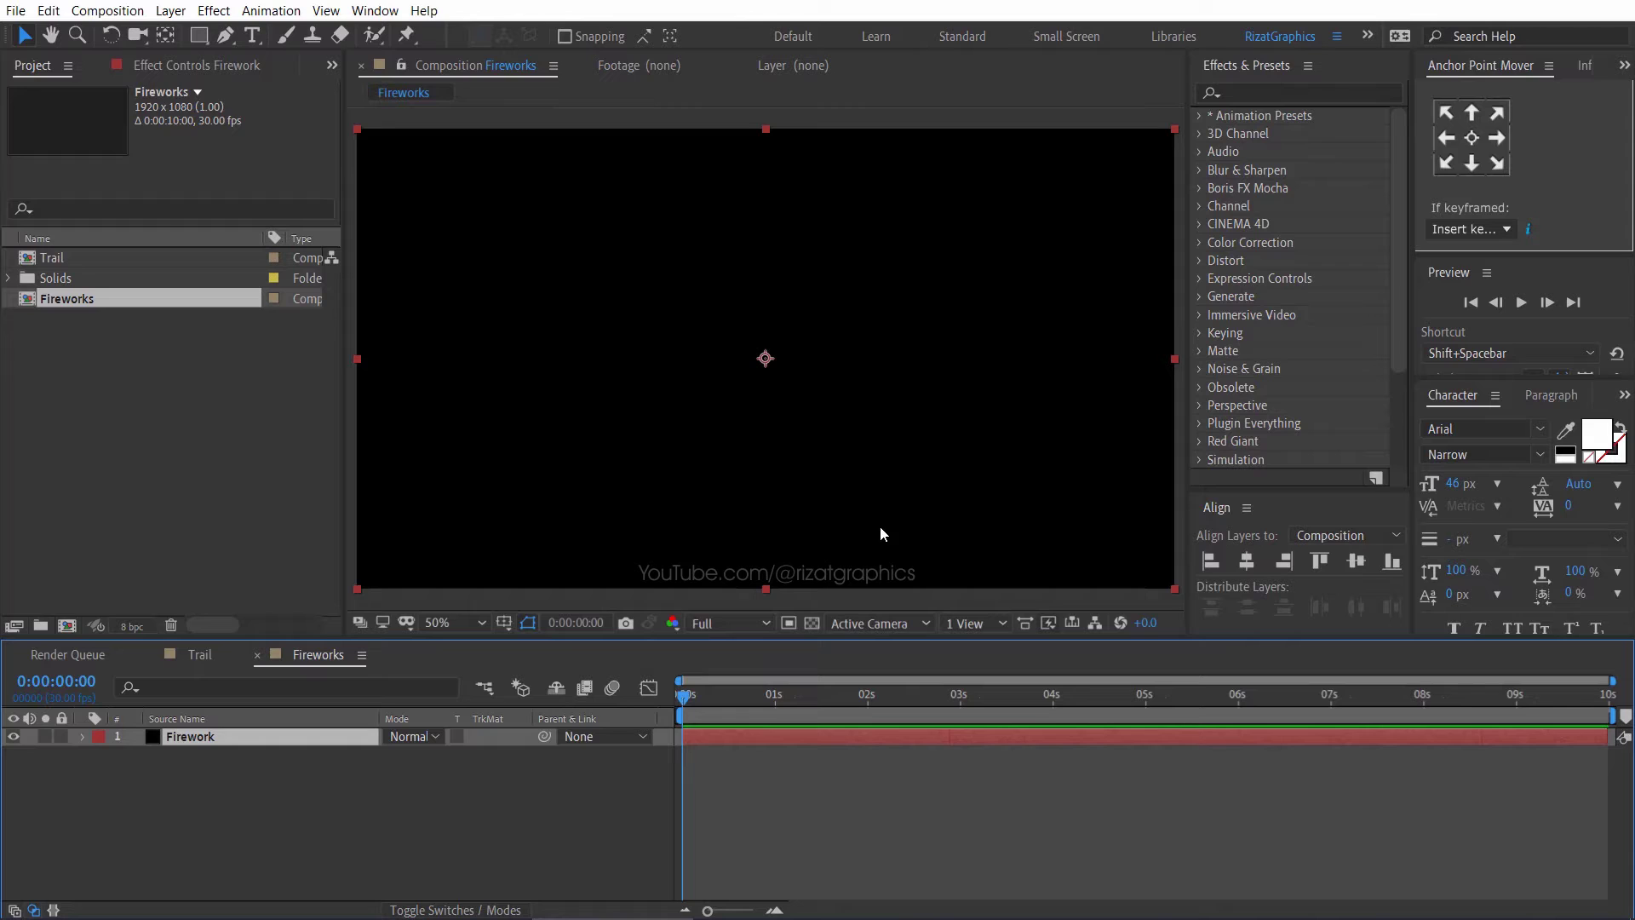
- Apply CC Particle Systems II to the Firework solid and scrub to view the default particles
left_click(1278, 93)
type("cc par")
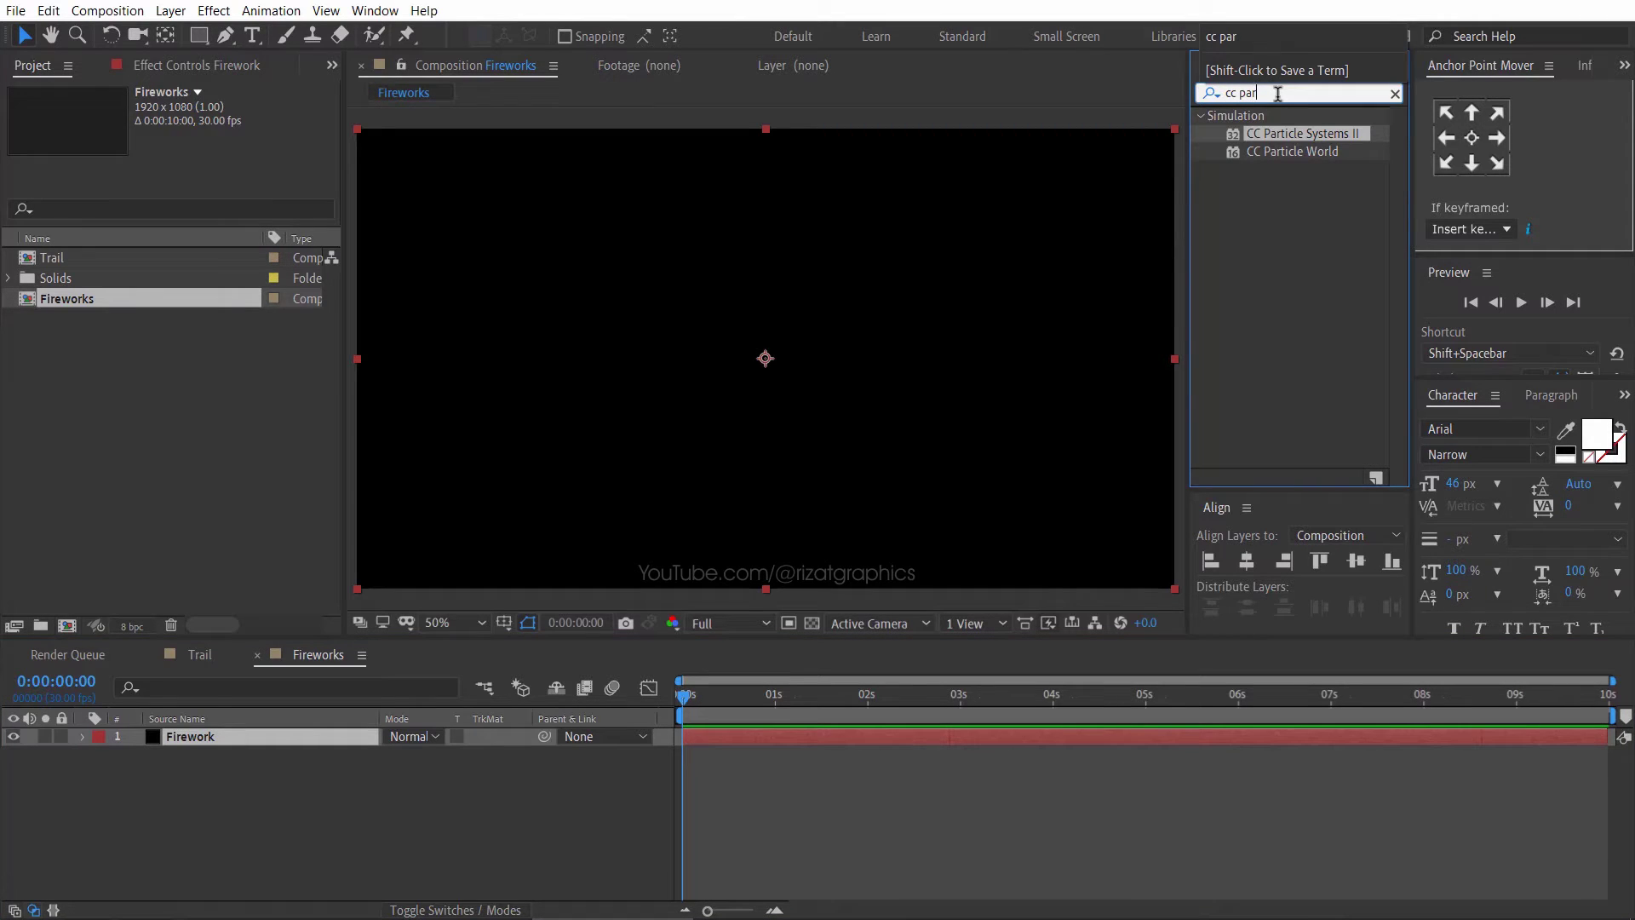
left_click_drag(1282, 137, 806, 365)
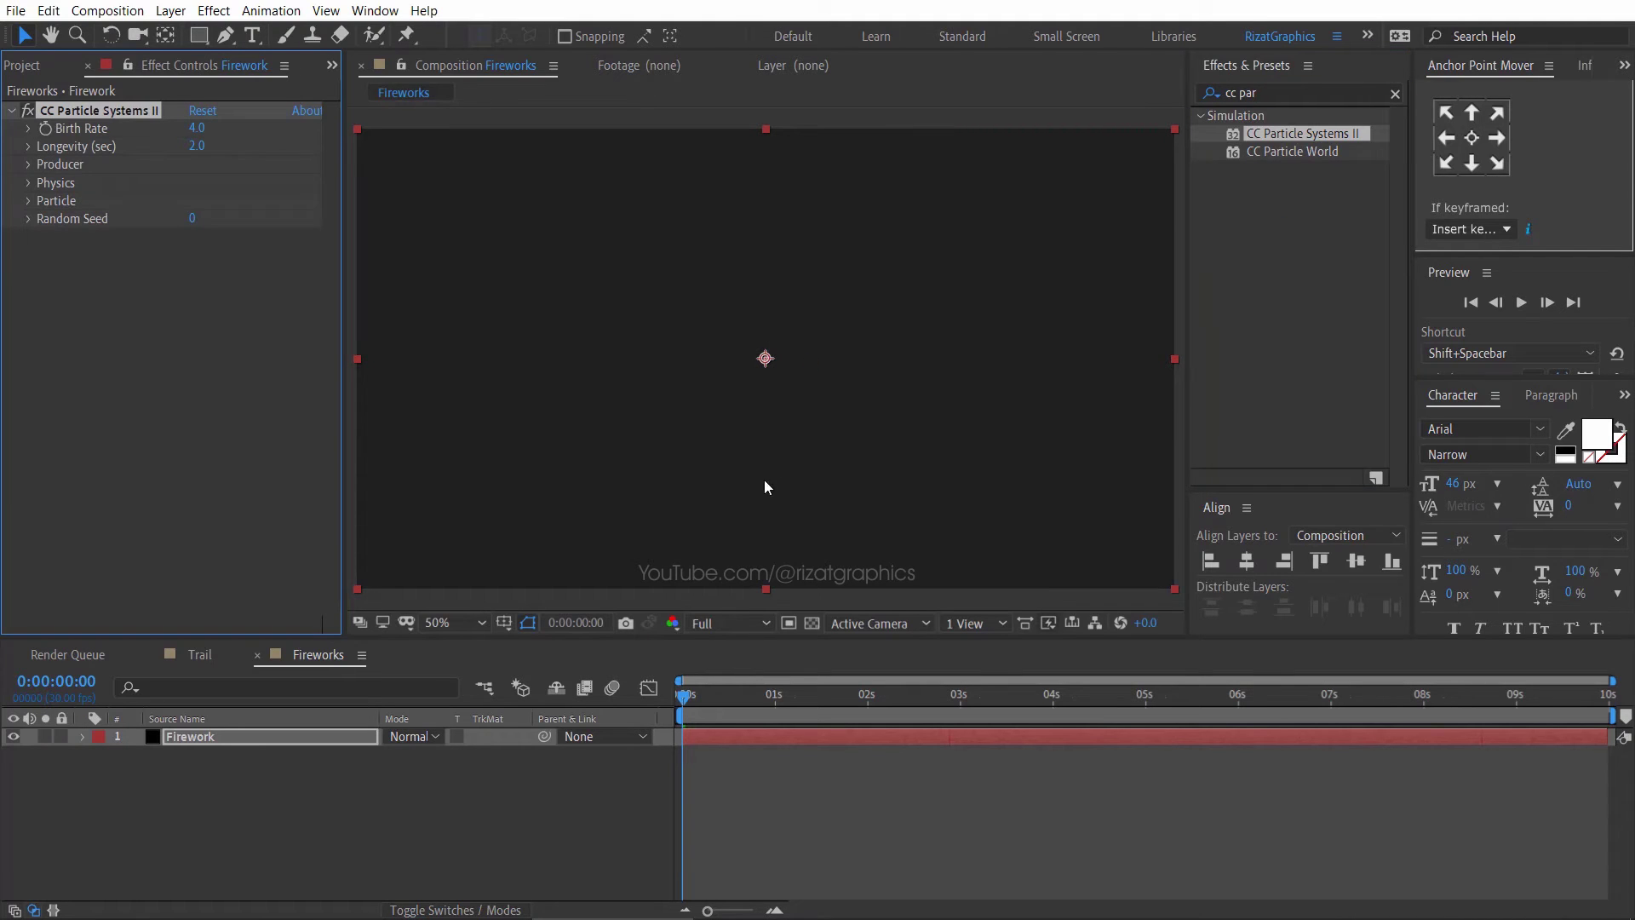
mouse_move(685, 696)
left_mouse_down()
mouse_move(871, 676)
mouse_move(681, 695)
left_mouse_up()
left_click(692, 737)
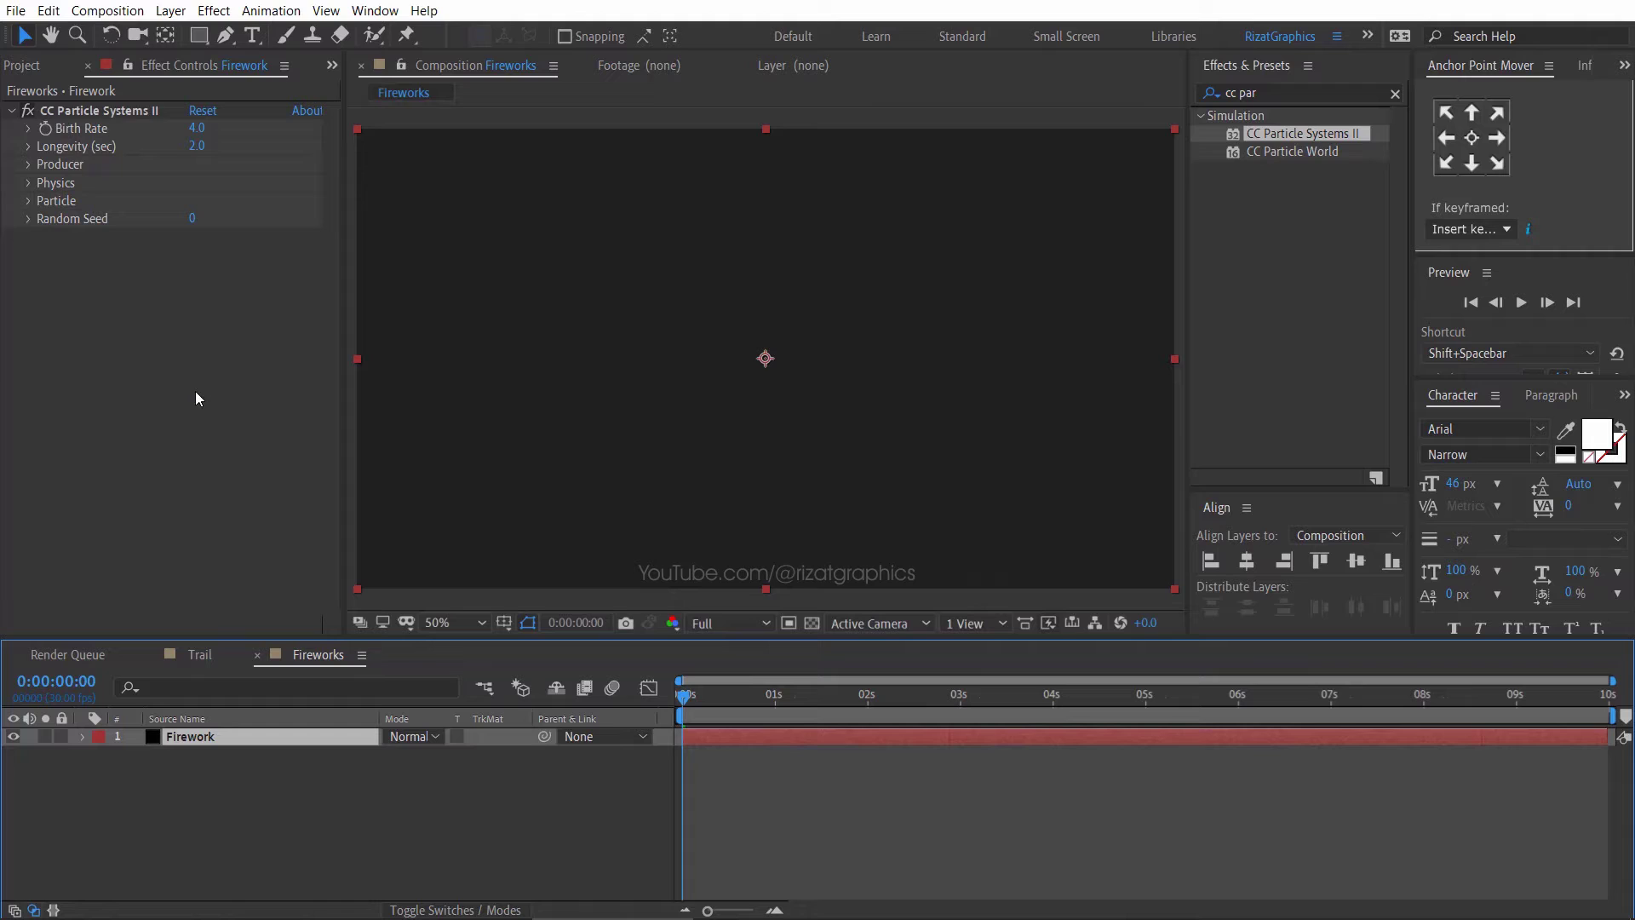
- Keyframe Birth Rate at 25 on frame 0 and 0 at frame 15
left_click(49, 133)
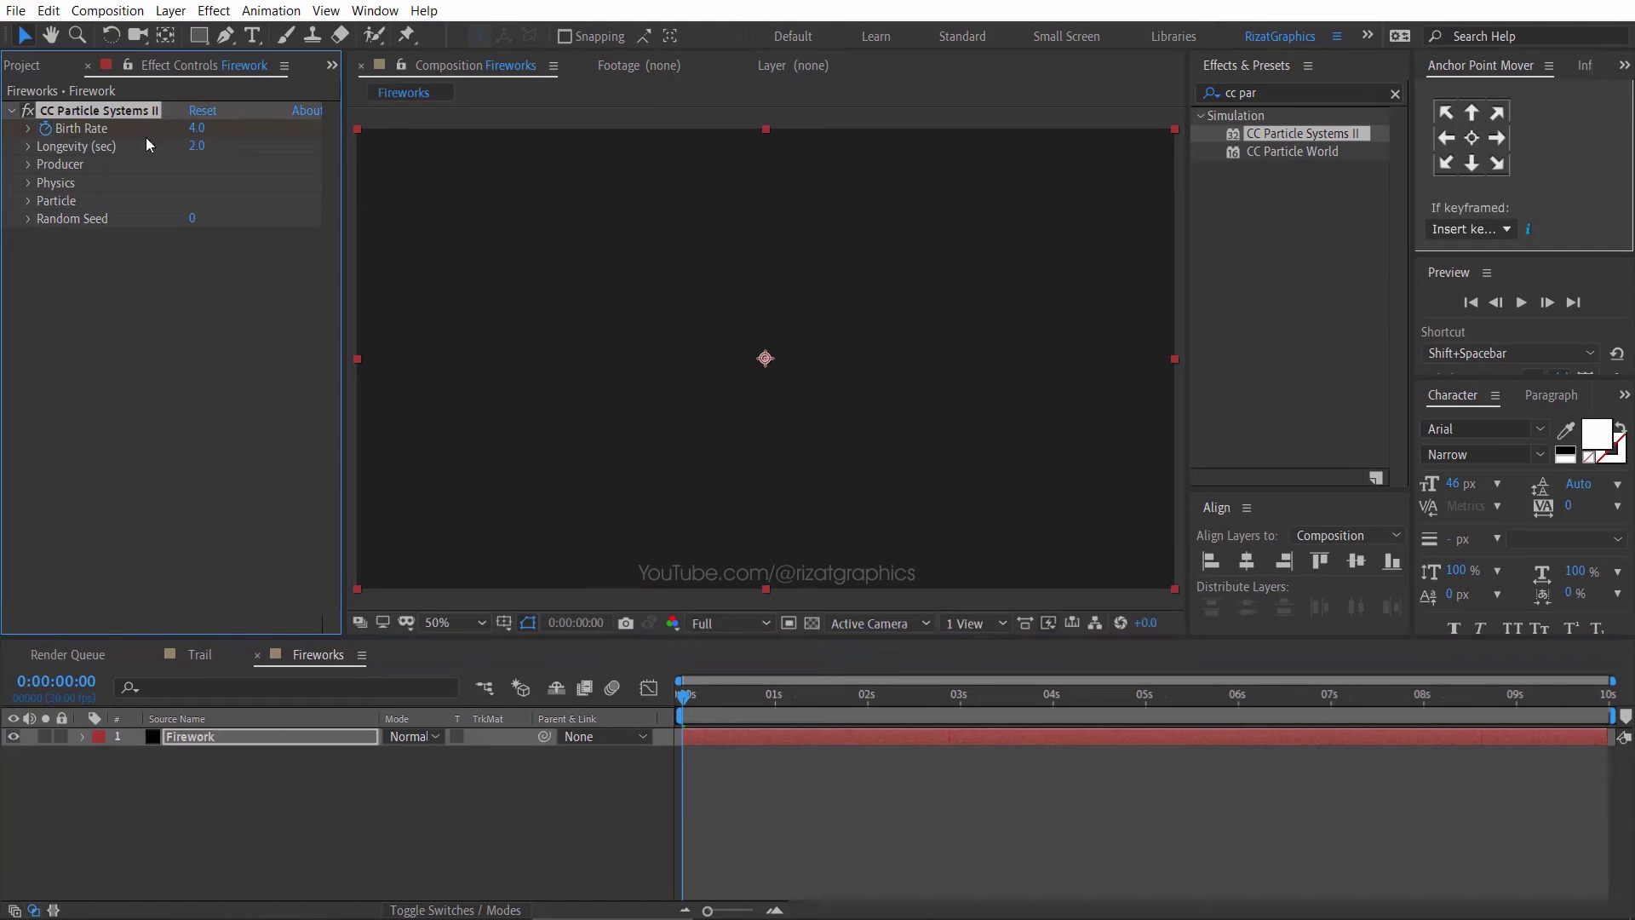
left_click(197, 128)
left_click(271, 306)
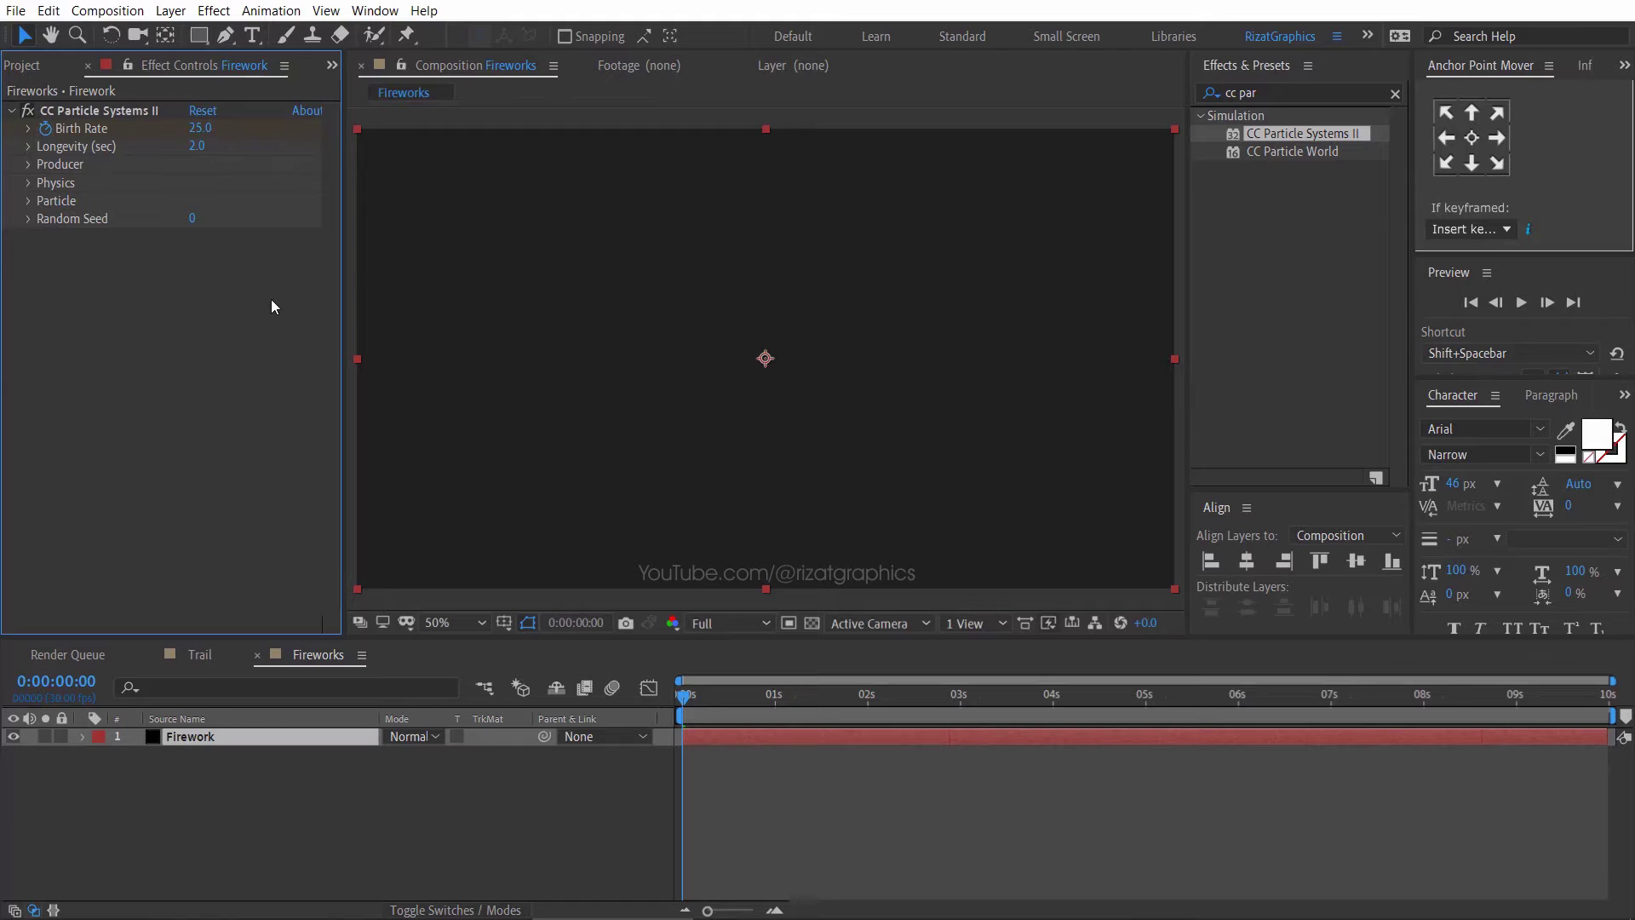
left_click_drag(684, 700, 726, 698)
left_click(204, 128)
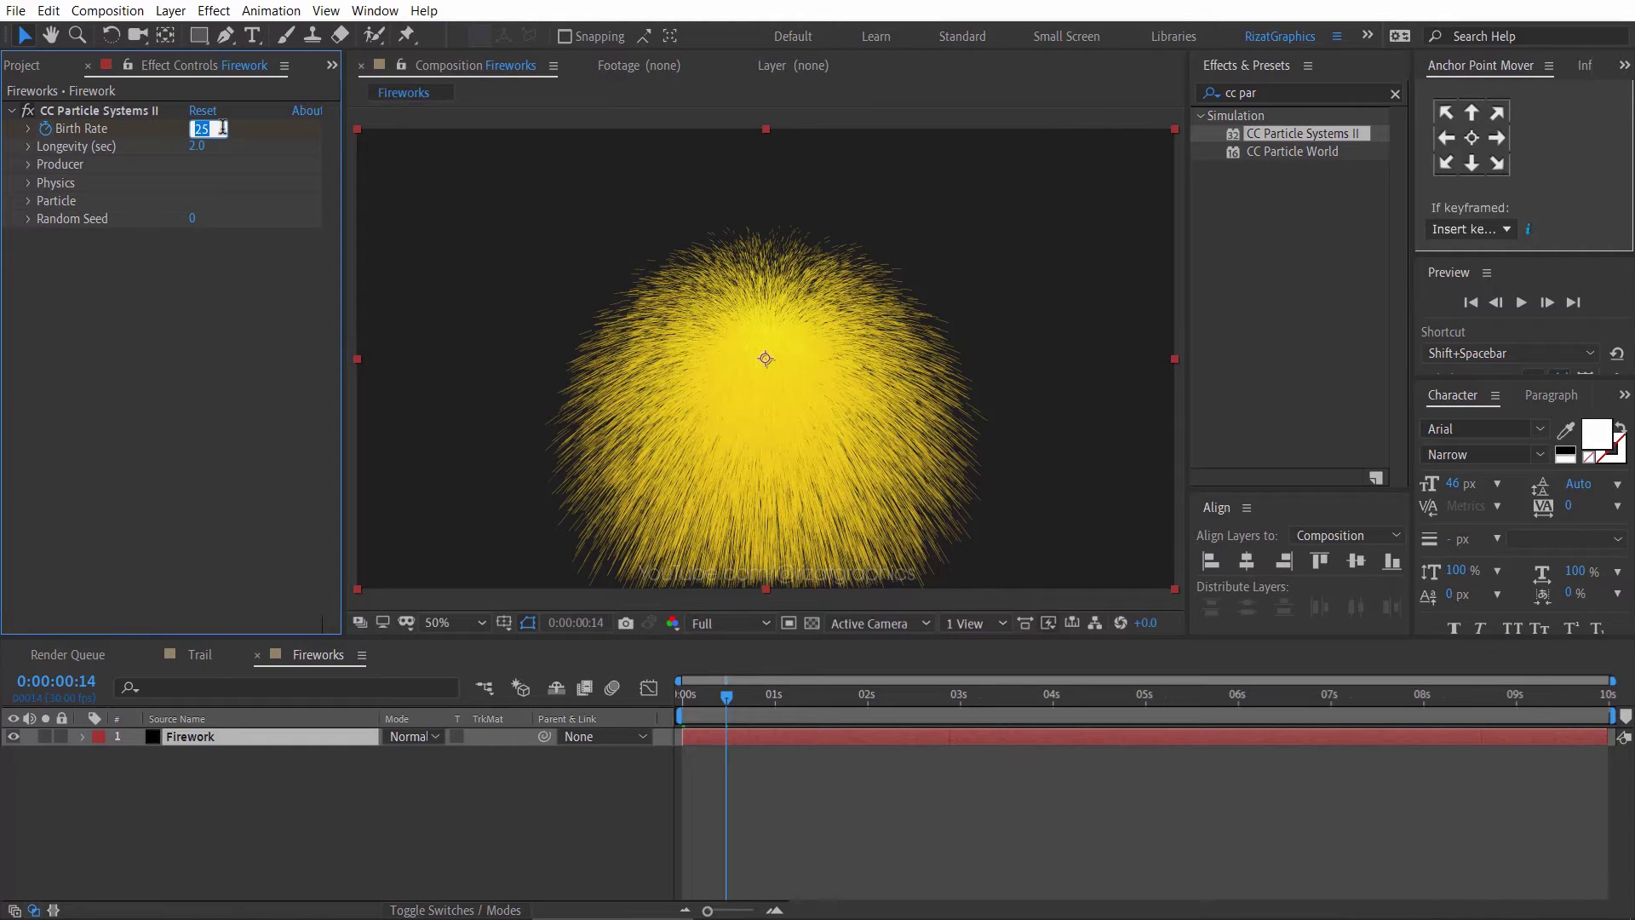
type("0")
key("Return")
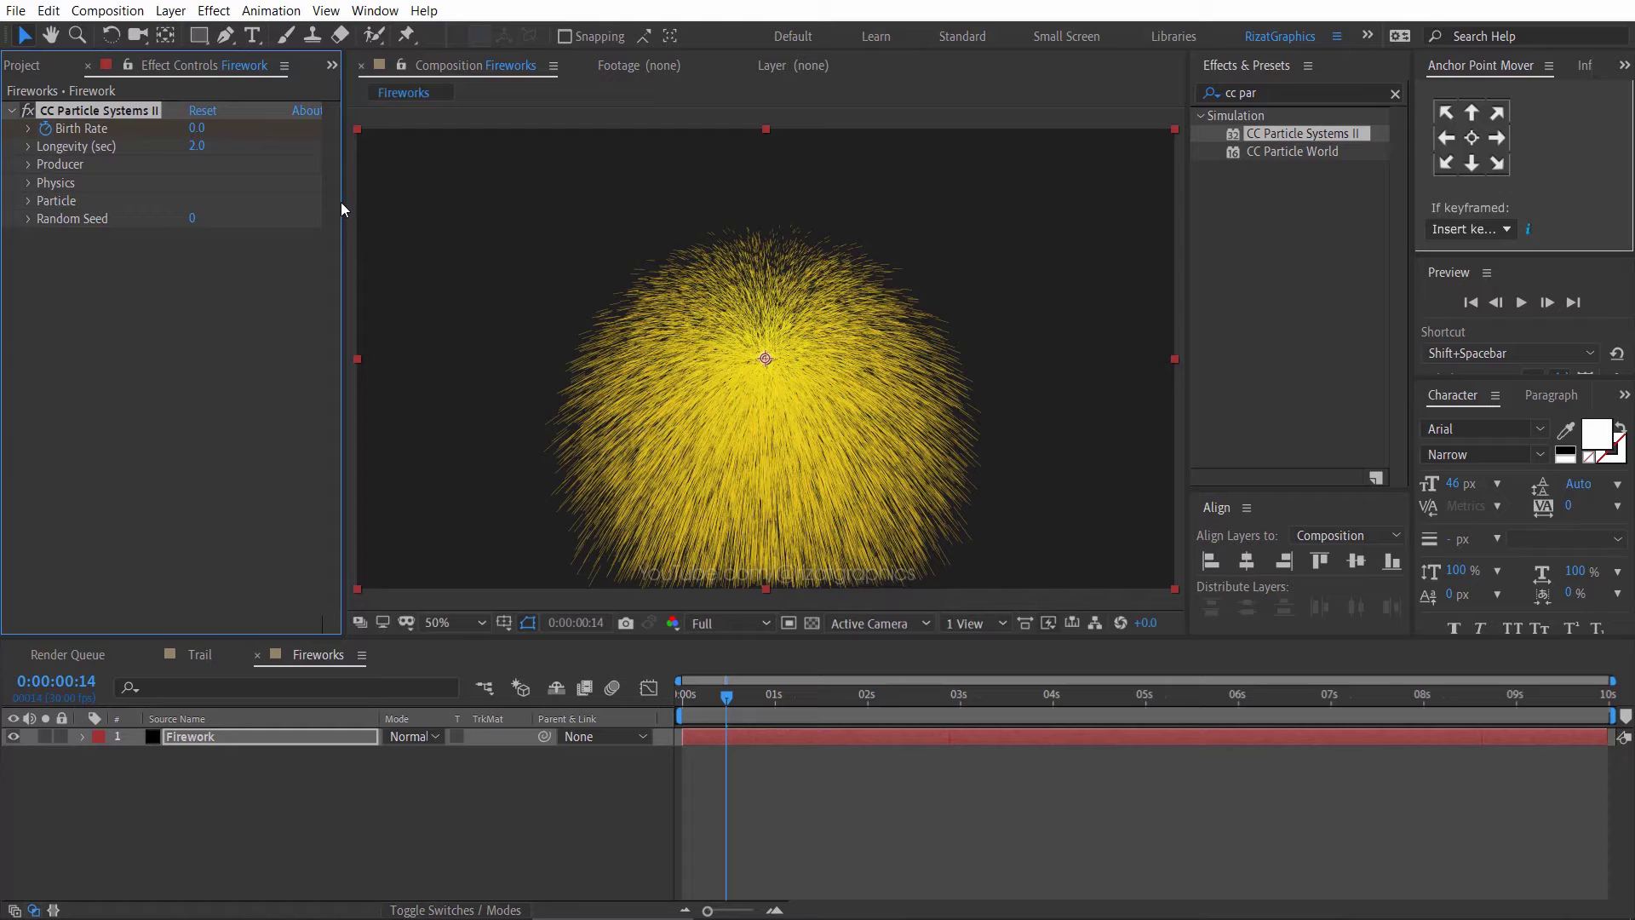
left_click(728, 736)
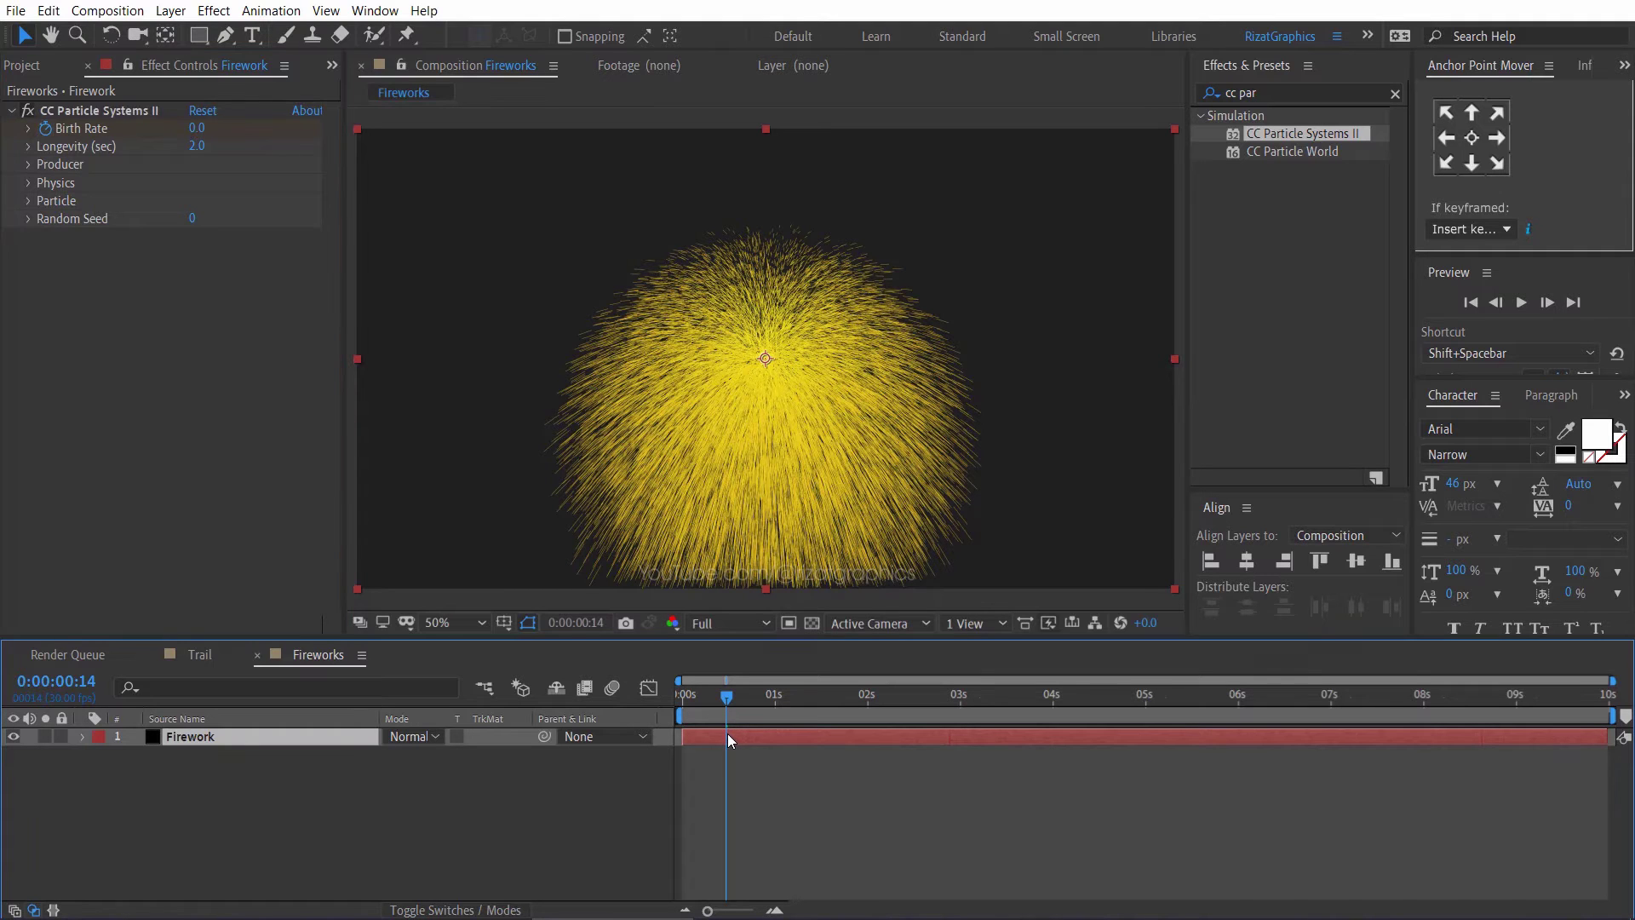
key("u")
left_click_drag(728, 769, 731, 770)
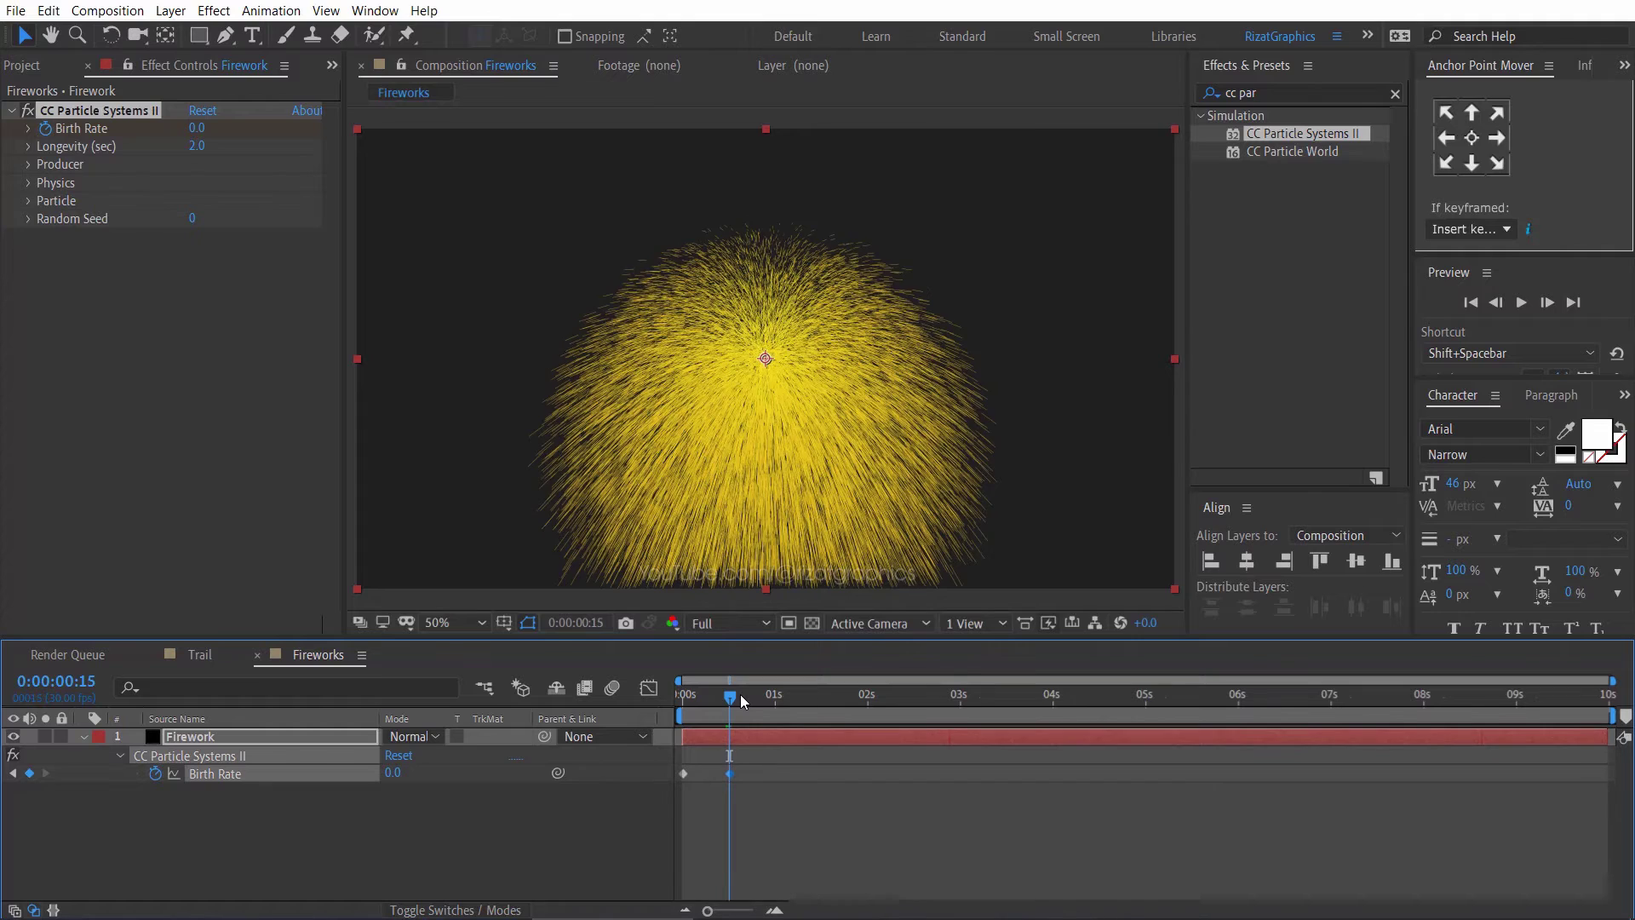
- Preview the single particle burst and scrub back to where the yellow burst shows
left_click_drag(739, 694, 676, 697)
key("space")
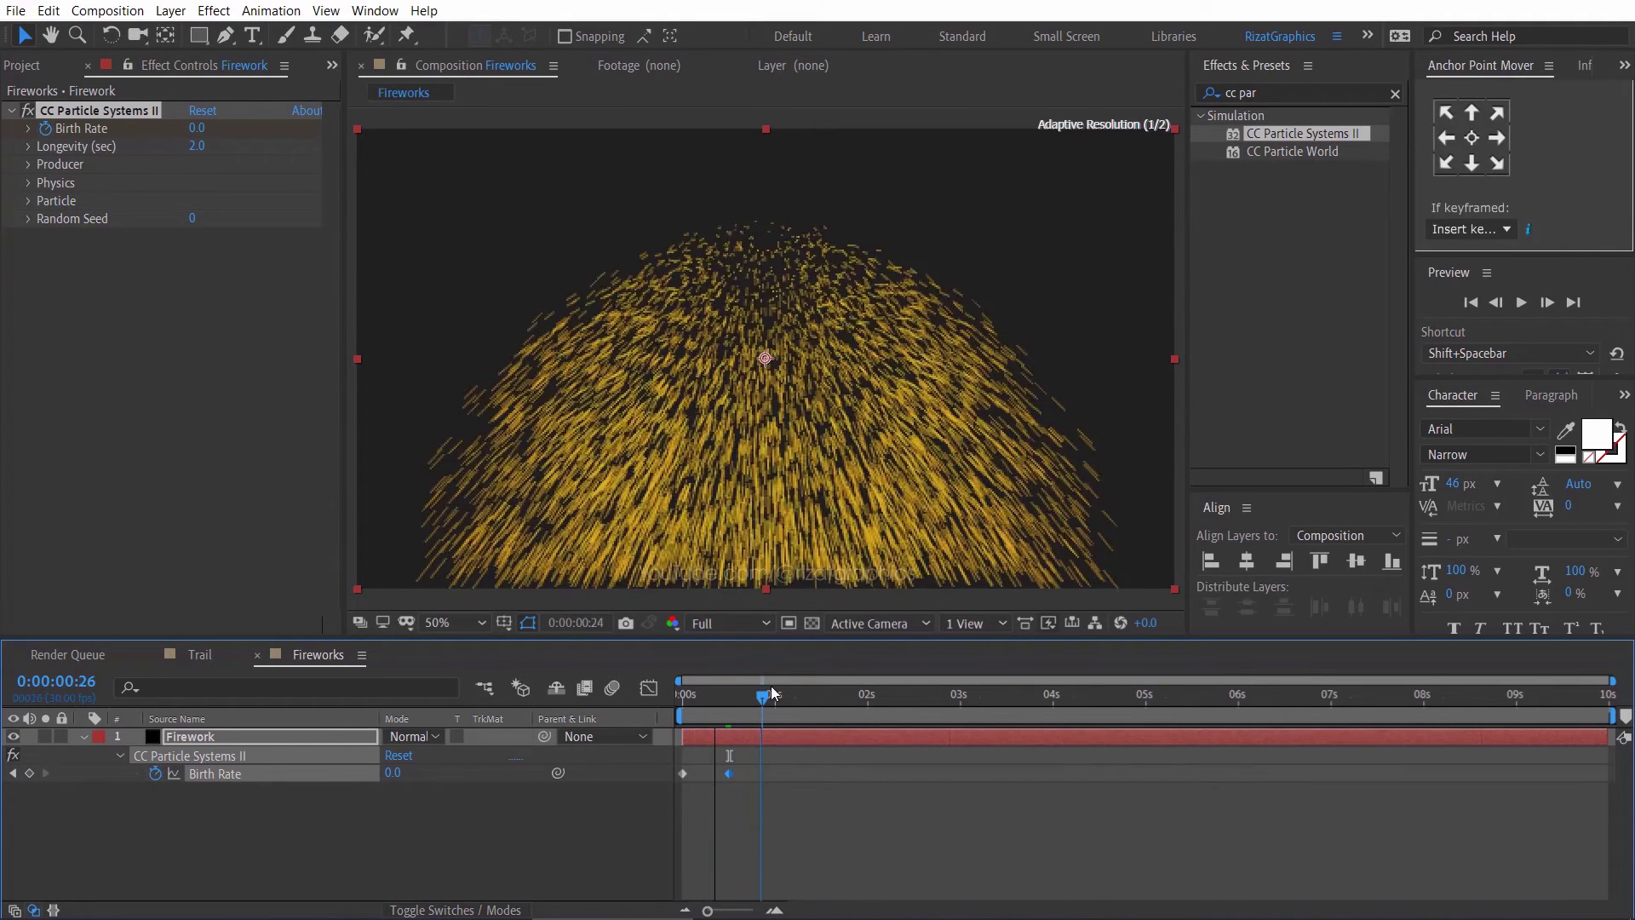
key("space")
left_click(1395, 93)
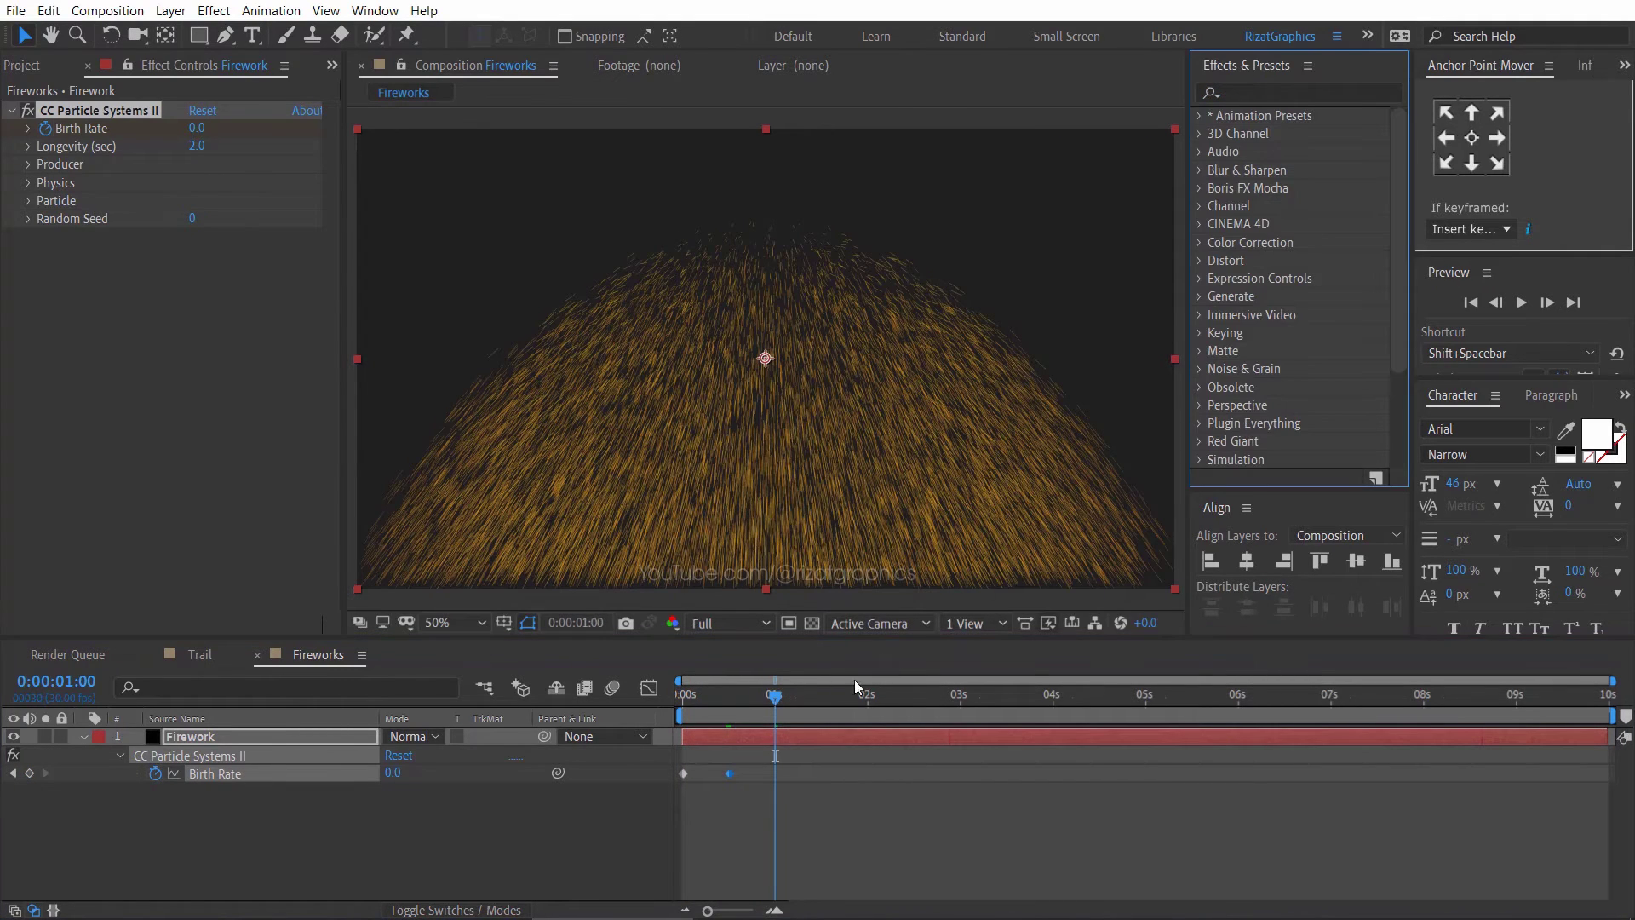
left_click_drag(774, 695, 679, 700)
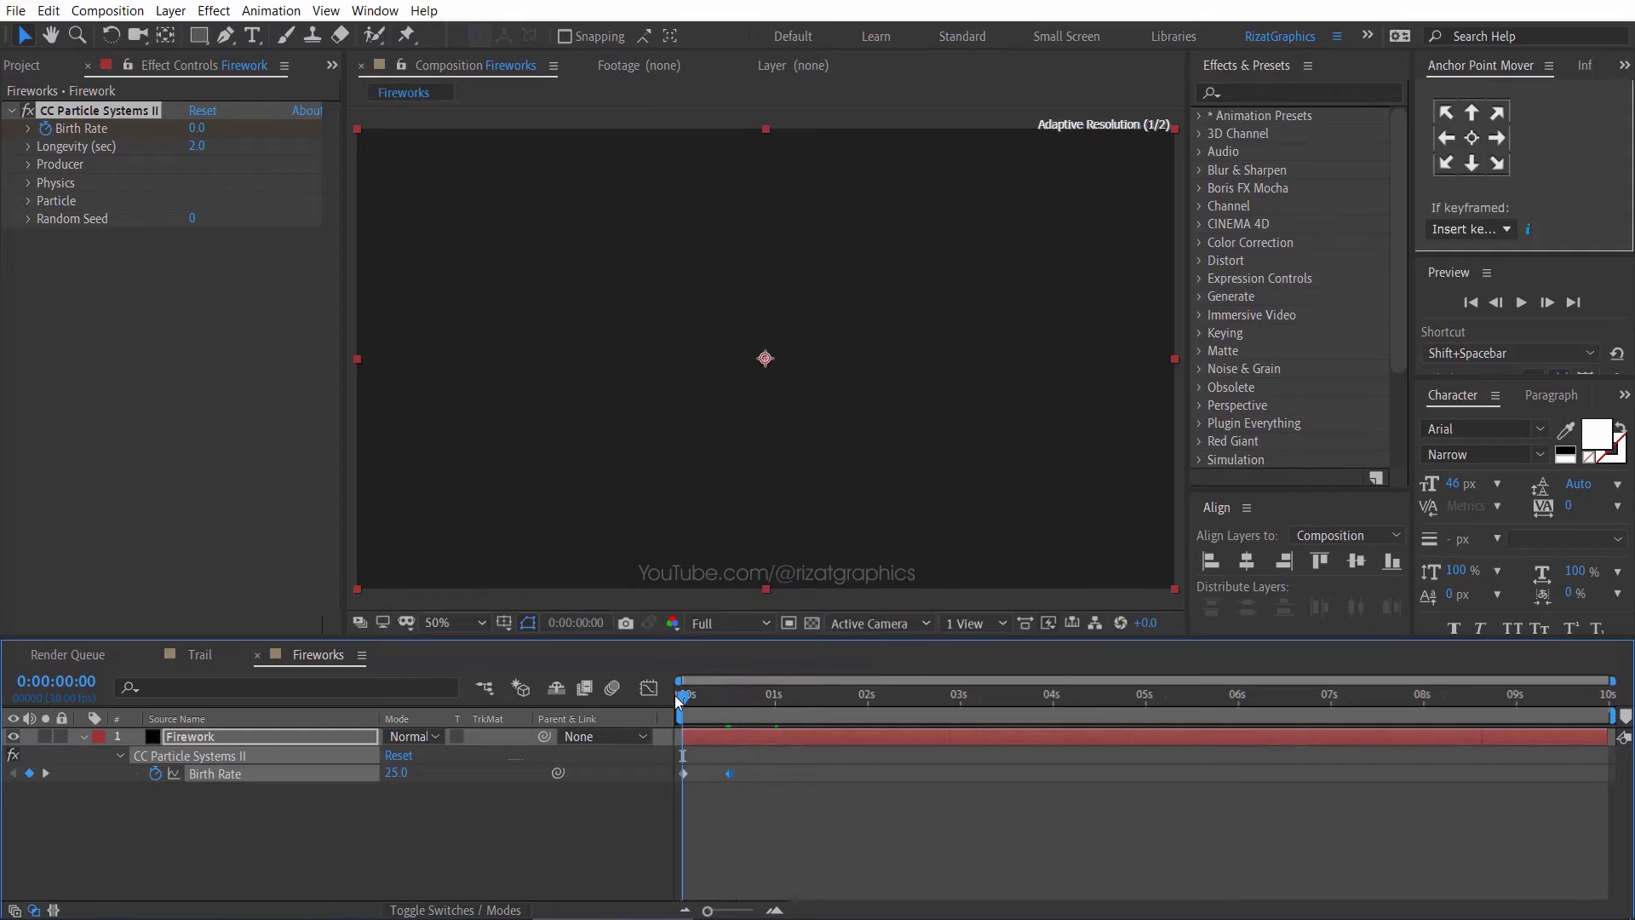
left_click(1521, 303)
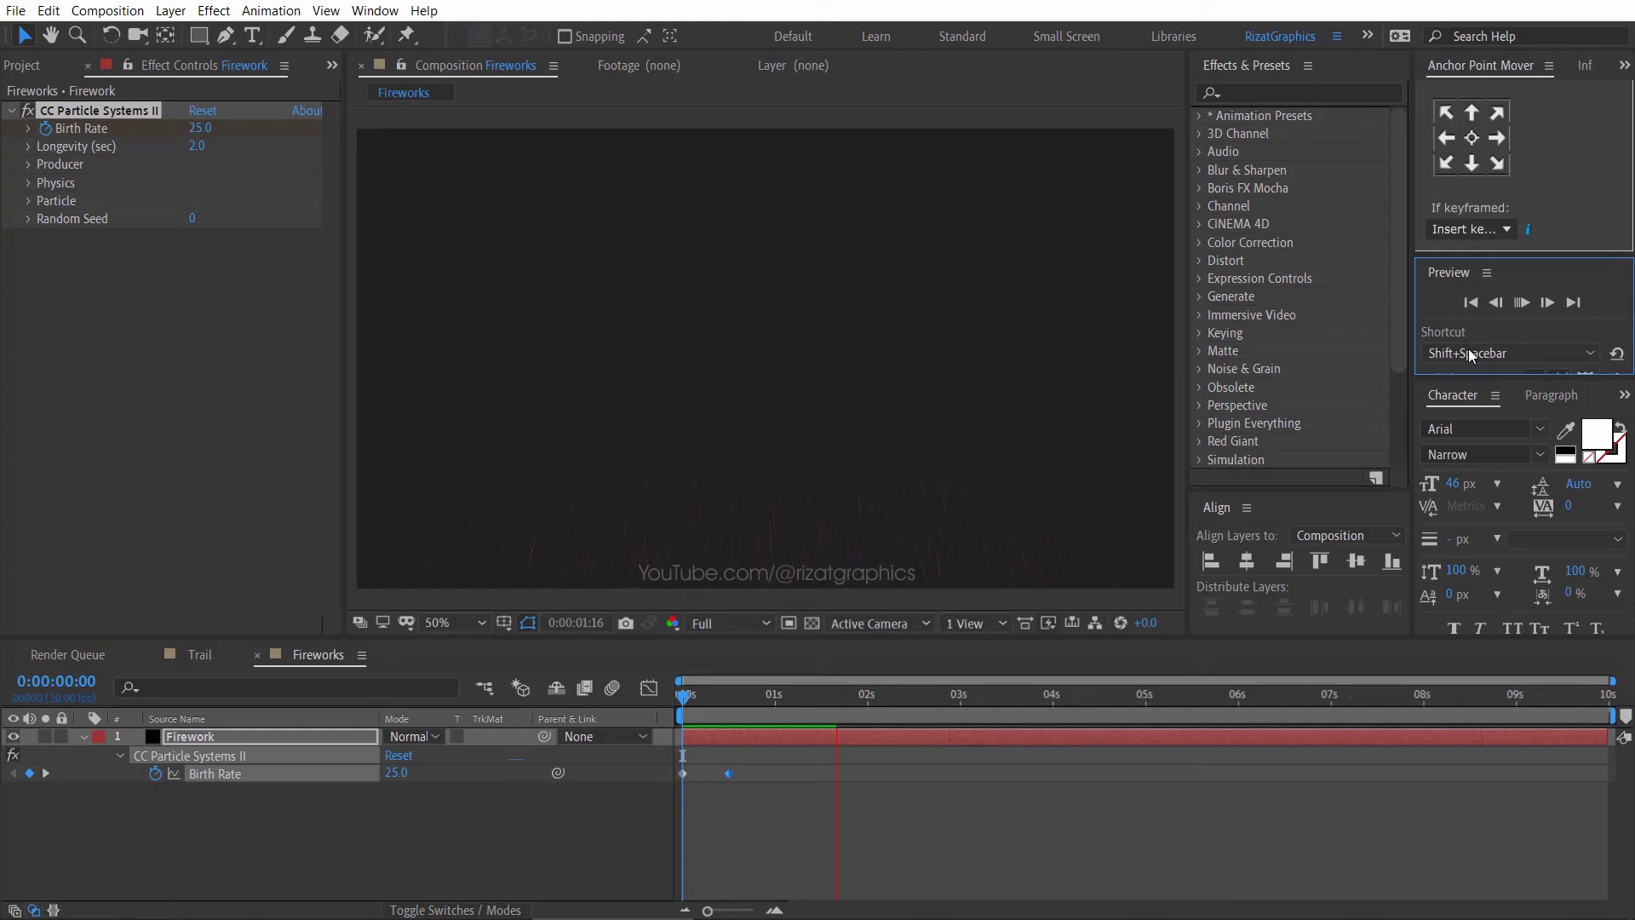
key("space")
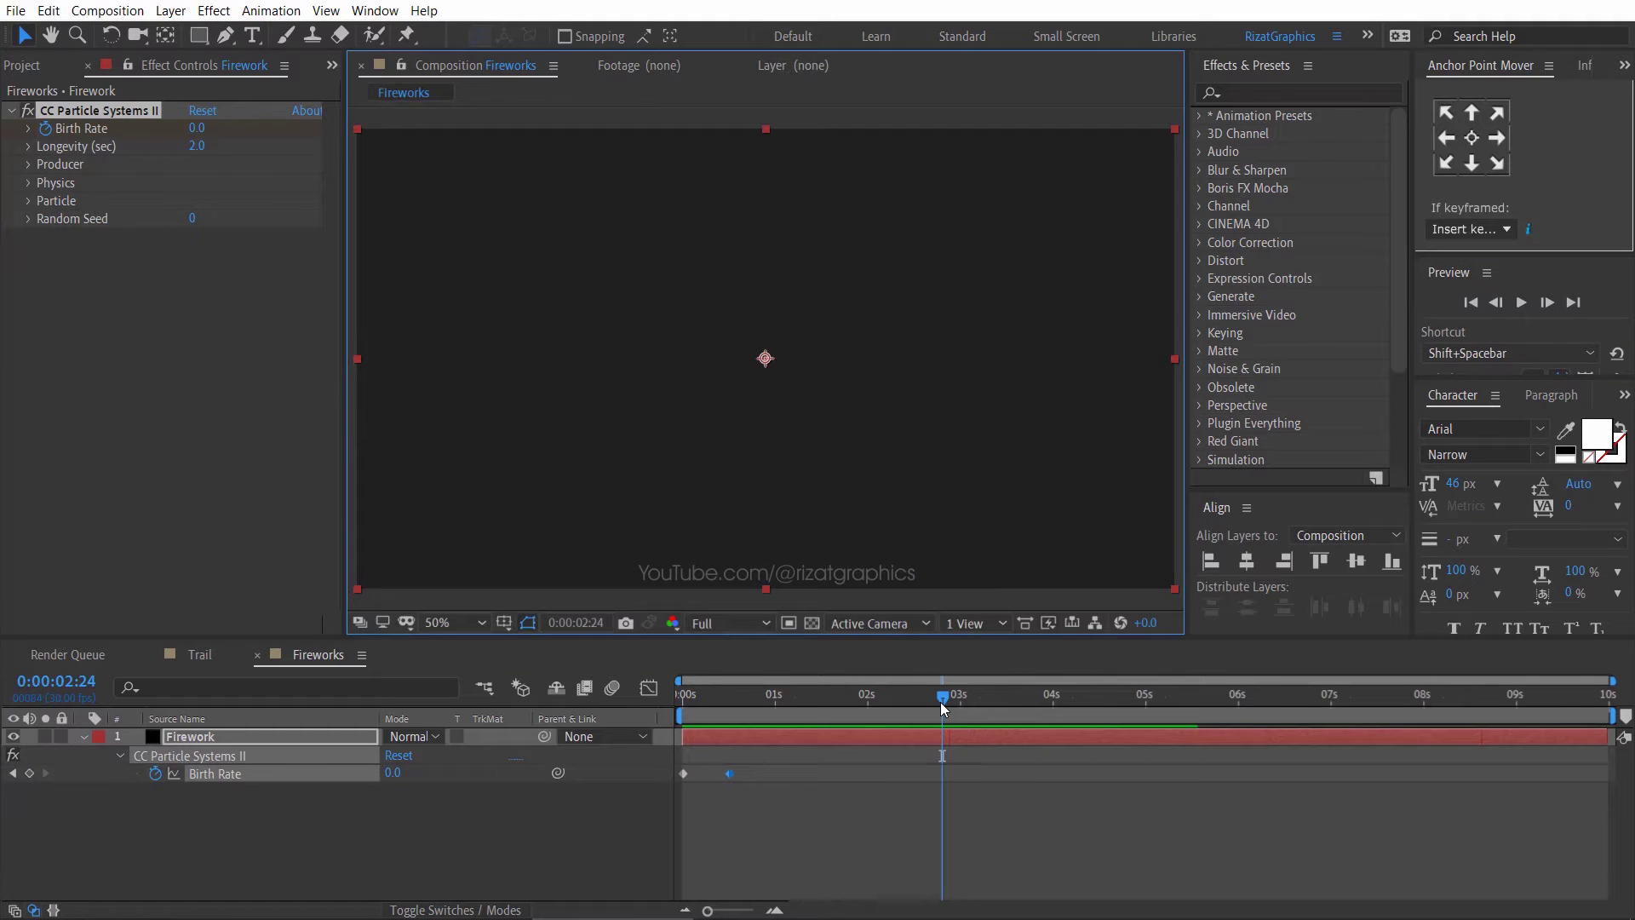
left_click_drag(940, 702, 715, 676)
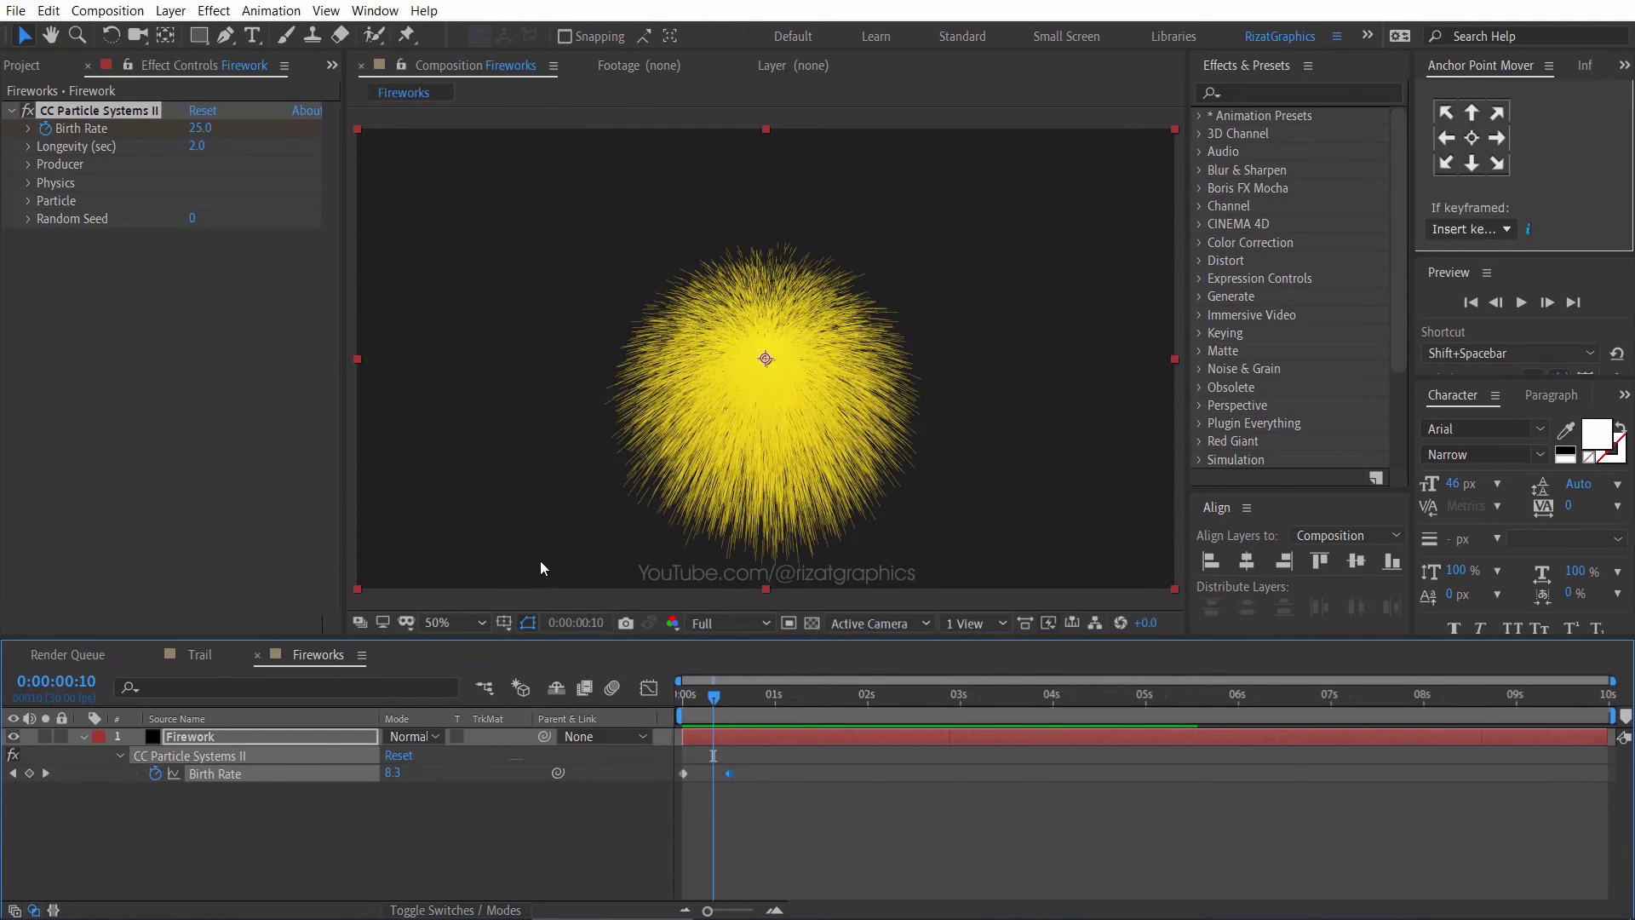
- Set Longevity to 3.0 and Producer Radius X and Y to 3
left_click(201, 147)
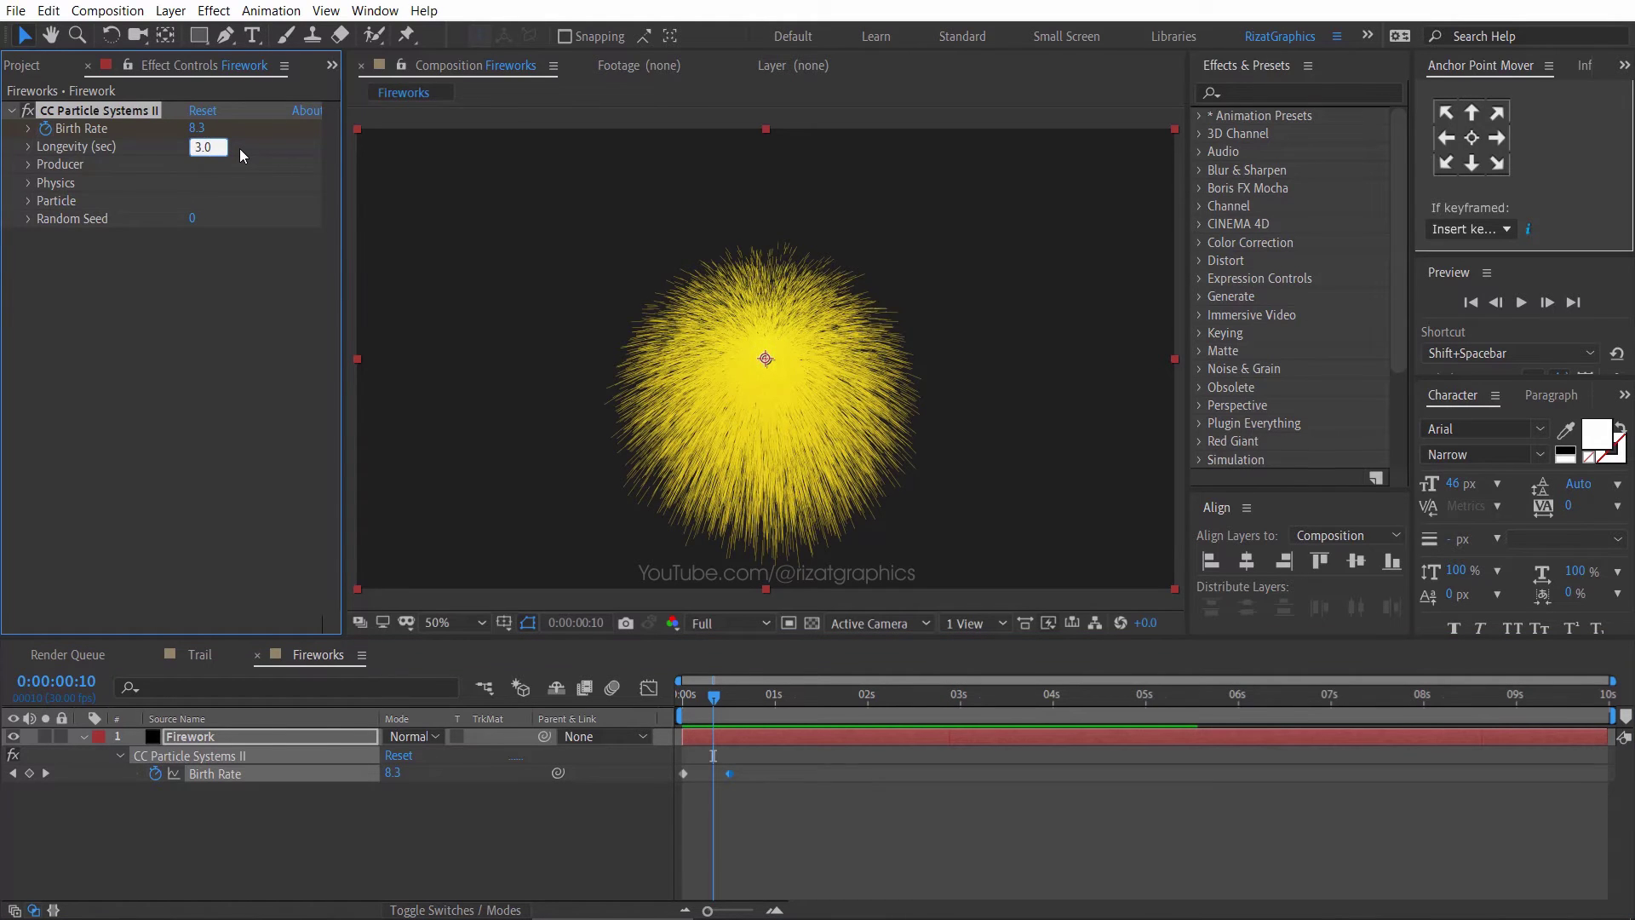
key("Return")
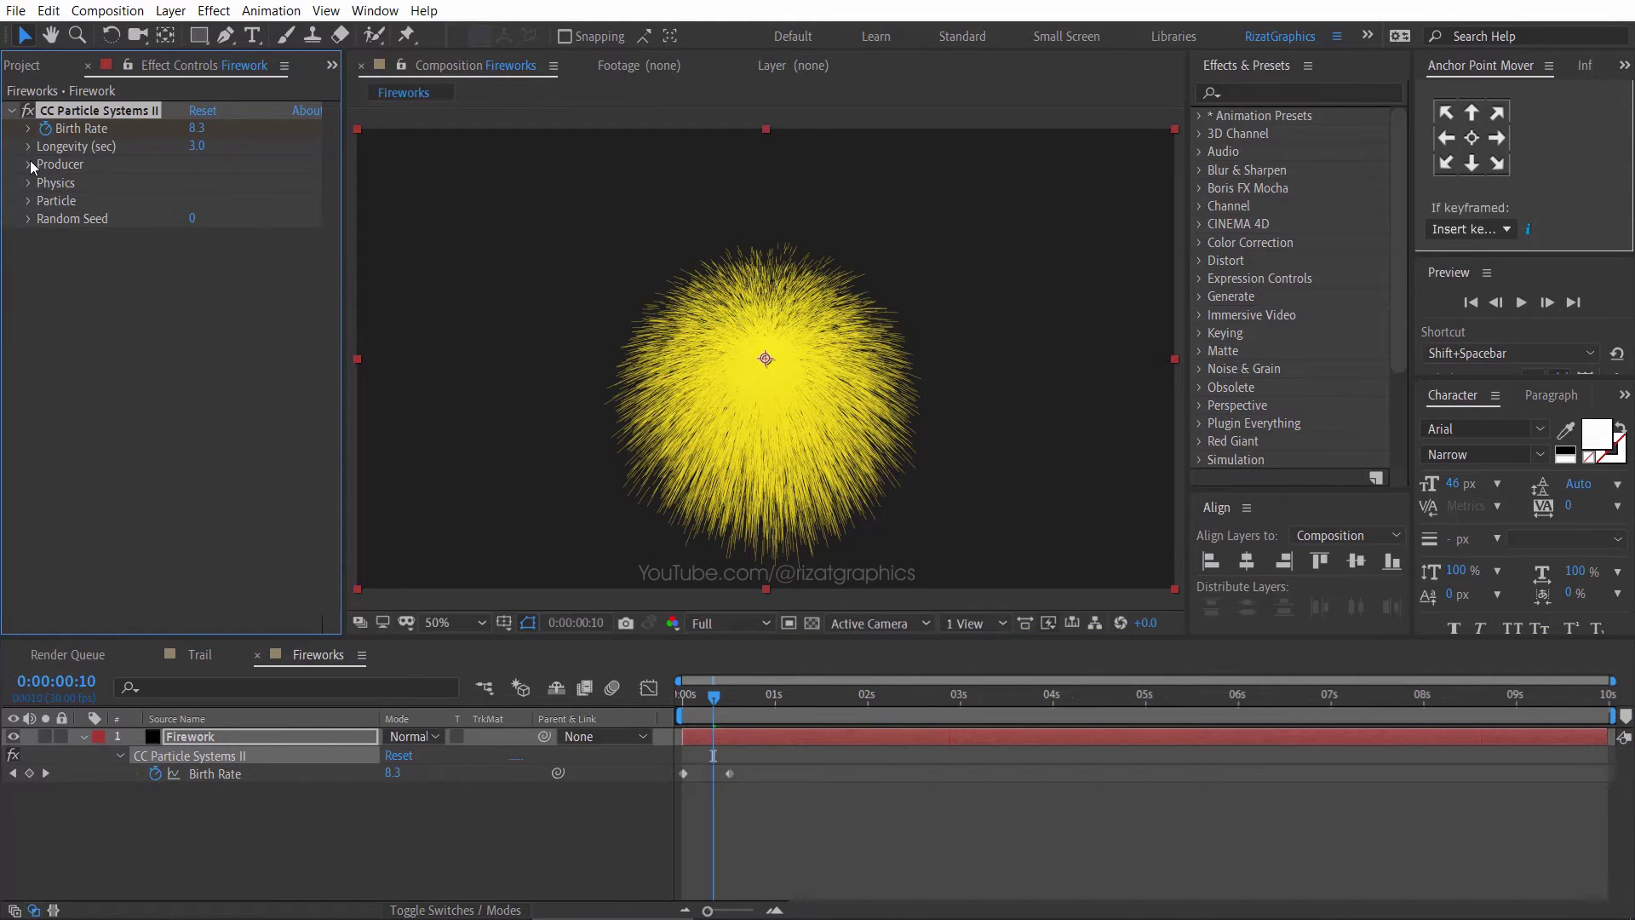
left_click(29, 163)
left_click(200, 202)
type("3")
key("Tab")
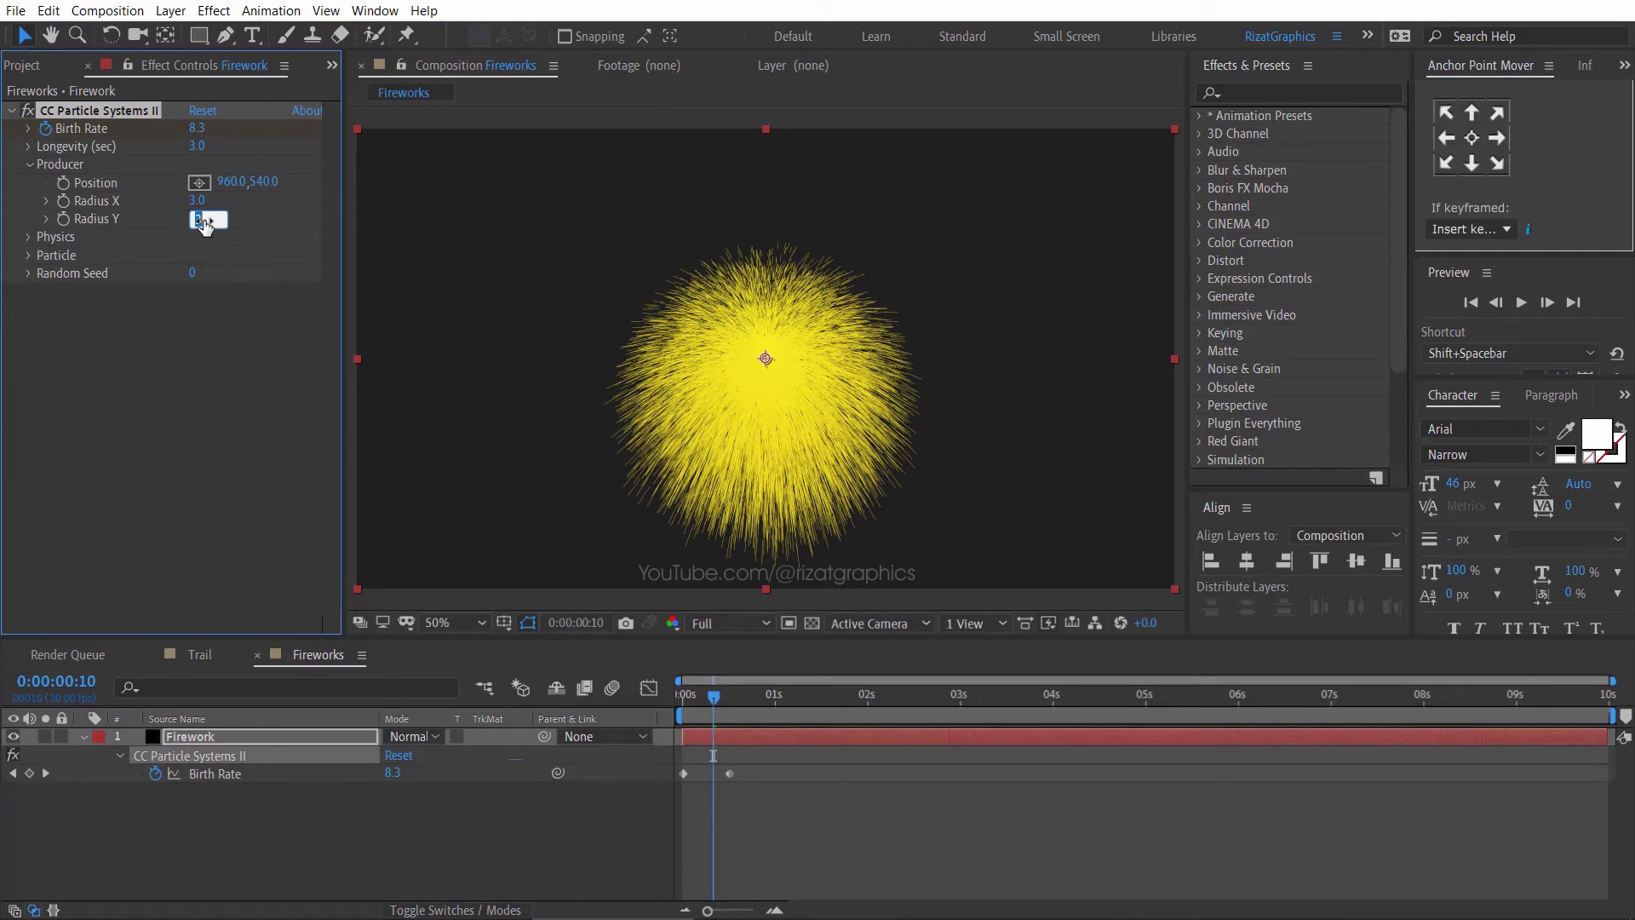
left_click(30, 165)
- Set Physics Velocity 0.8, Inherit Velocity 300, Gravity 0.3 and Resistance 30
left_click(29, 183)
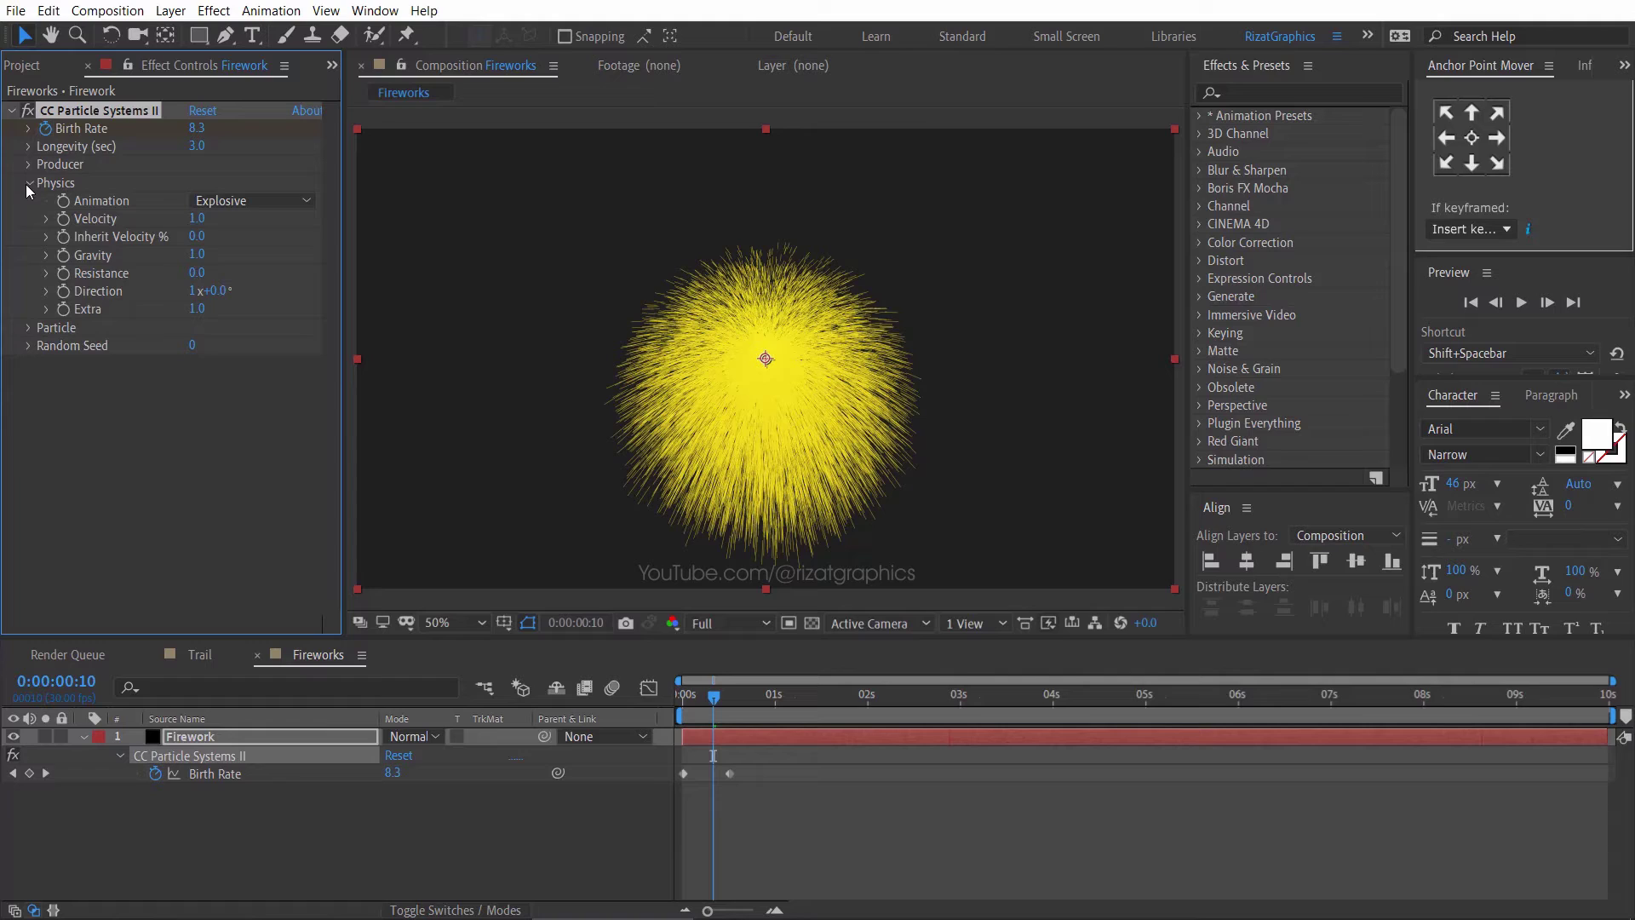
left_click(197, 219)
key("Return")
left_click(197, 238)
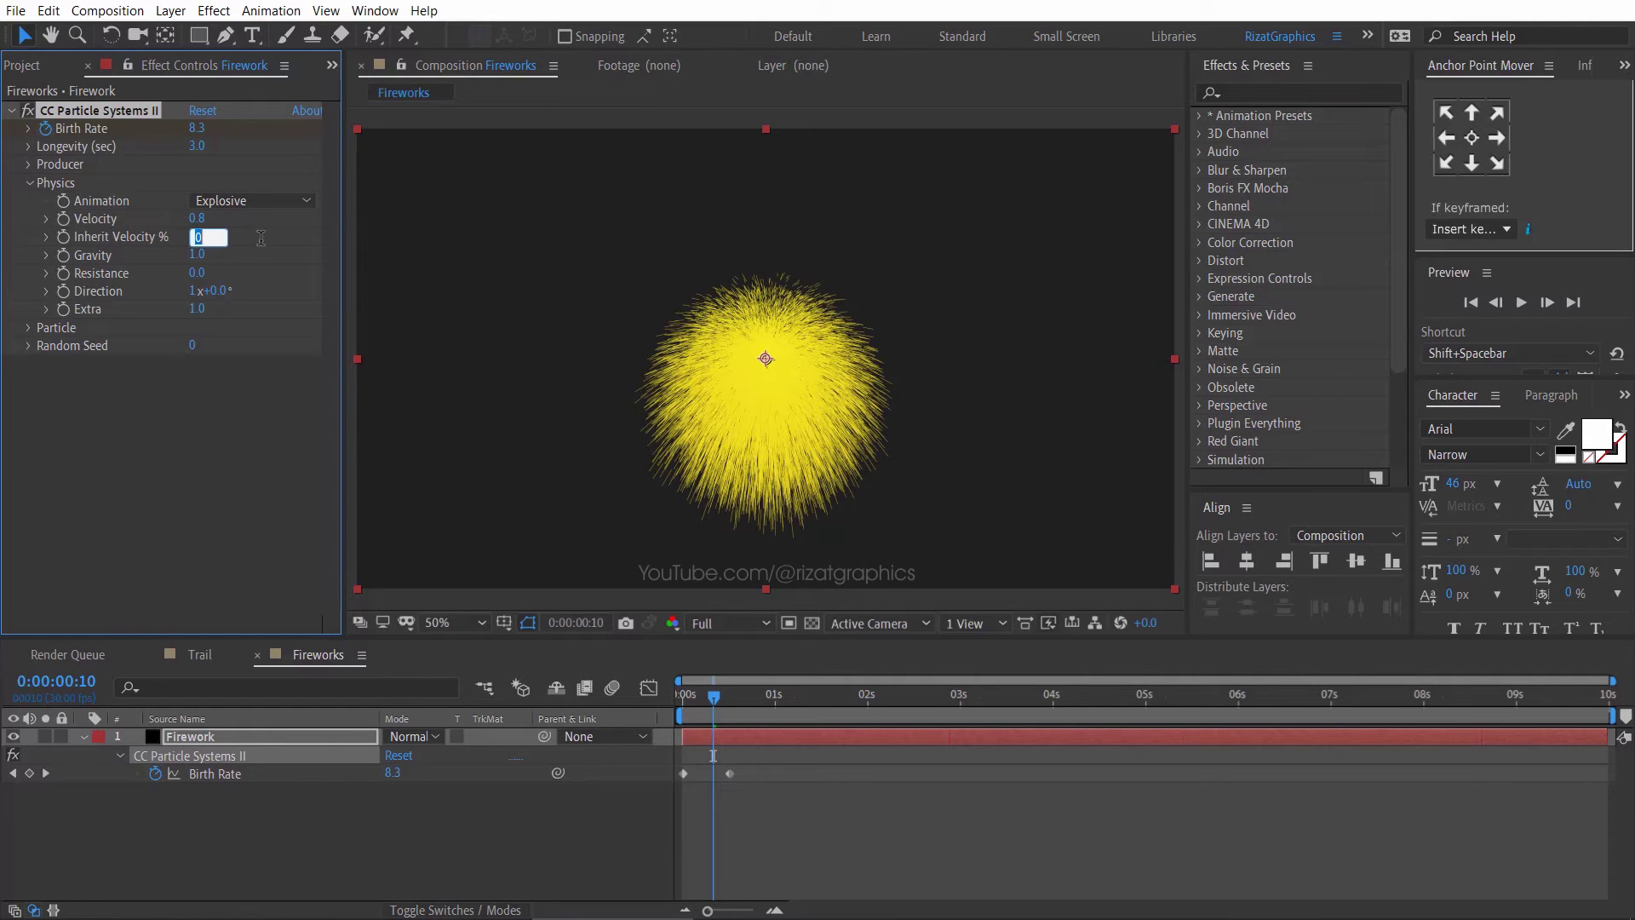
type("300")
key("Return")
left_click(198, 256)
type("0")
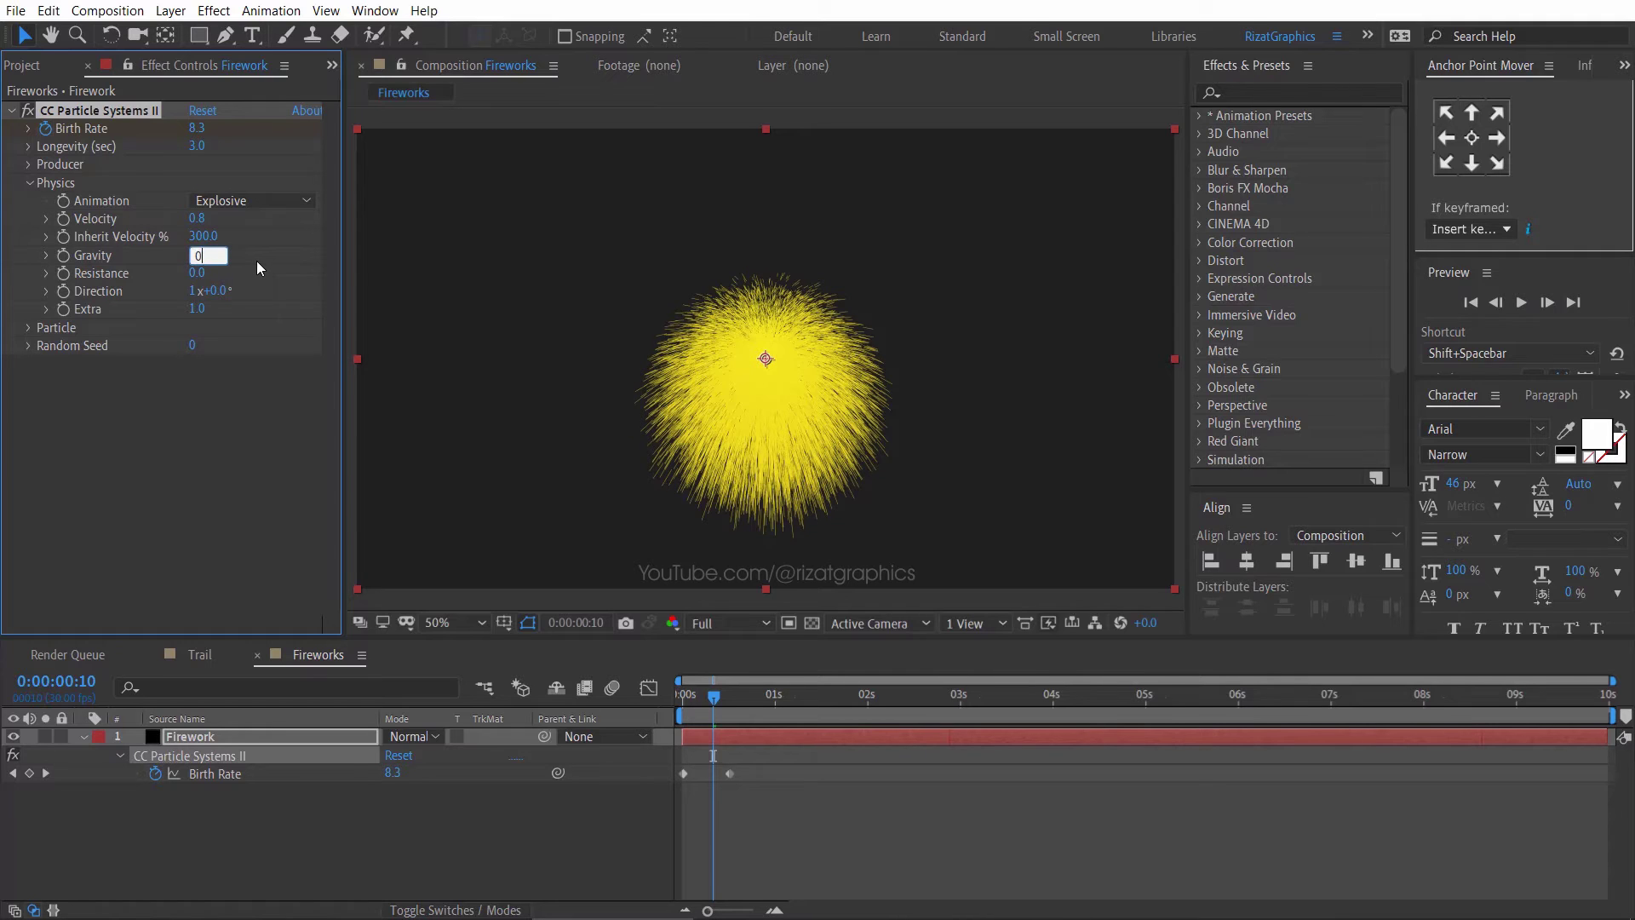
type(".3")
key("Return")
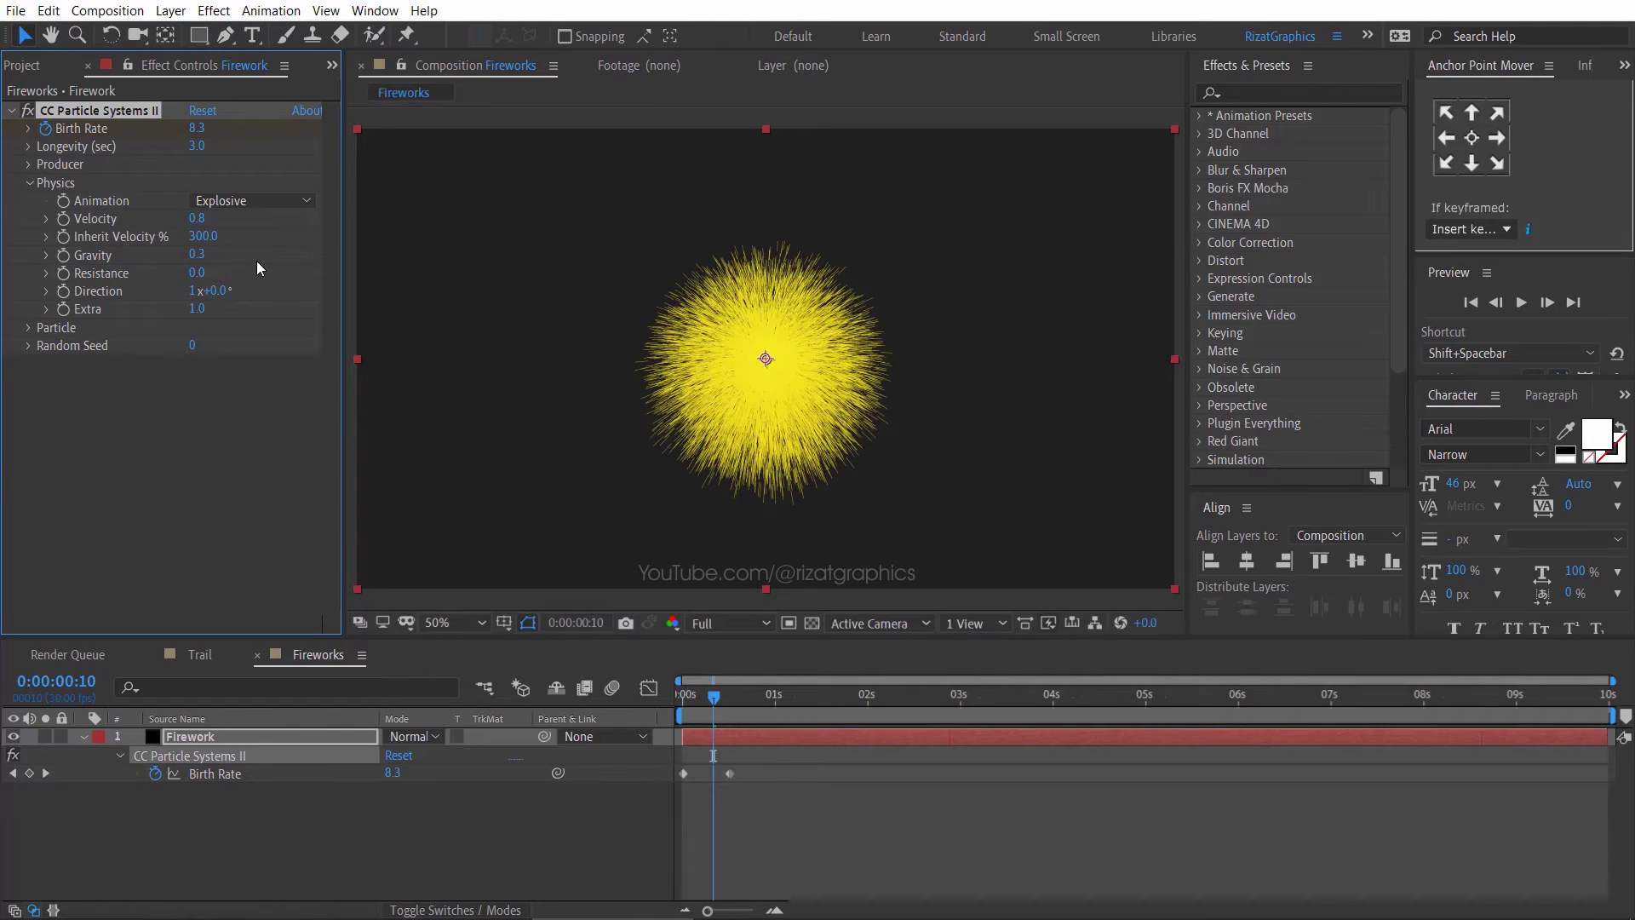
left_click(201, 273)
type("30")
key("Return")
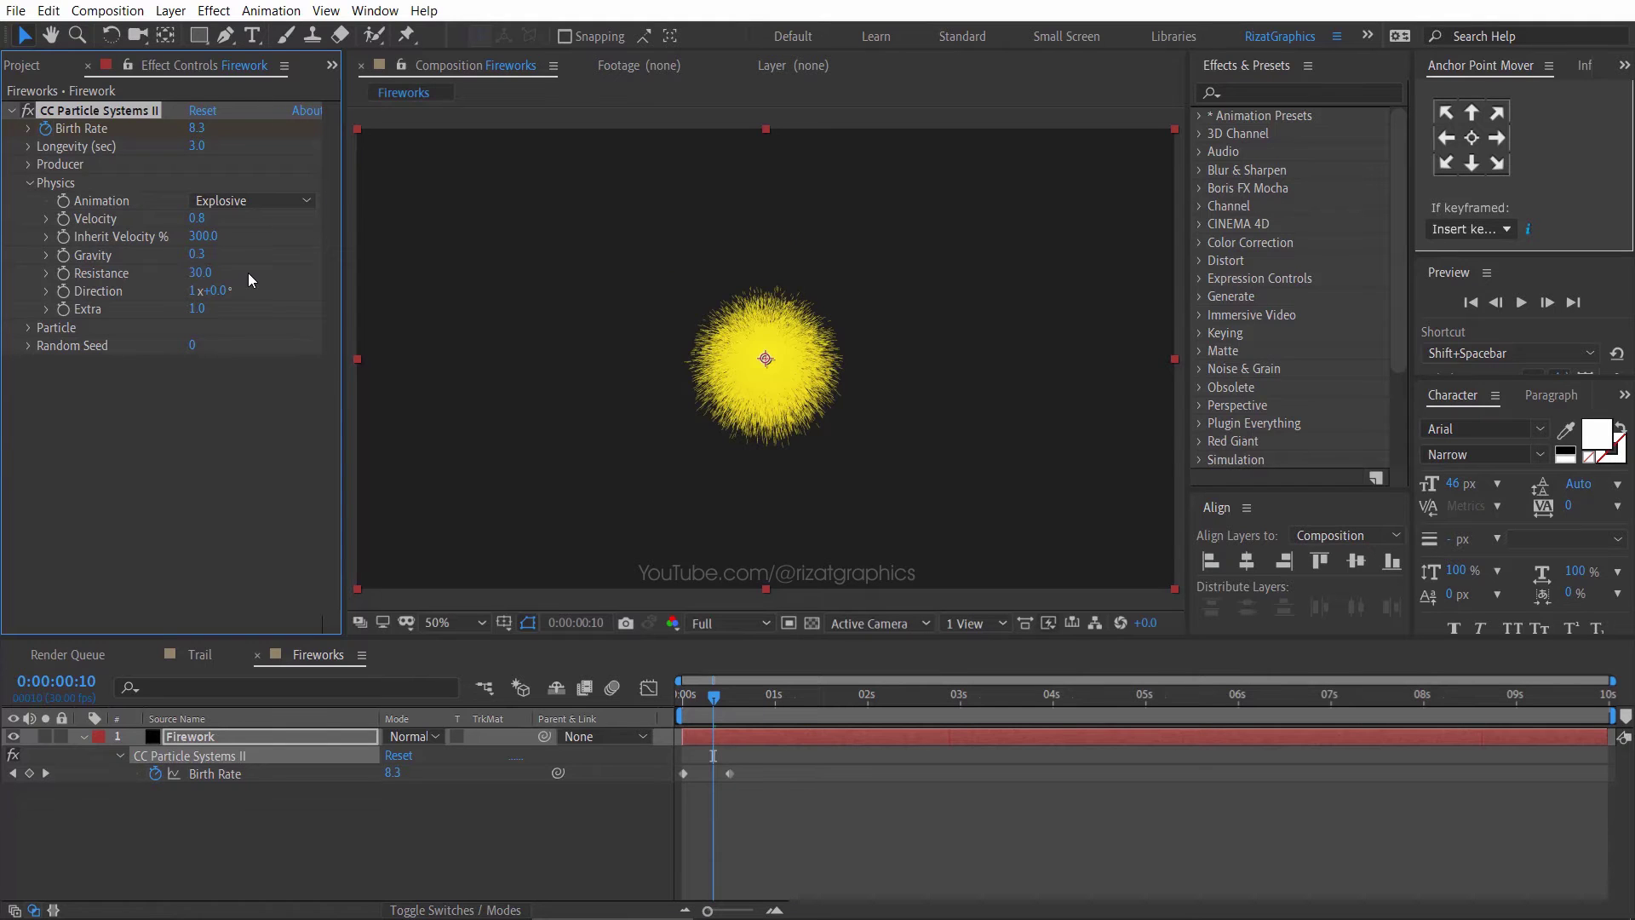
- Set Particle Type to Motion Polygon, Birth Size 1.00, Death Size 0.50, Opacity Map Fade In and Out
left_click(27, 328)
left_click(229, 344)
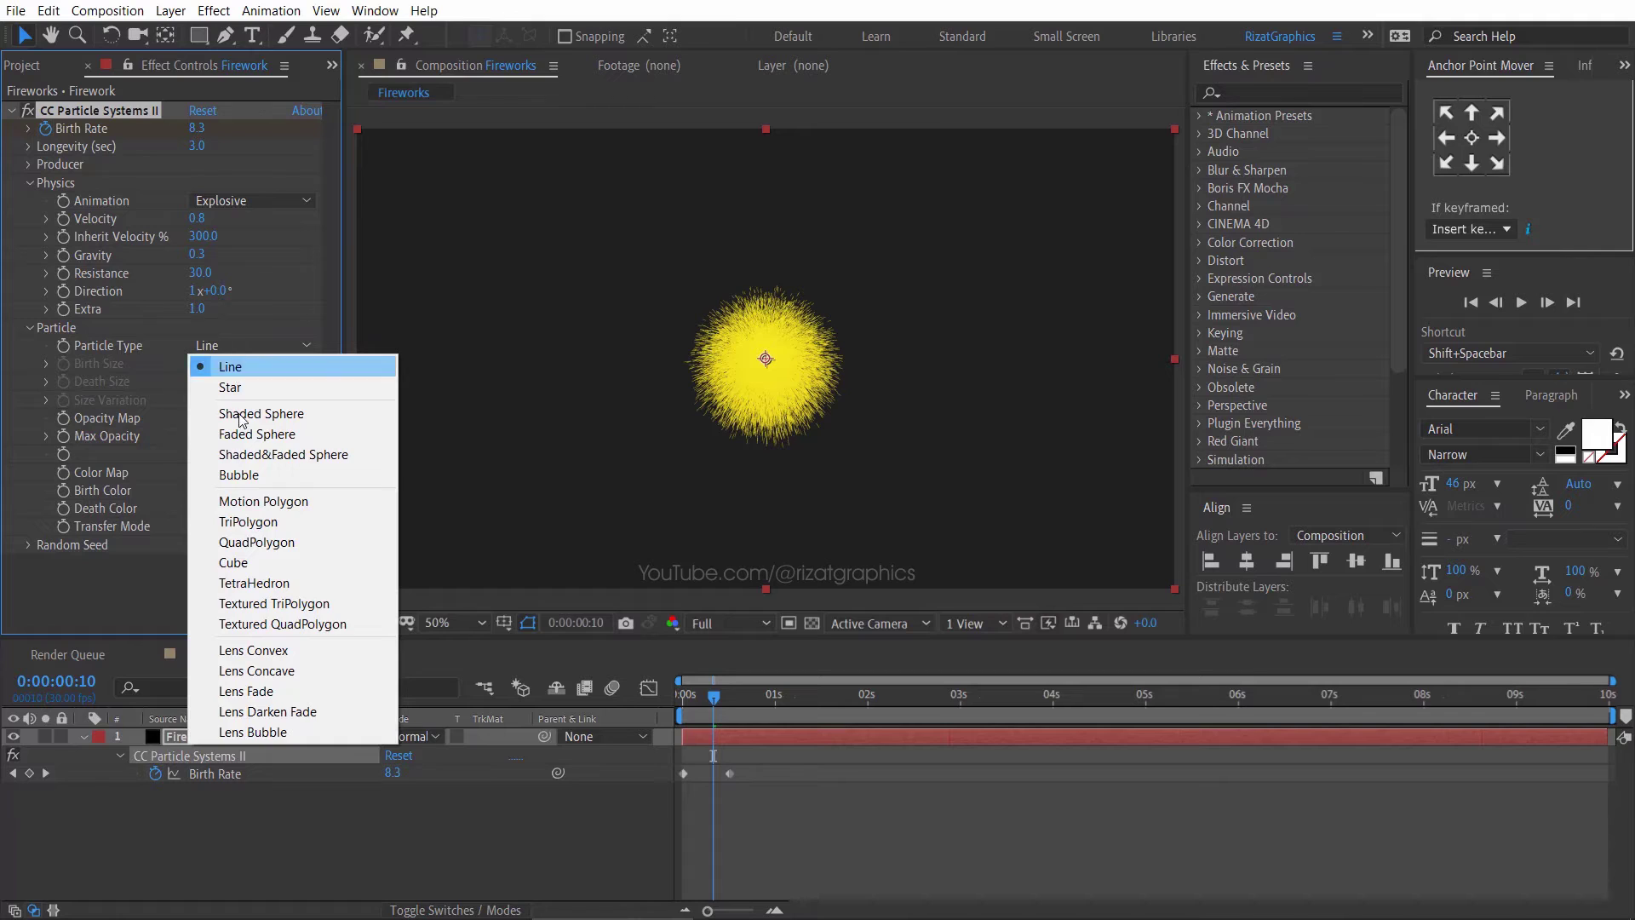
left_click(254, 503)
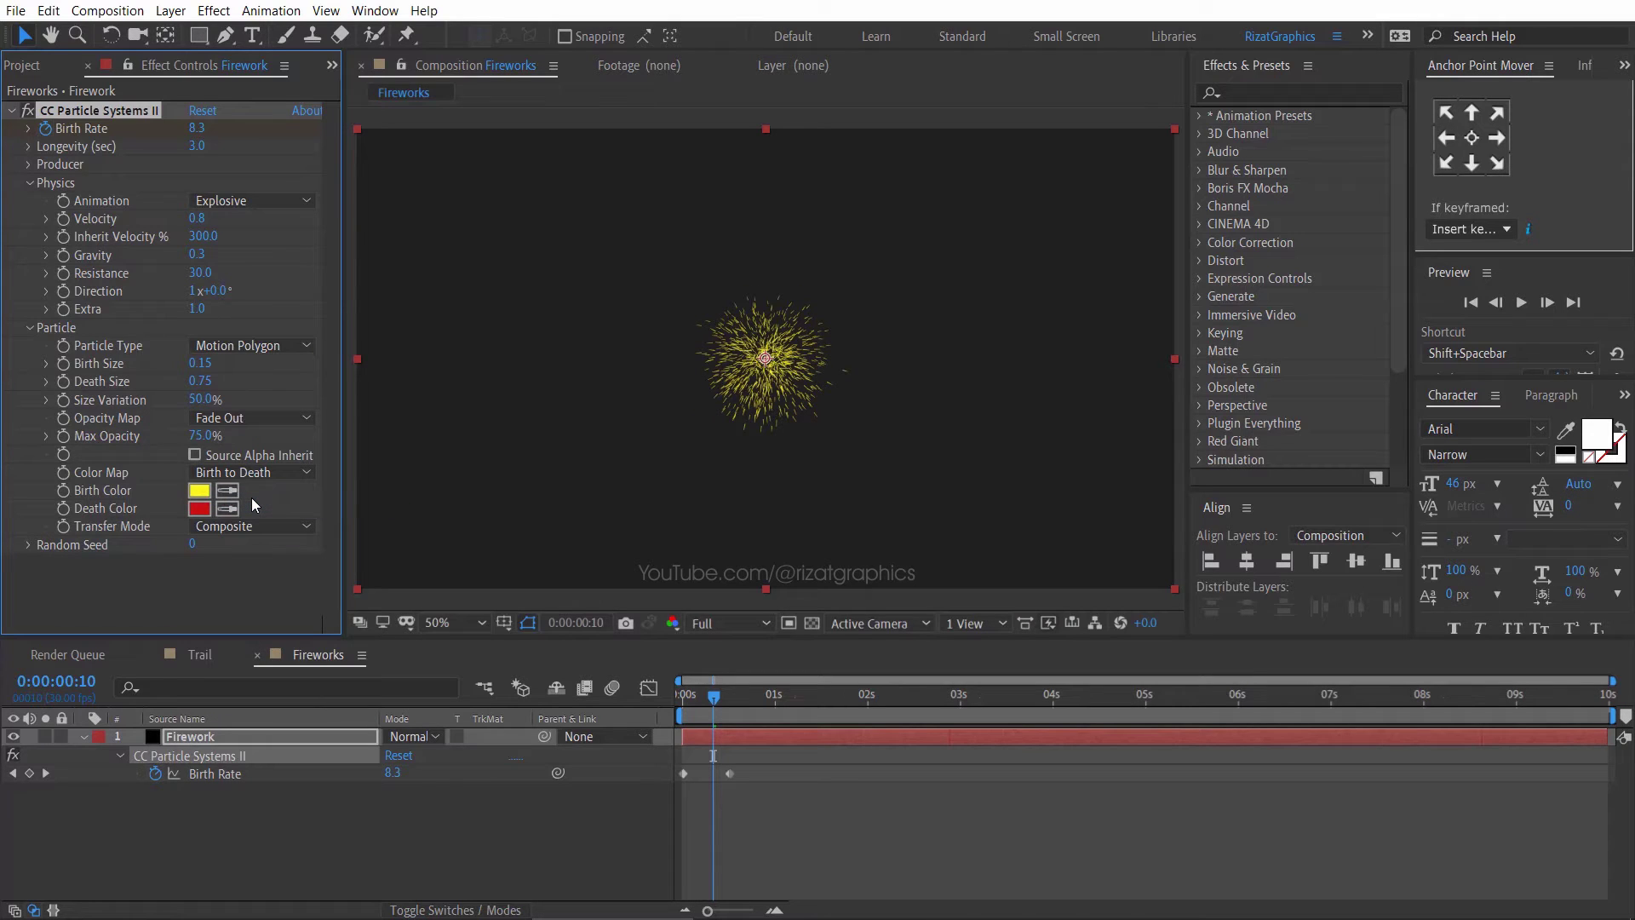
left_click(201, 363)
type("1")
key("Return")
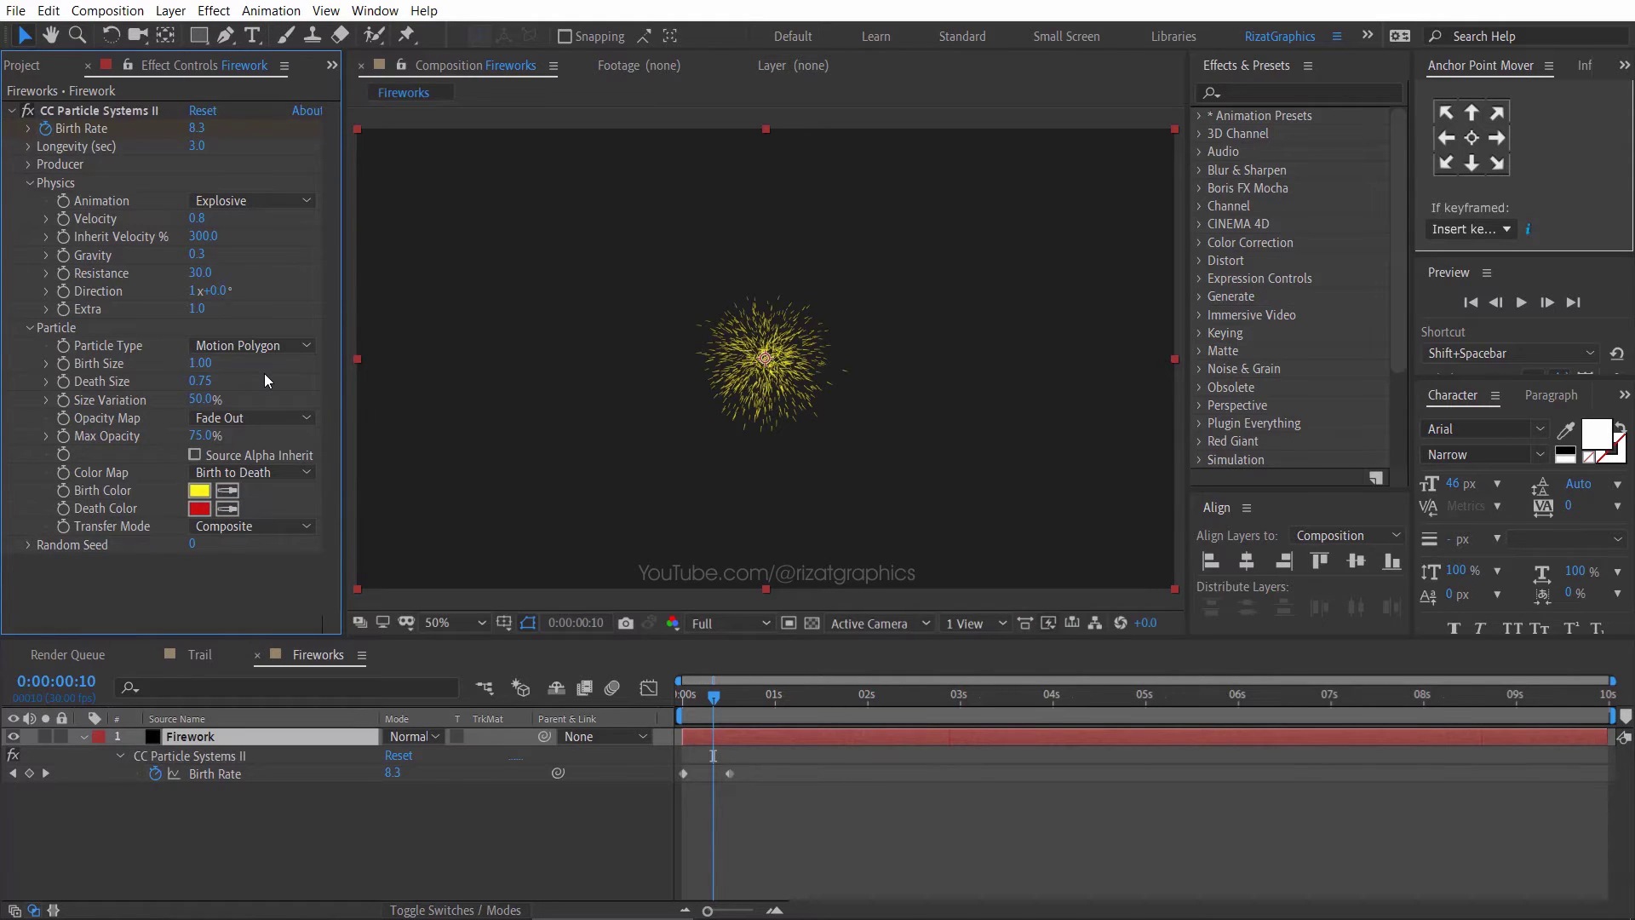
left_click(201, 381)
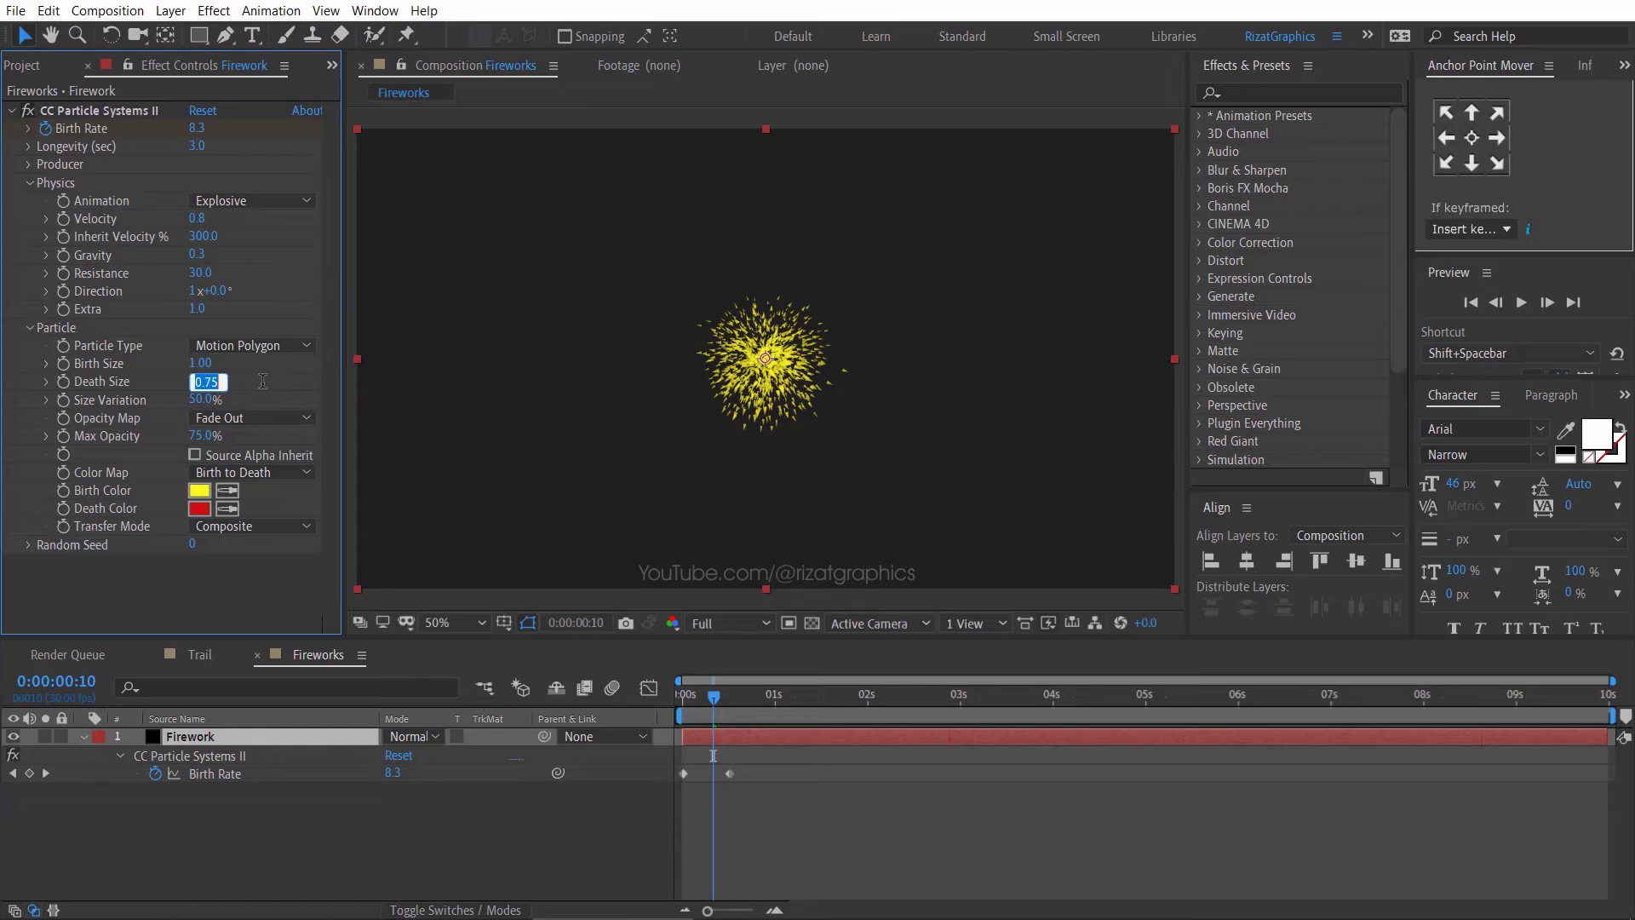
type("0.")
key("Return")
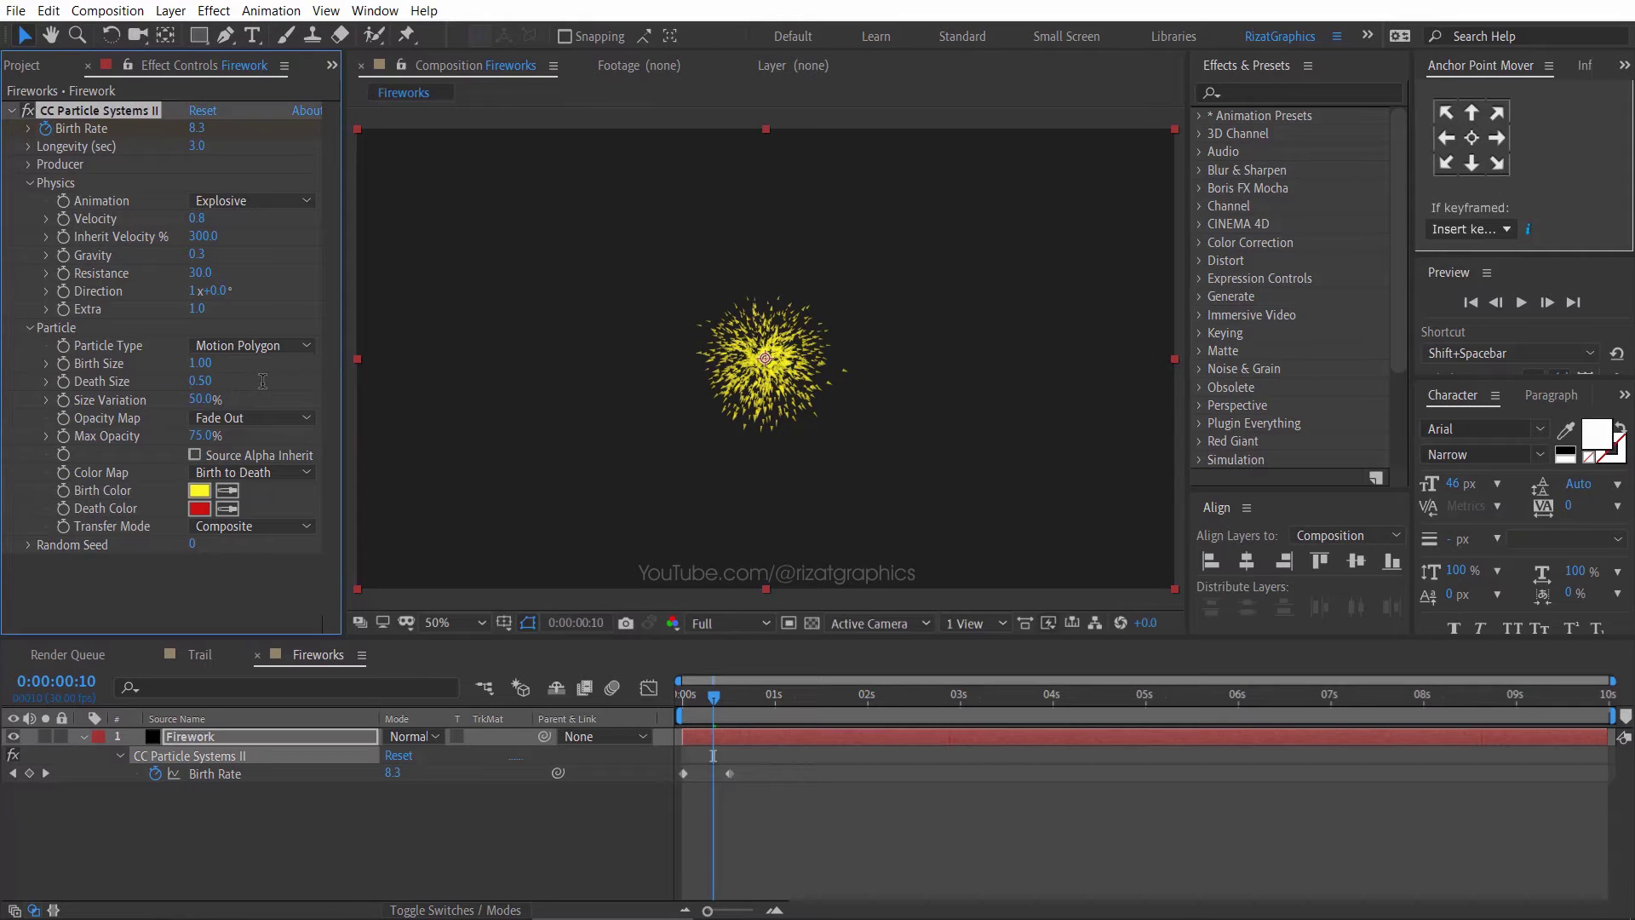
left_click(263, 422)
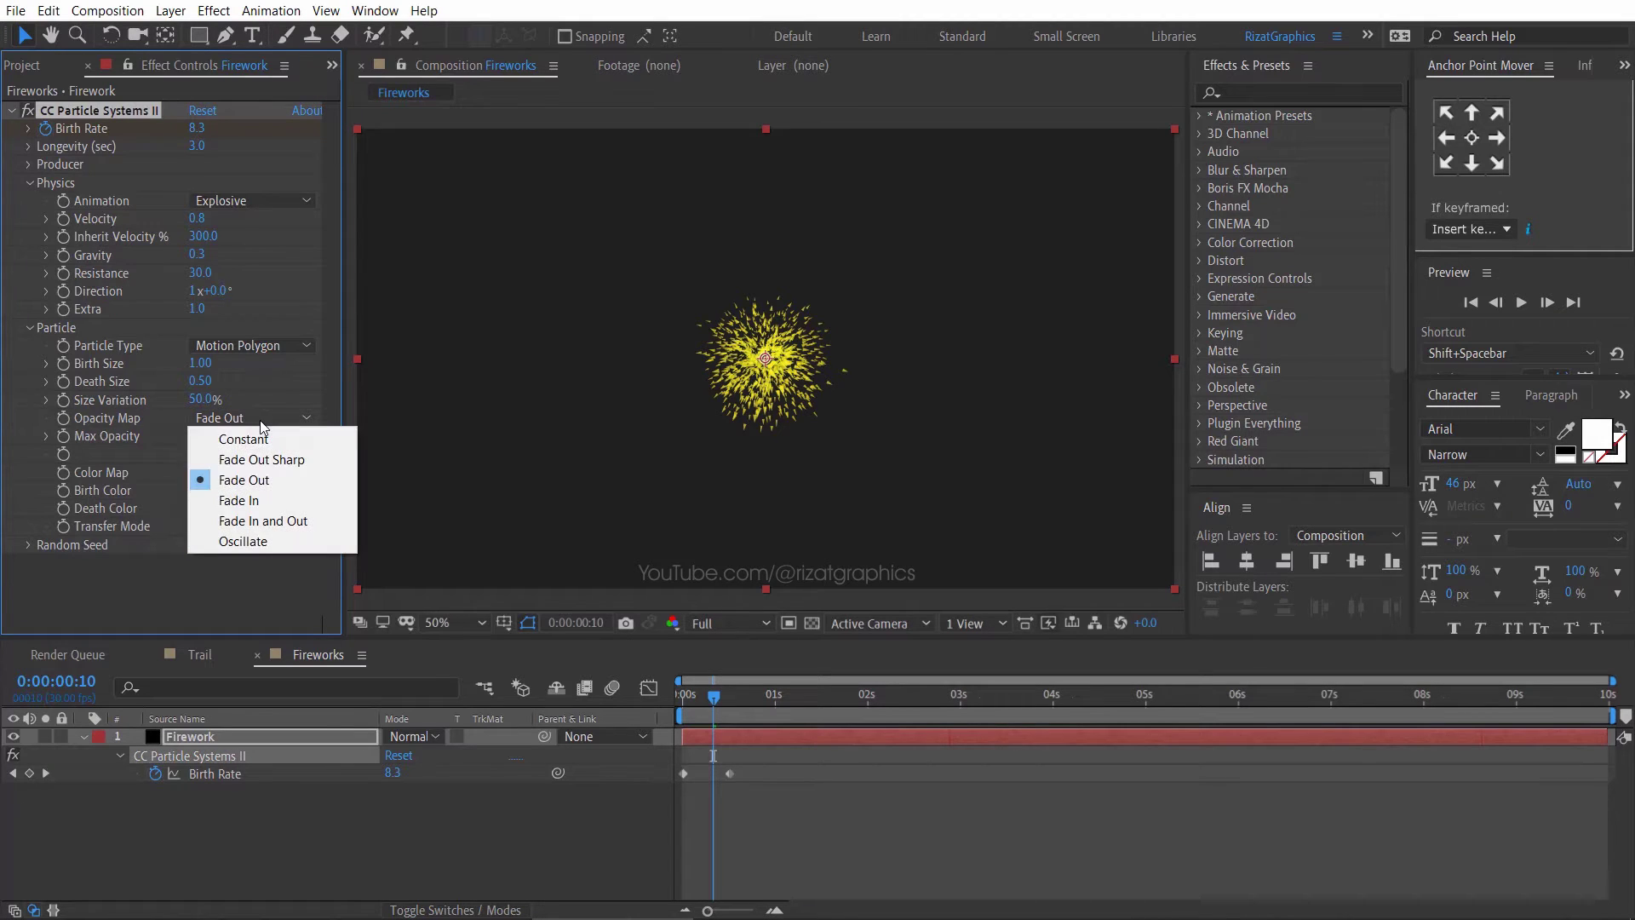
left_click(263, 522)
- Make the Birth Color orange-yellow FAC920 and the Death Color dark yellow 7D6100
left_click(200, 491)
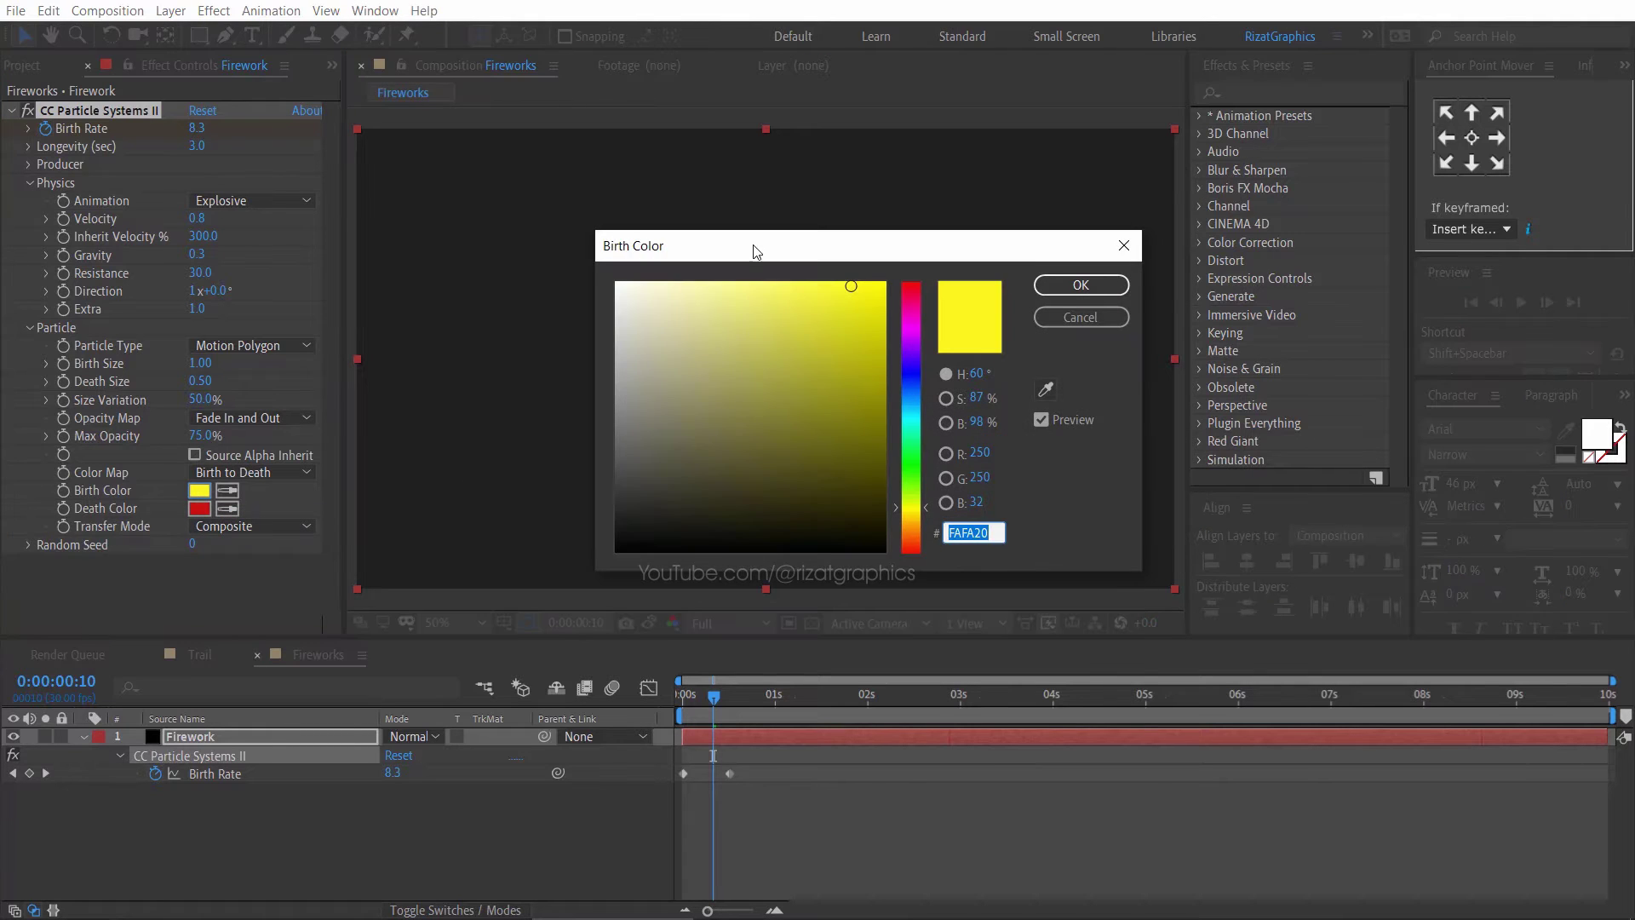
left_click_drag(753, 248, 688, 251)
left_click(846, 539)
left_click(1016, 305)
left_click(227, 508)
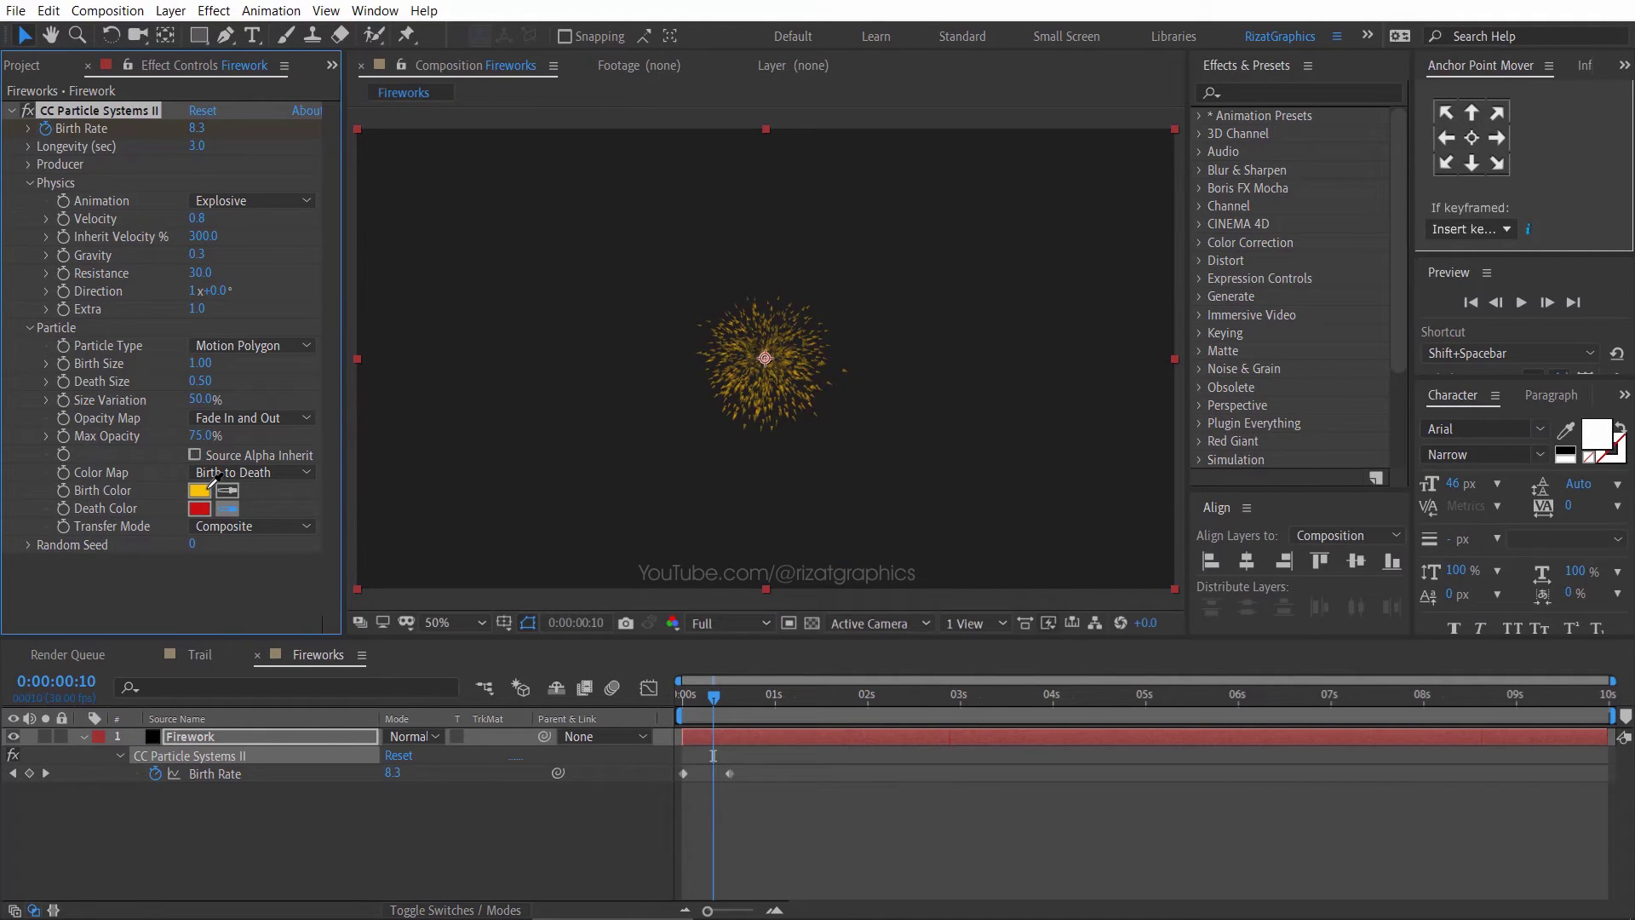
left_click(209, 487)
left_click(200, 509)
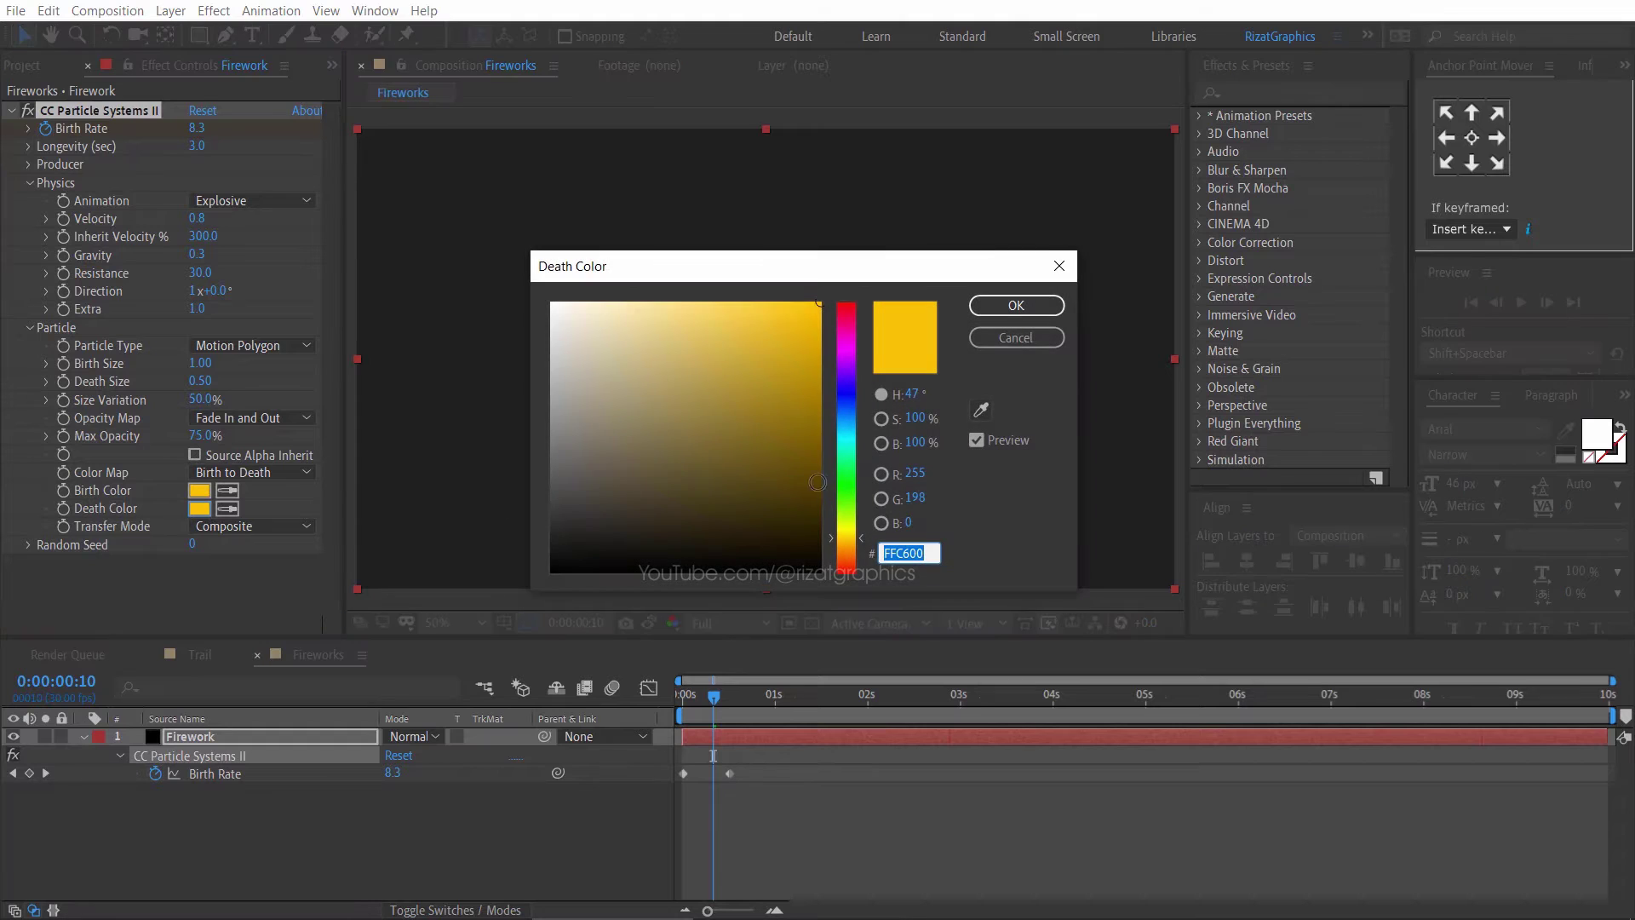
left_click(820, 437)
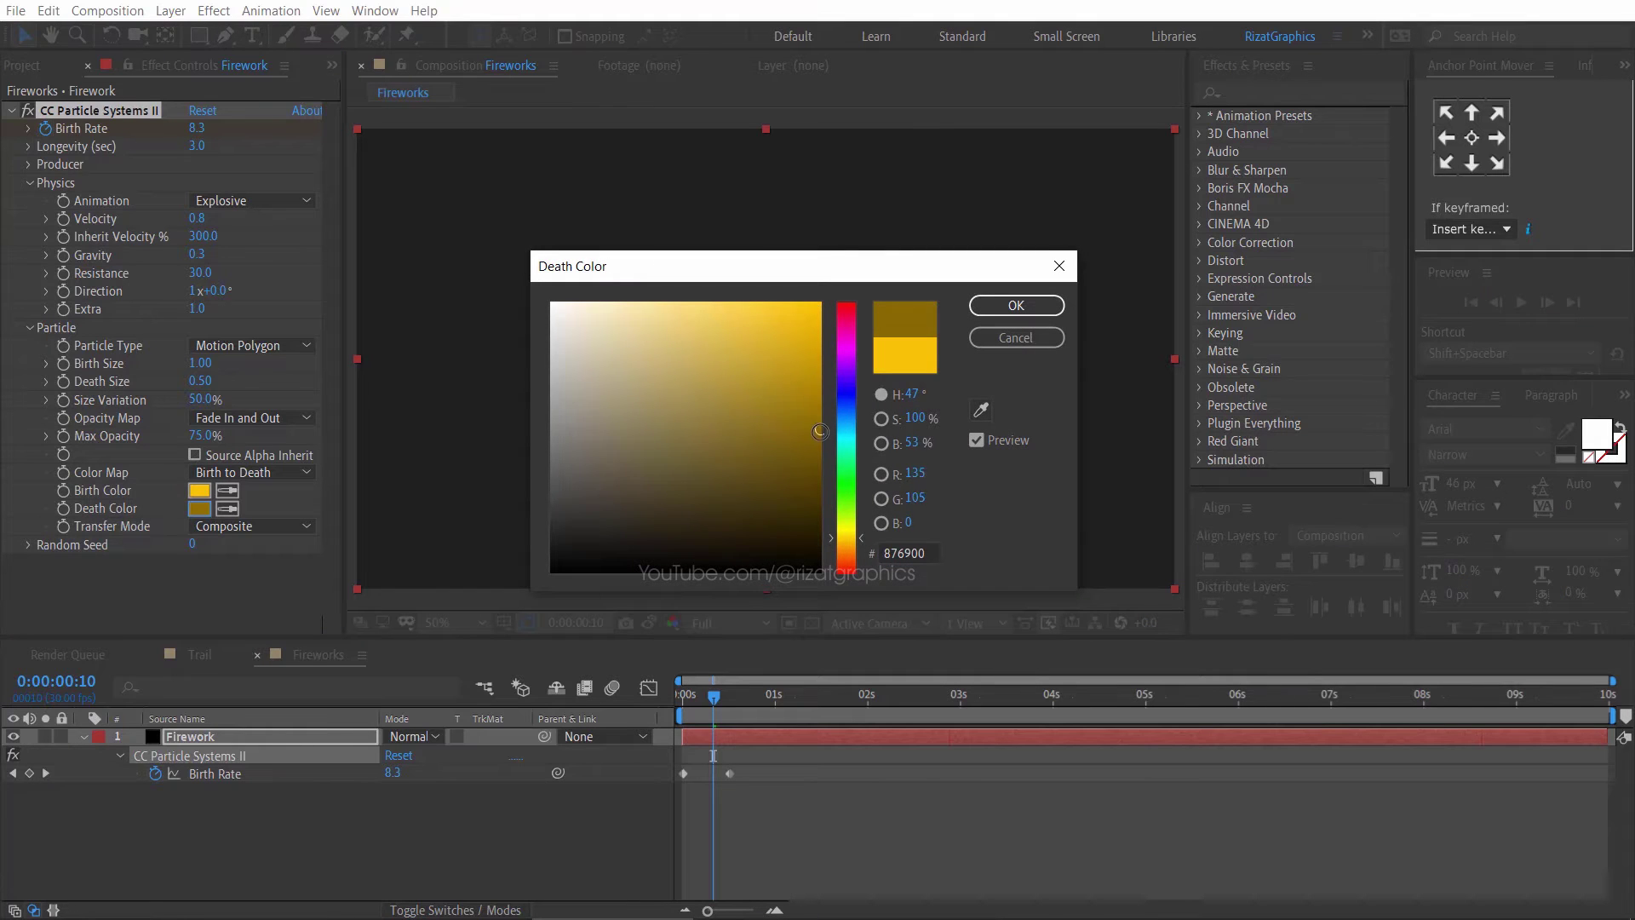
left_click(1017, 305)
- Preview the burst, then trim the Fireworks comp to a 0–5 second work area
left_click_drag(714, 697, 672, 694)
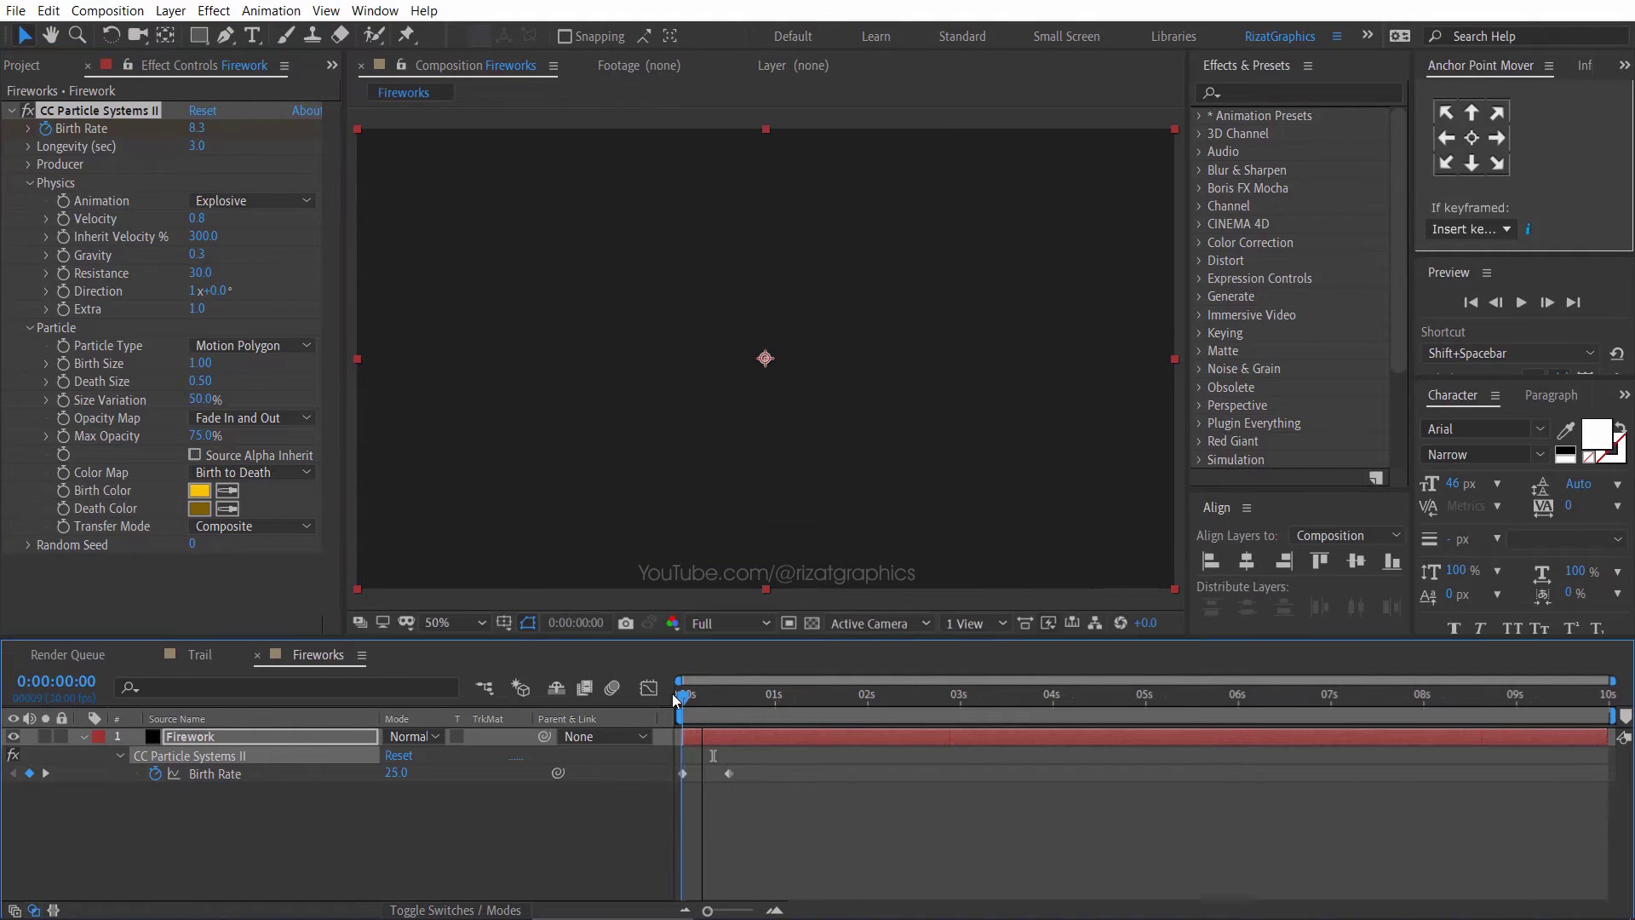
left_click(1523, 303)
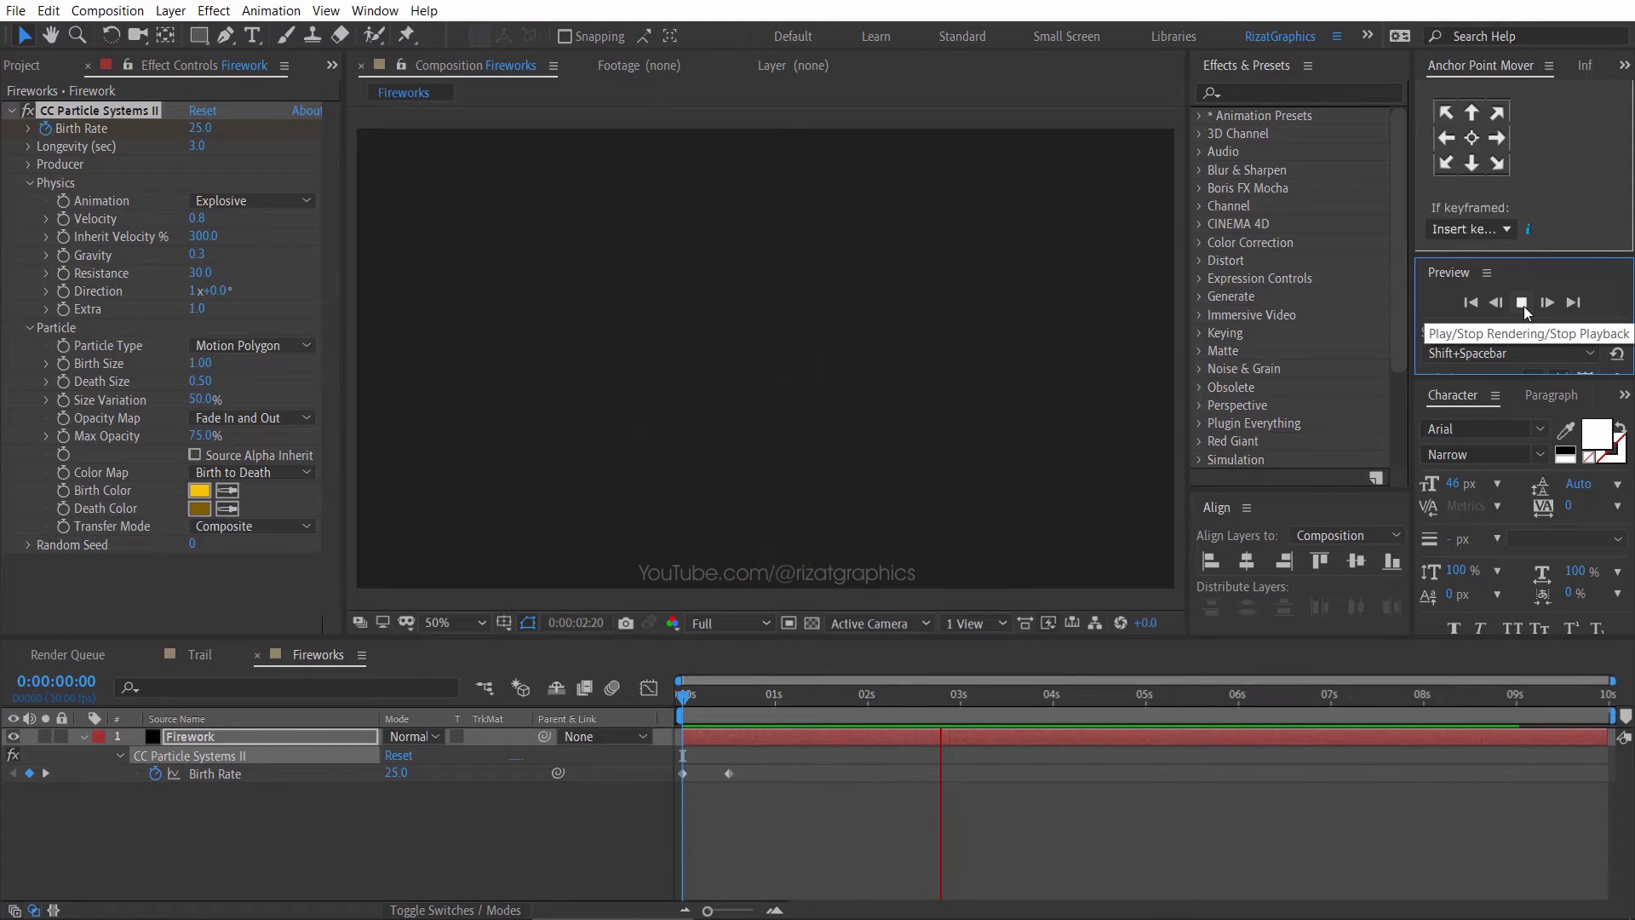
left_click(1523, 304)
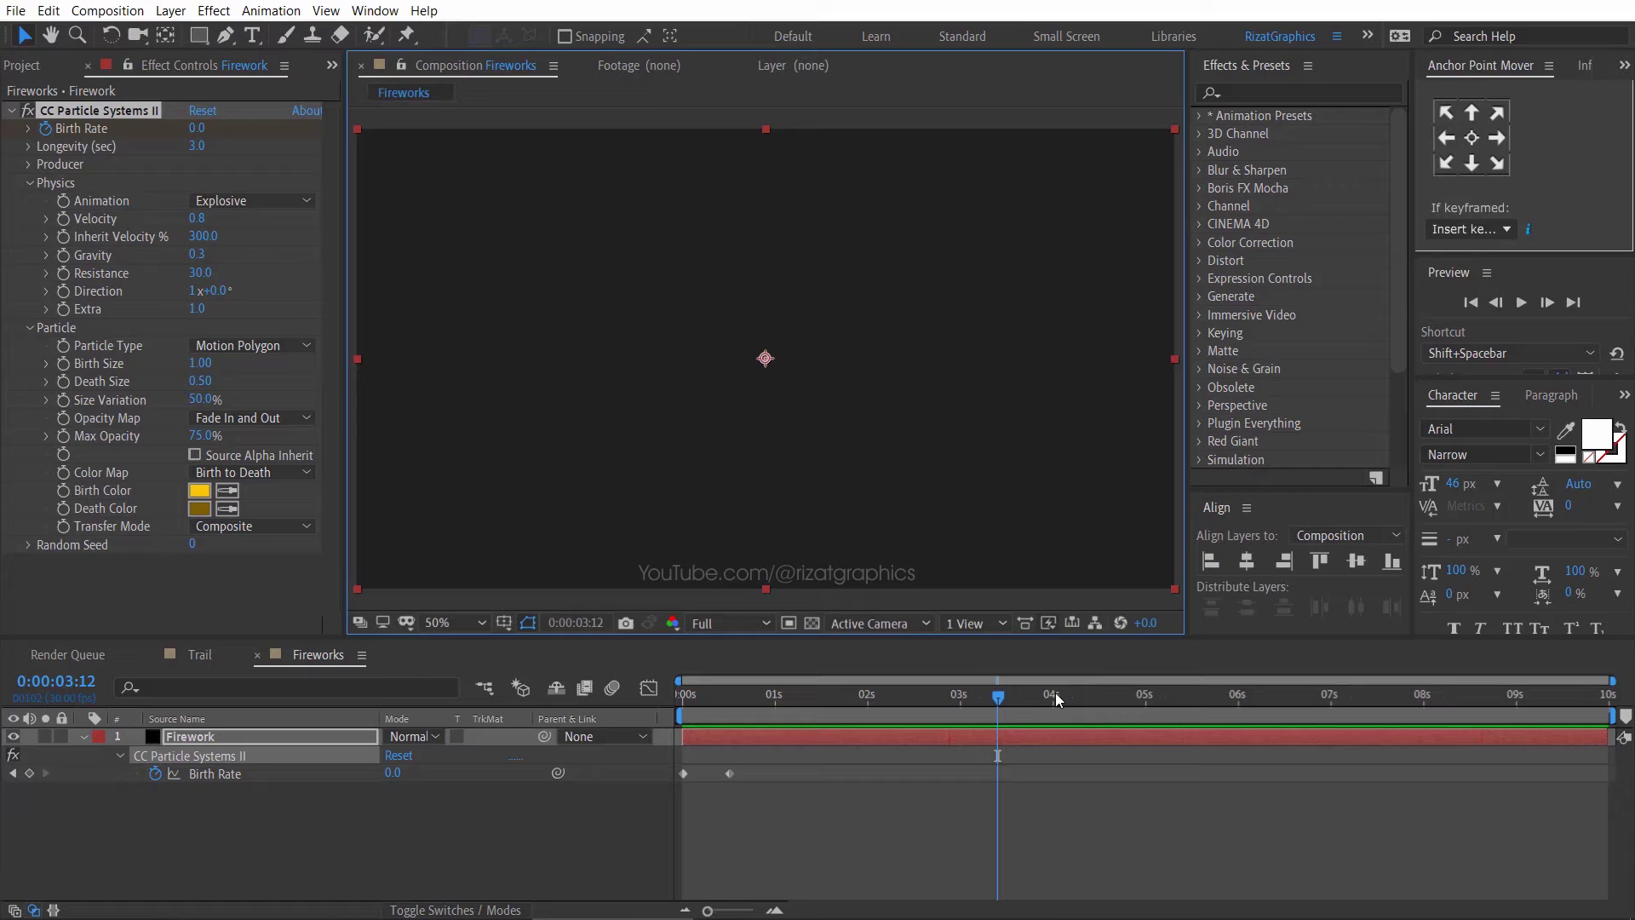
left_click(1146, 693)
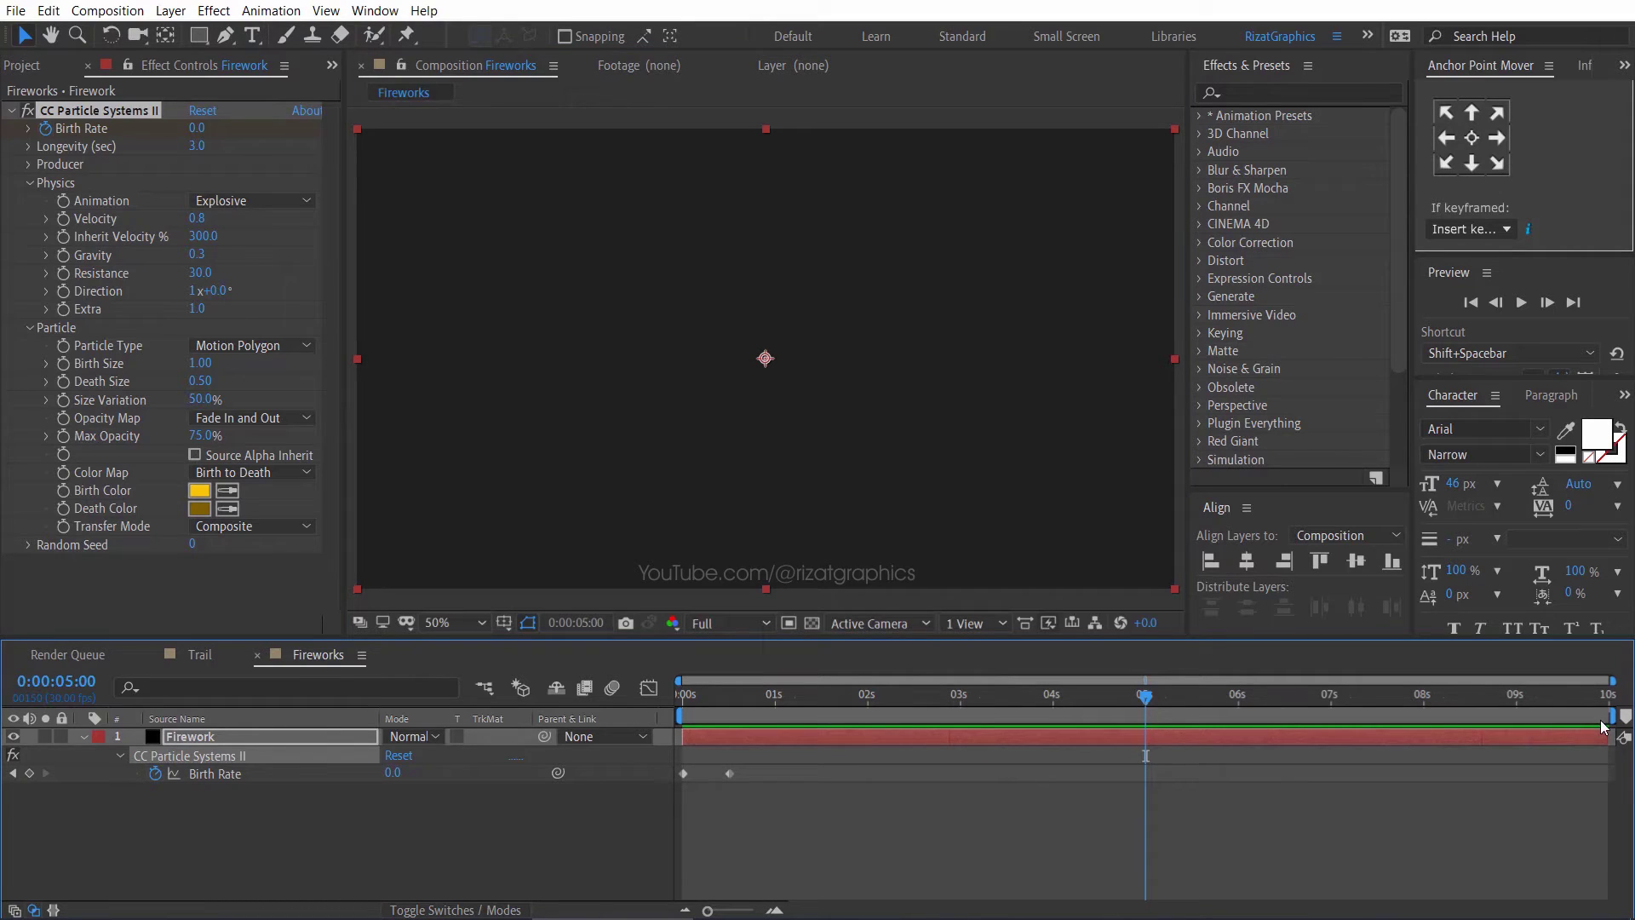
left_click_drag(1612, 716, 1147, 716)
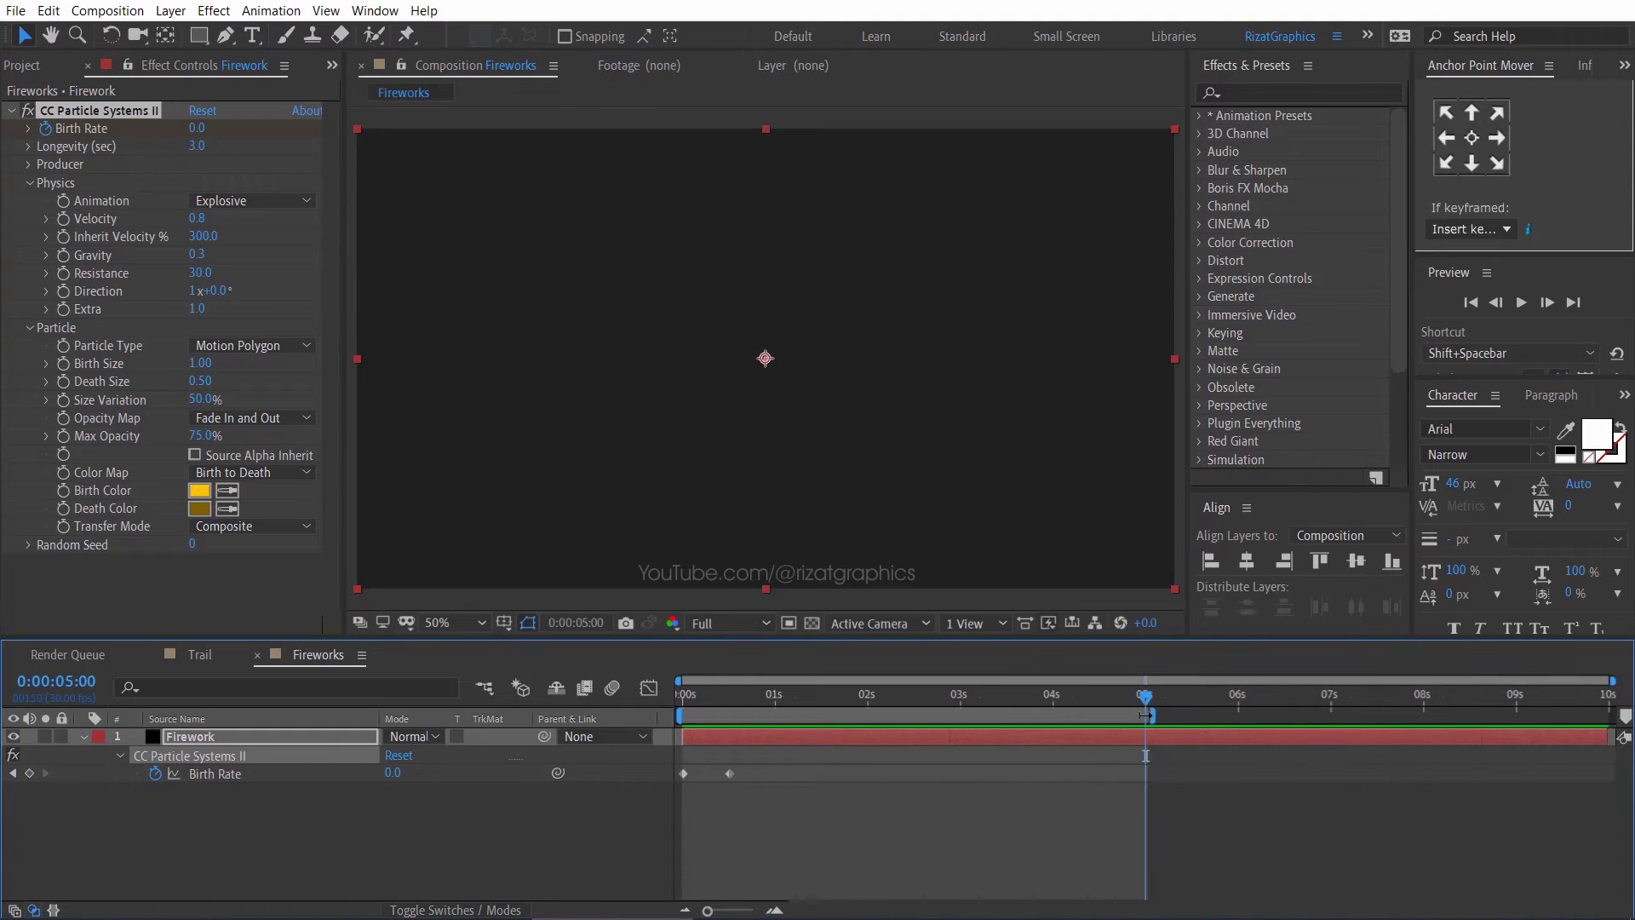
right_click(1133, 718)
left_click(1149, 770)
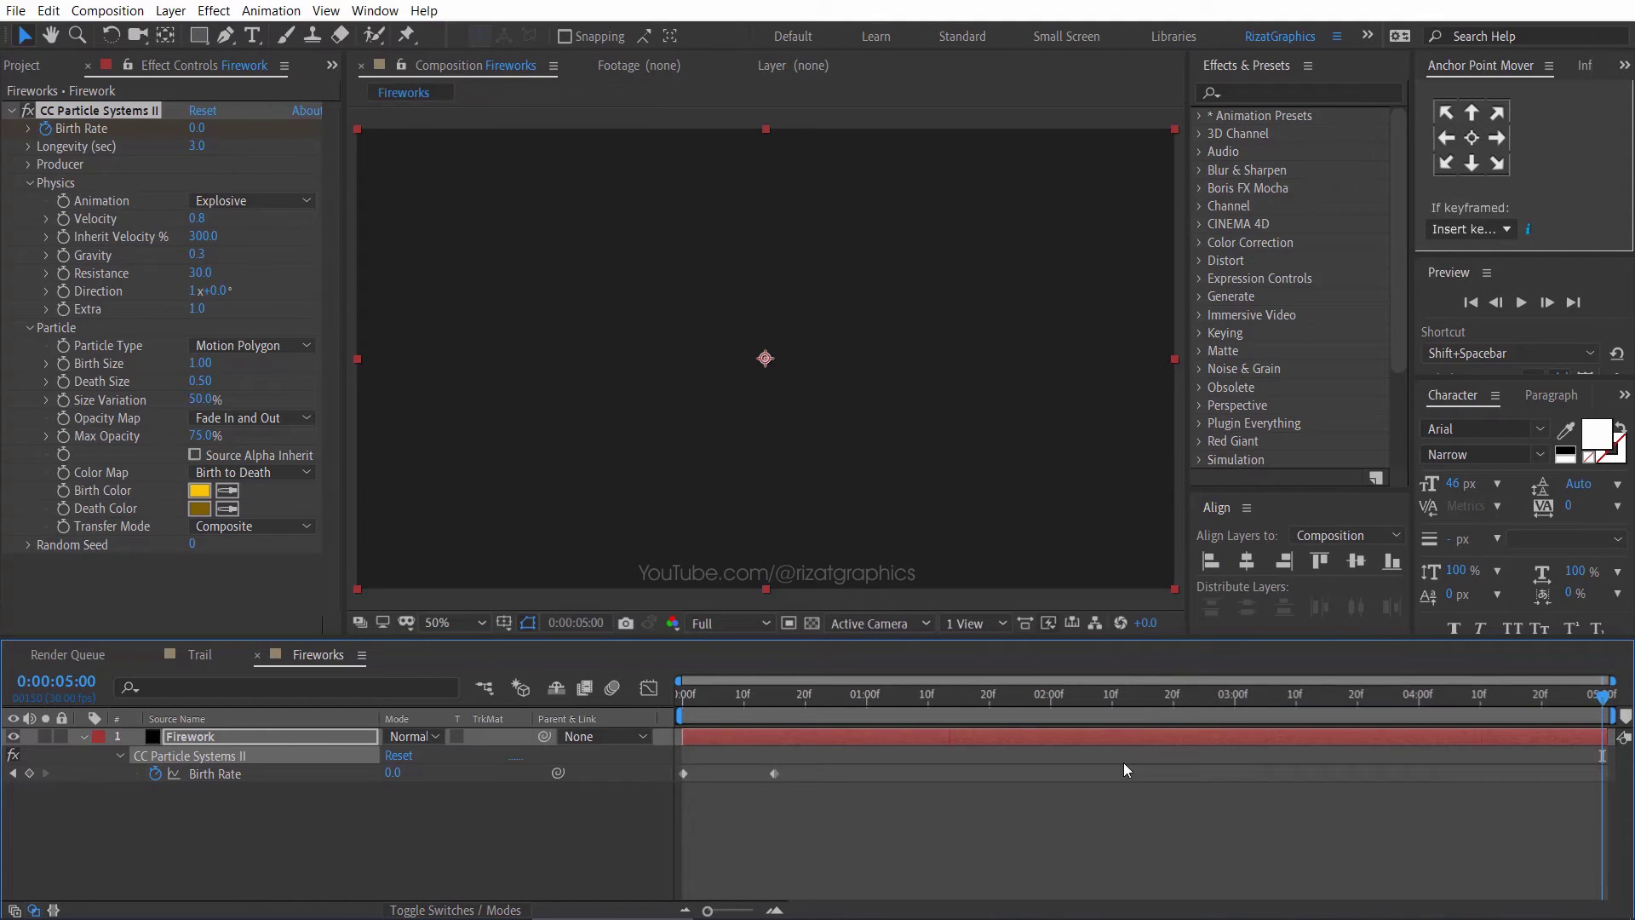
- Preview the trimmed burst from the first frame
left_click(677, 698)
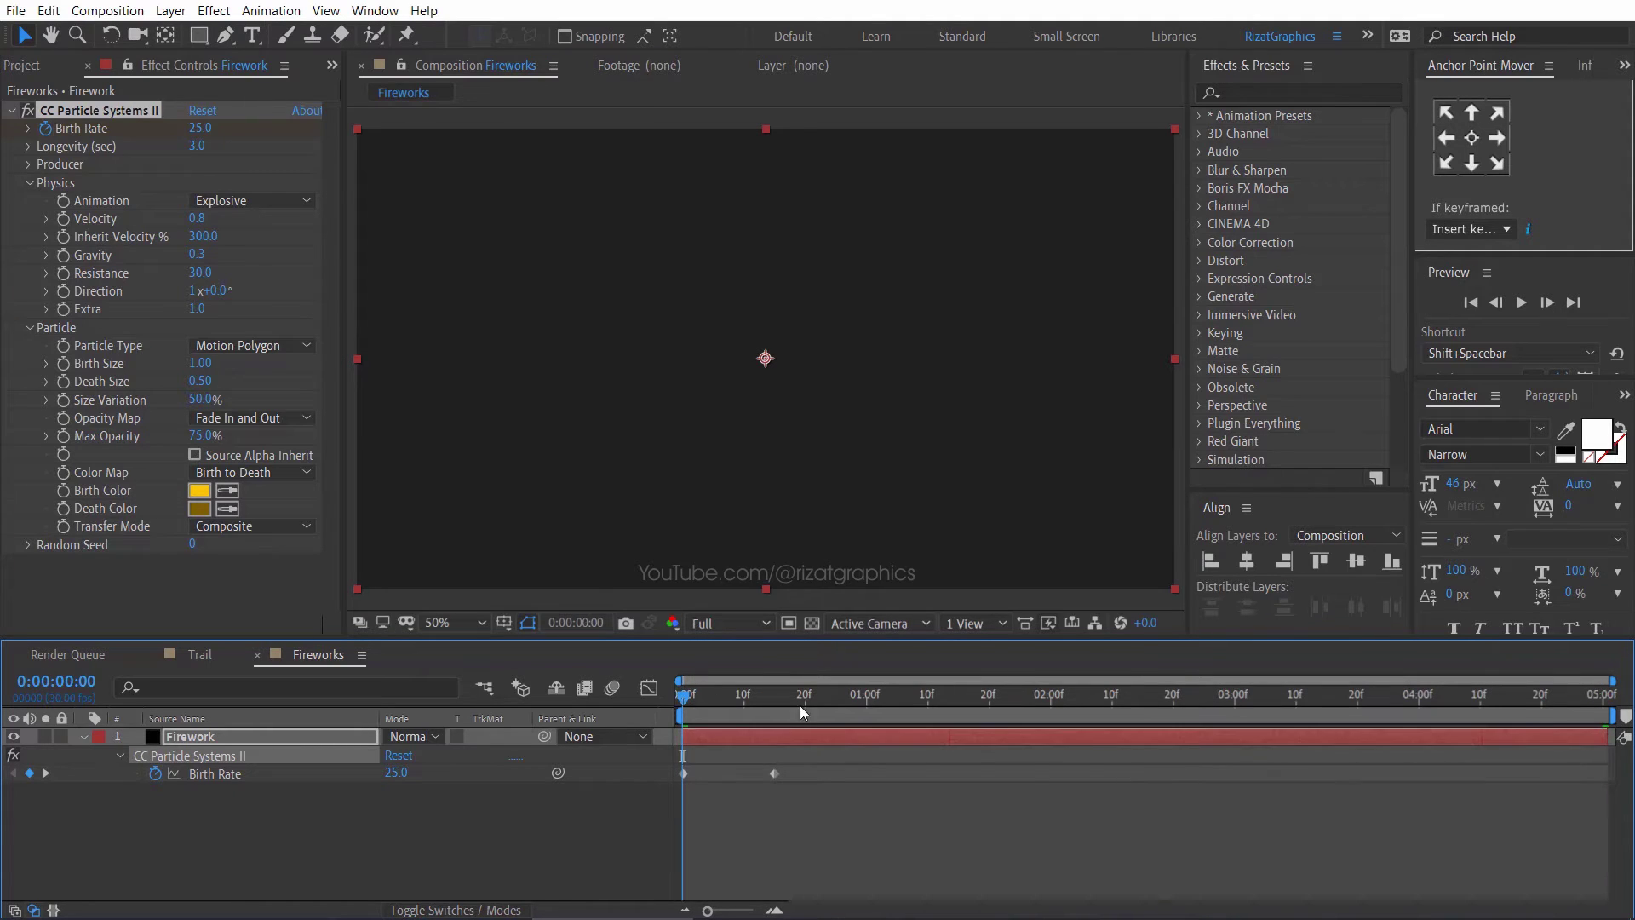
left_click(1529, 300)
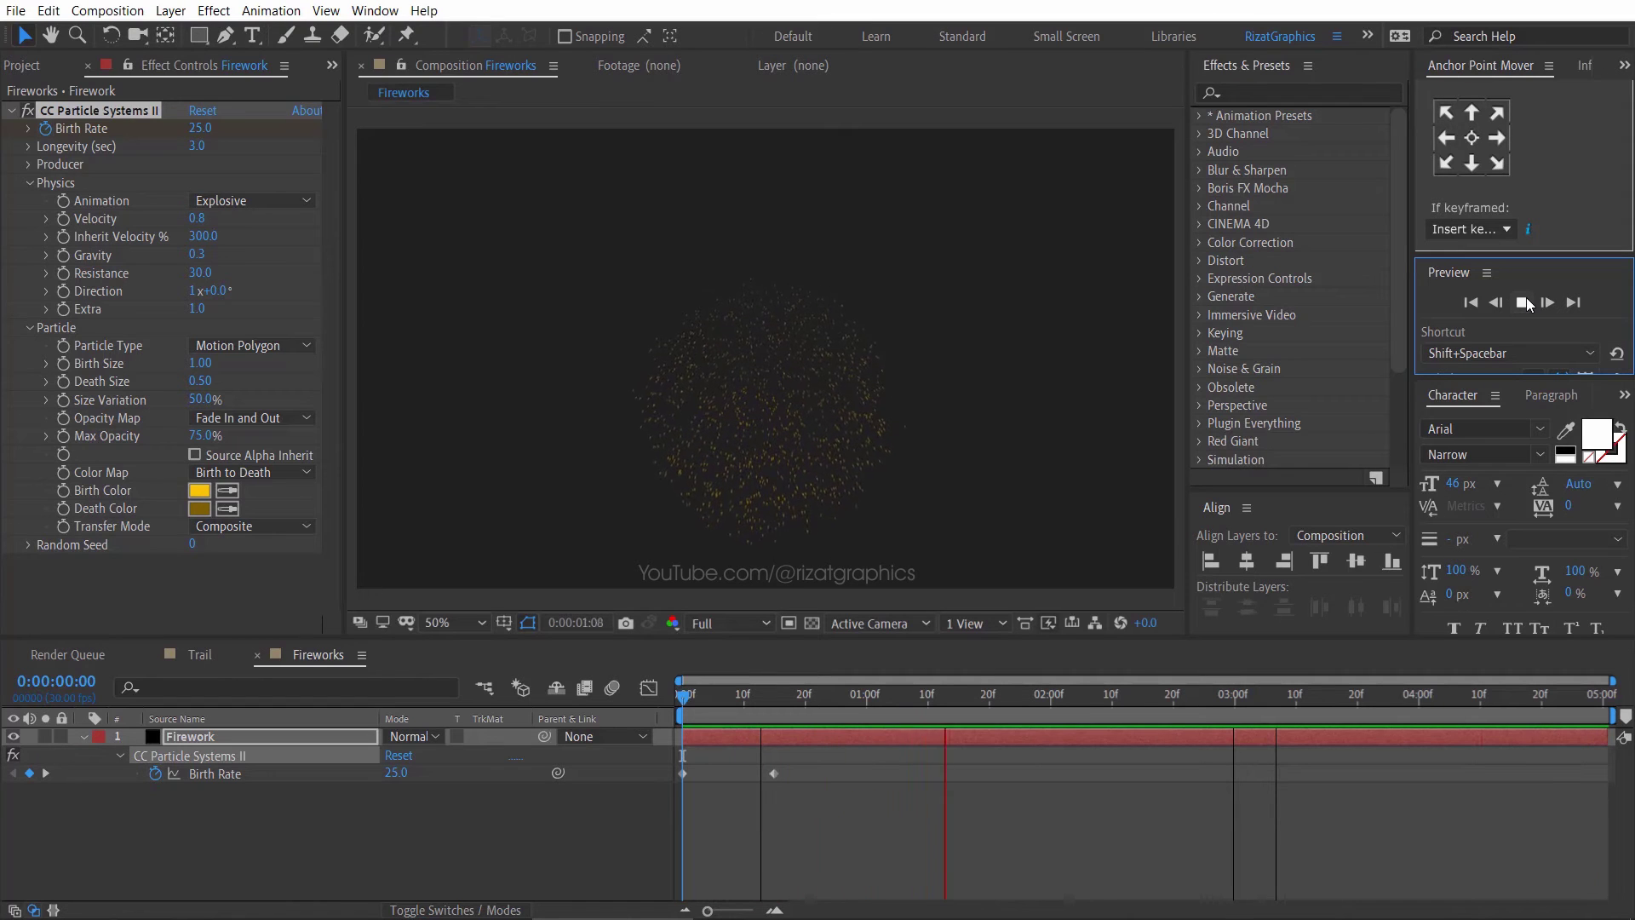
left_click(736, 416)
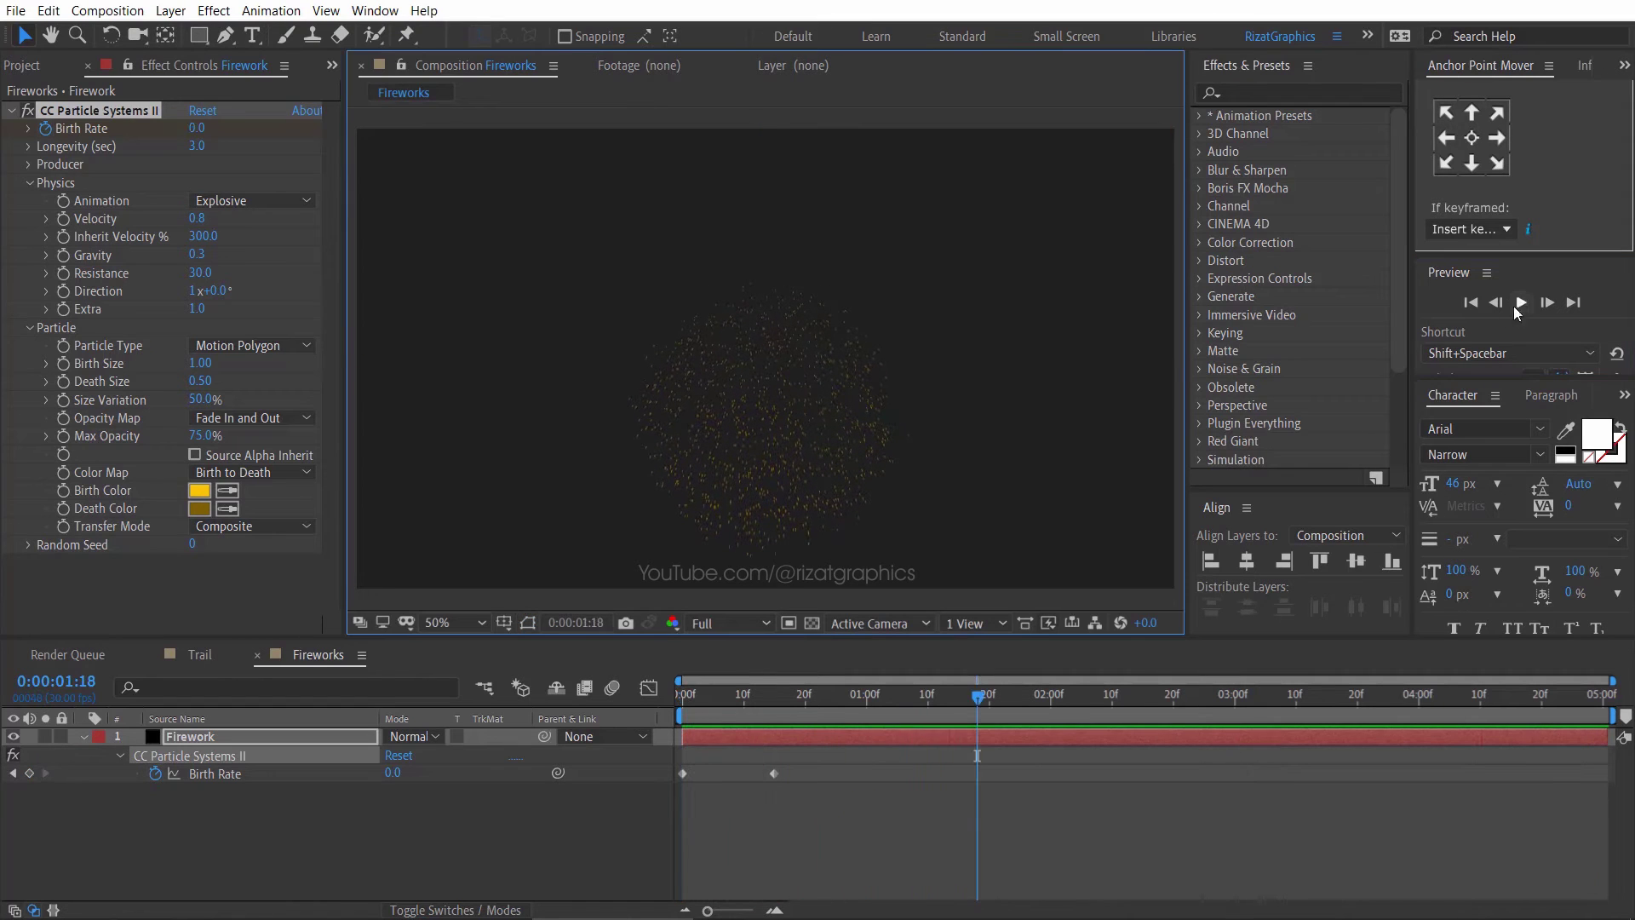
left_click(9, 112)
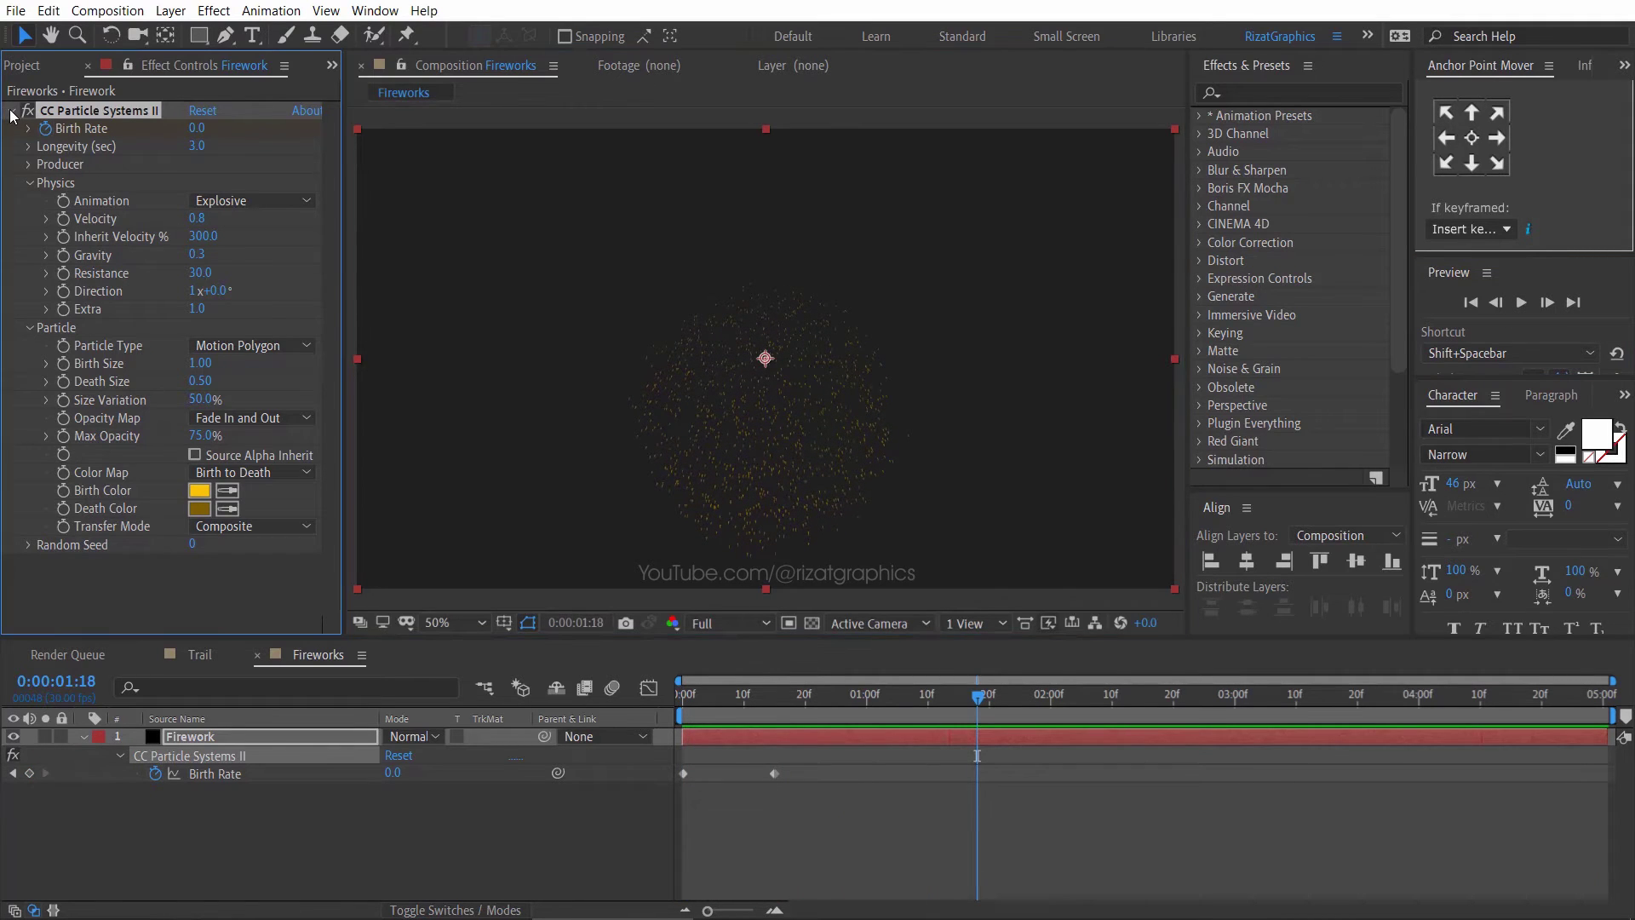
- Apply Glow to the Firework layer with a 3.0% threshold and 15.0 radius
left_click(1251, 91)
type("glow")
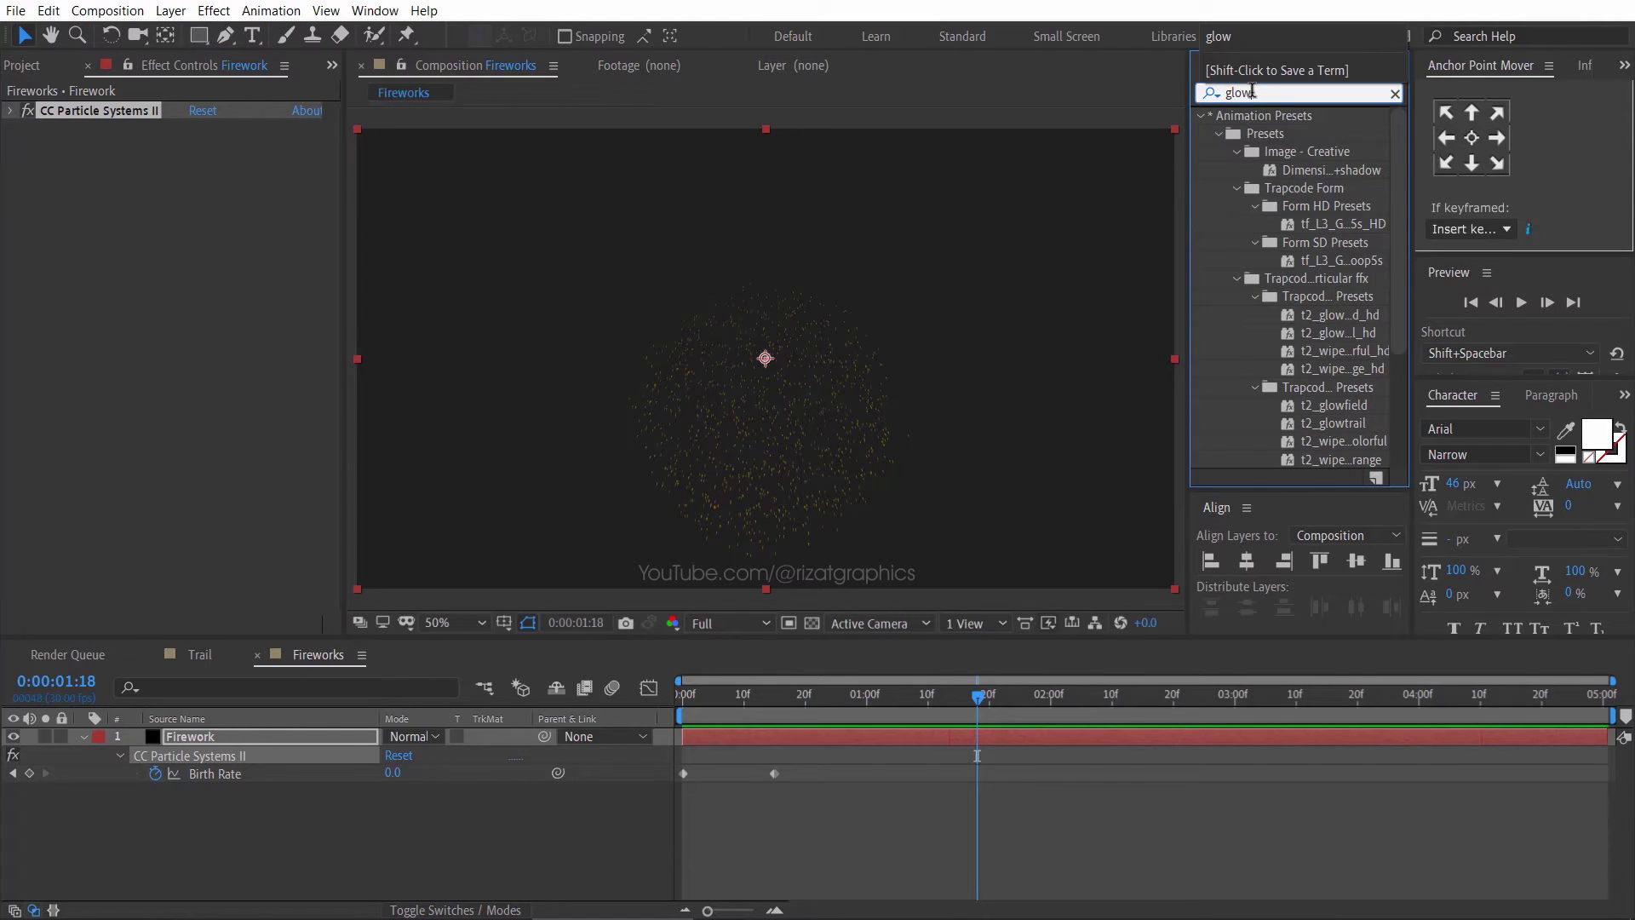
scroll(1279, 250, "down", 3)
left_click_drag(1262, 443, 175, 364)
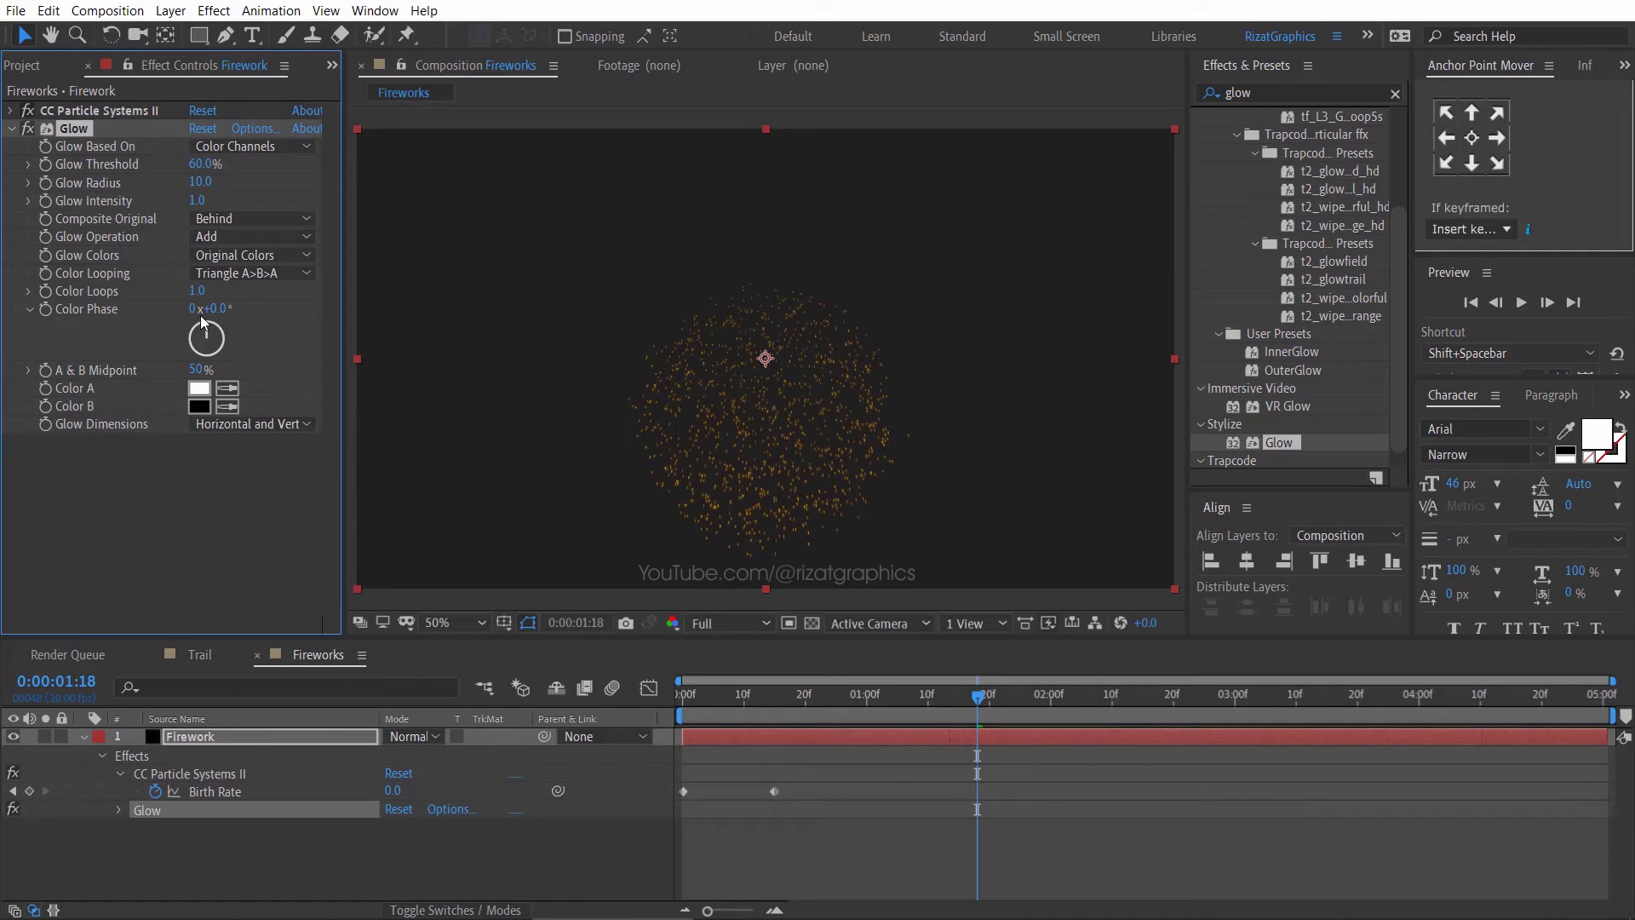
left_click(196, 163)
type("3.0")
key("Tab")
type("15")
left_click(274, 169)
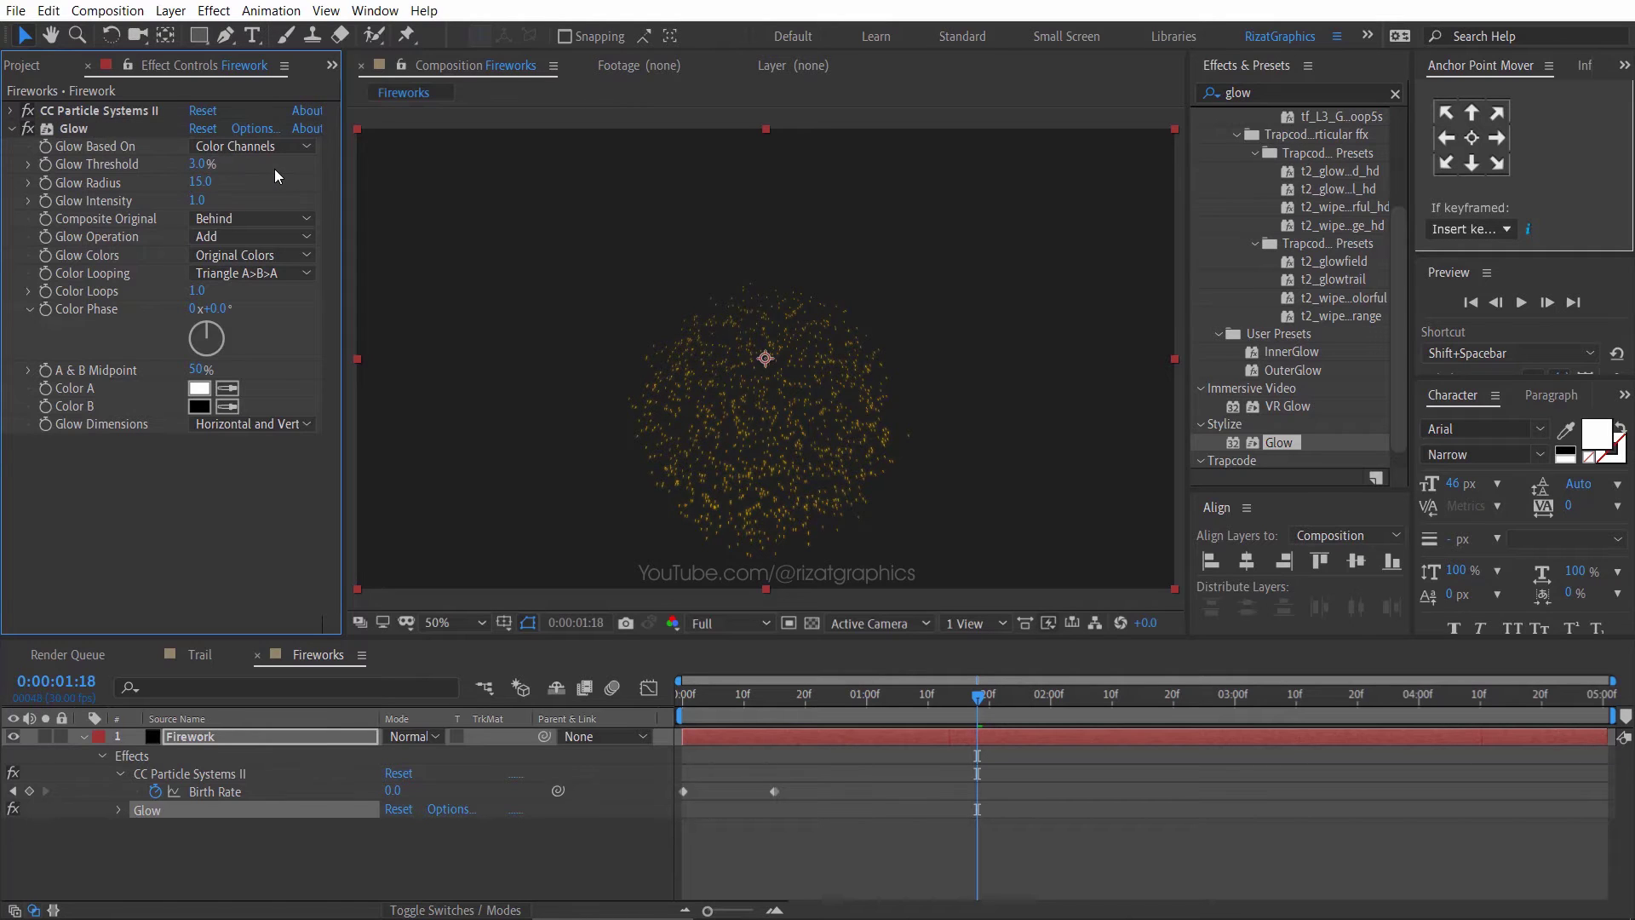
- Duplicate the Glow as Glow 2 and preview the brighter burst
left_click(73, 129)
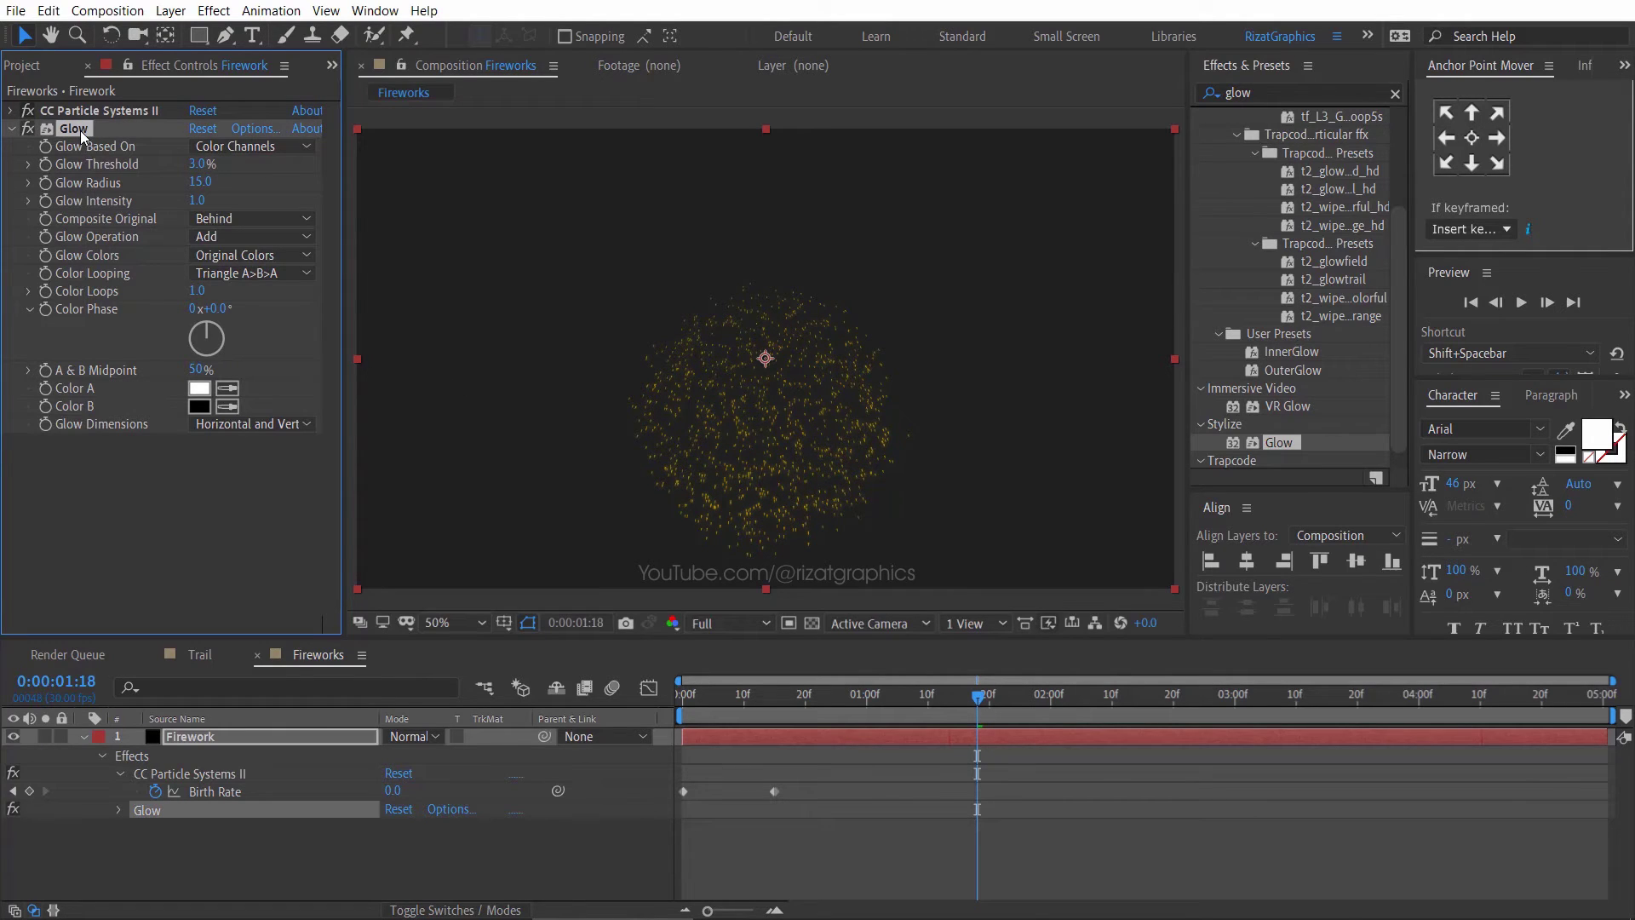
key("ctrl+d")
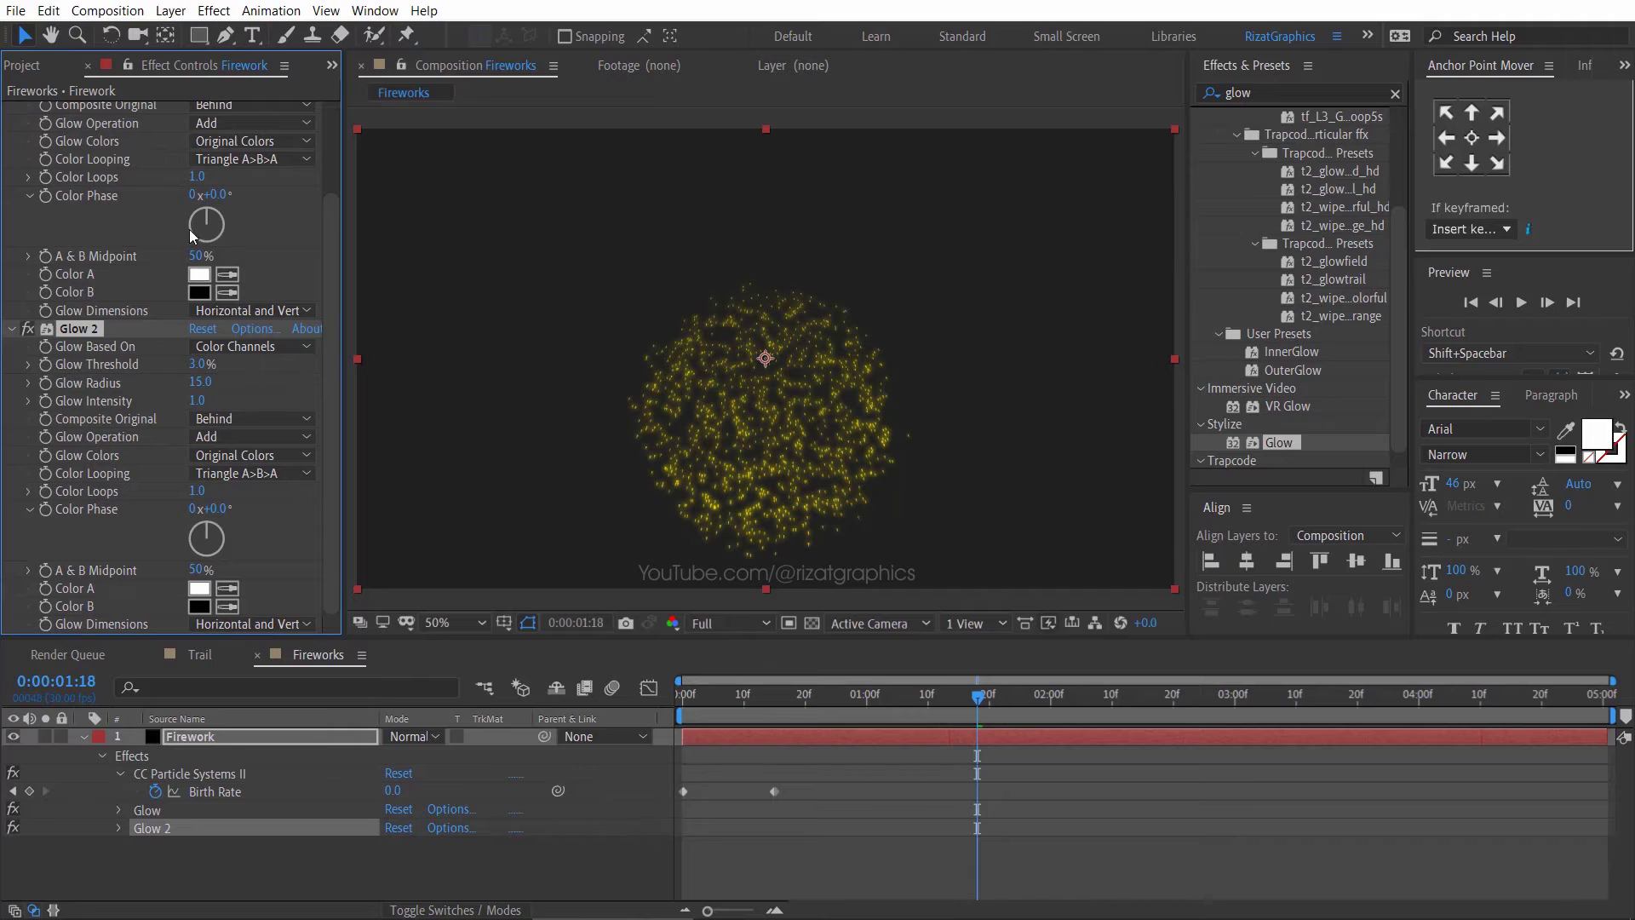
left_click(682, 700)
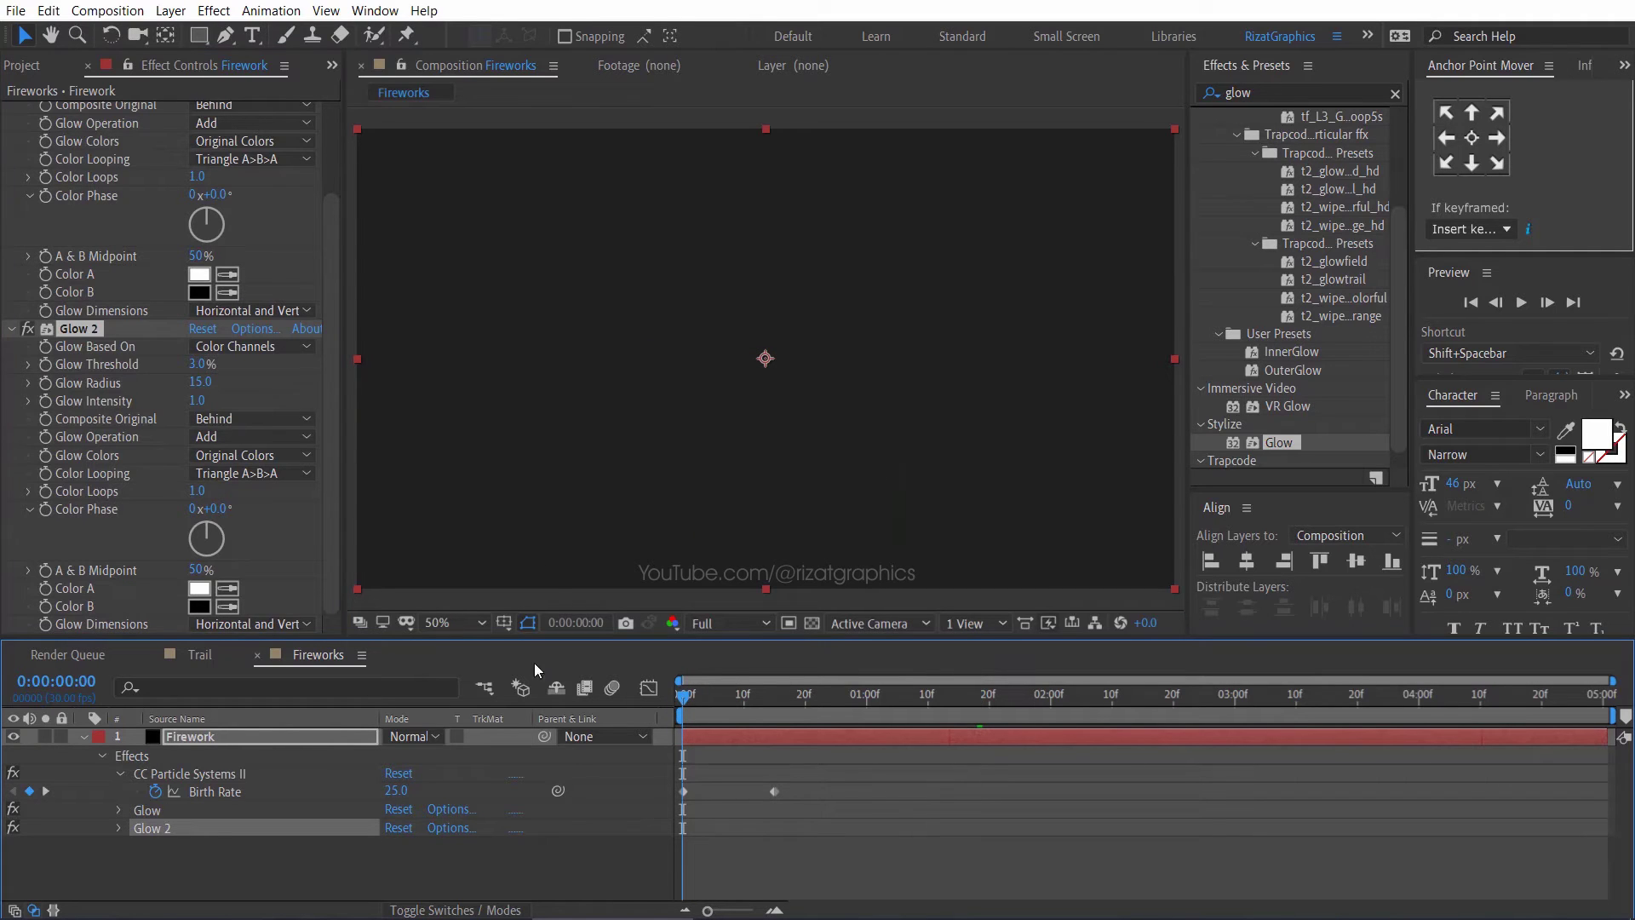
left_click(11, 329)
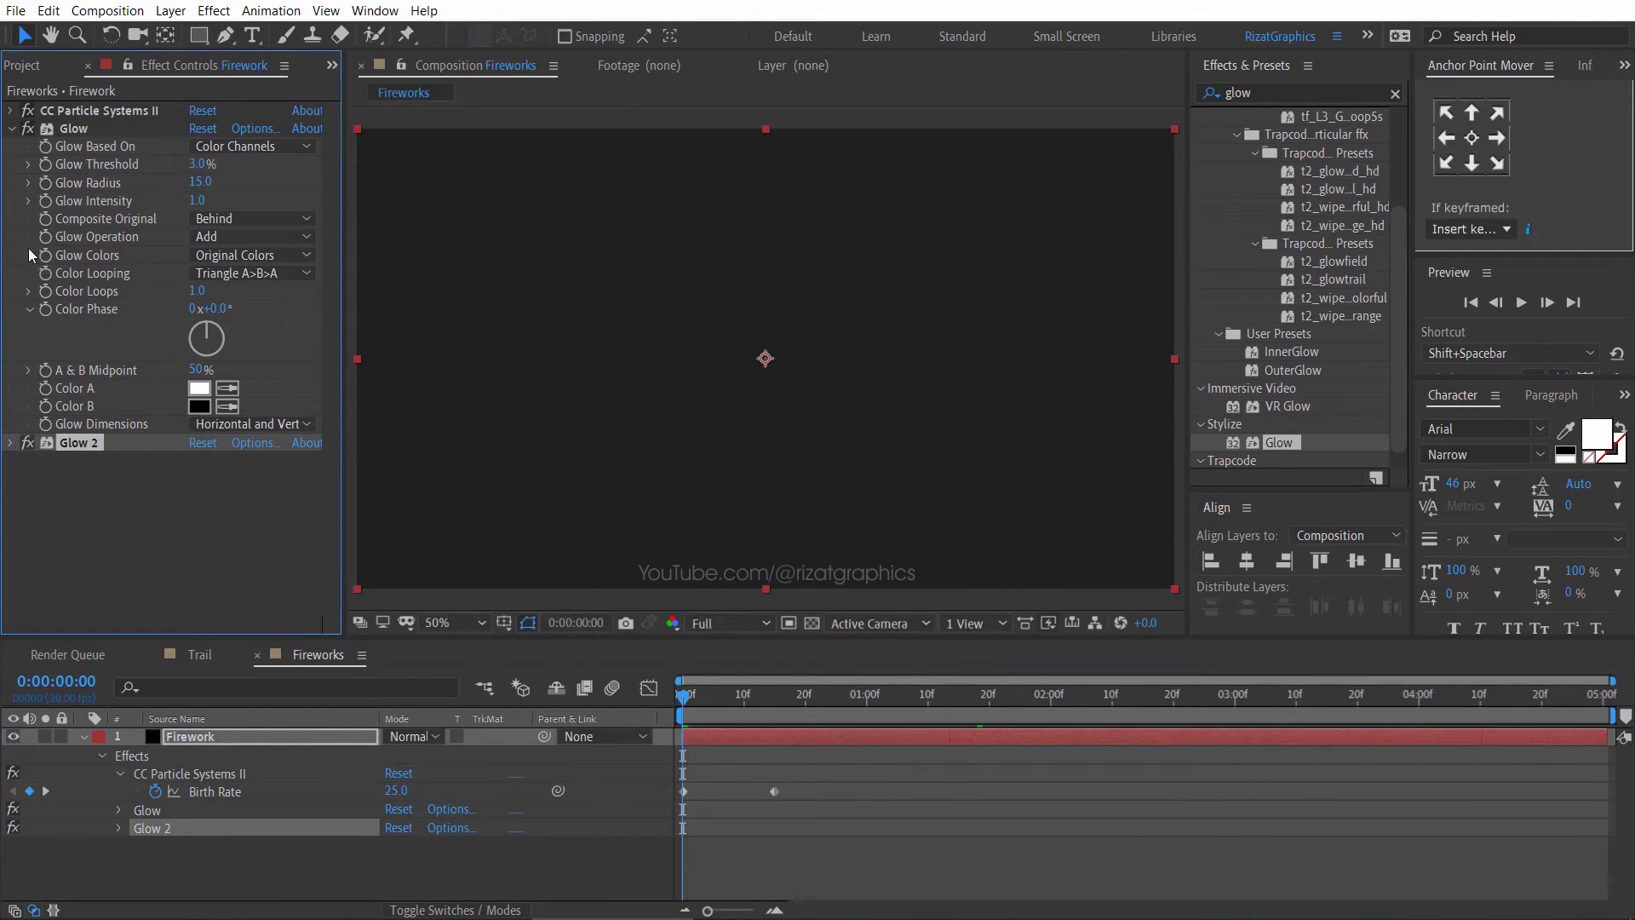
left_click(12, 128)
left_click(92, 108)
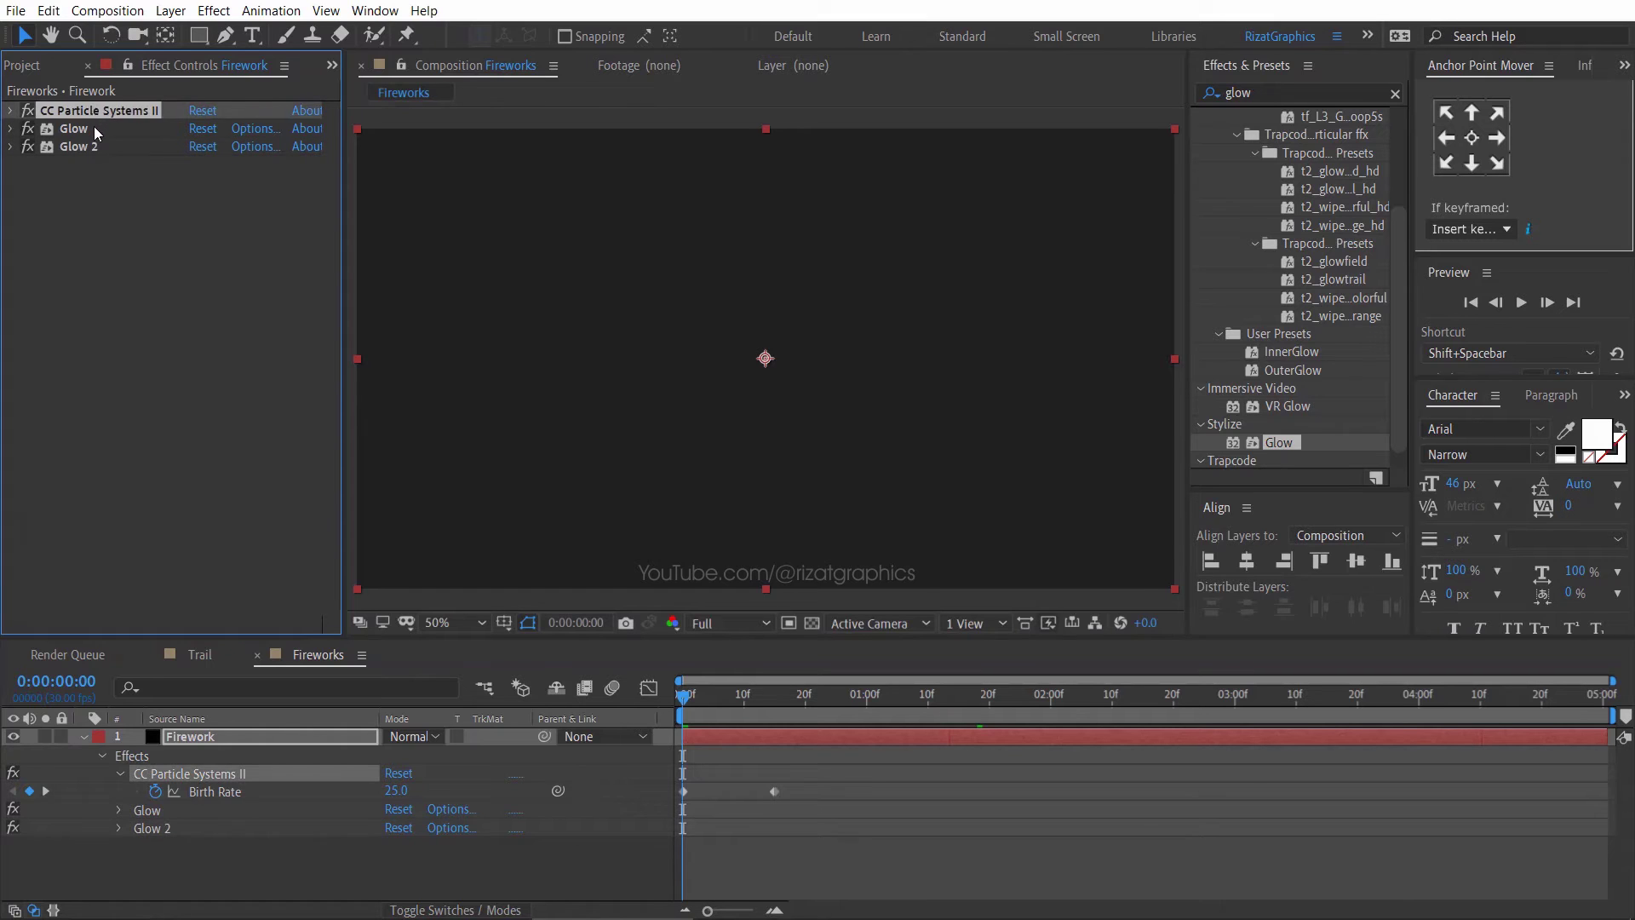
left_click(93, 128)
left_click(95, 145)
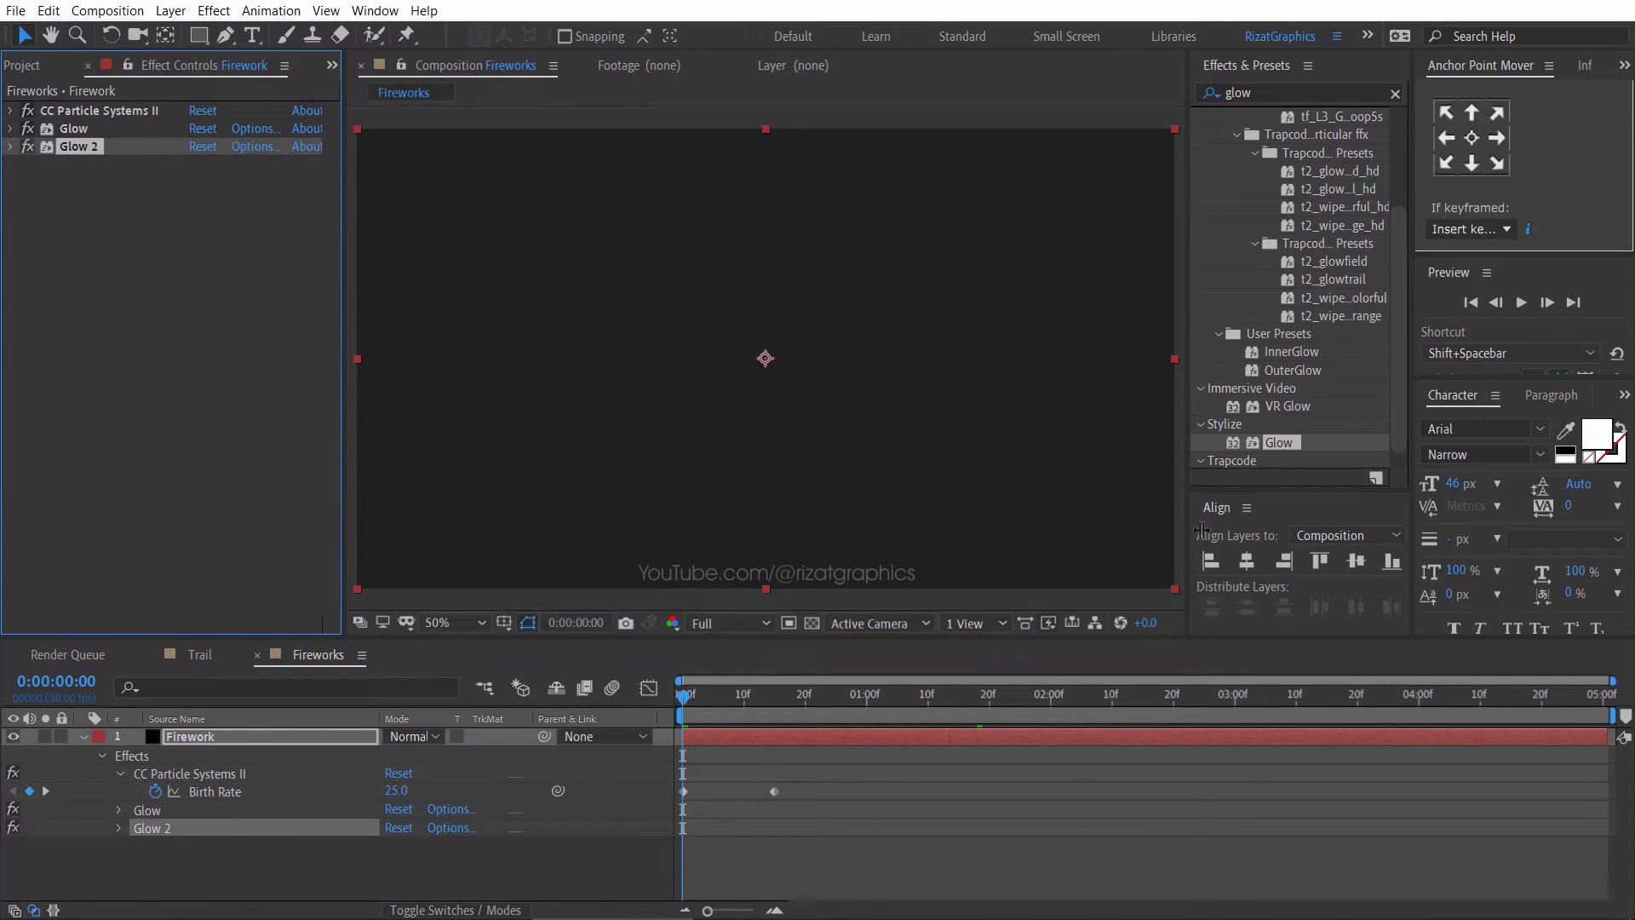
left_click(1522, 303)
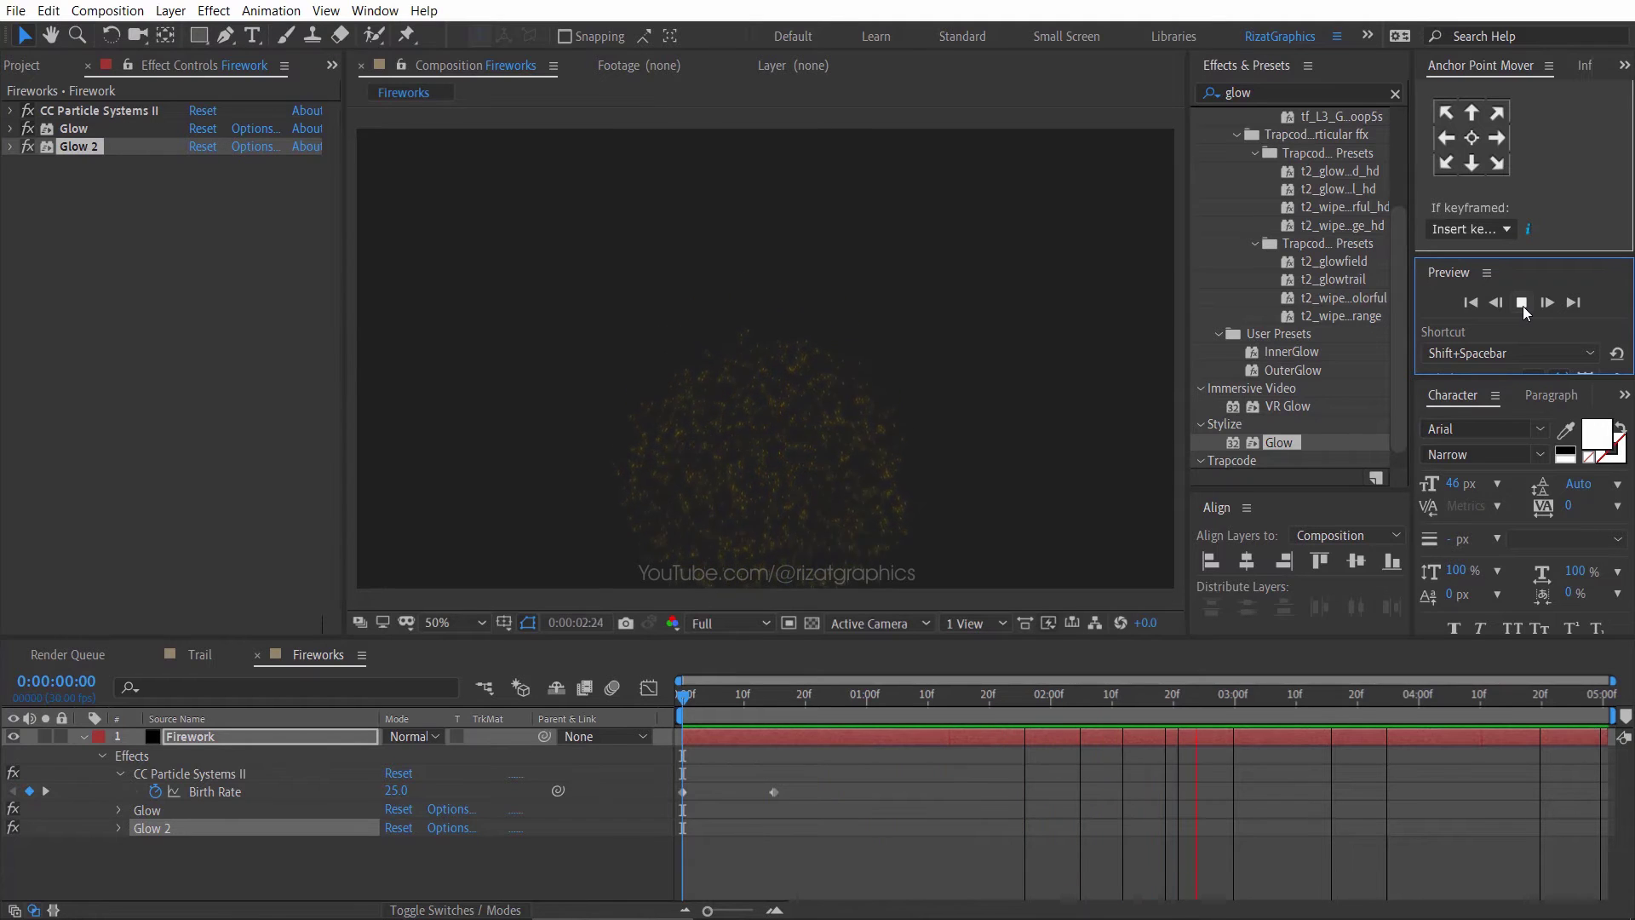
left_click(1522, 303)
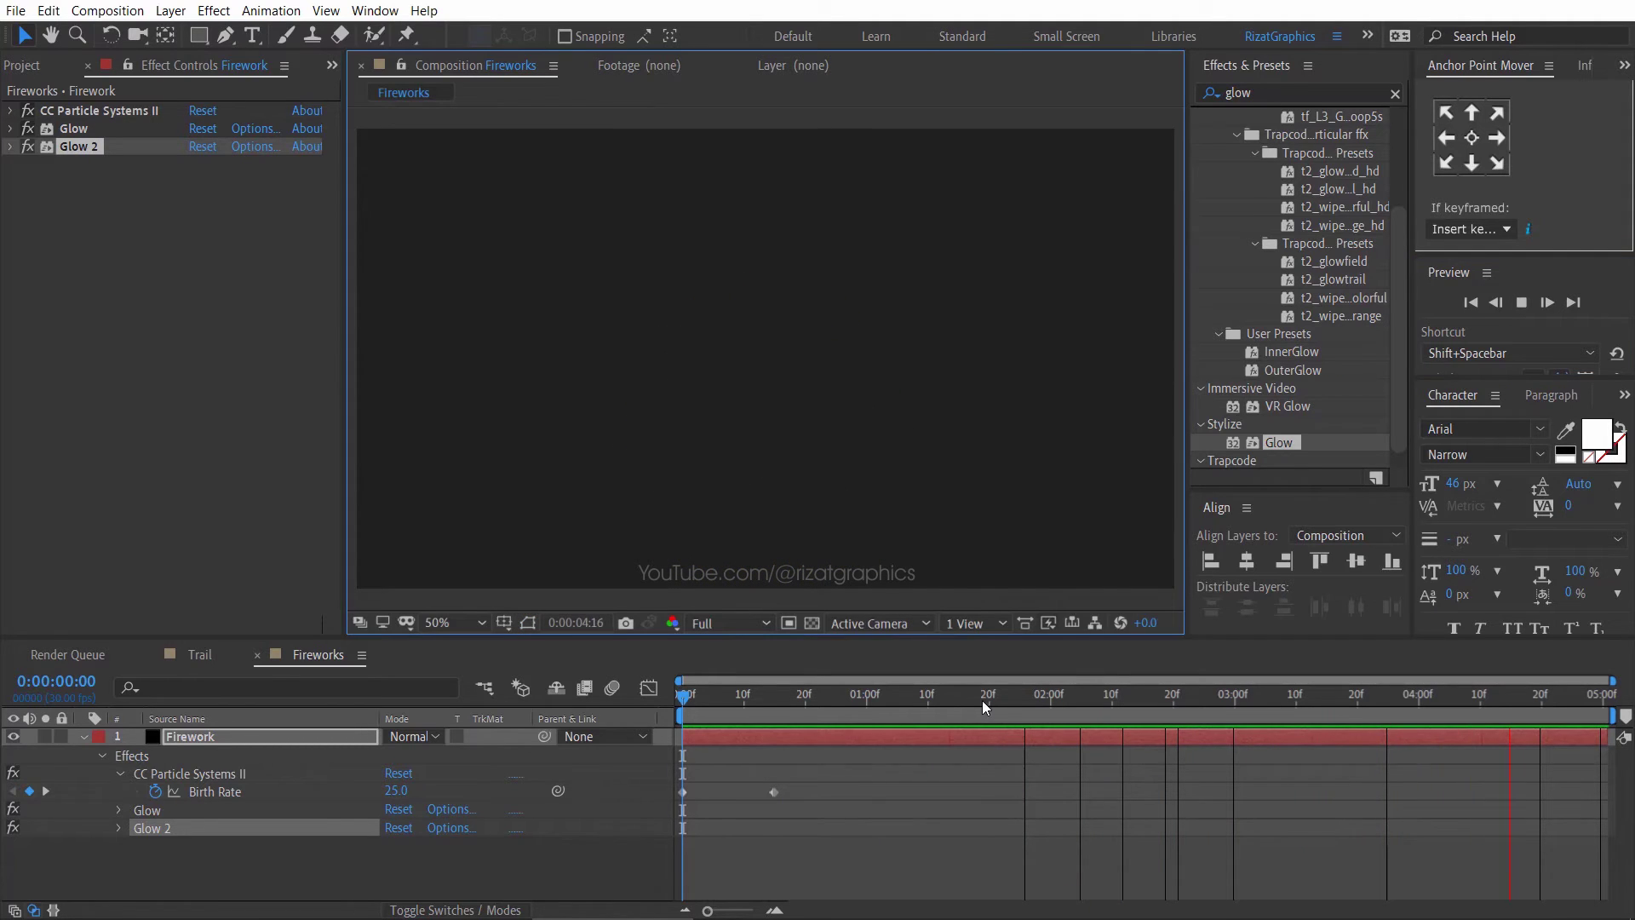
left_click_drag(969, 702, 1060, 697)
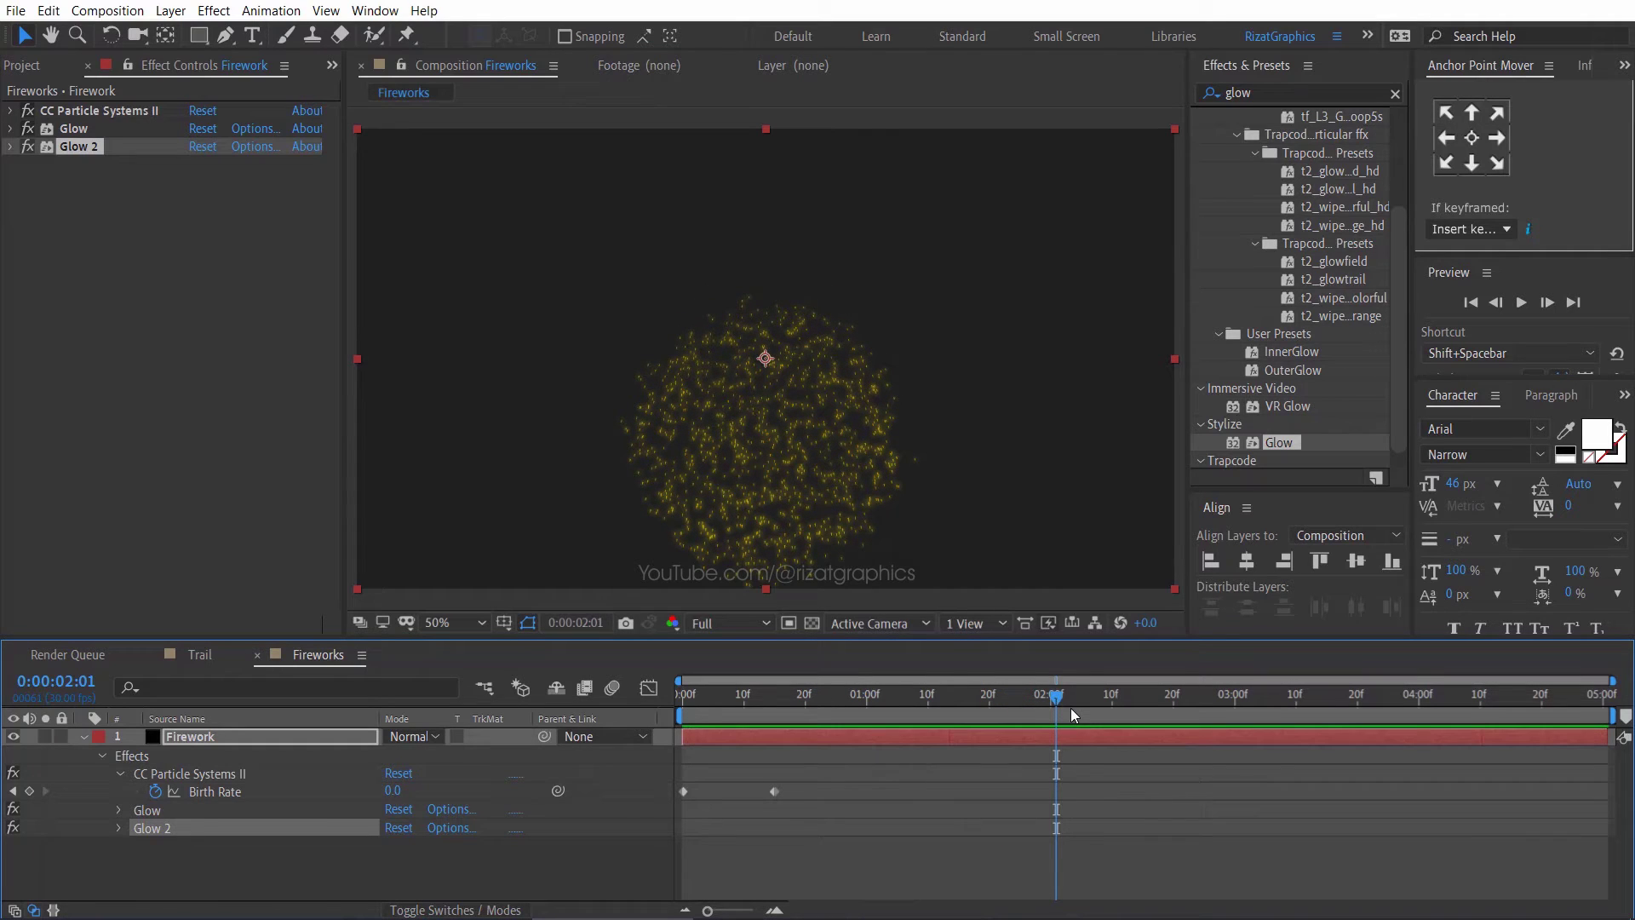
- Drag the CC Particle Systems II Producer point upward above centre, then preview the burst
left_click(11, 112)
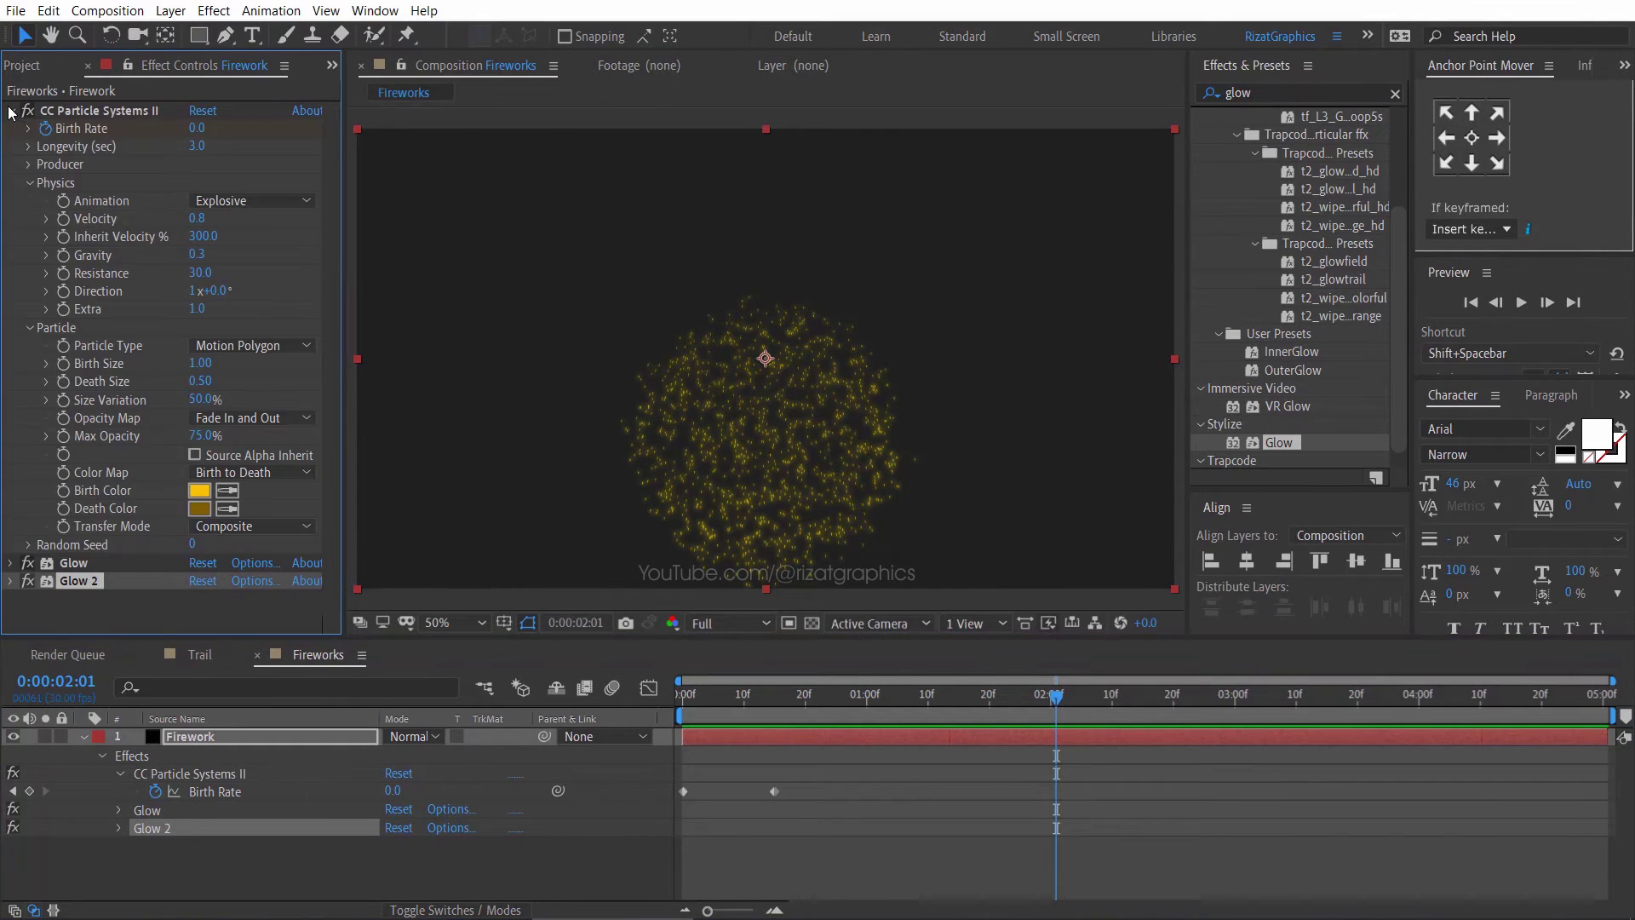
left_click(127, 114)
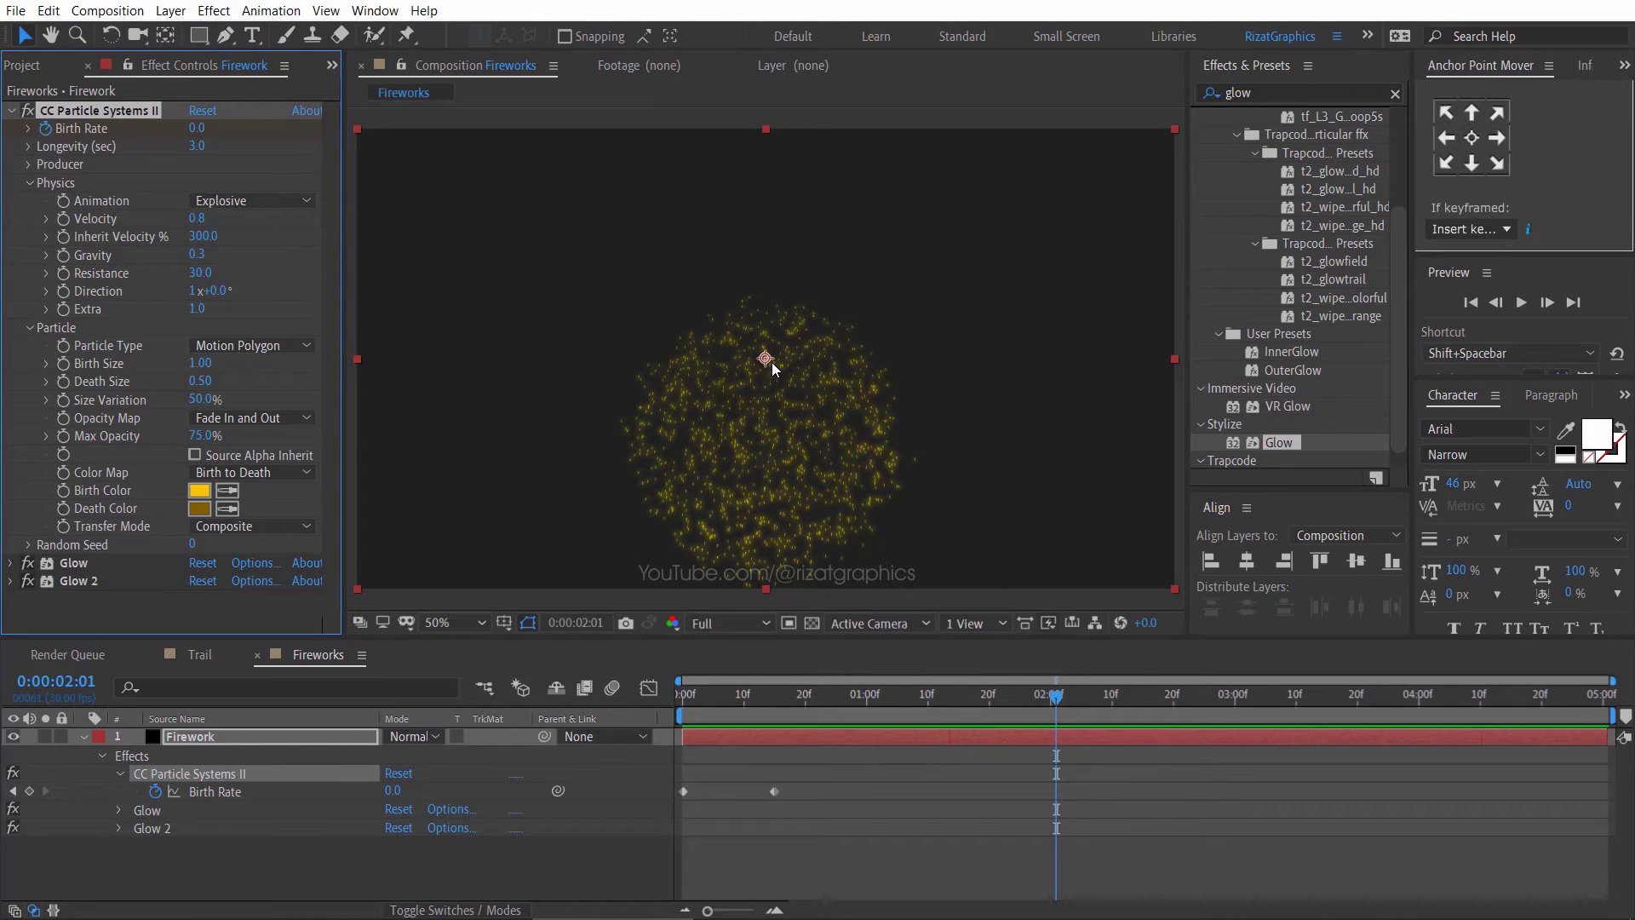
left_click_drag(766, 358, 768, 227)
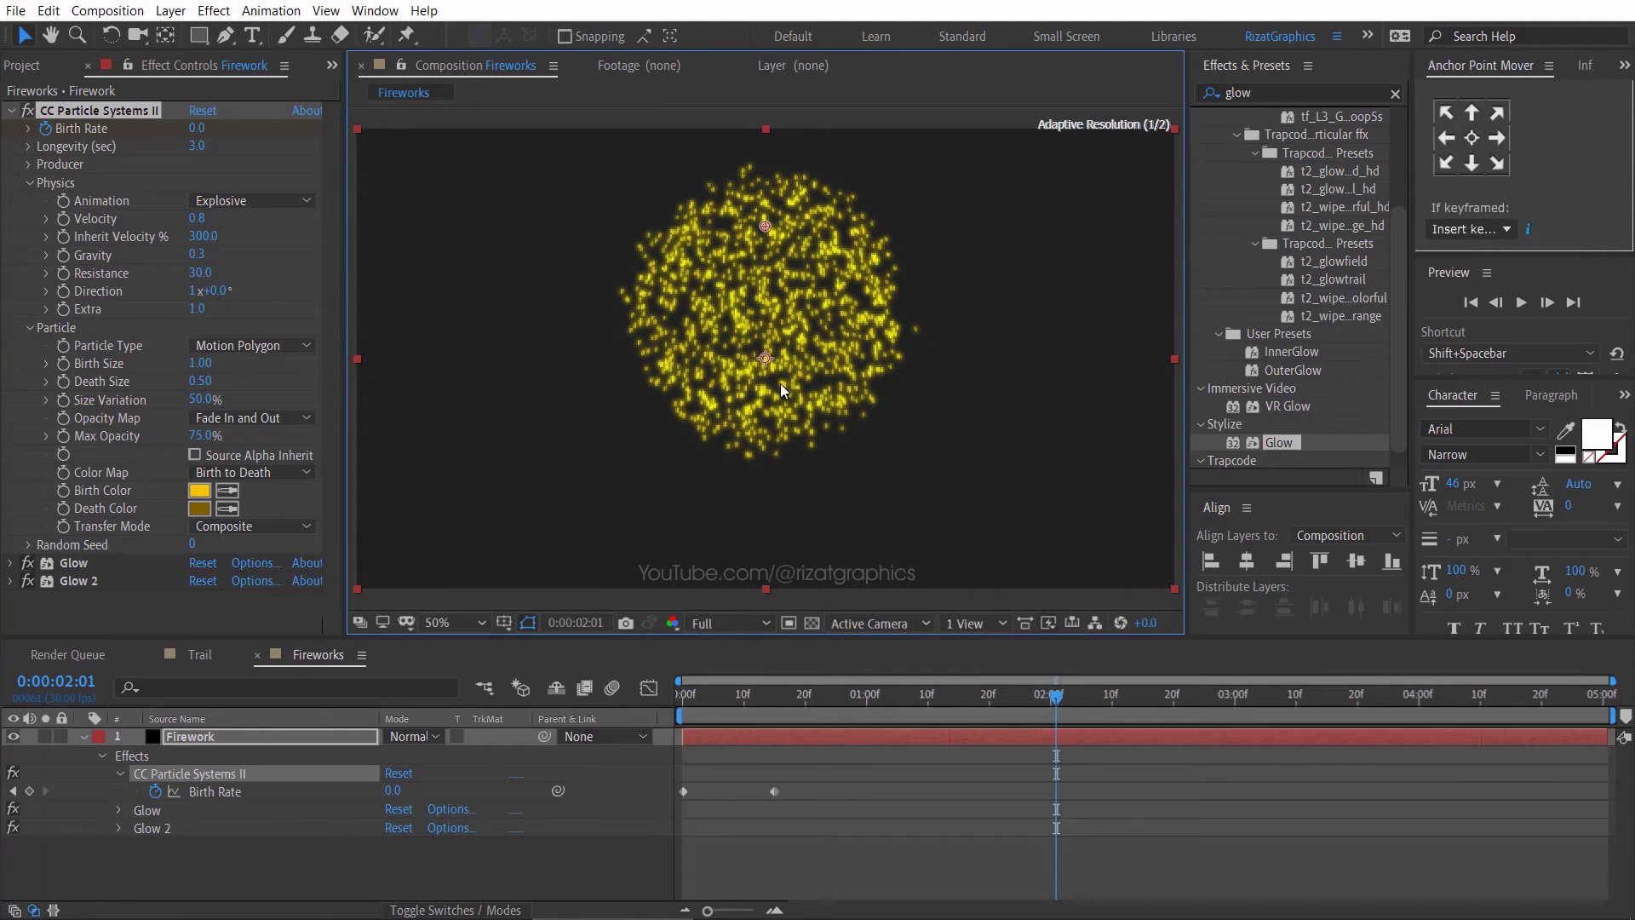
left_click(686, 691)
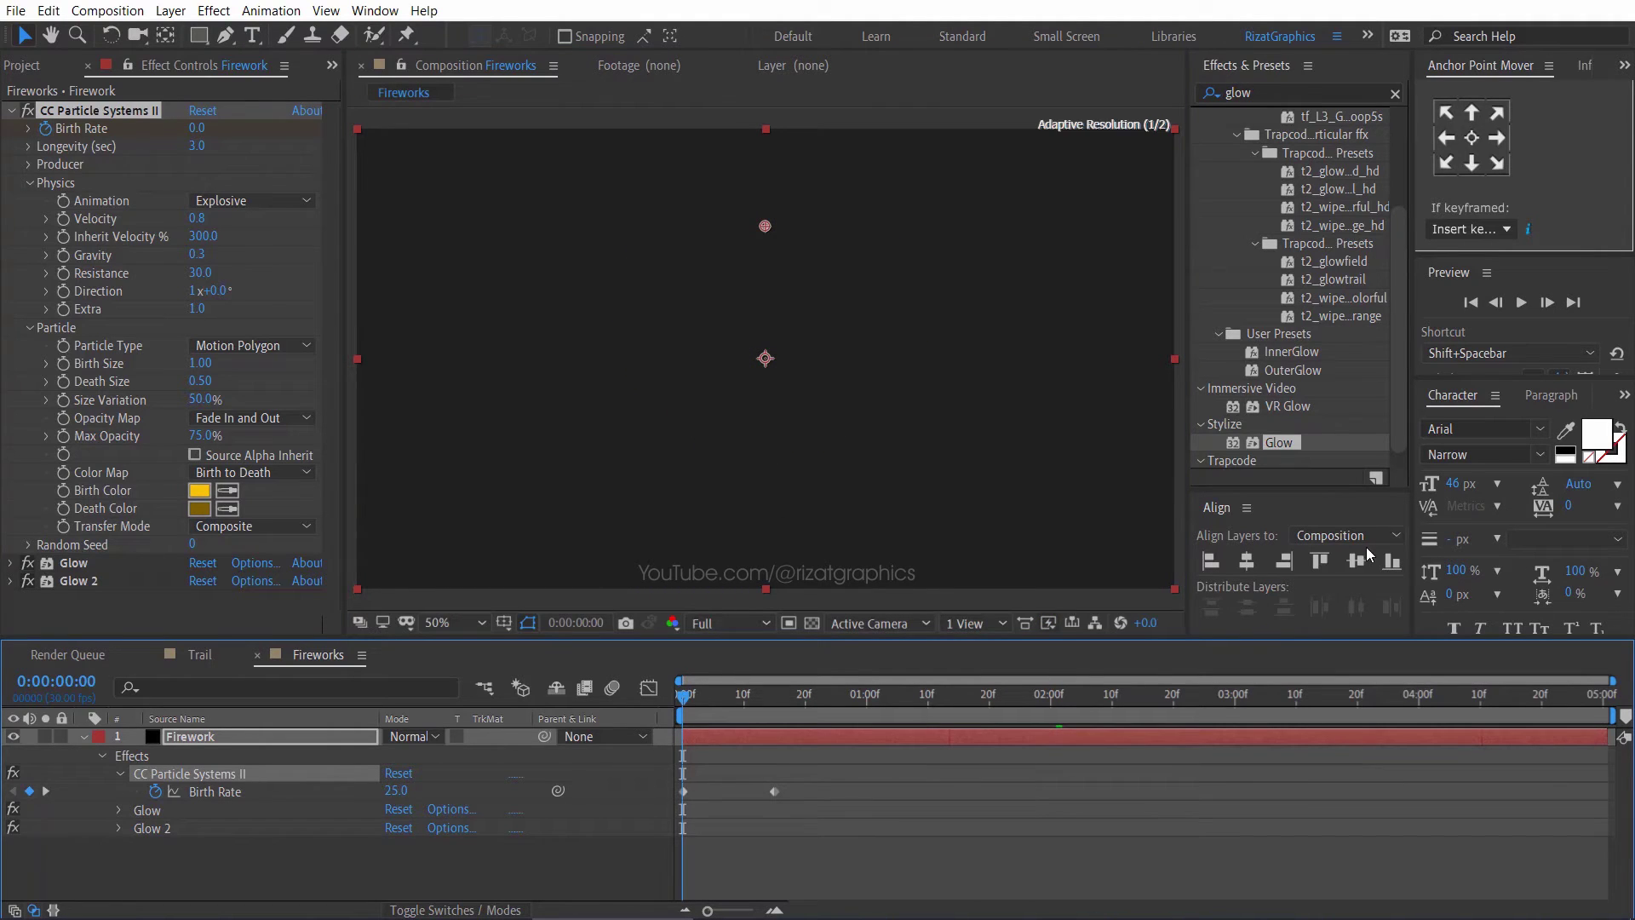
left_click(1395, 95)
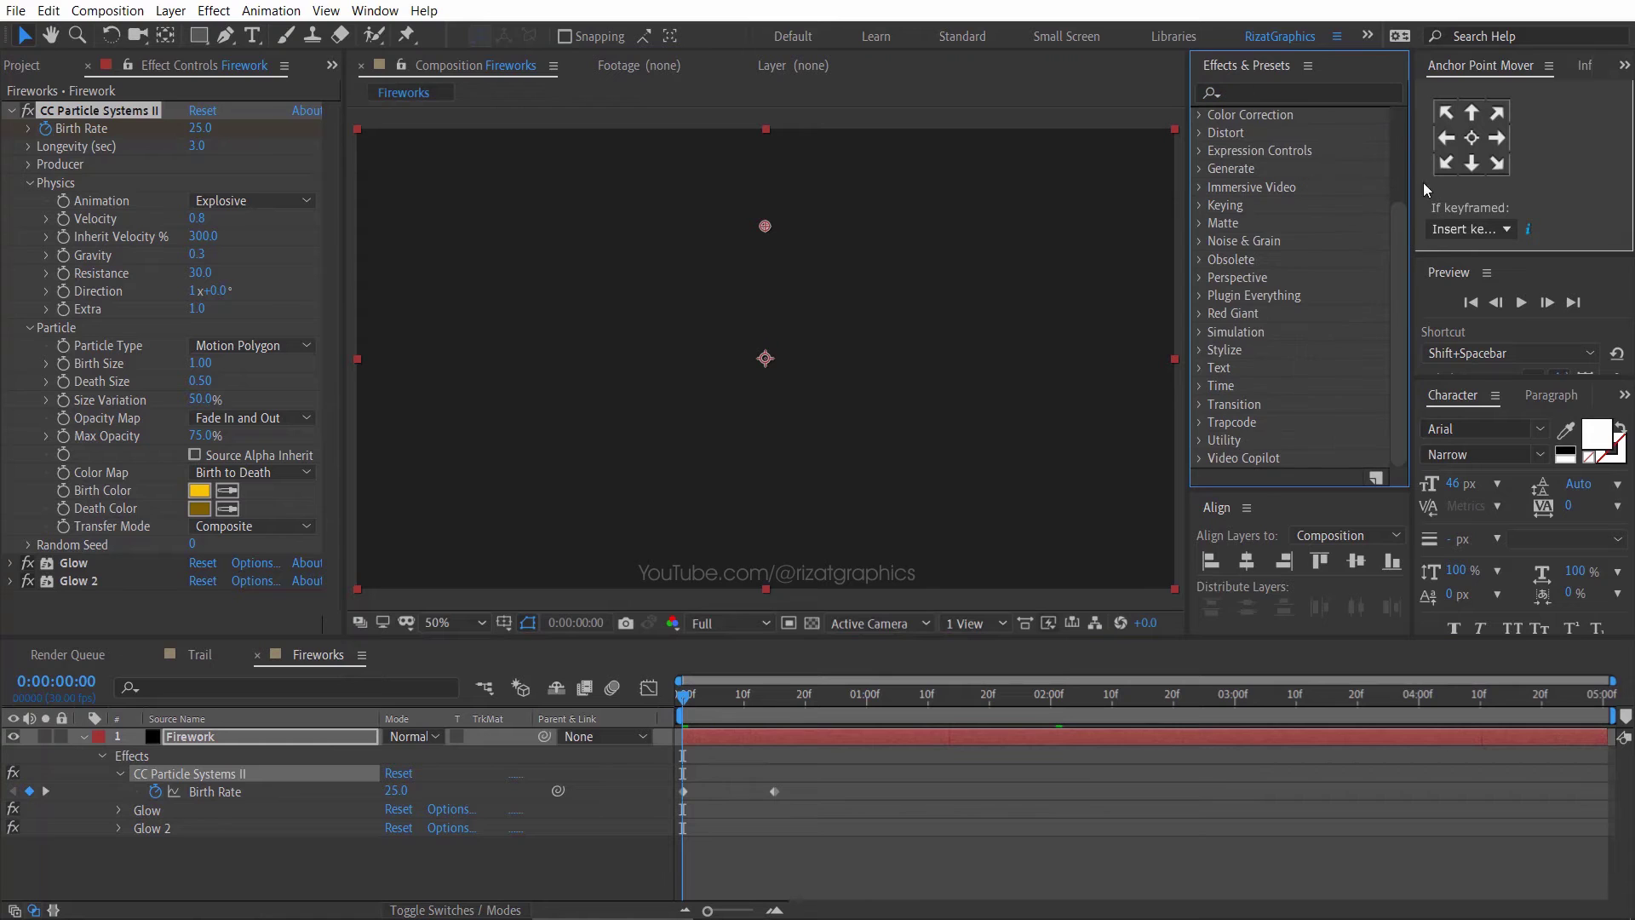
left_click(1522, 303)
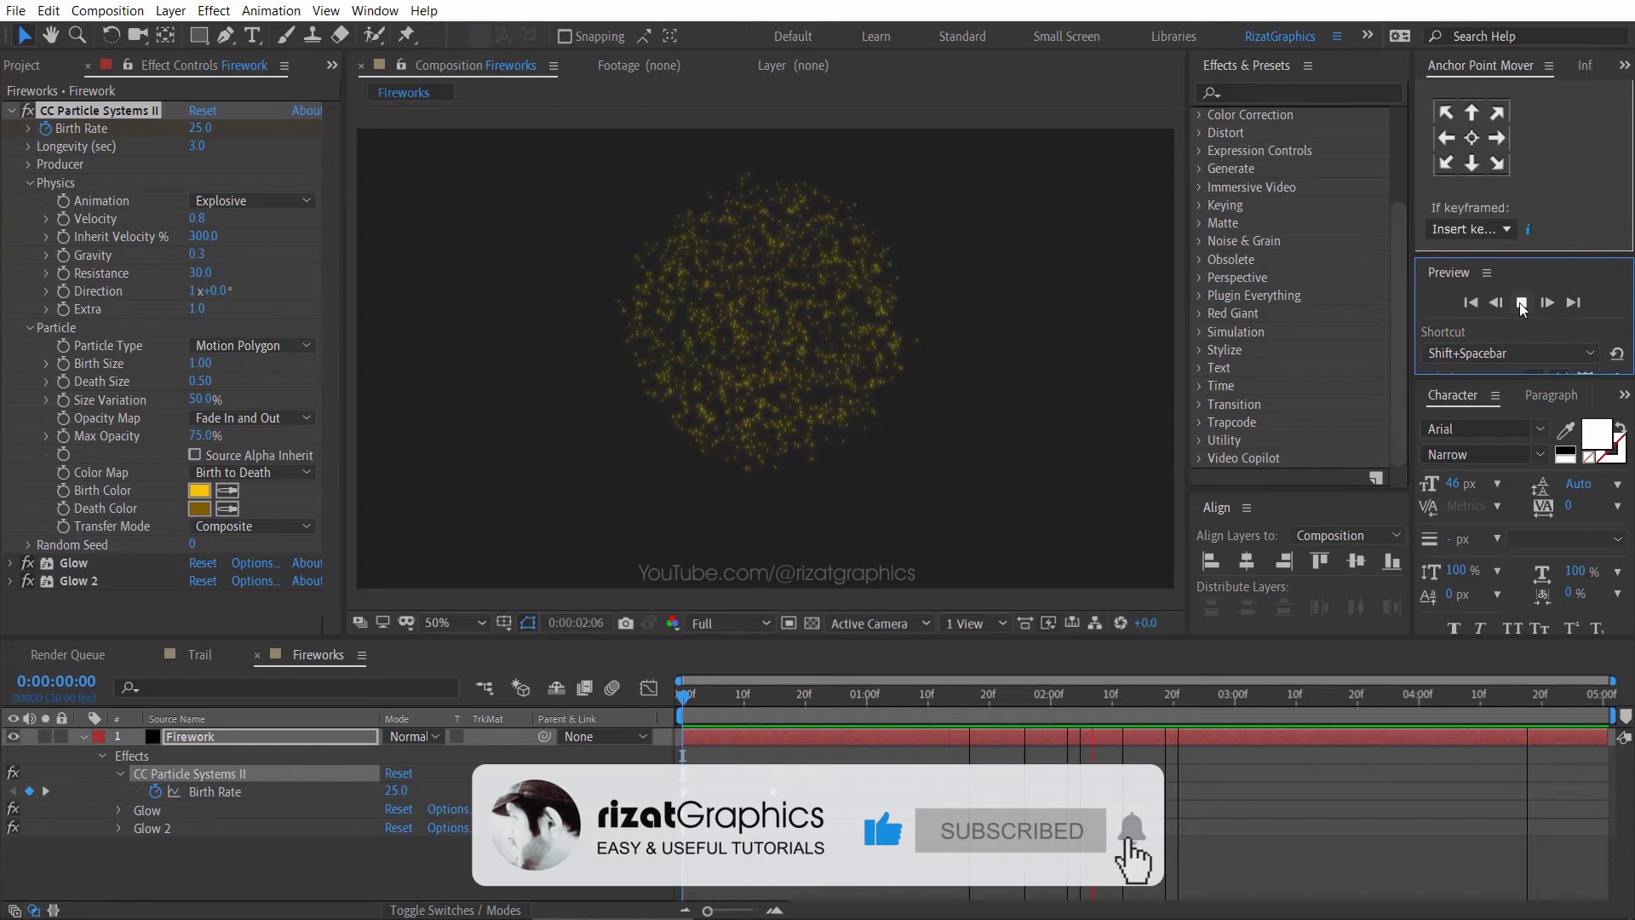
left_click(1522, 304)
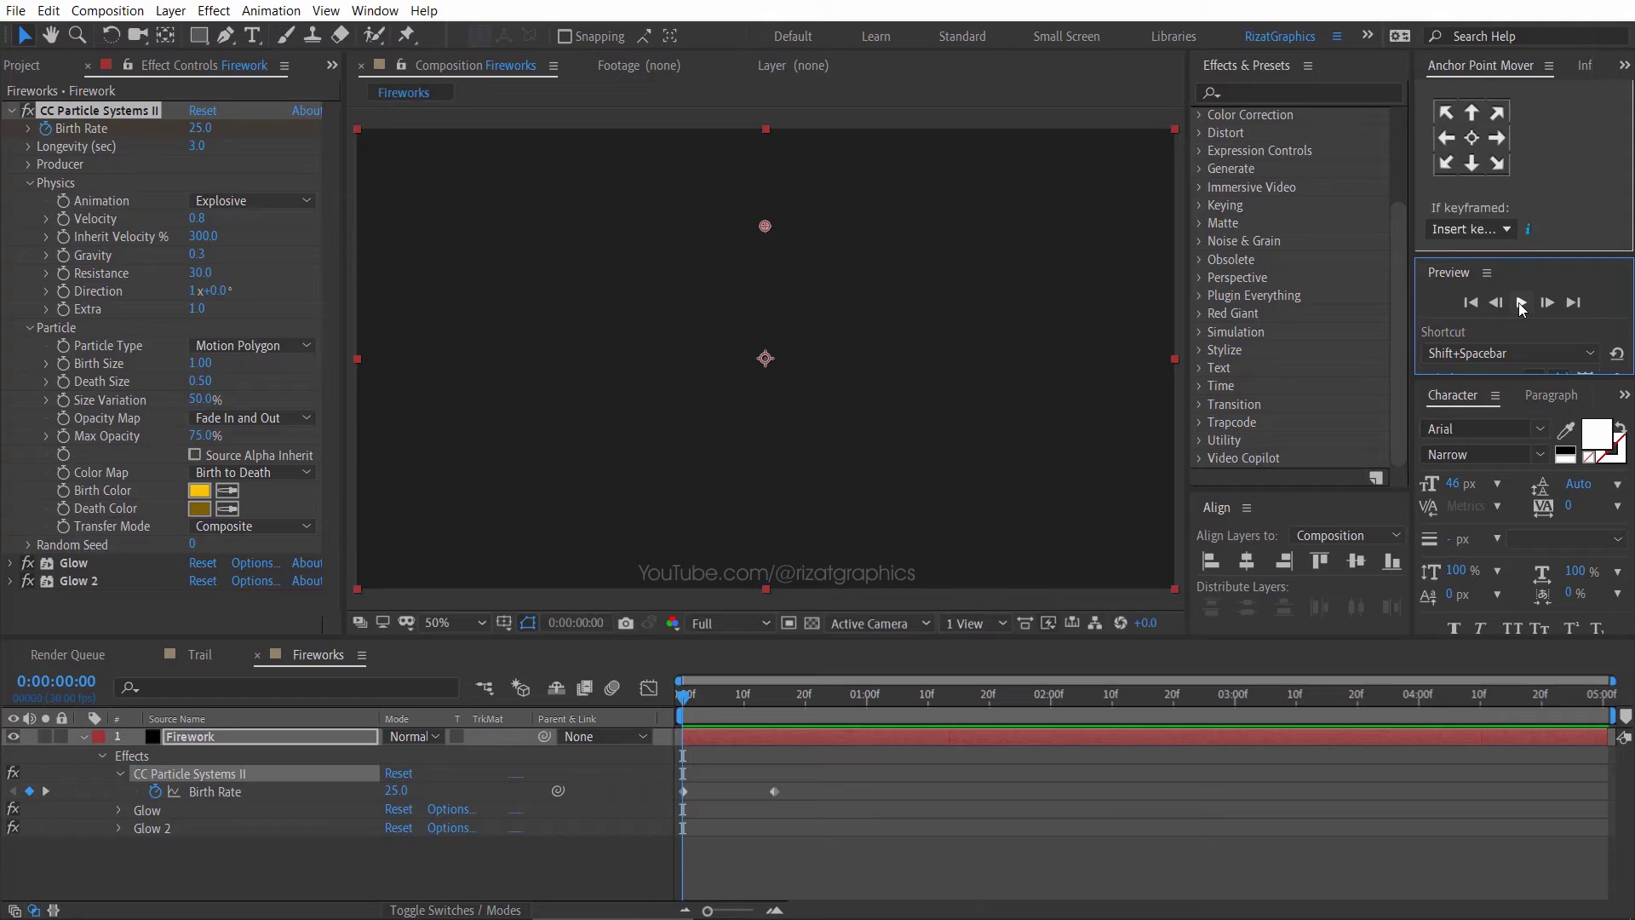
- Add the Trail and Fireworks compositions to the Render Queue
left_click(33, 67)
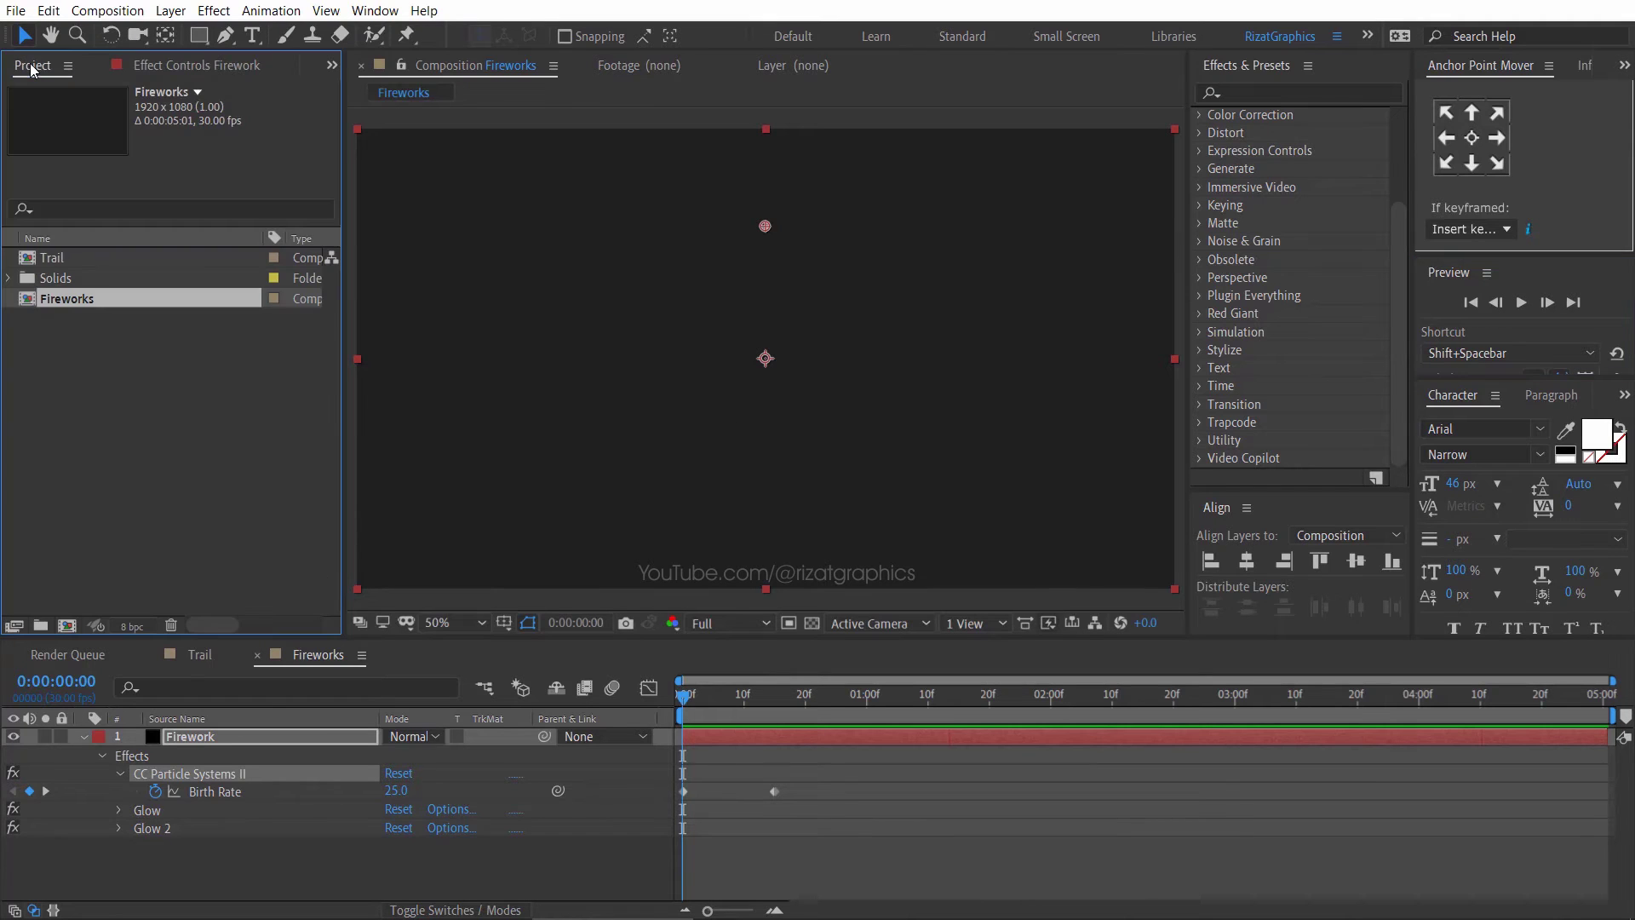
left_click(64, 257, "ctrl")
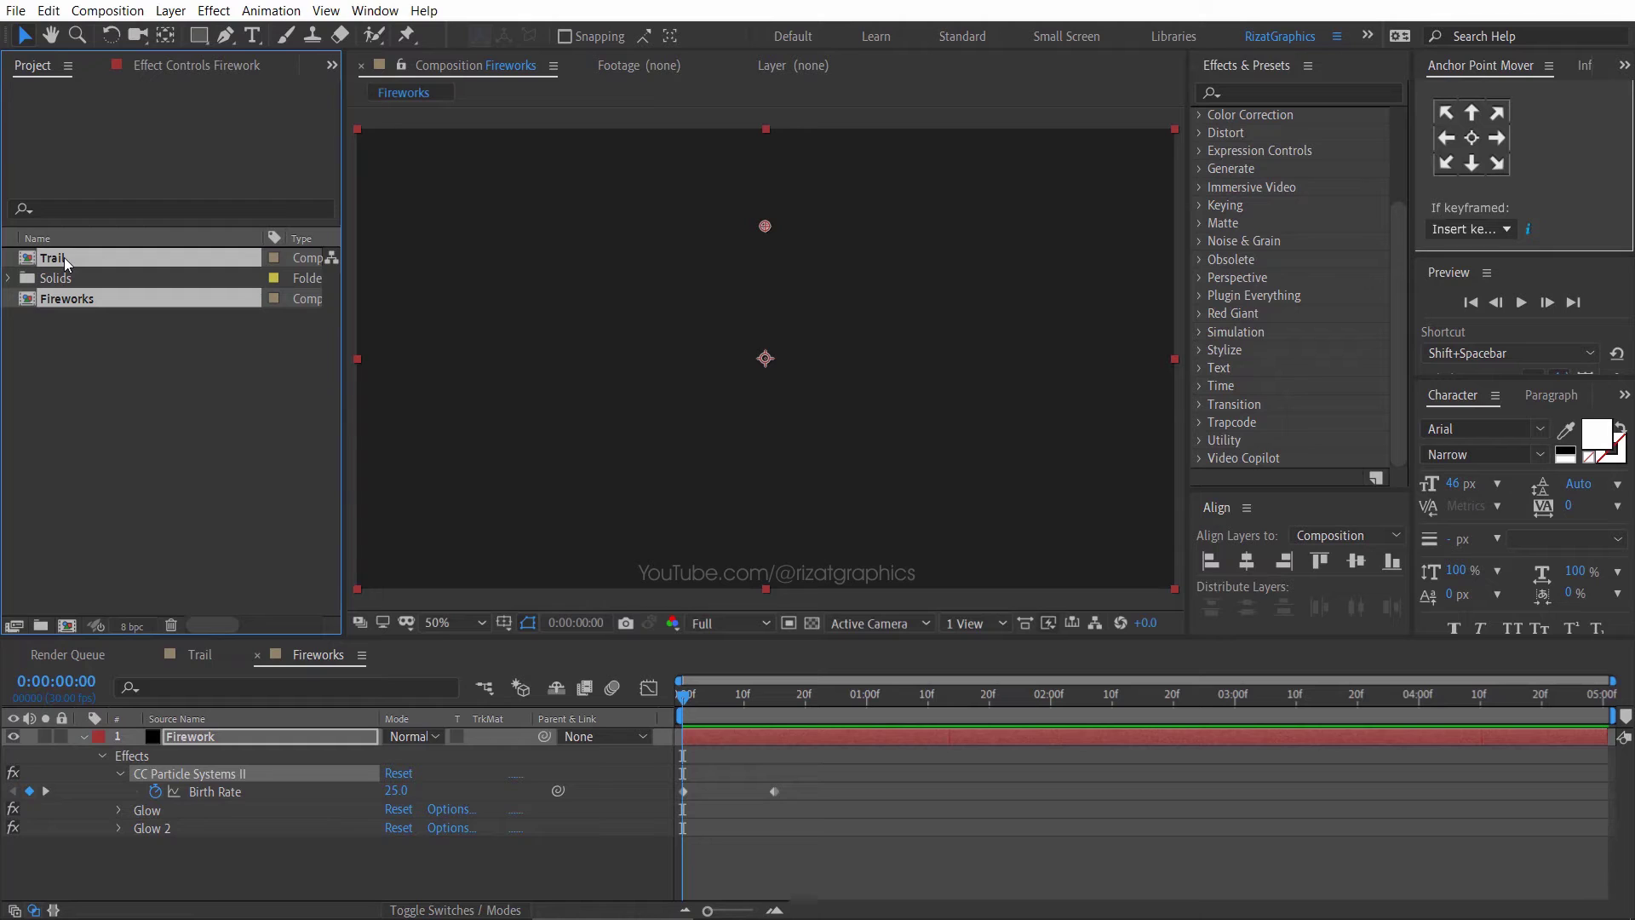
left_click(108, 11)
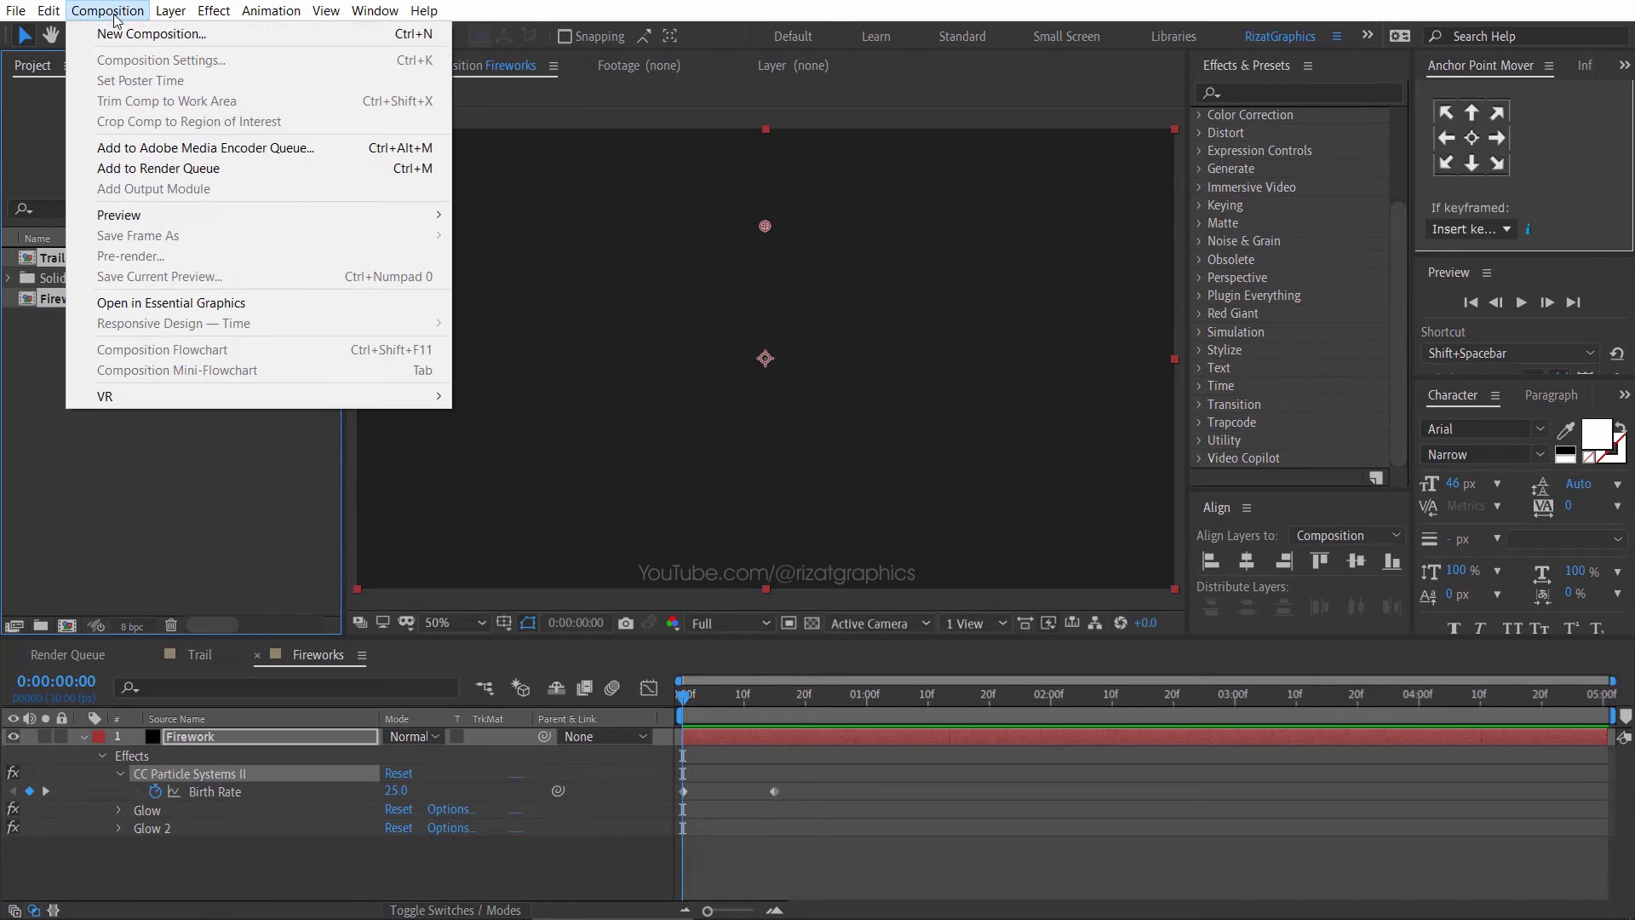
left_click(130, 168)
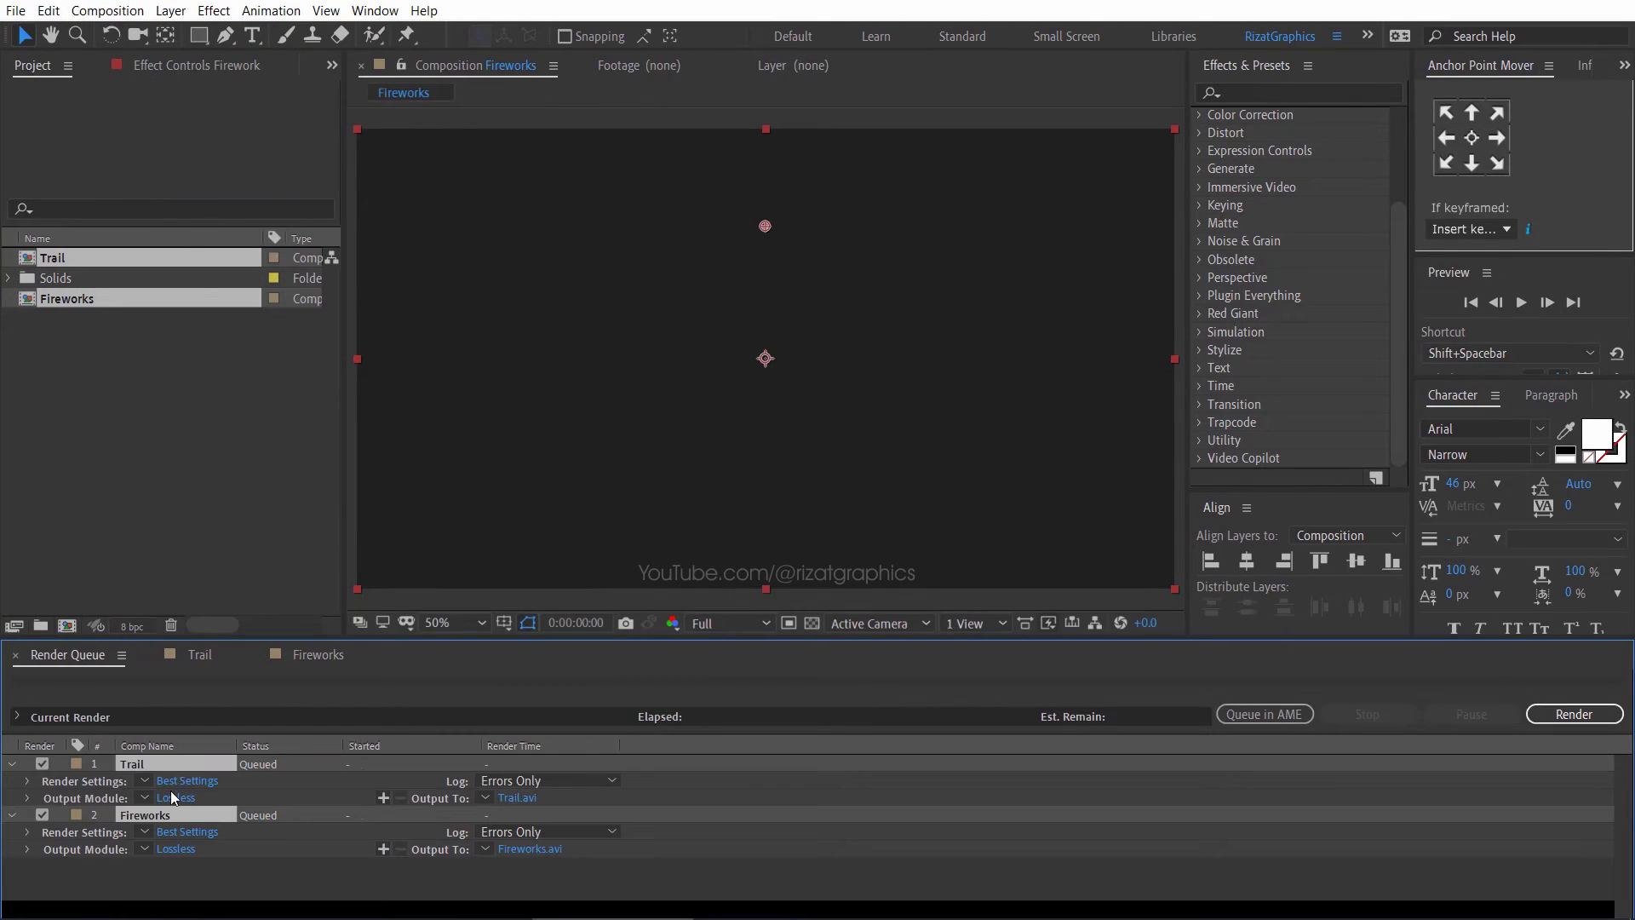
- Set Trail's output module to QuickTime with RGB + Alpha channels
left_click(172, 798)
left_click(728, 124)
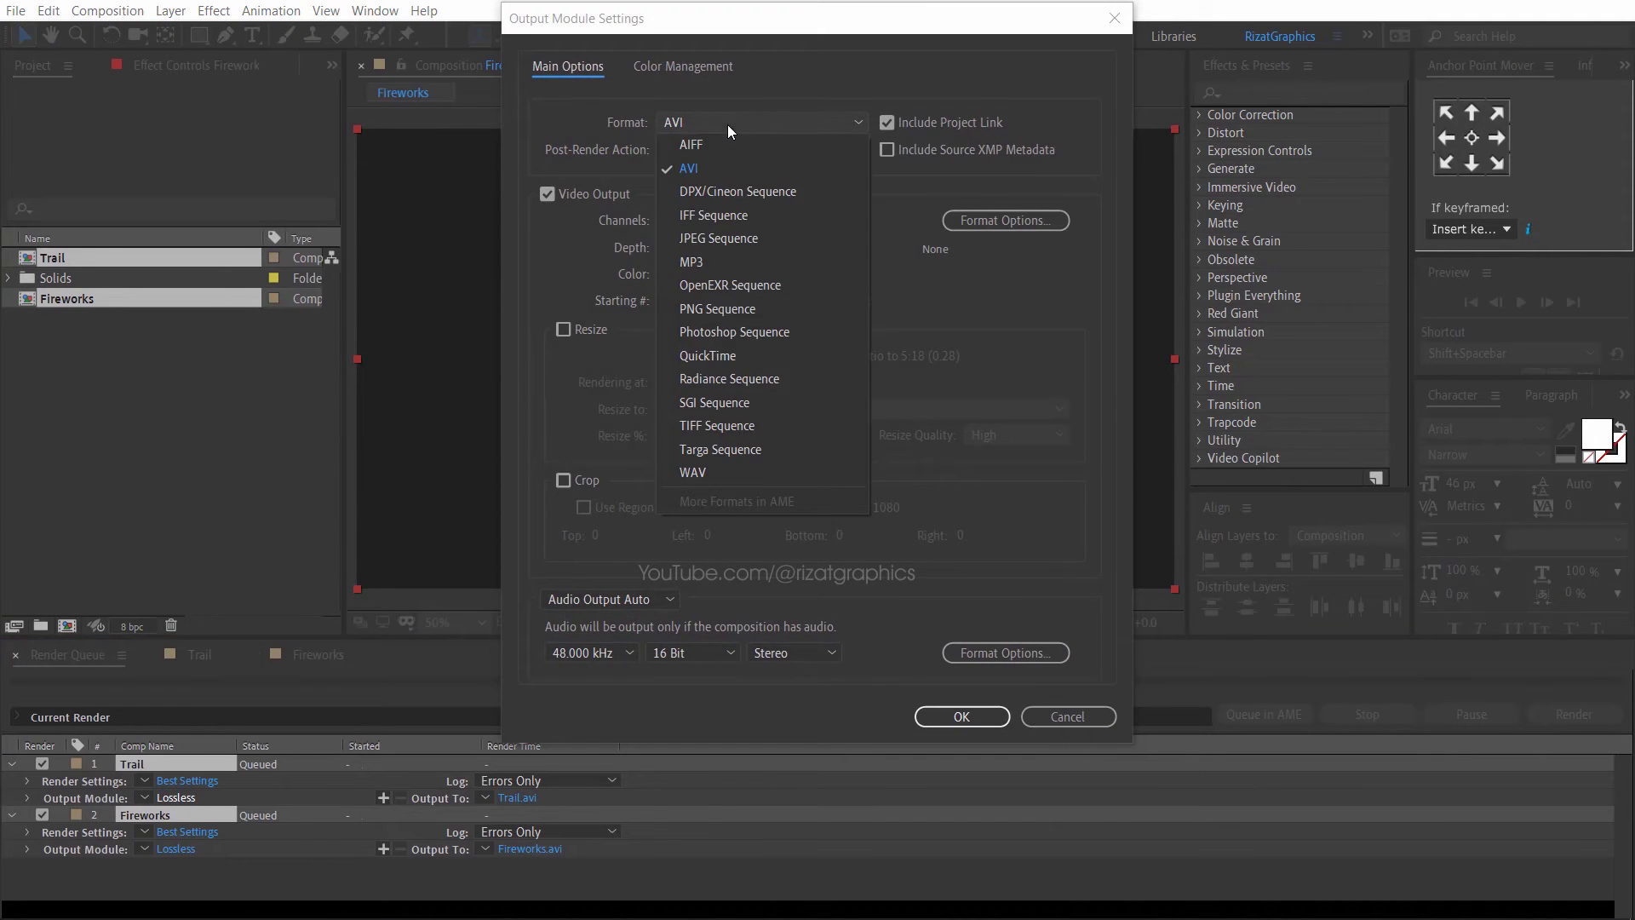
left_click(724, 350)
left_click(736, 221)
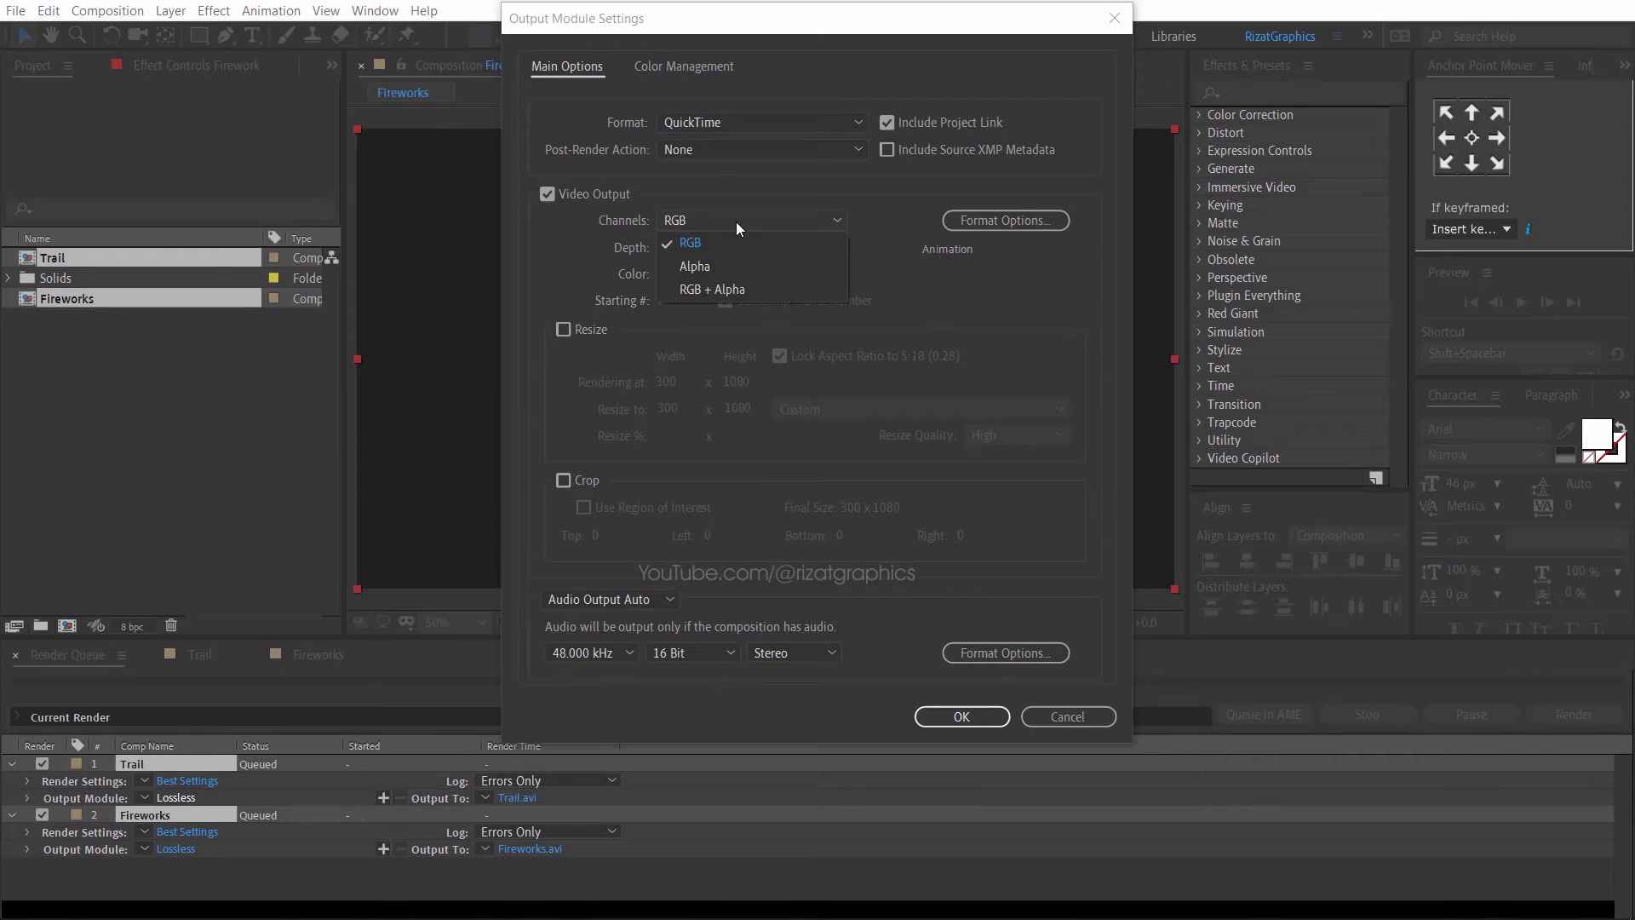
left_click(774, 290)
left_click(967, 720)
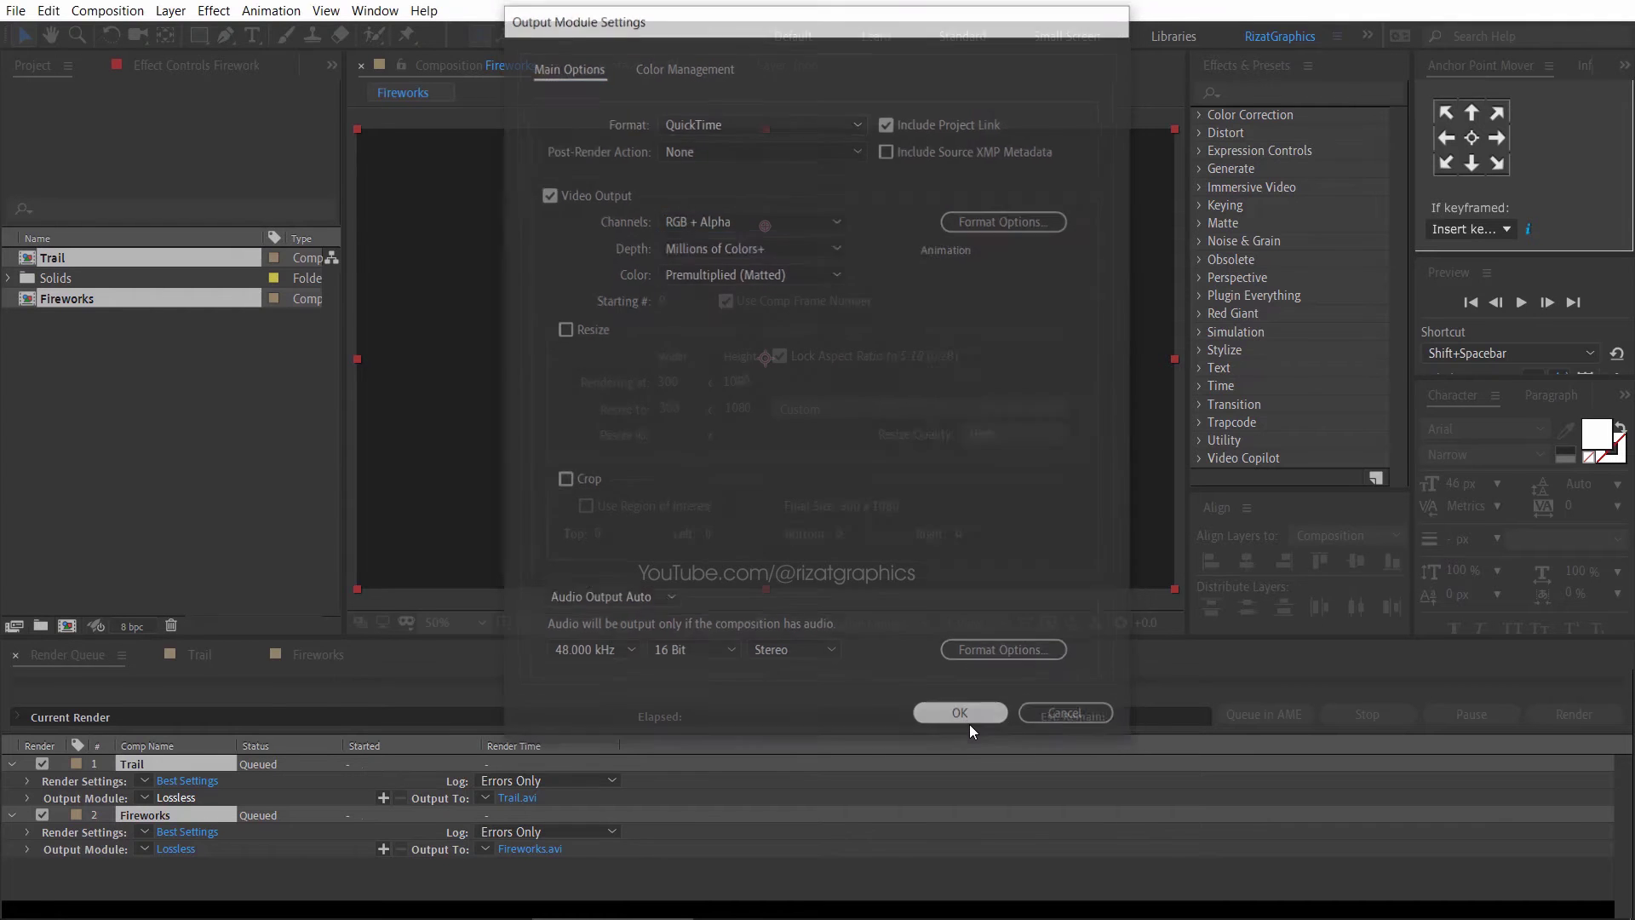
- Set Fireworks' output to QuickTime RGB + Alpha and render both compositions
left_click(195, 848)
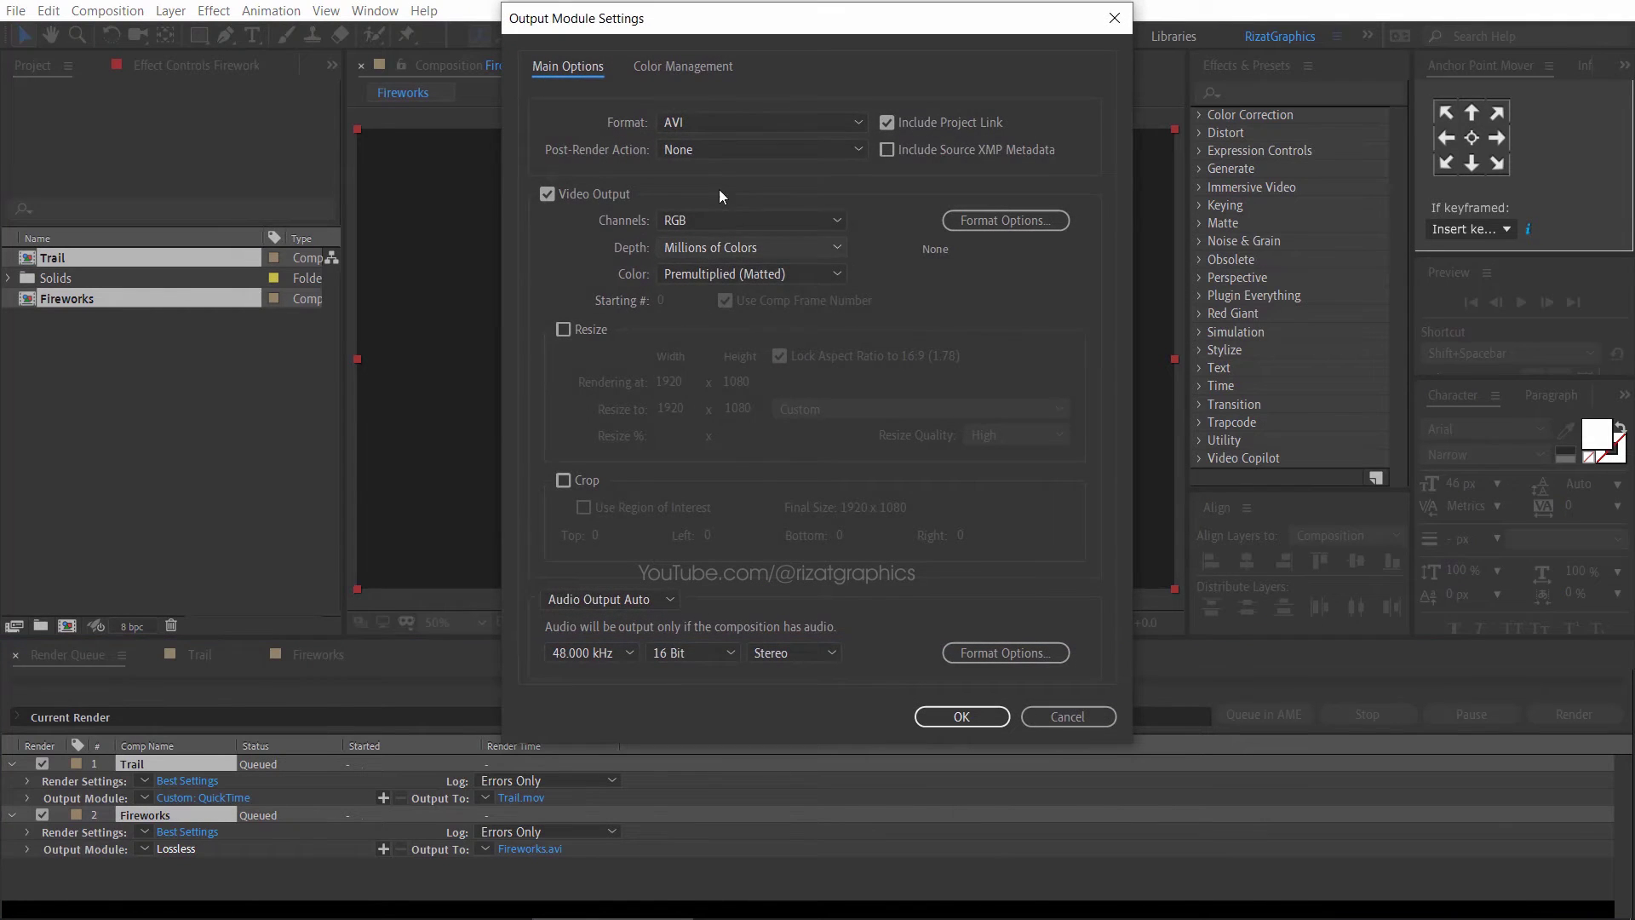
left_click(723, 124)
left_click(734, 353)
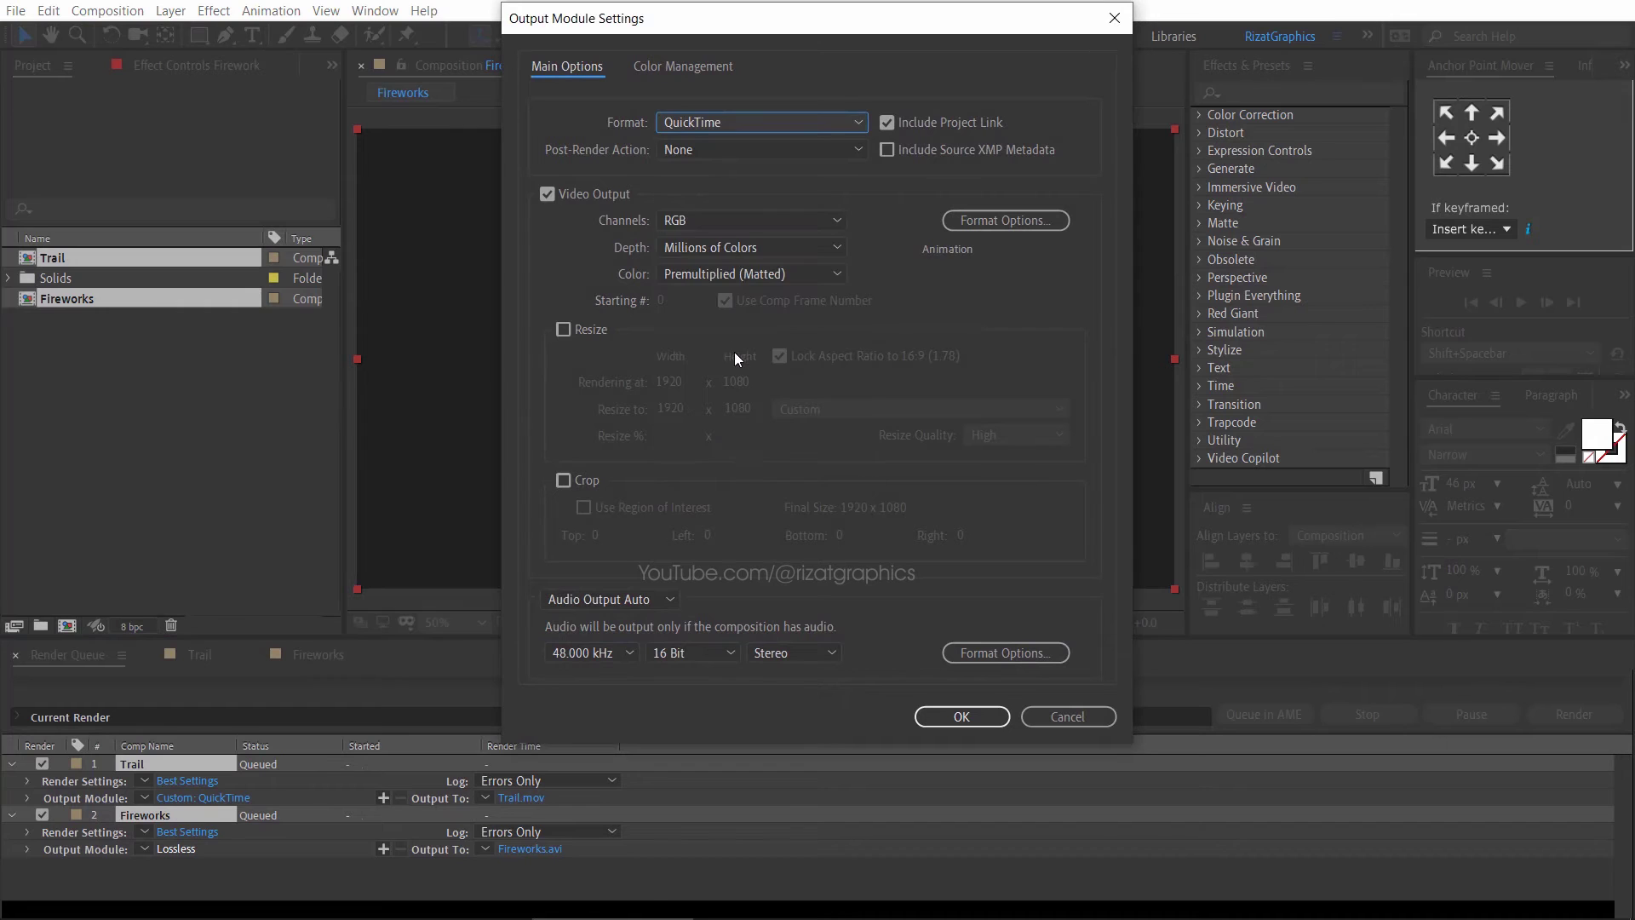
left_click(736, 227)
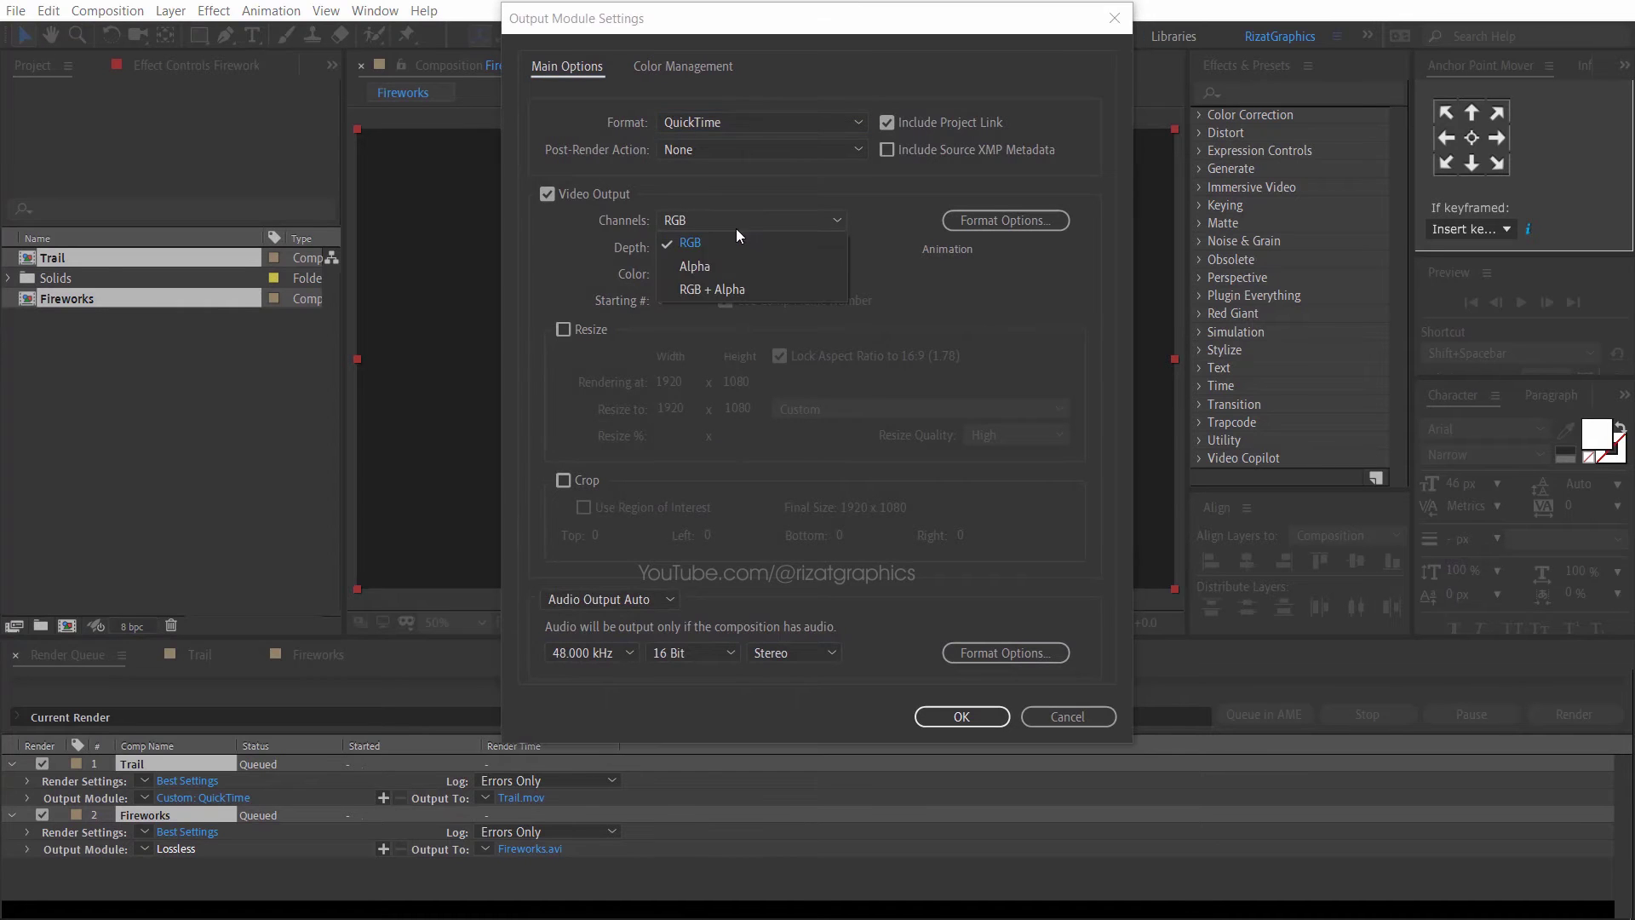
left_click(760, 286)
left_click(974, 724)
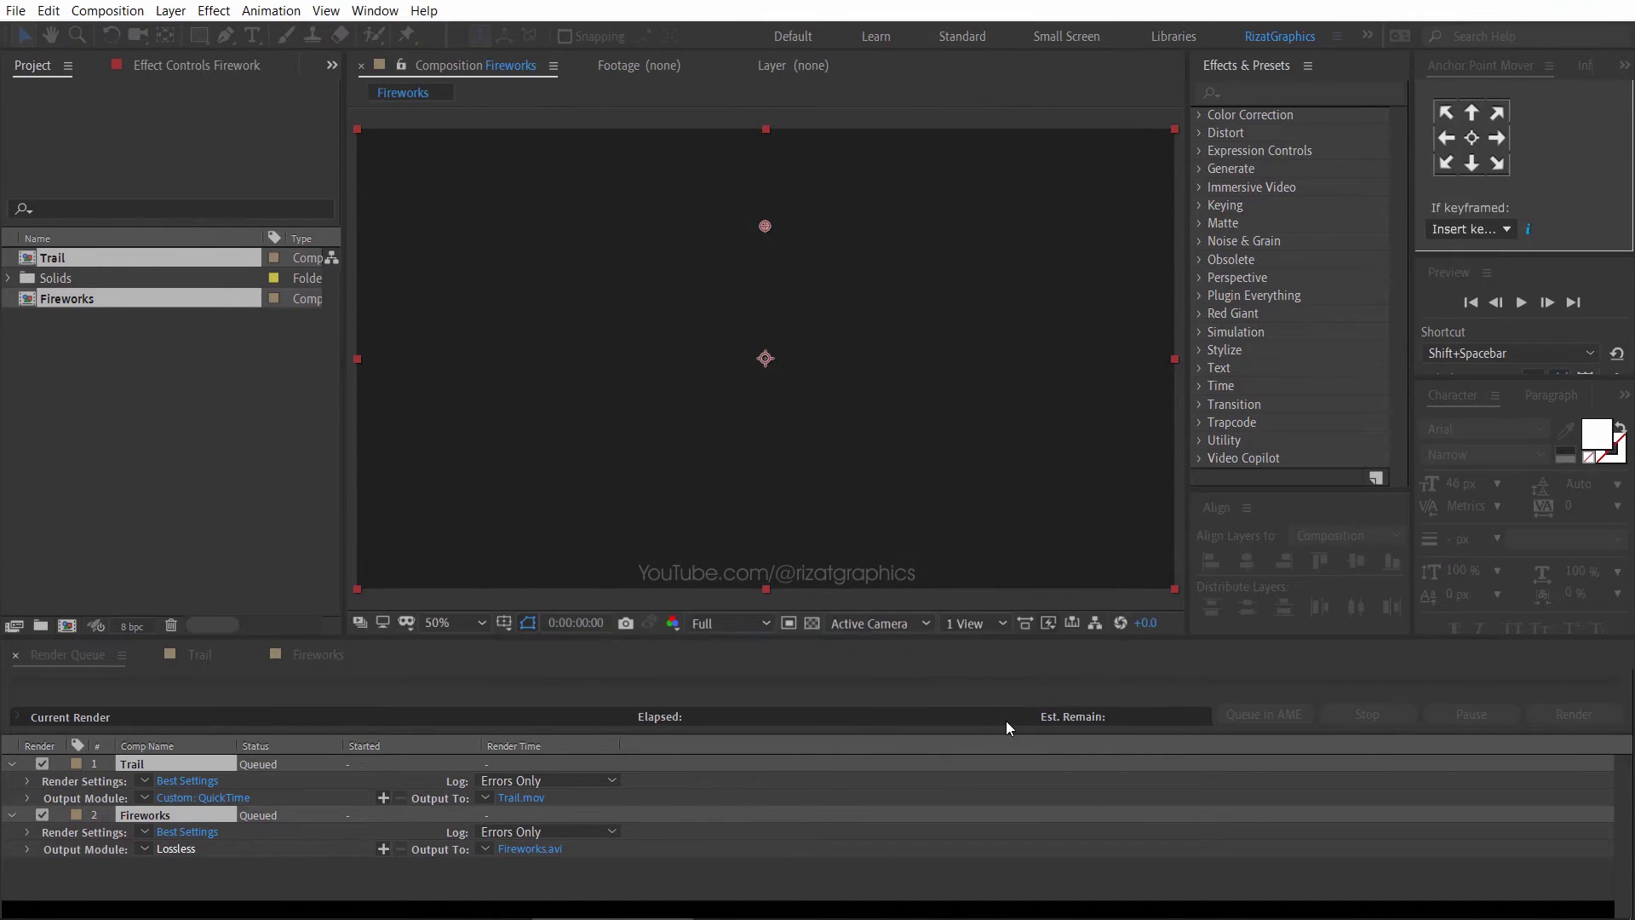
left_click(1581, 716)
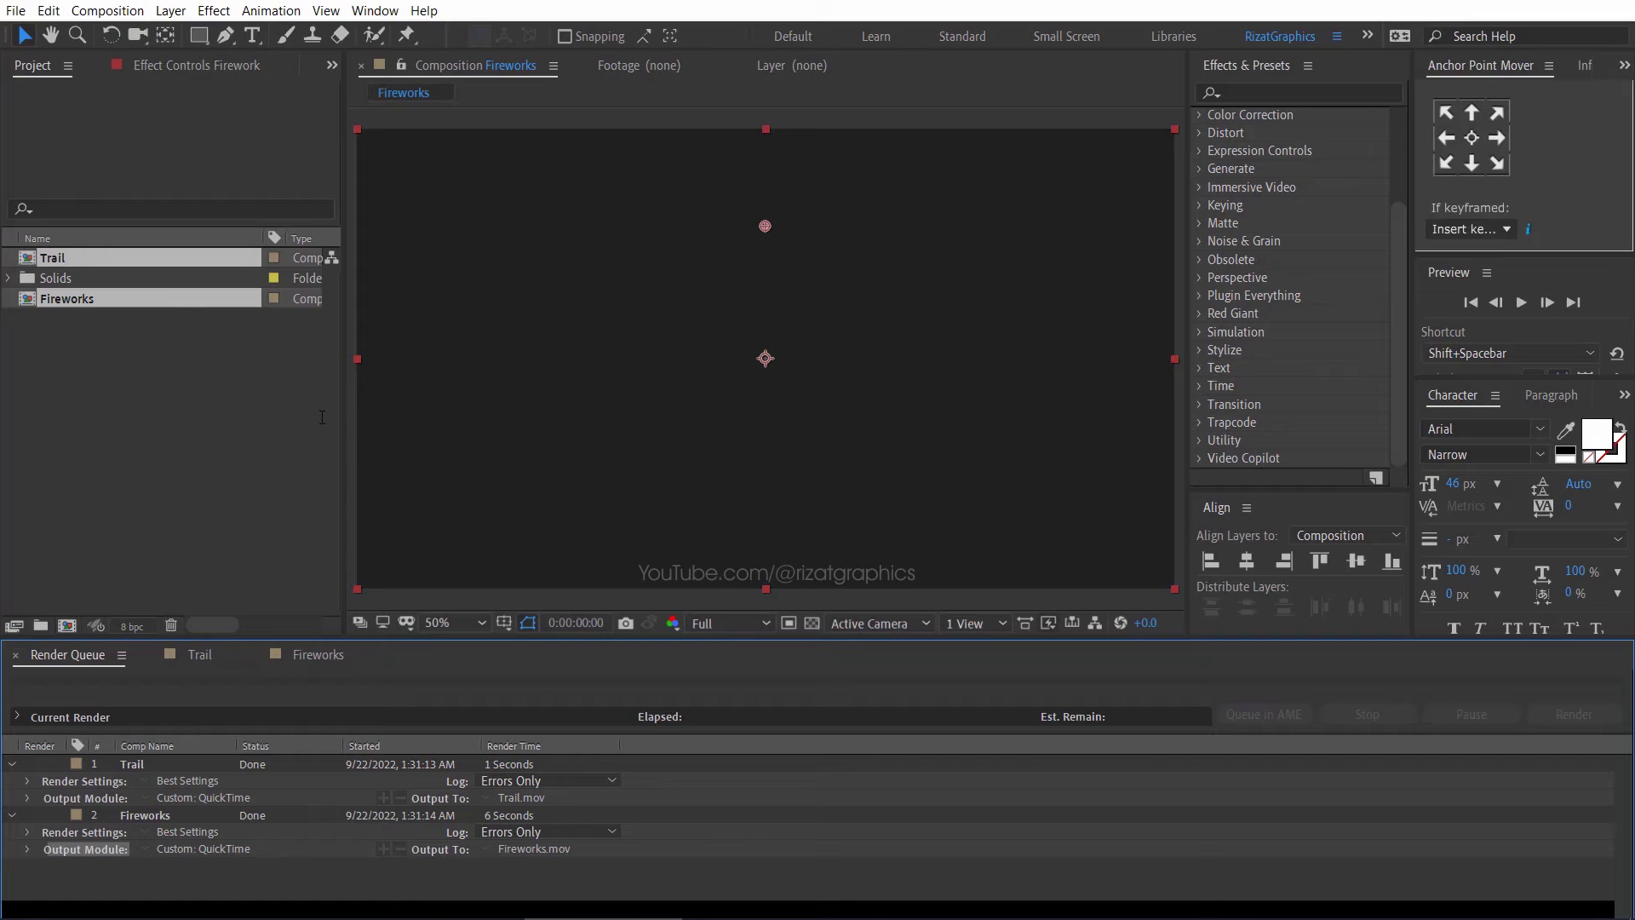
- Start a new empty After Effects project
left_click(16, 11)
mouse_move(34, 33)
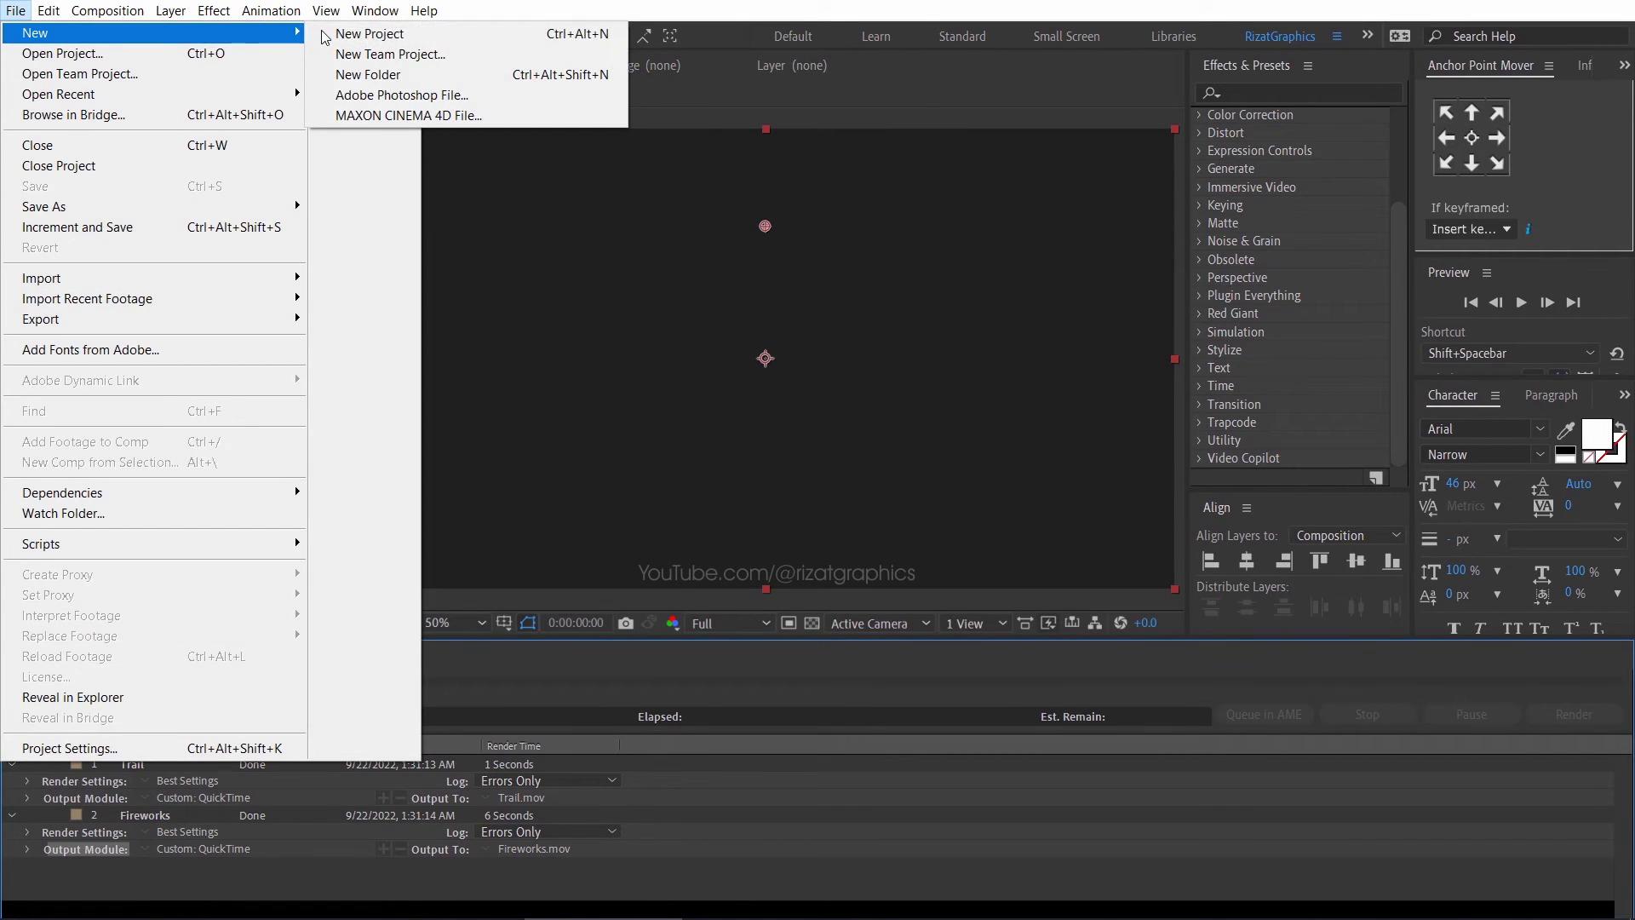
left_click(466, 28)
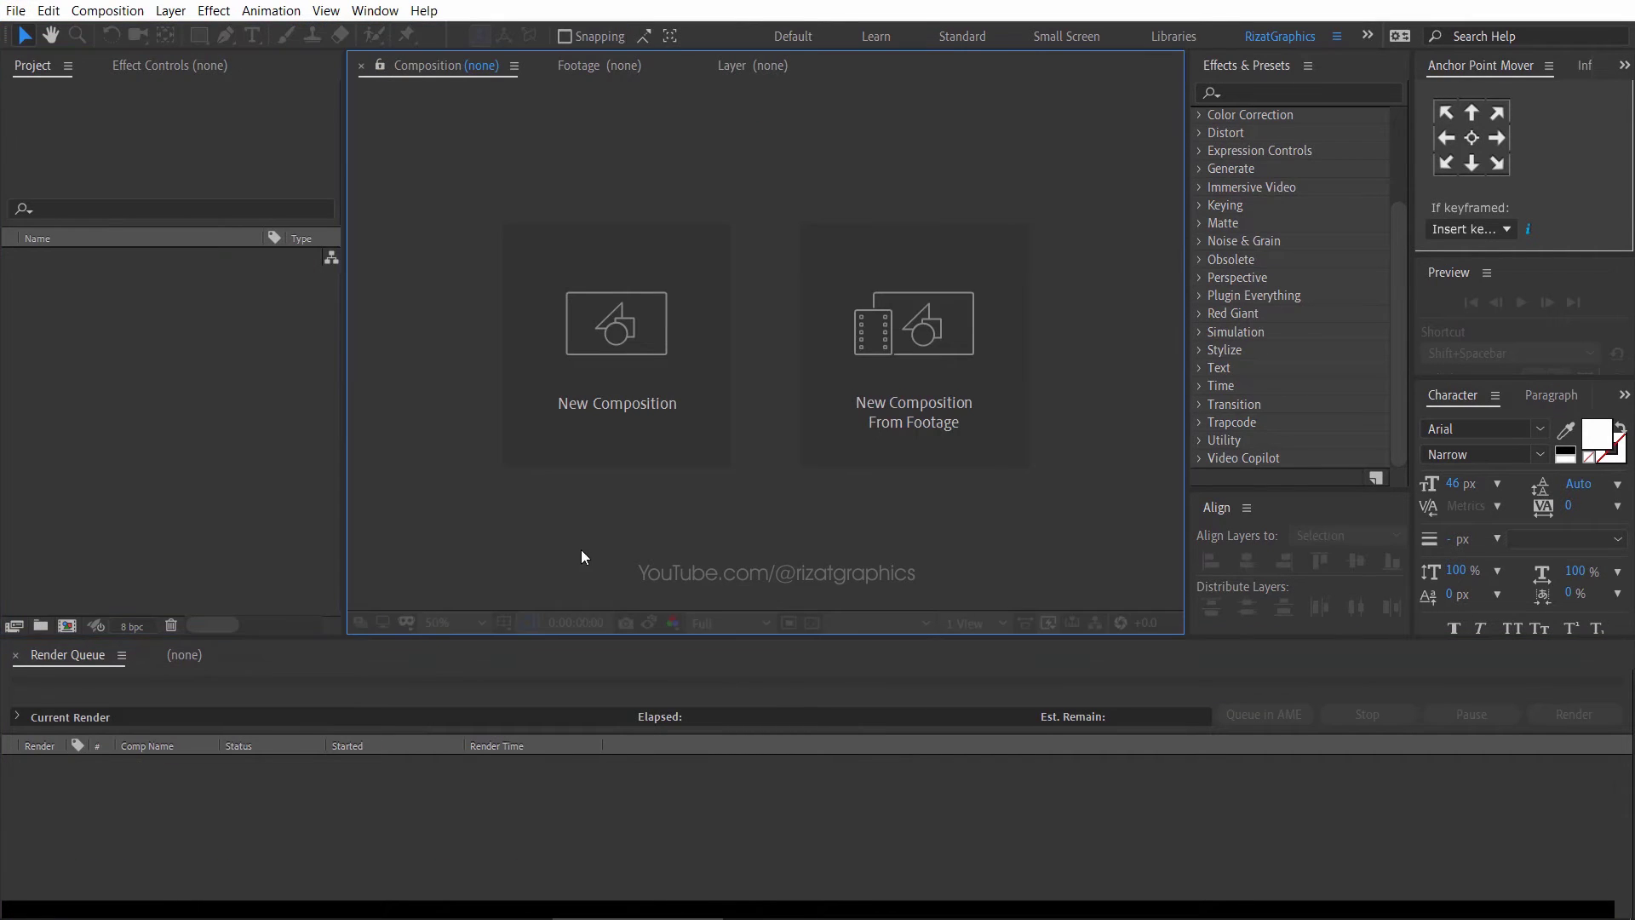
- Import Fireworks.mov, Trail.mov and pexels-sriharsha-chekuri-755405.jpg into the project
left_click(18, 12)
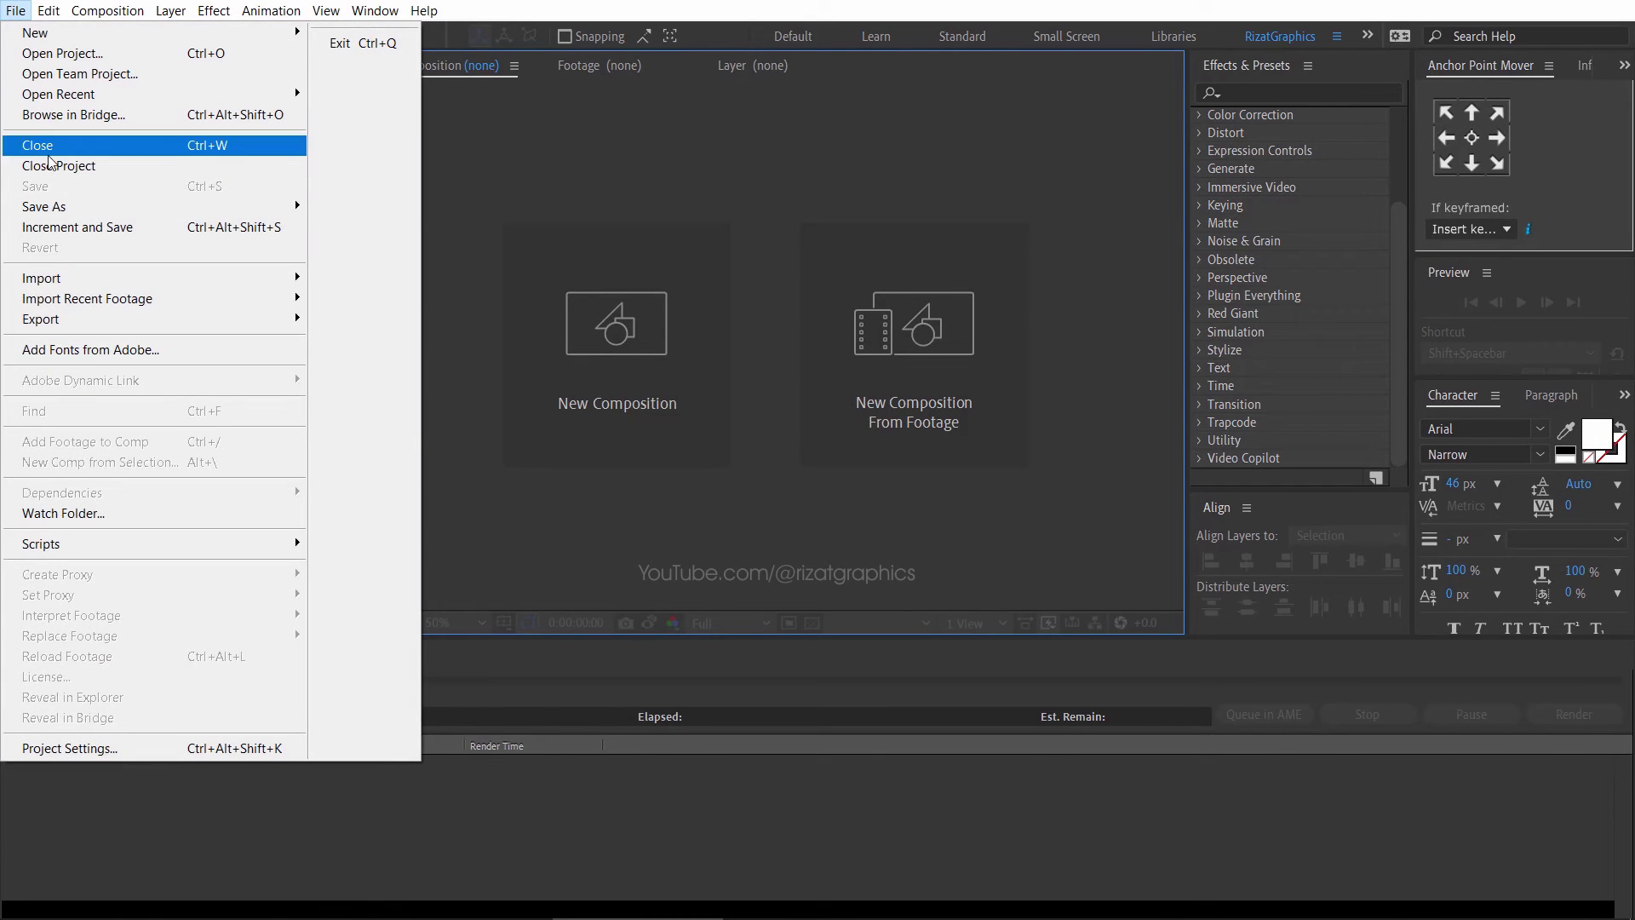
mouse_move(73, 278)
left_click(469, 279)
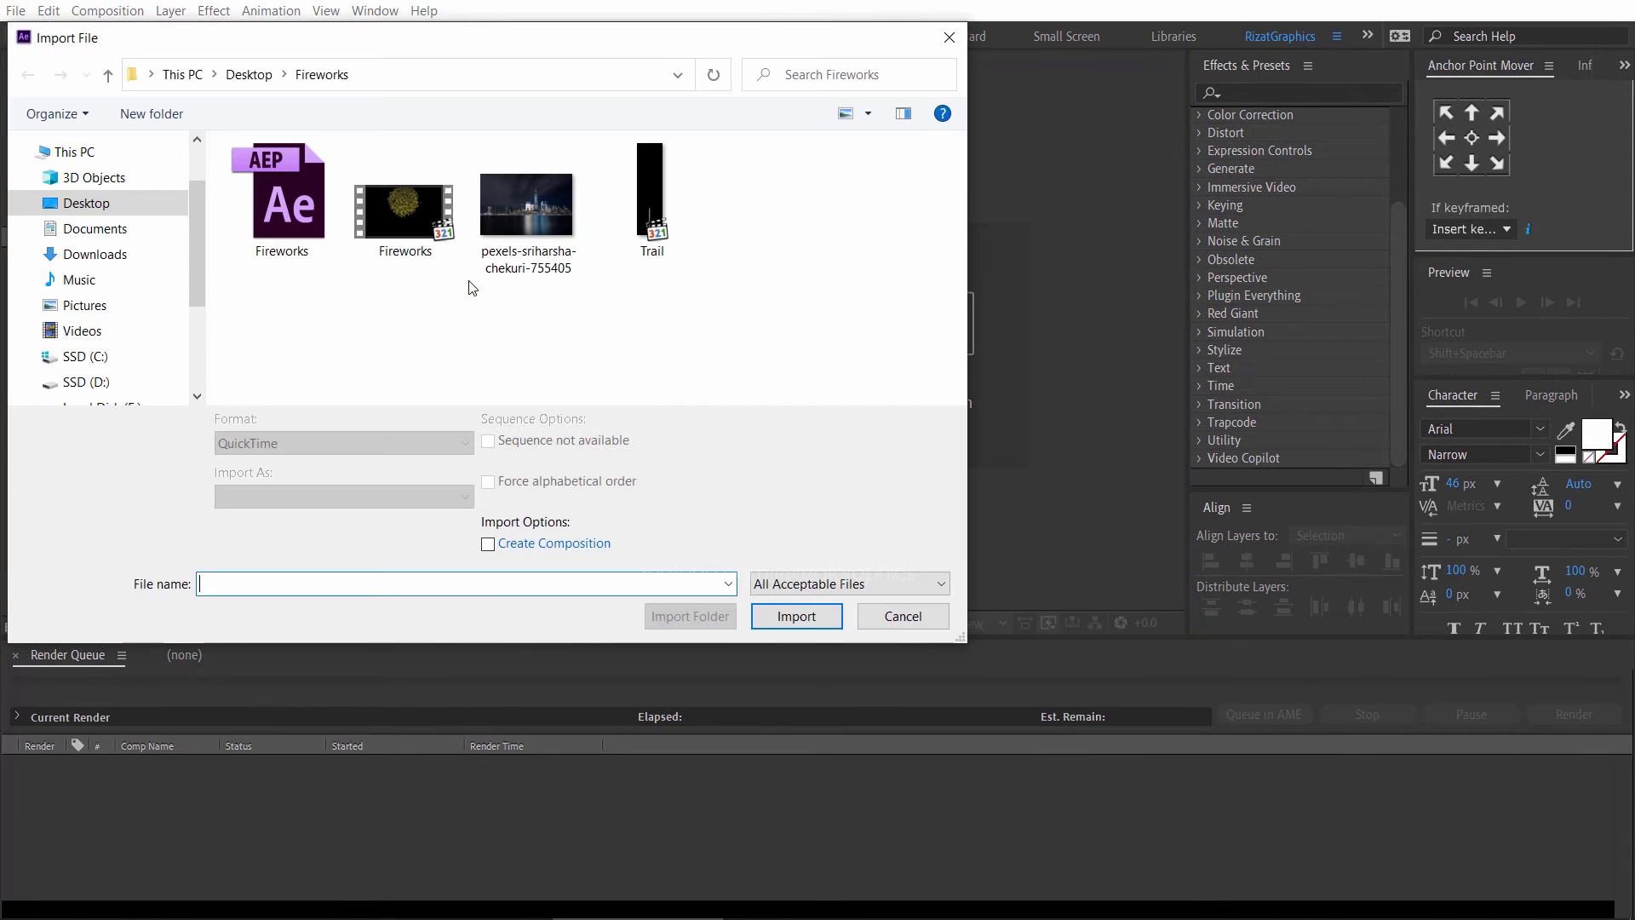
left_click_drag(741, 264, 423, 208)
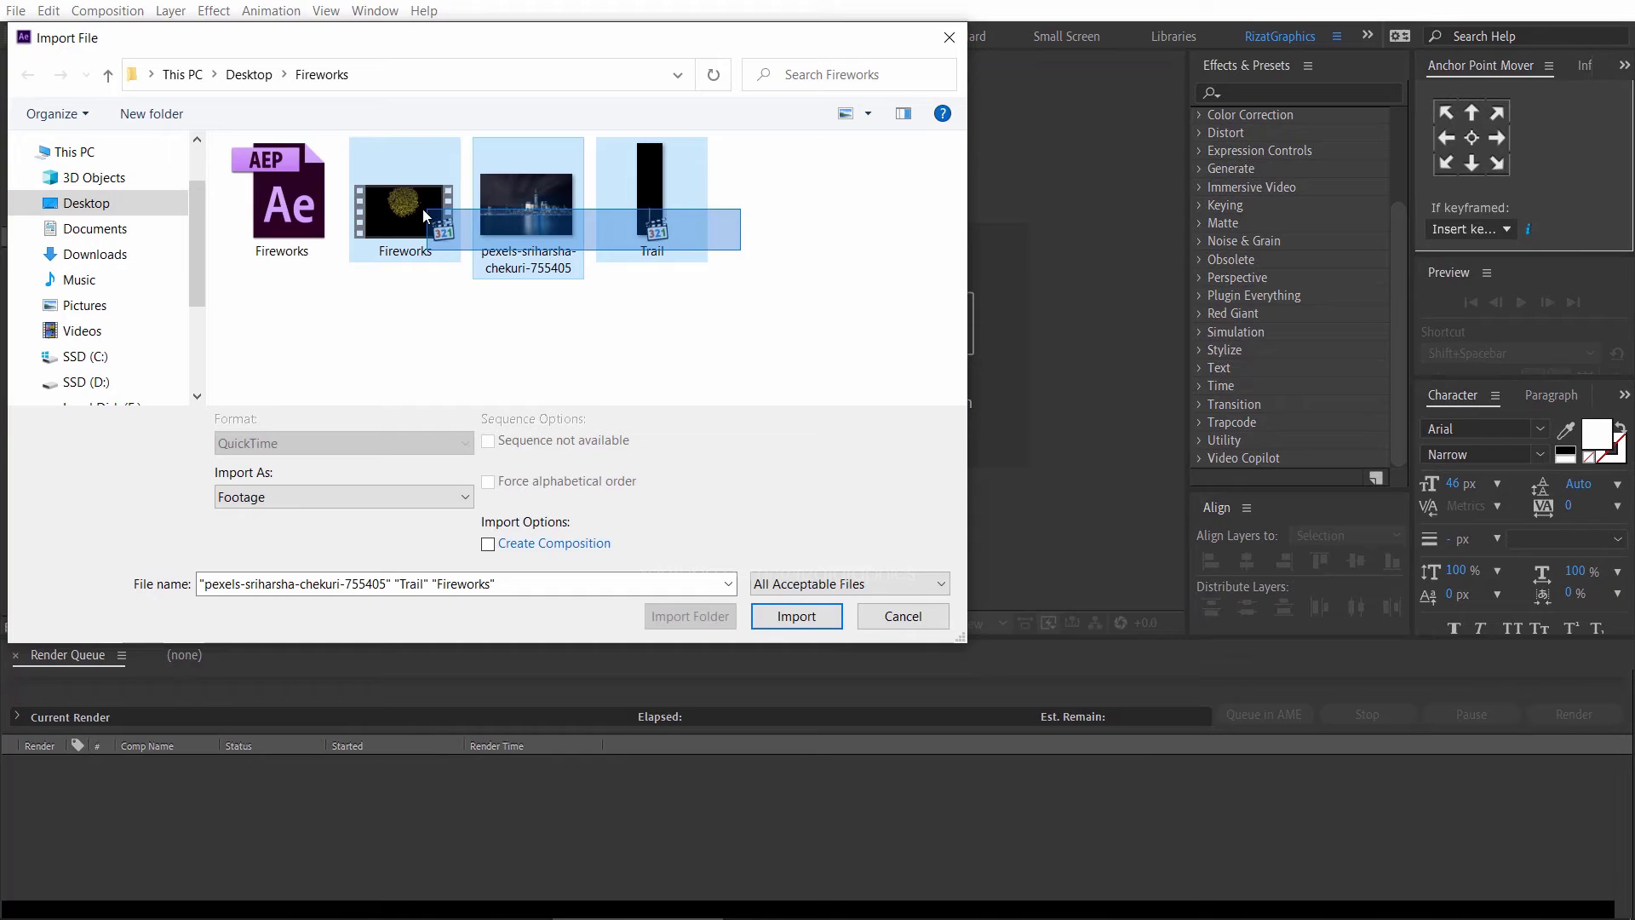
left_click(785, 616)
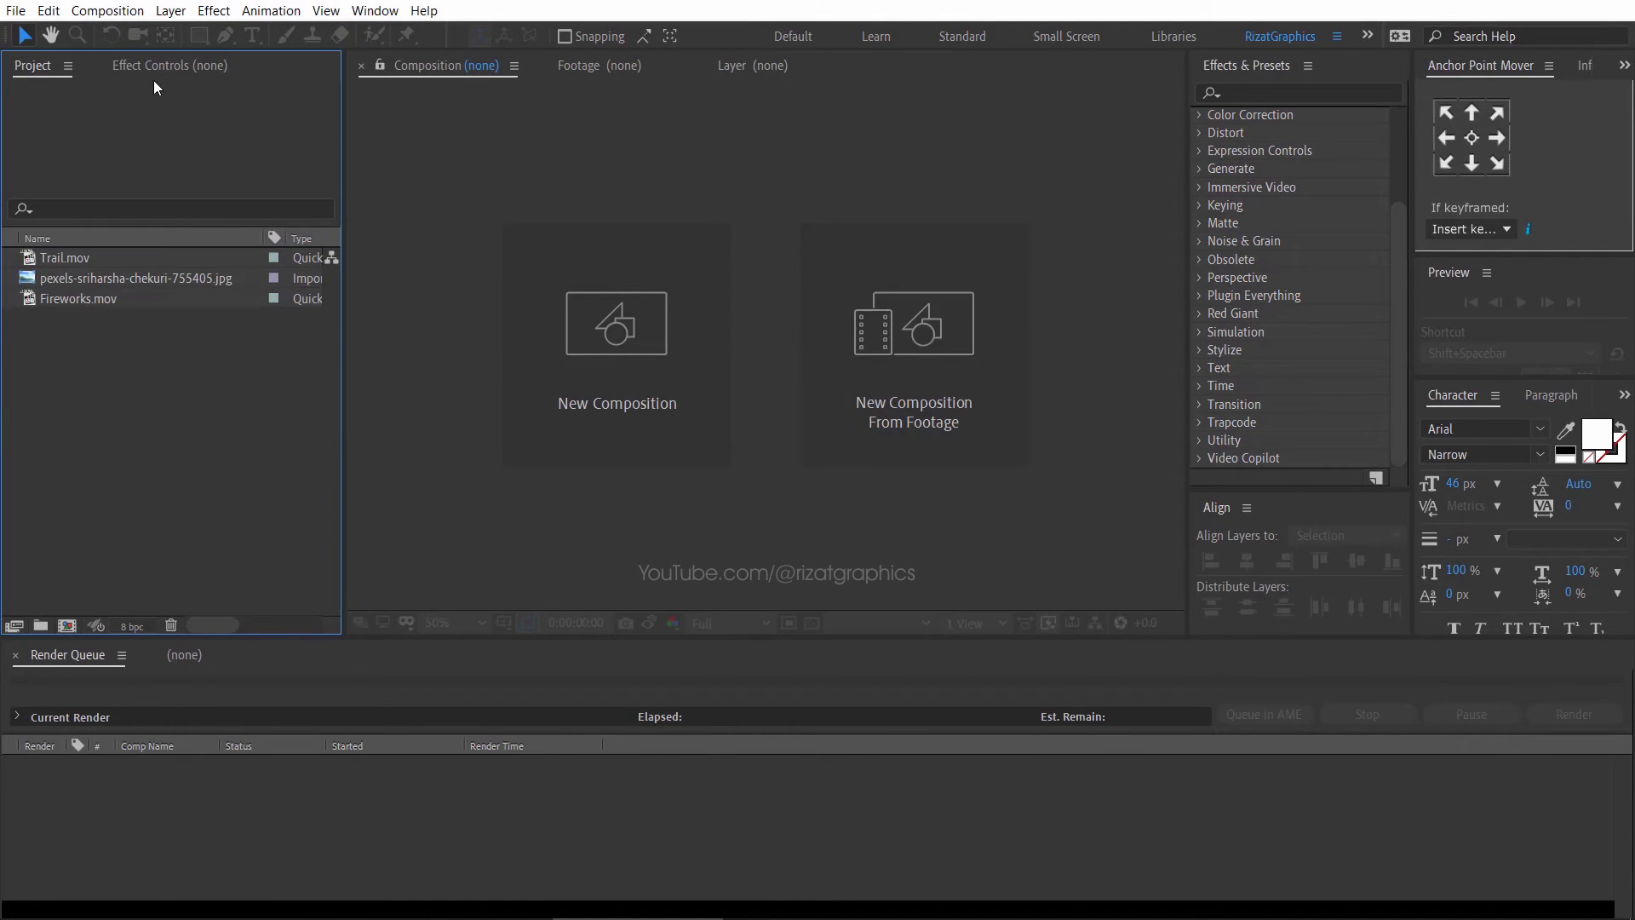
- Create the 1920×1080, 30 fps, 10 s Fireworks Animation comp holding Fireworks.mov and Trail.mov
left_click(107, 10)
left_click(138, 35)
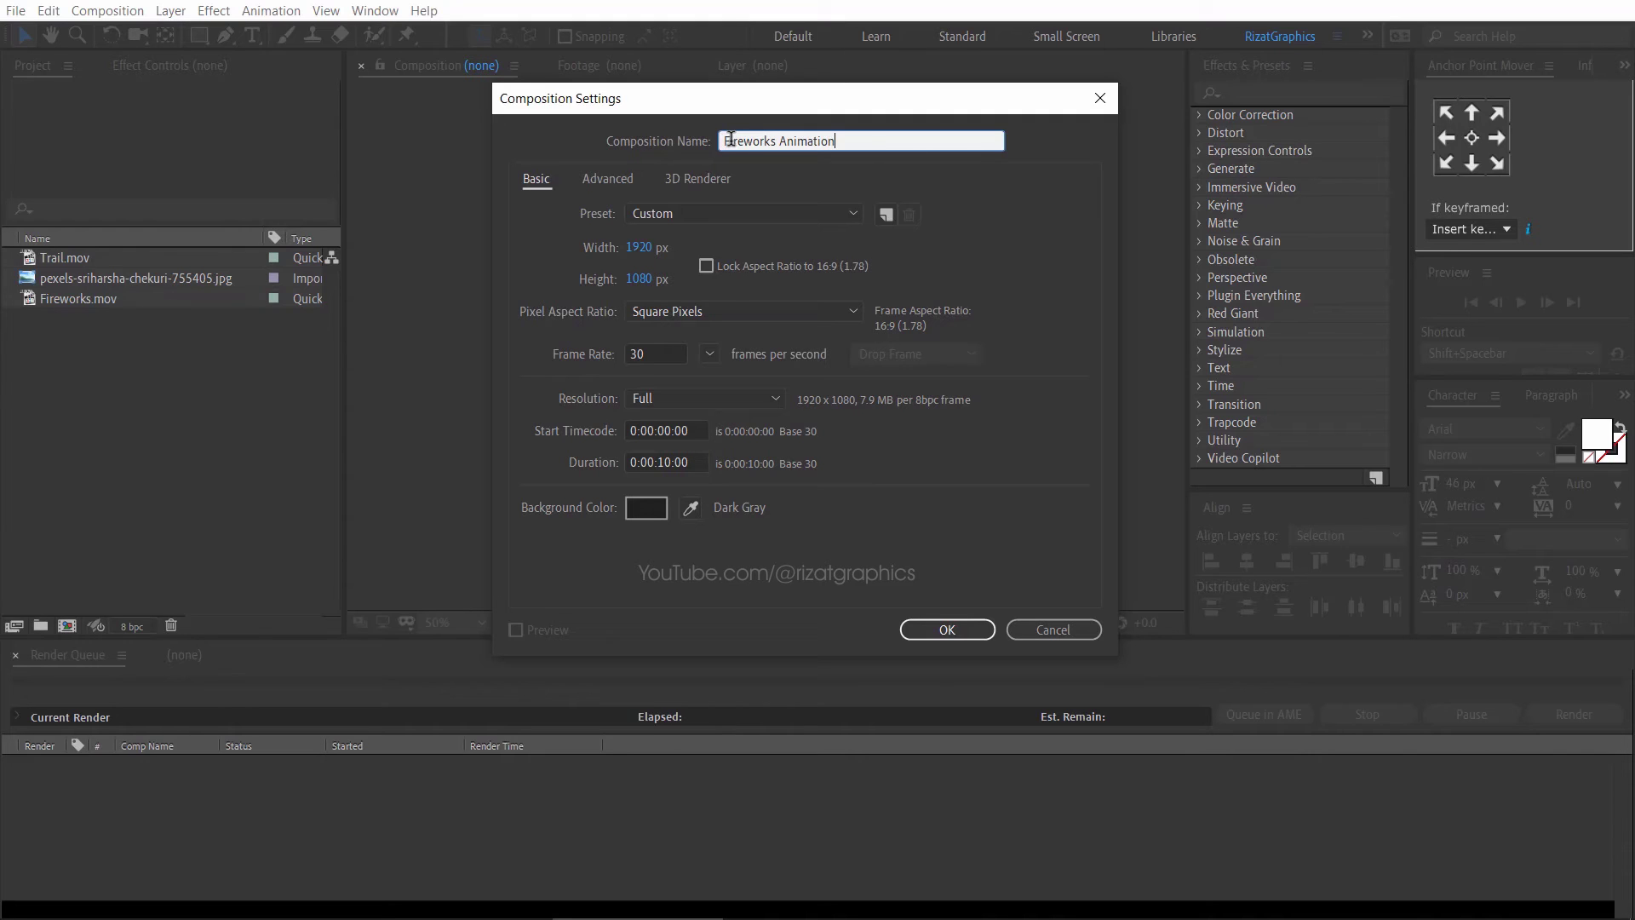
type("Fireworks Animation")
left_click(920, 626)
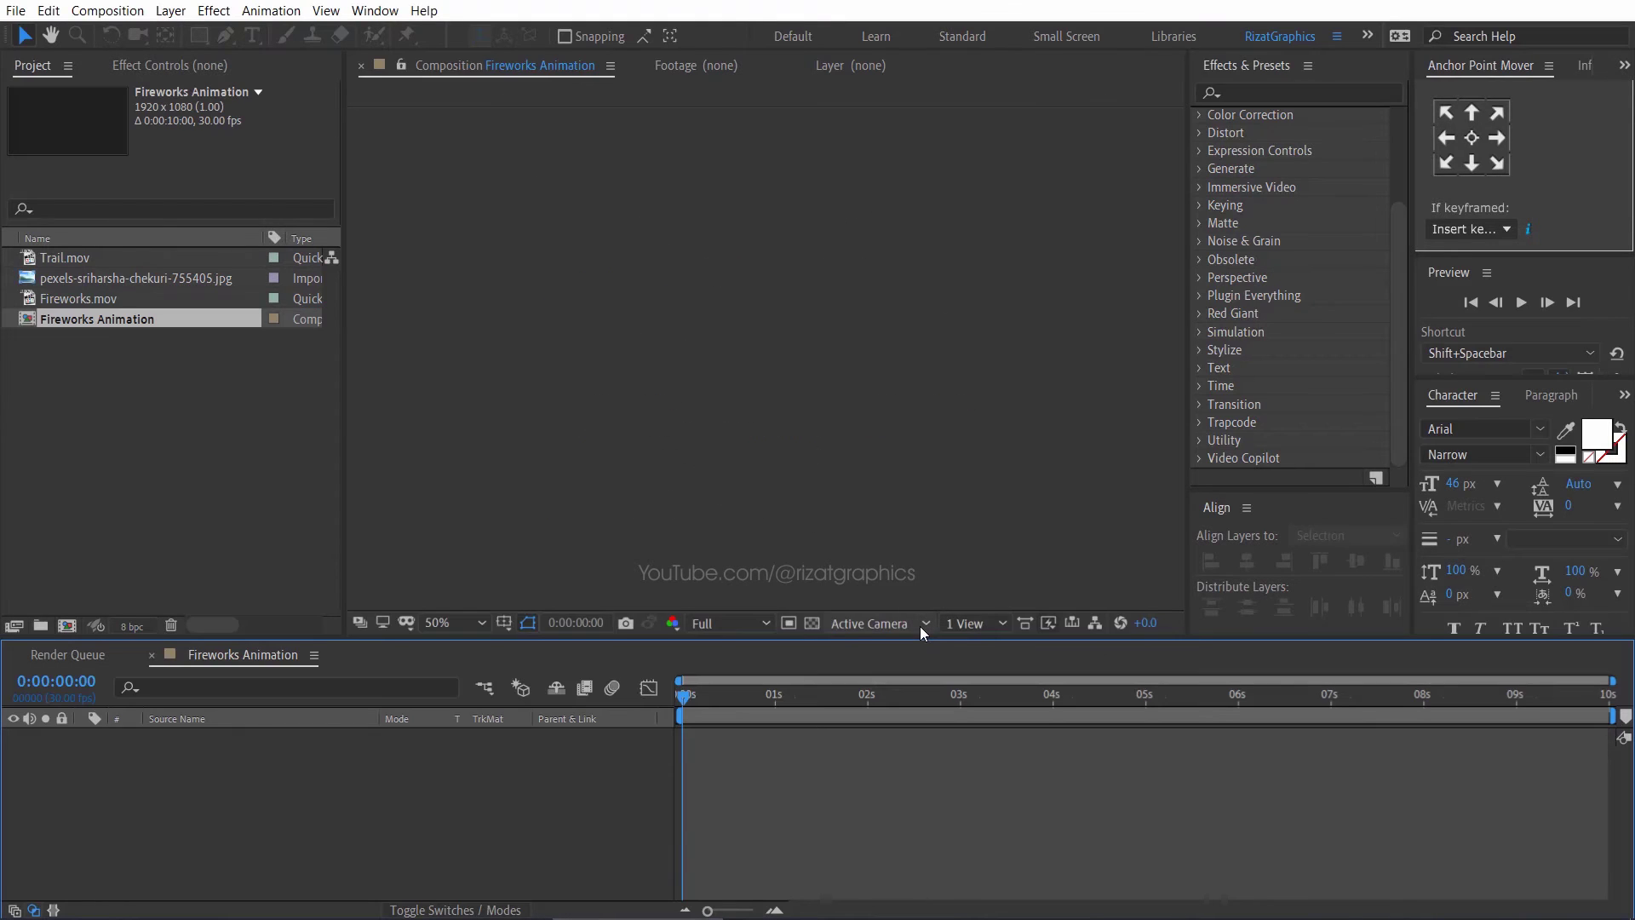
left_click_drag(85, 300, 131, 734)
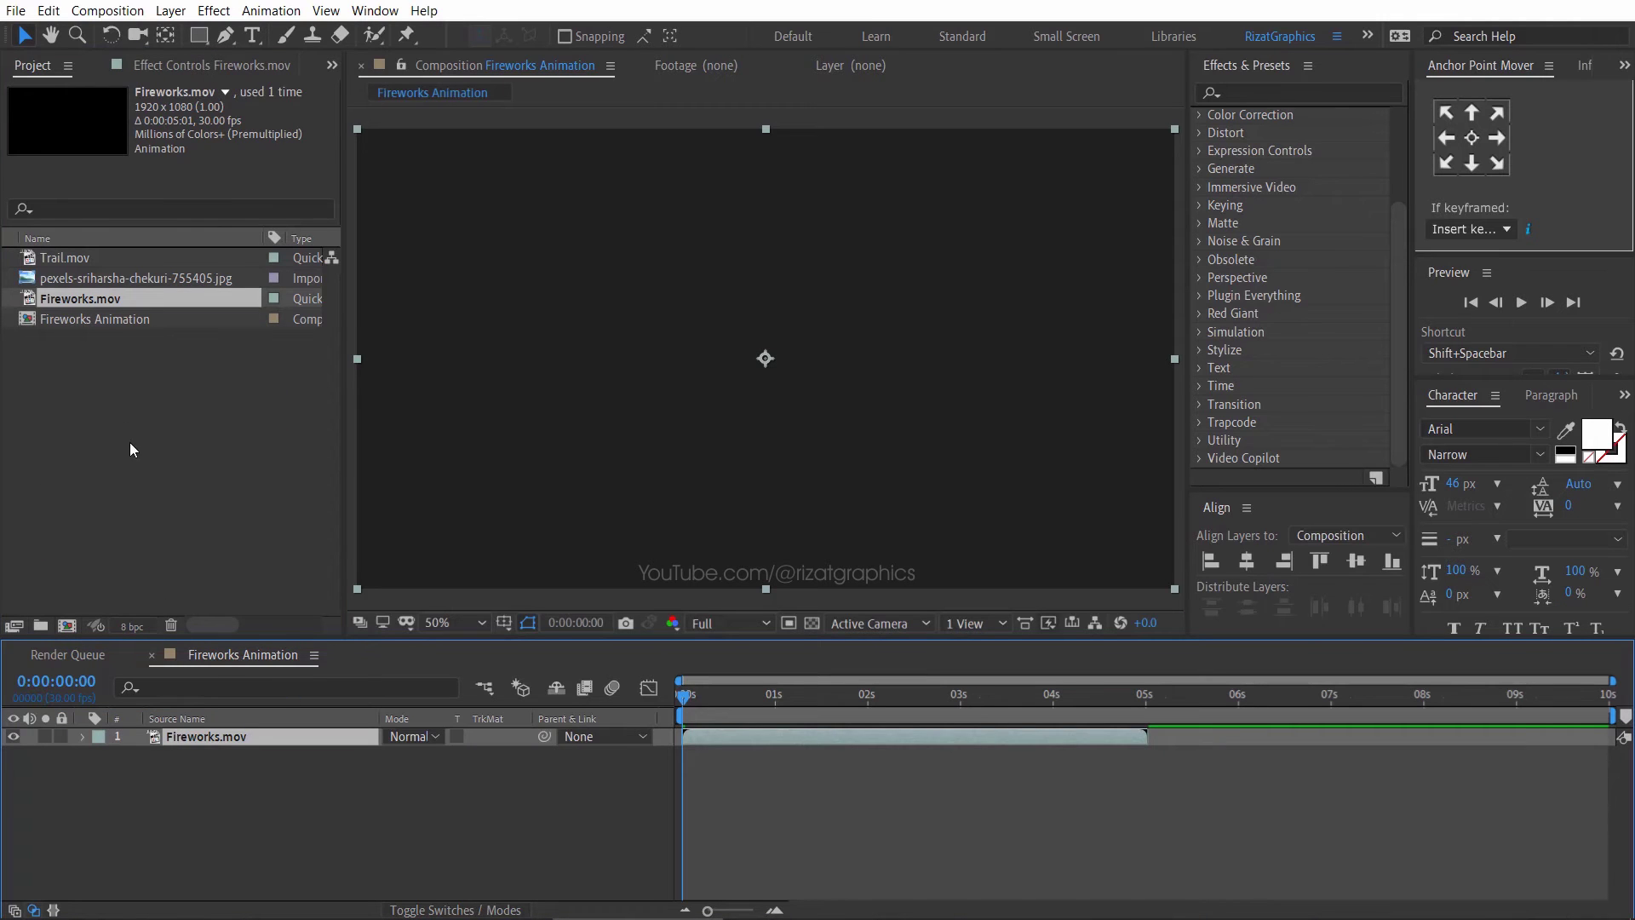
left_click_drag(75, 262, 131, 789)
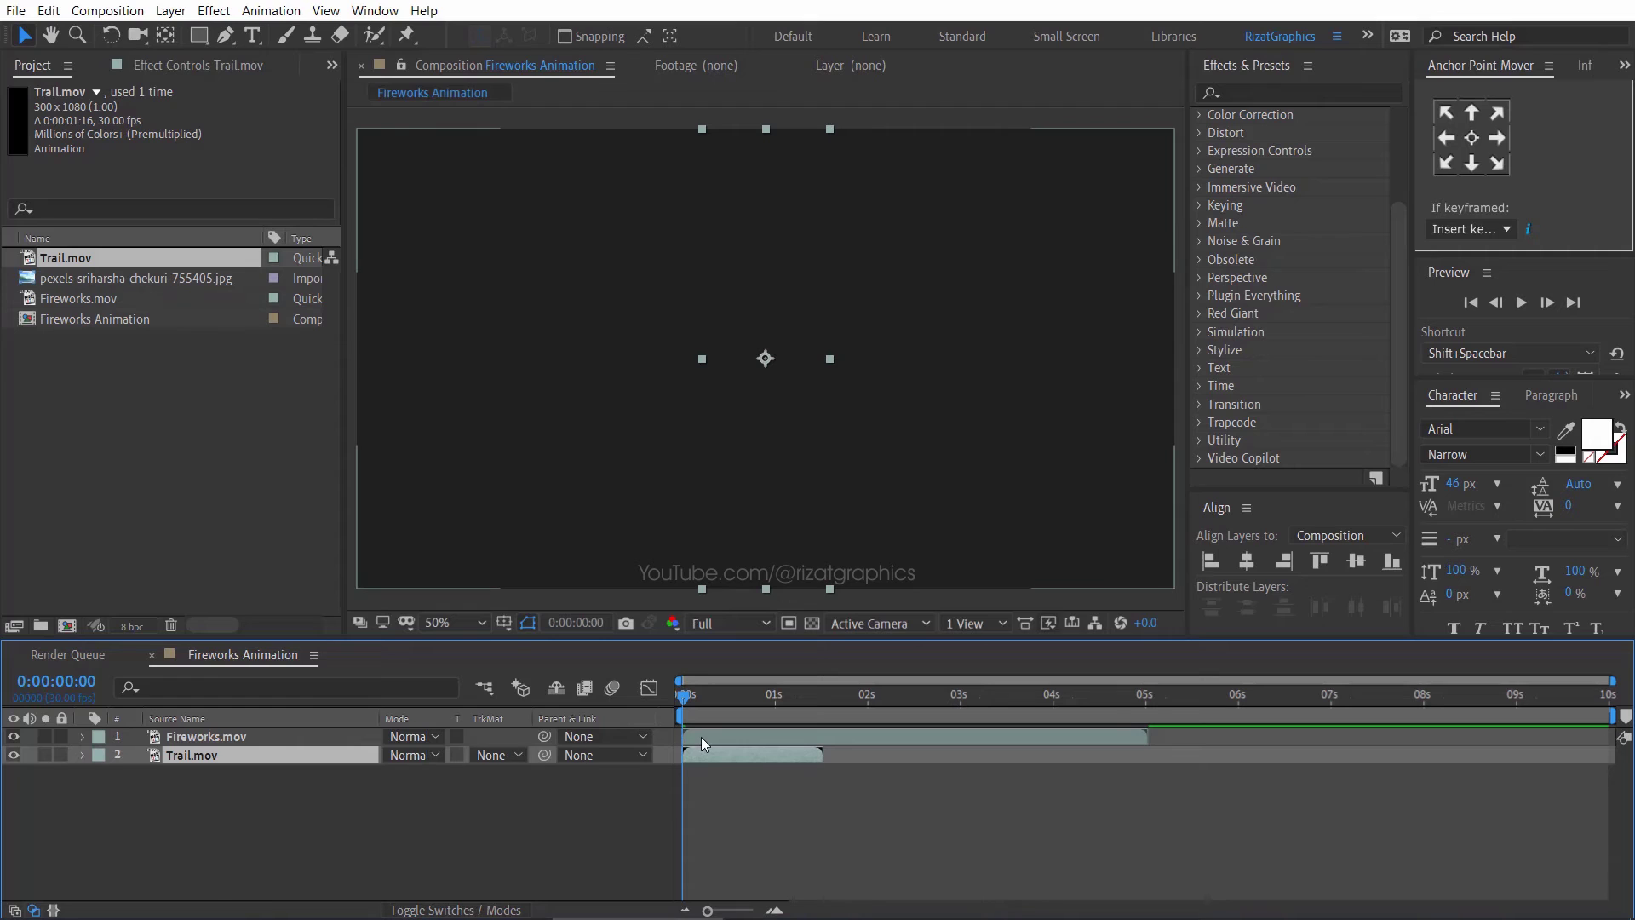
- Hide Fireworks.mov and preview the Trail.mov rise, stopping at 0:00:00:23
left_click(391, 734)
left_click(256, 755)
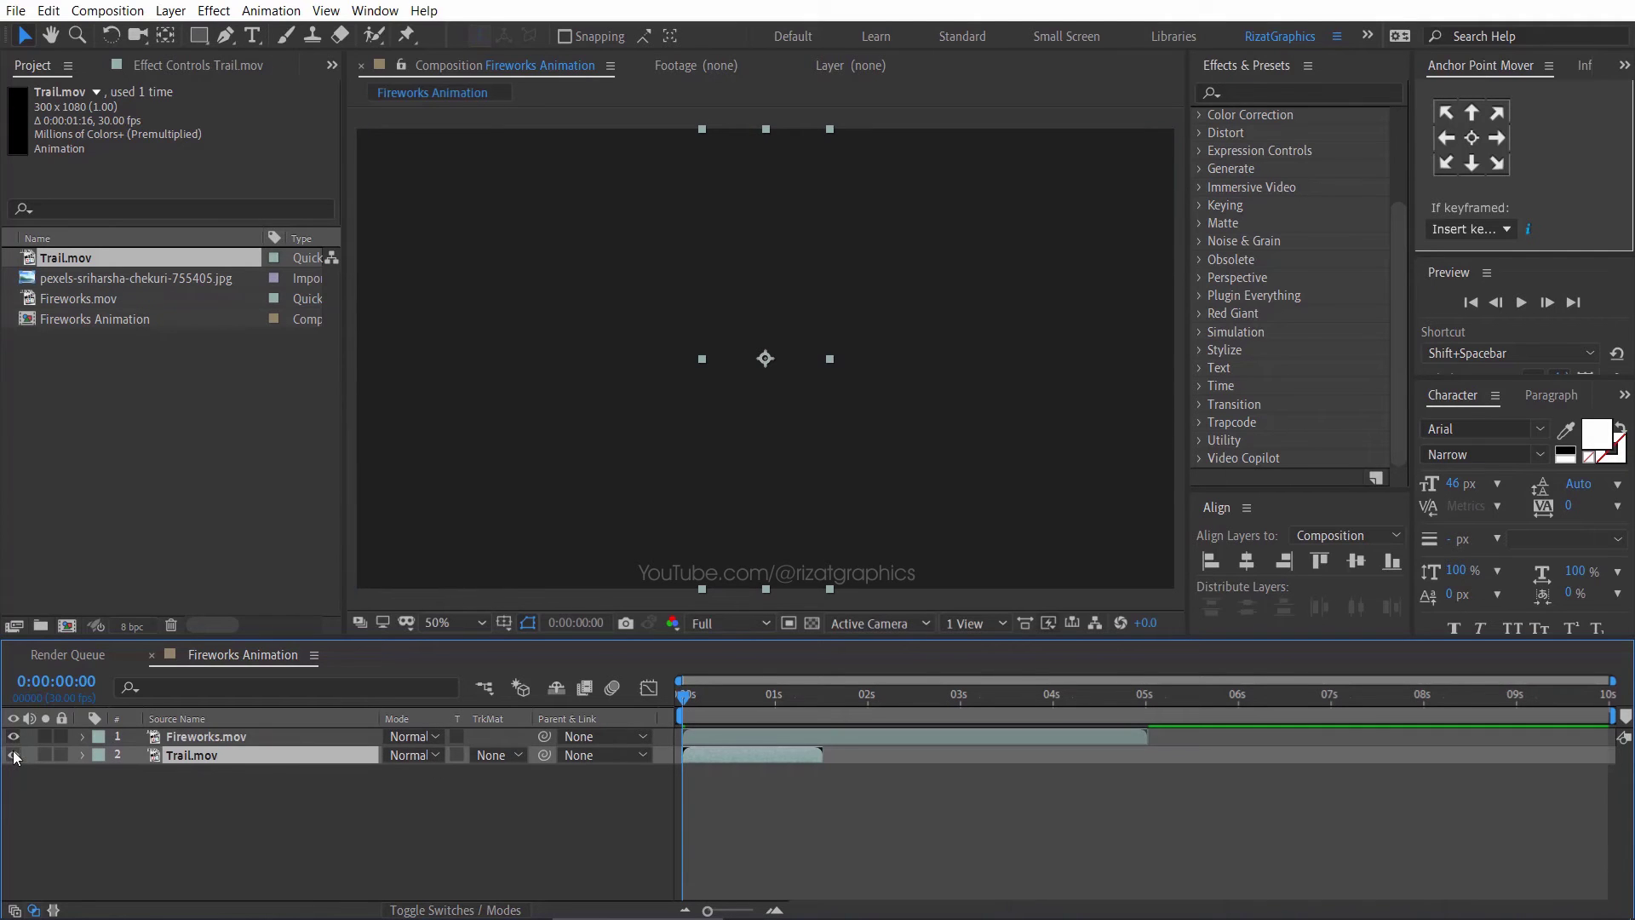
left_click(12, 736)
left_click_drag(692, 709, 778, 699)
left_click(784, 332)
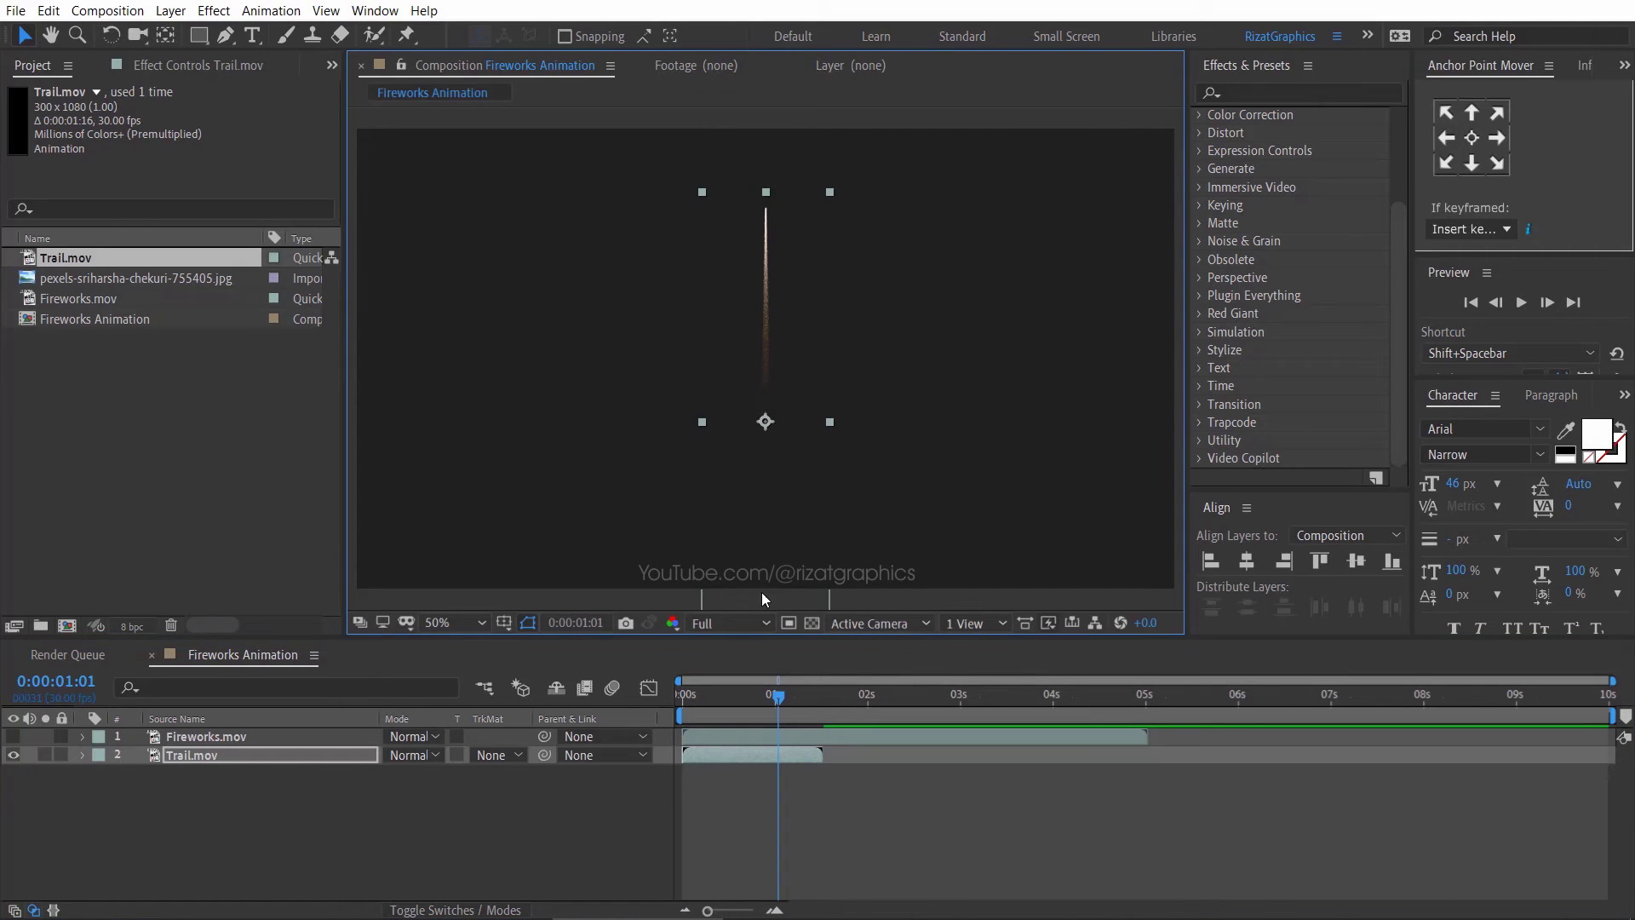
key("space")
left_click_drag(682, 700, 754, 698)
- Duplicate Trail.mov and start the copy slightly later, further left and lower in the frame
left_click(743, 760)
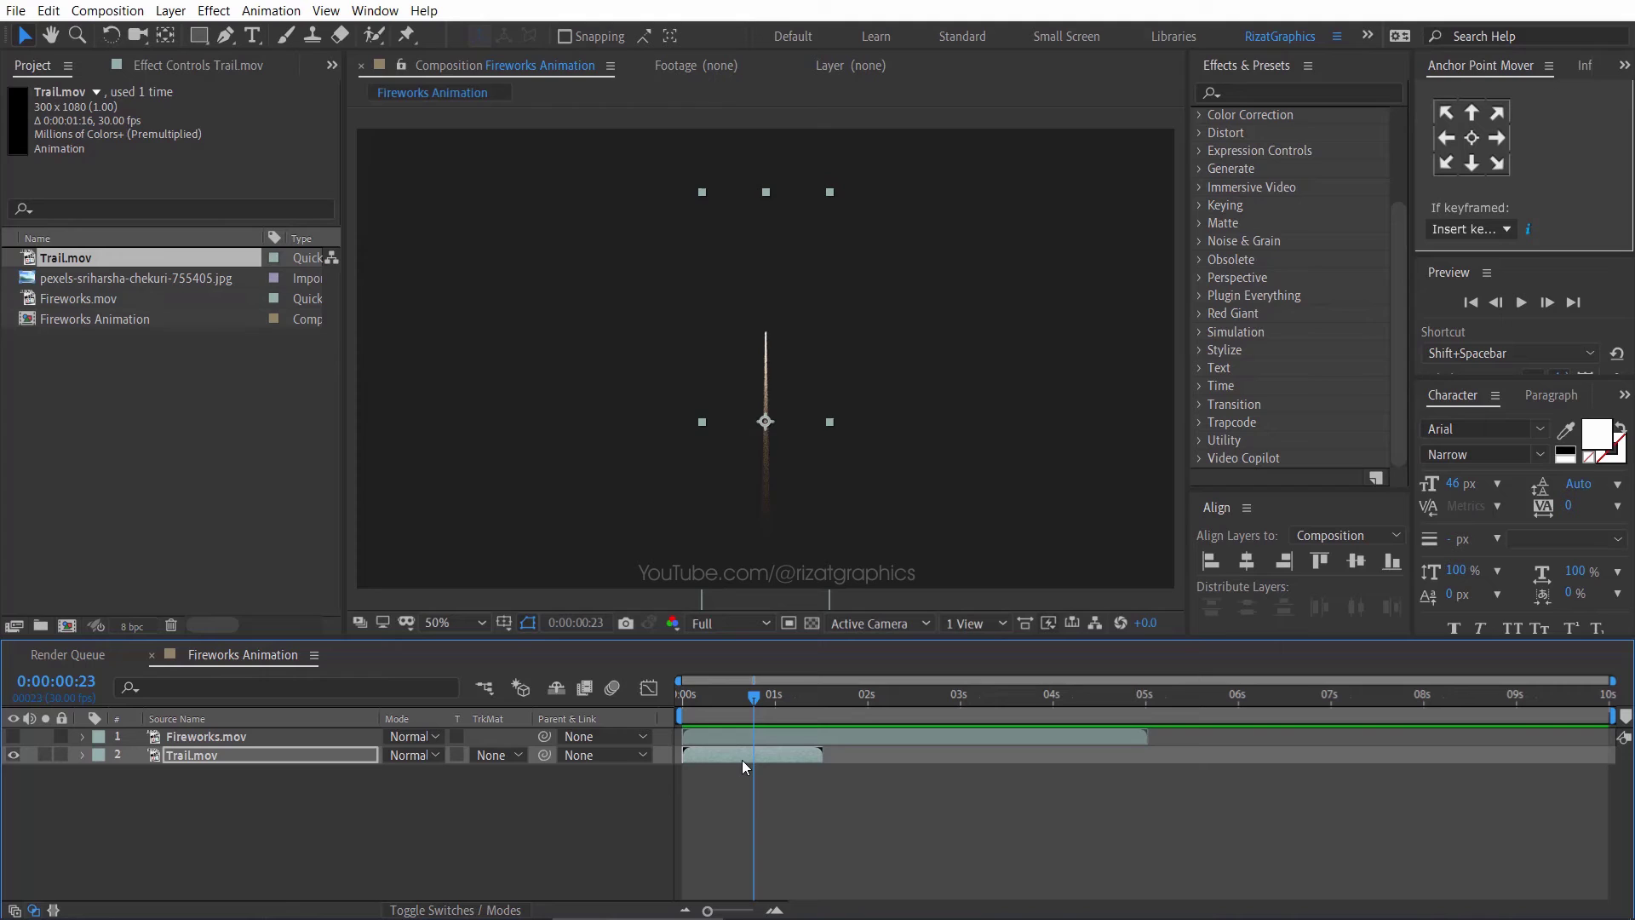
key("ctrl+d")
left_click_drag(733, 758, 768, 758)
left_click_drag(768, 554, 592, 552)
key("Return")
left_click_drag(760, 701, 795, 700)
left_click_drag(579, 443, 580, 489)
- Add two more delayed Trail.mov copies, one placed on the right side of the frame
key("ctrl+d")
left_click_drag(775, 754, 780, 754)
left_click_drag(581, 581, 988, 580)
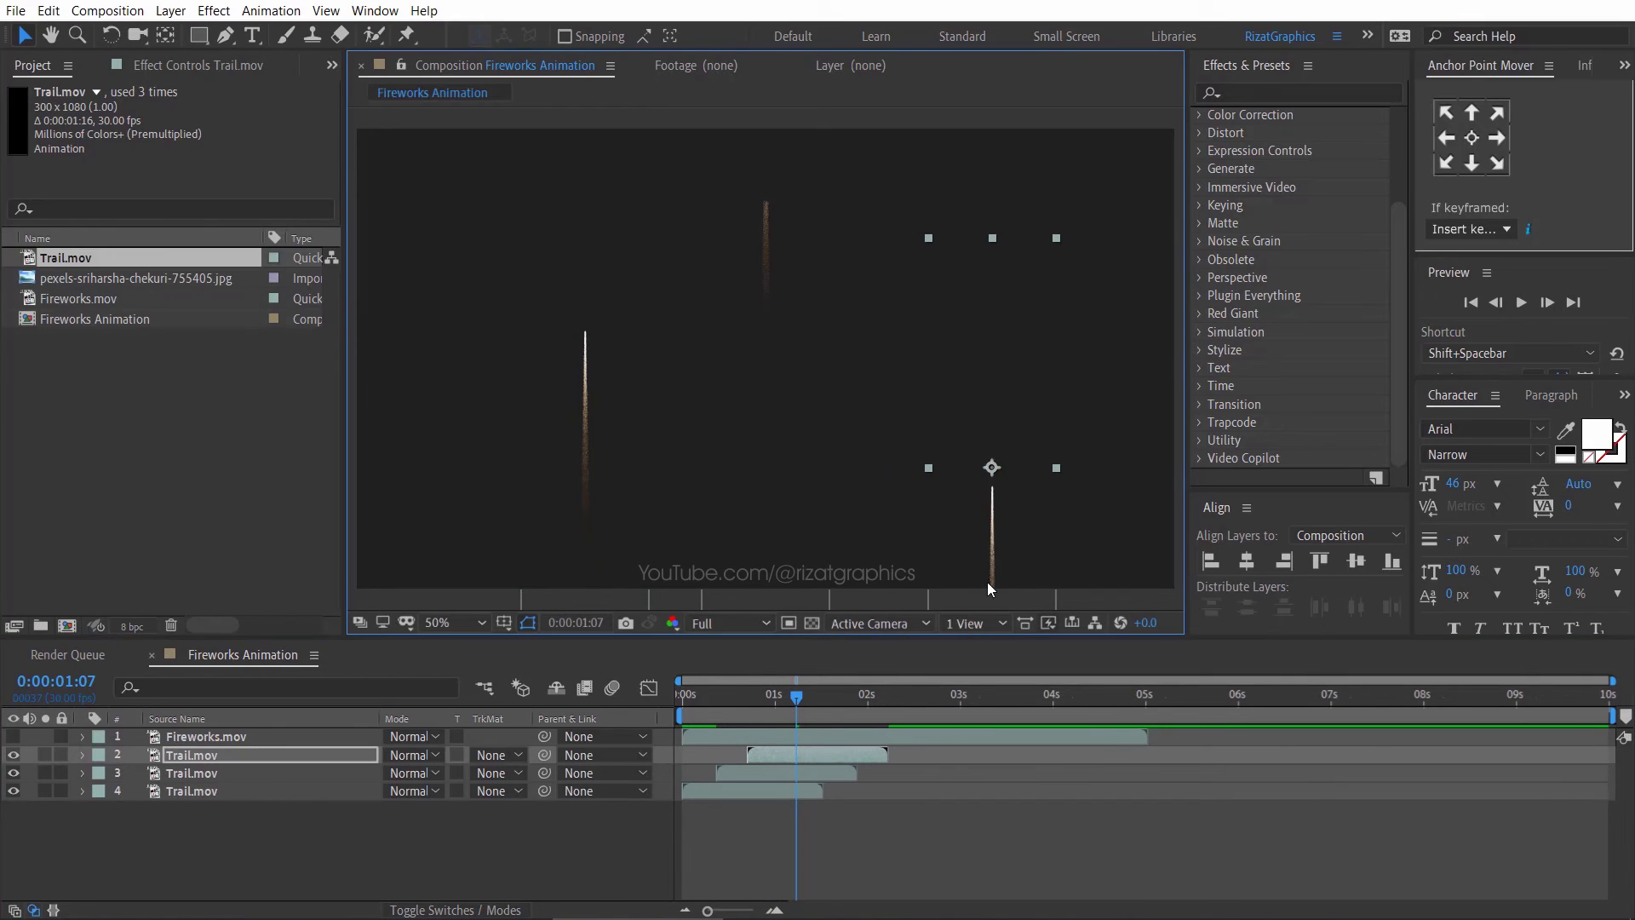
left_click_drag(778, 749, 816, 758)
left_click(820, 692)
key("ctrl+d")
left_click(806, 702)
left_click_drag(941, 582, 764, 582)
- Move Fireworks.mov down to layer 4, below the trail copies
left_click(884, 697)
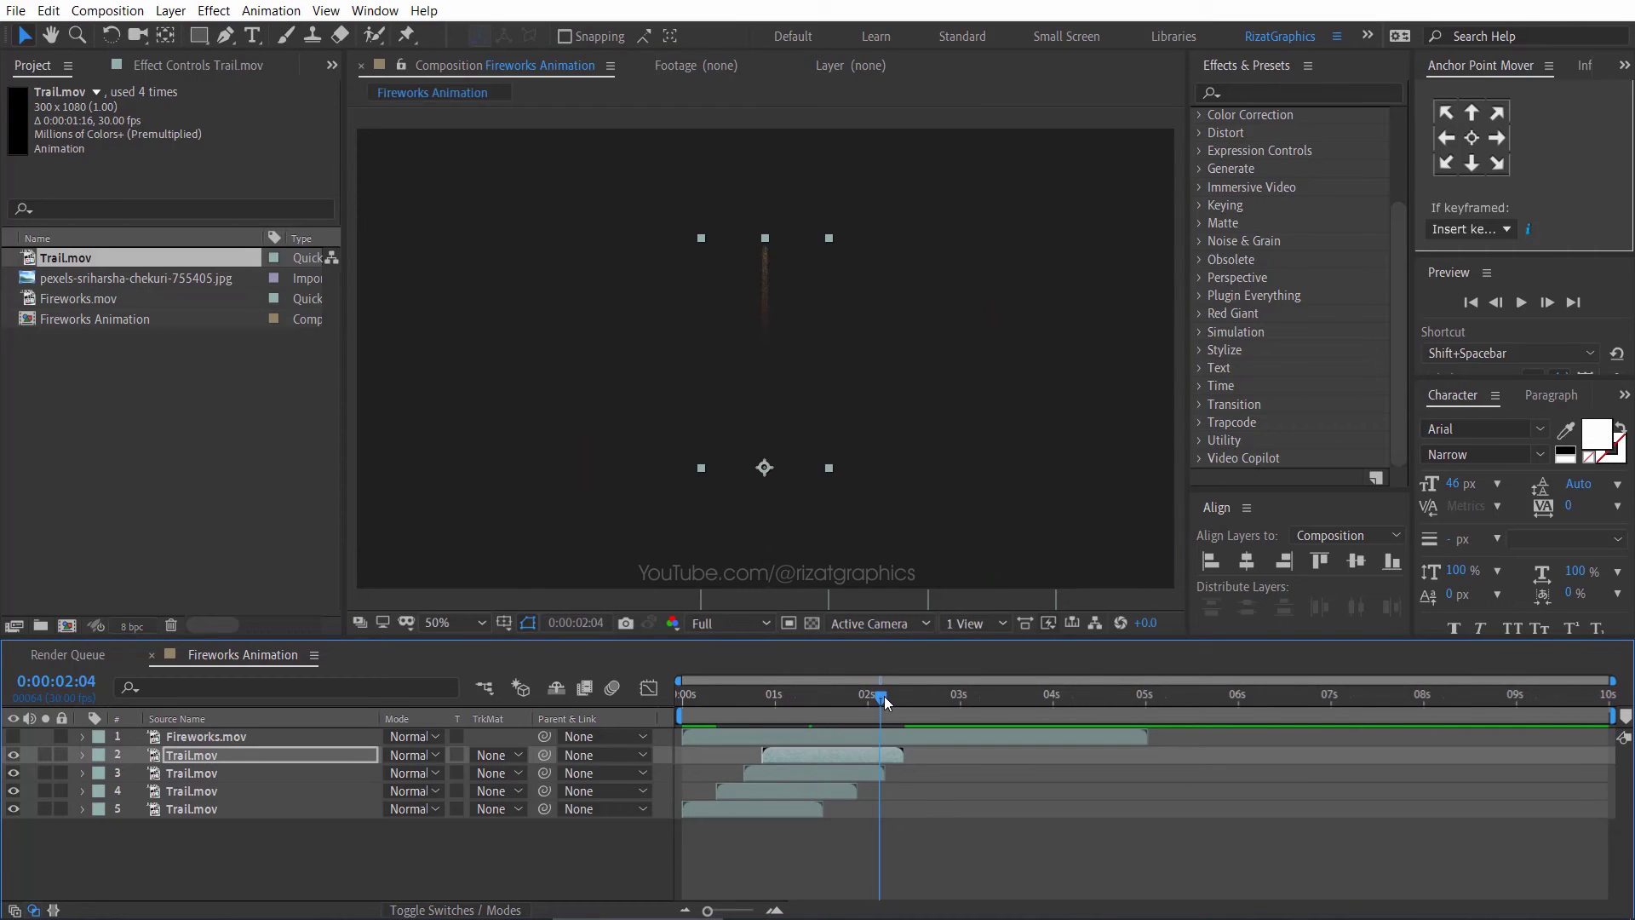
left_click_drag(884, 696, 698, 732)
left_click_drag(316, 736, 263, 800)
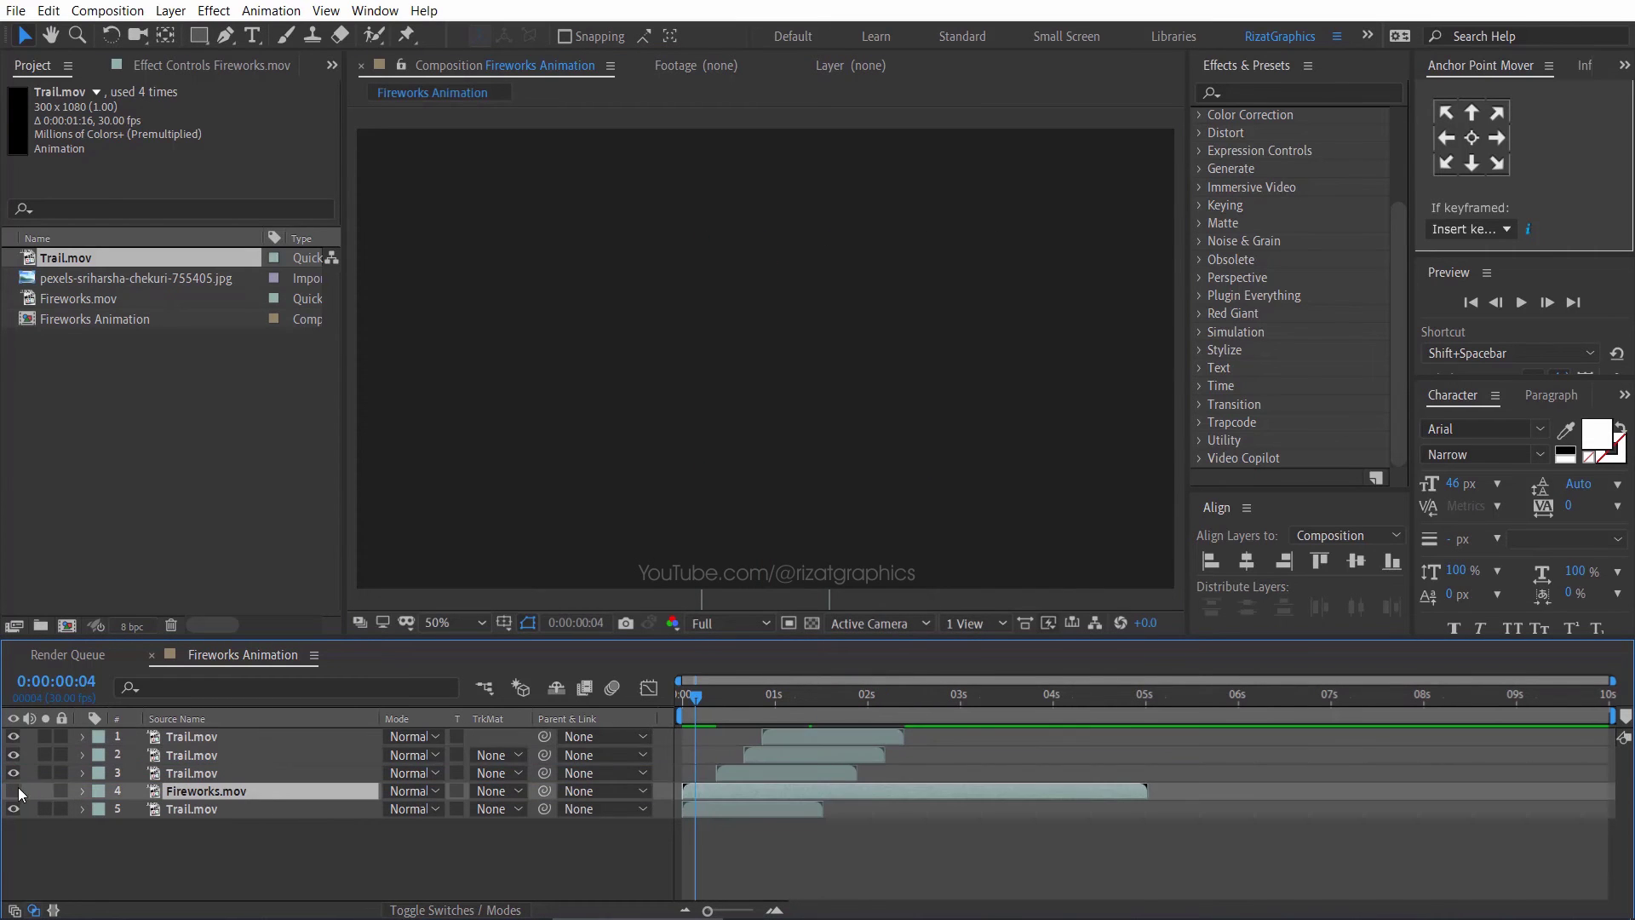
- Start the Fireworks.mov burst when the trail peaks and preview the timing
left_click_drag(696, 697, 784, 698)
left_click_drag(748, 784, 803, 697)
key("space")
key("space")
- Duplicate Fireworks.mov, start the copy later, and place it atop the left trail
left_click(823, 792)
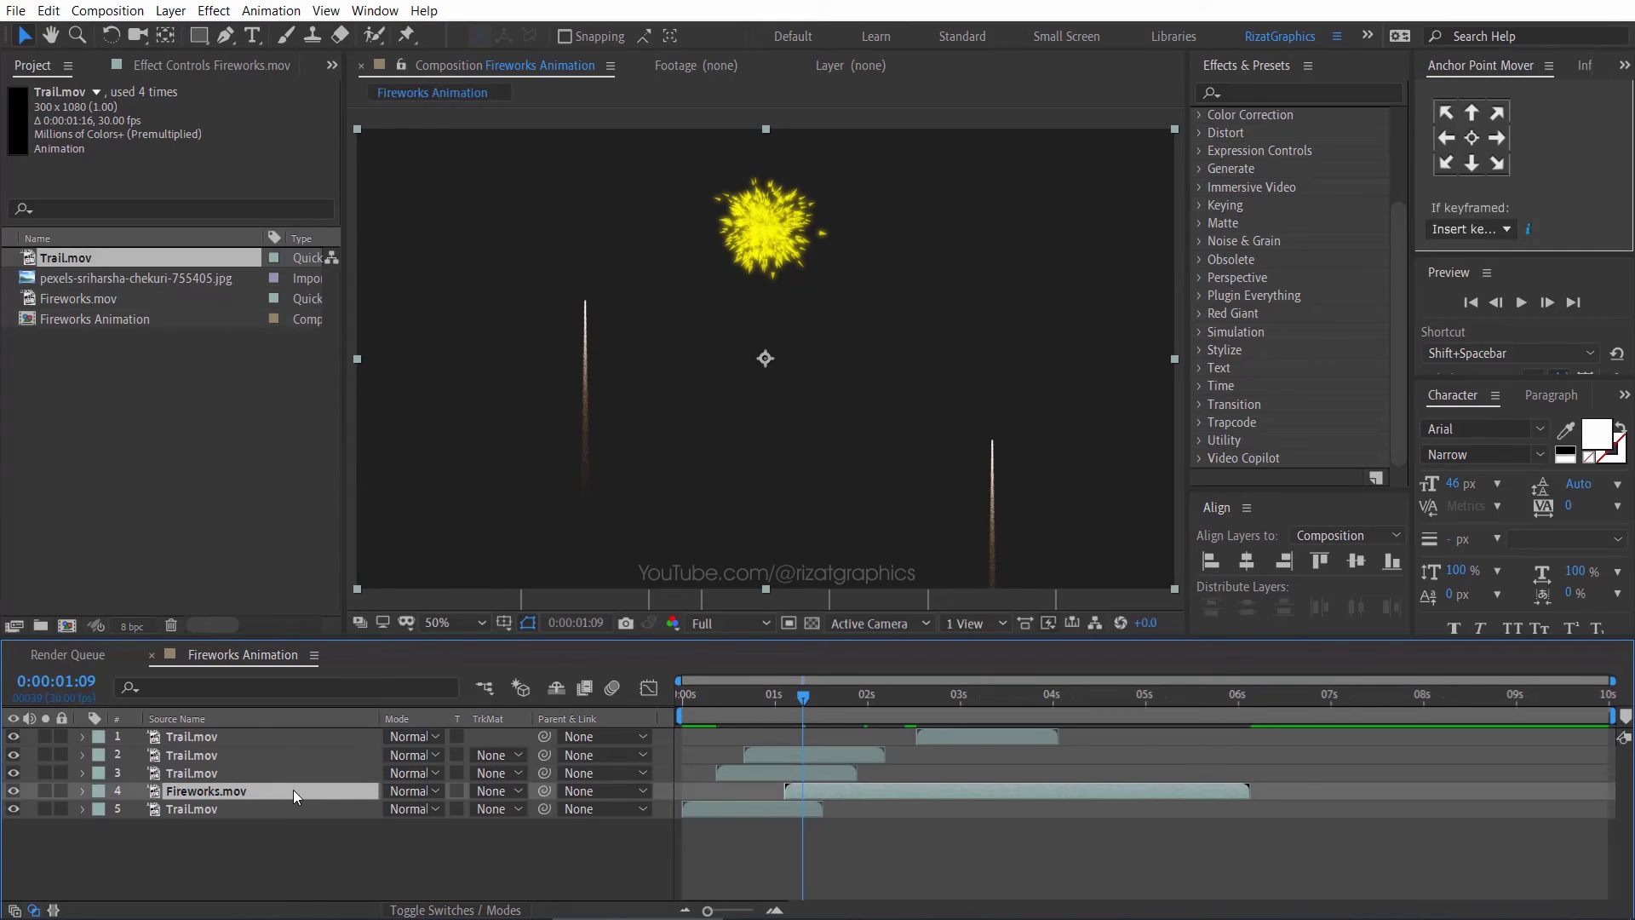
key("ctrl+d")
left_click_drag(223, 794, 225, 770)
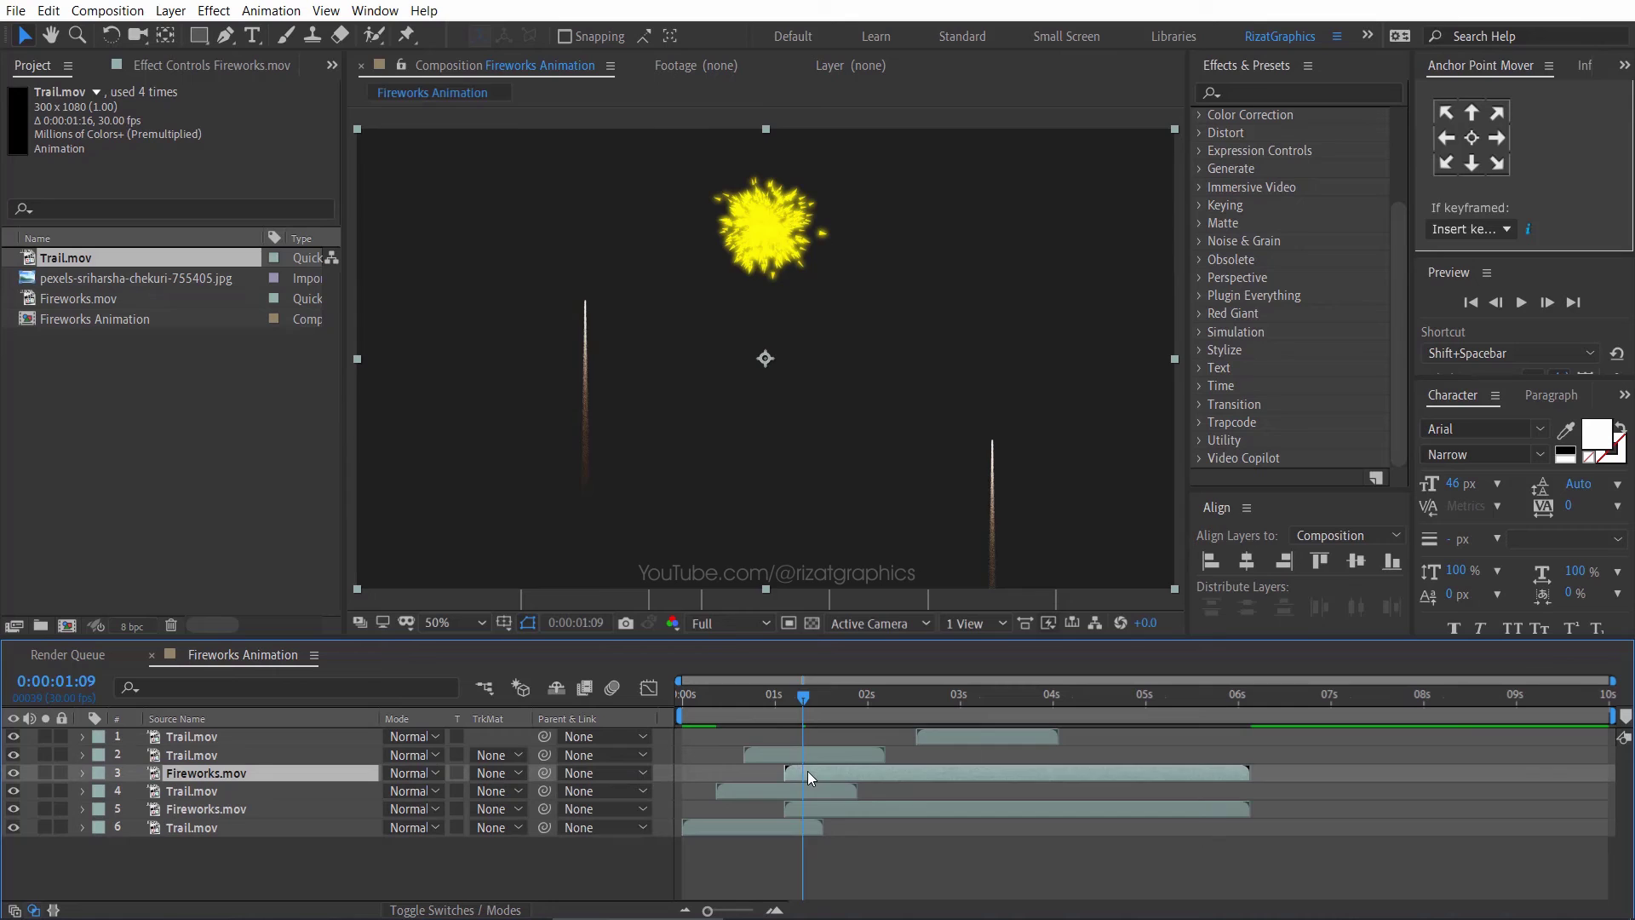
left_click_drag(808, 770, 826, 771)
left_click_drag(766, 226, 587, 251)
- Apply Hue/Saturation to the left firework and shift its Master Hue to teal
left_click_drag(800, 700, 820, 697)
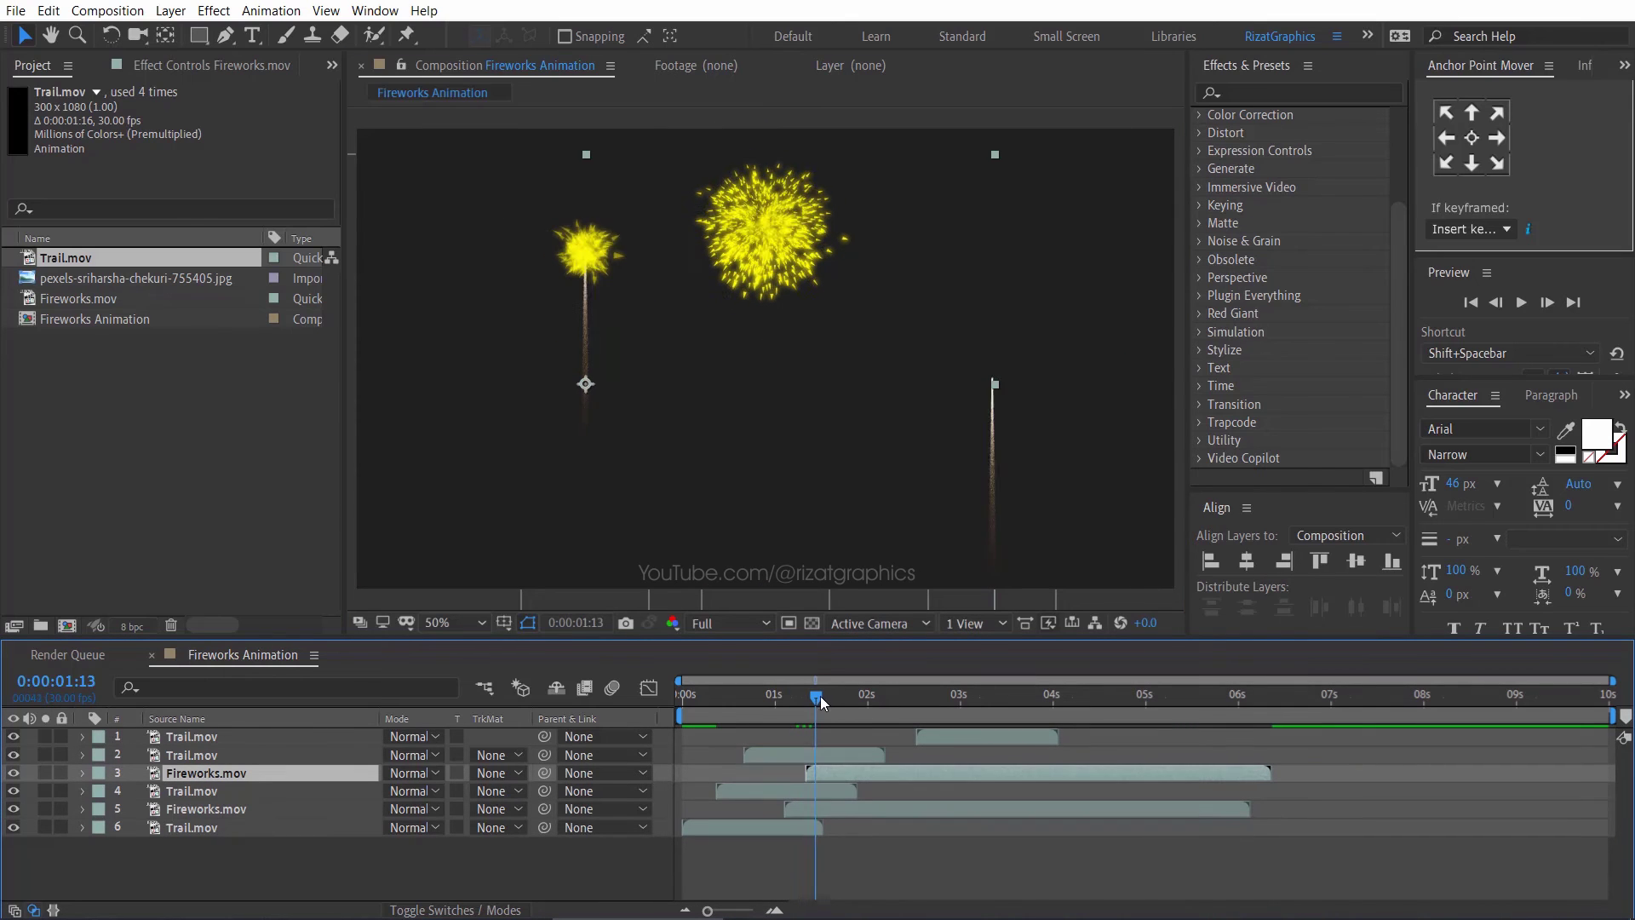
left_click(1300, 93)
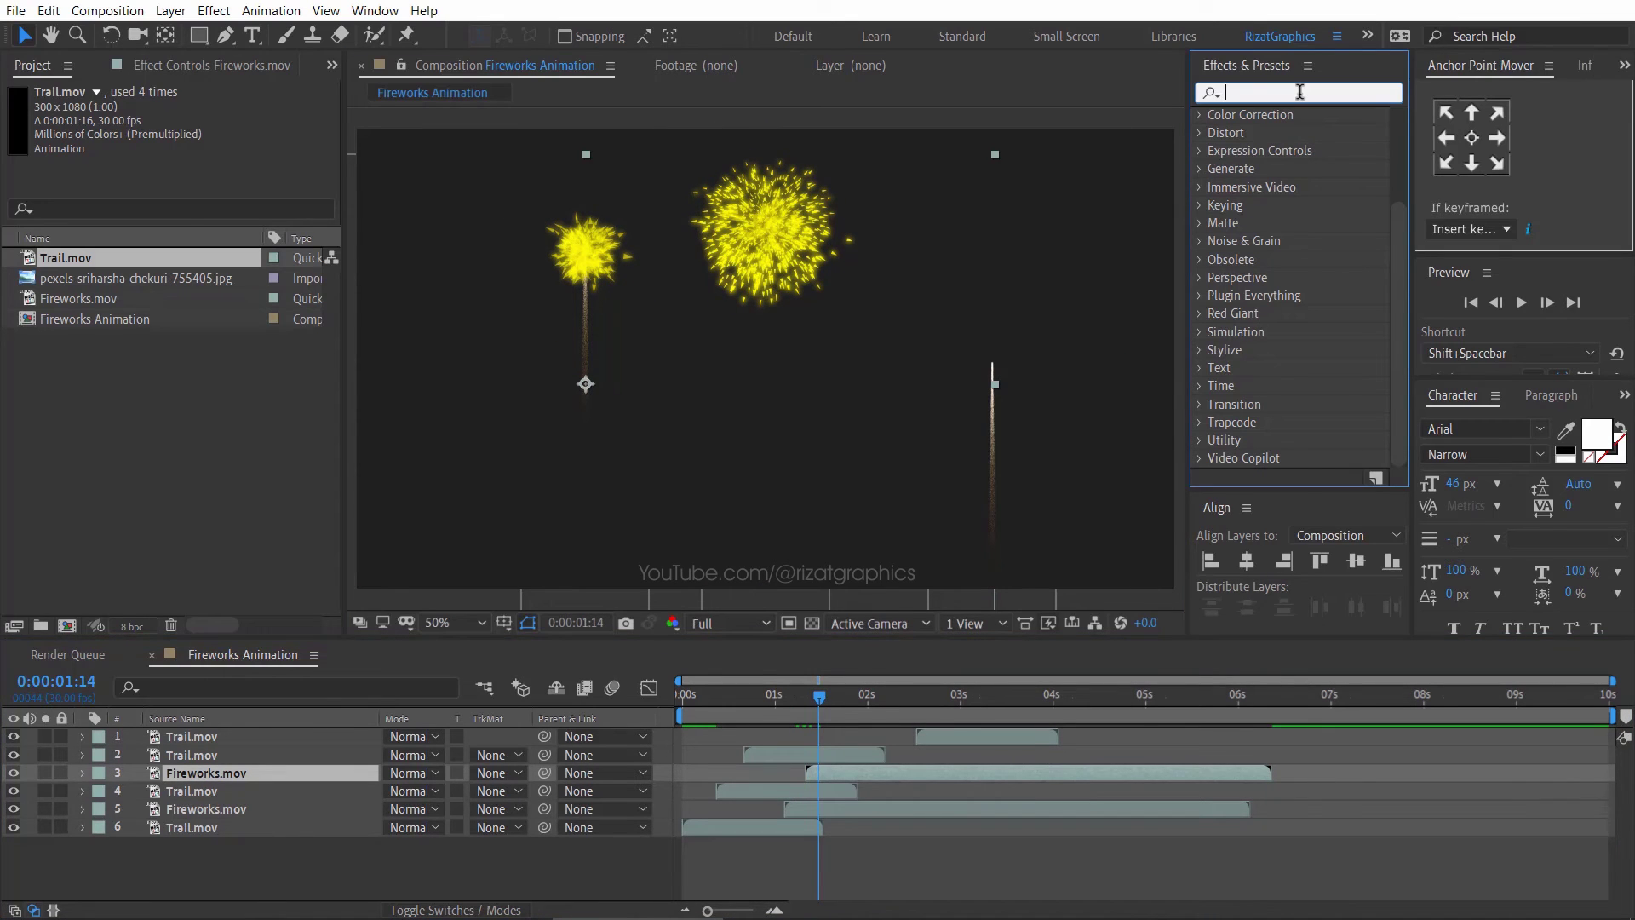
type("hue")
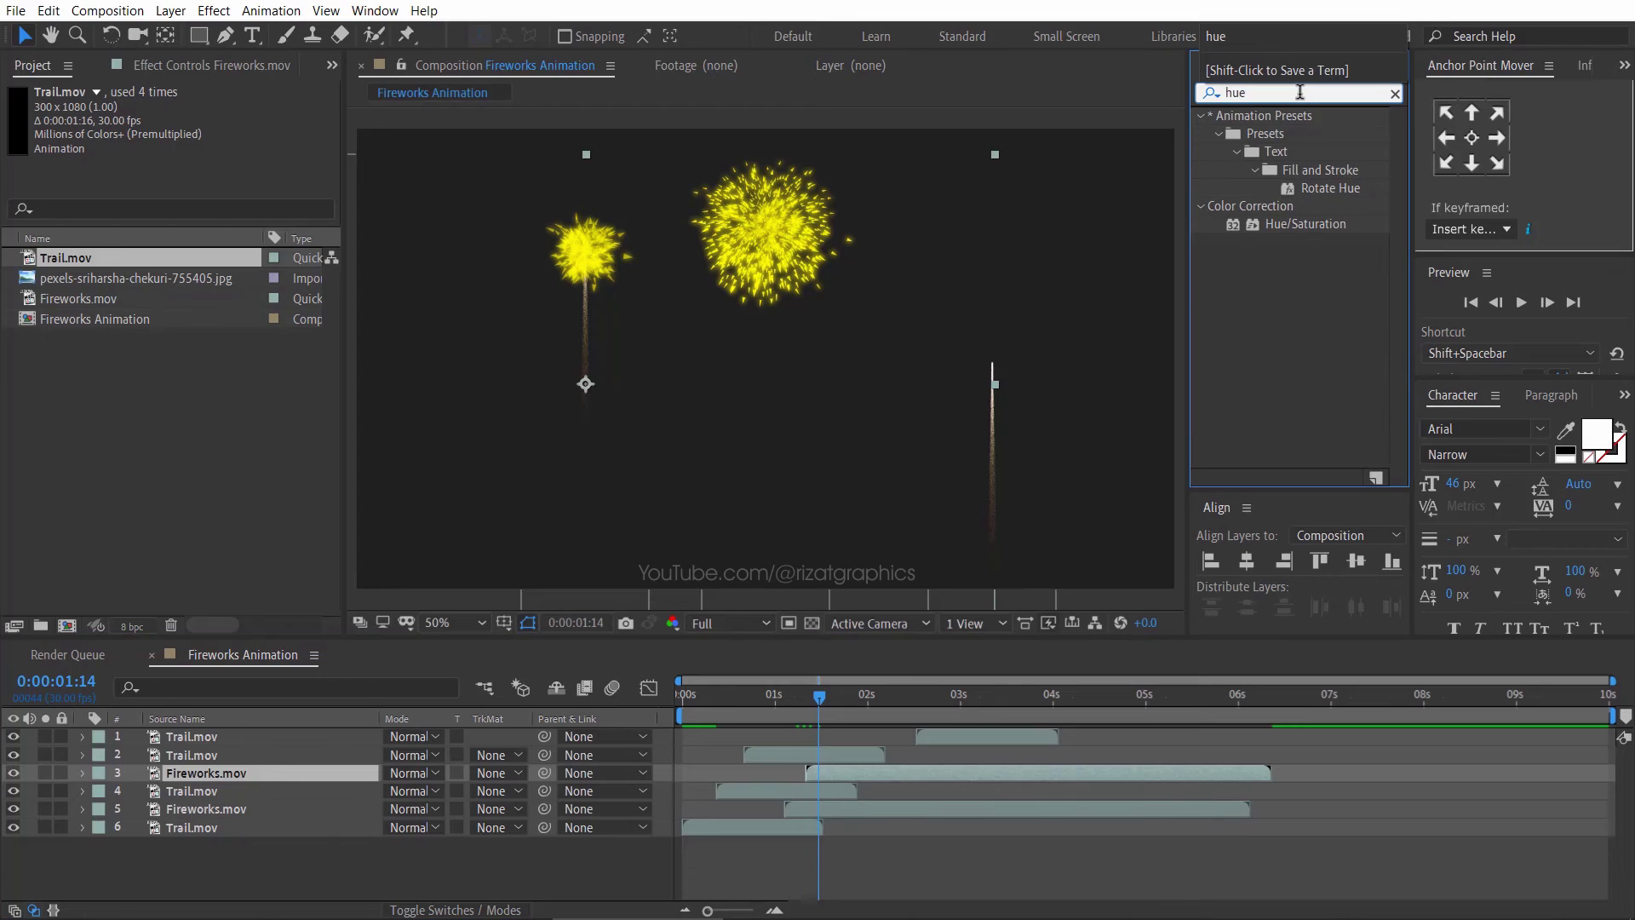
left_click_drag(1281, 223, 961, 694)
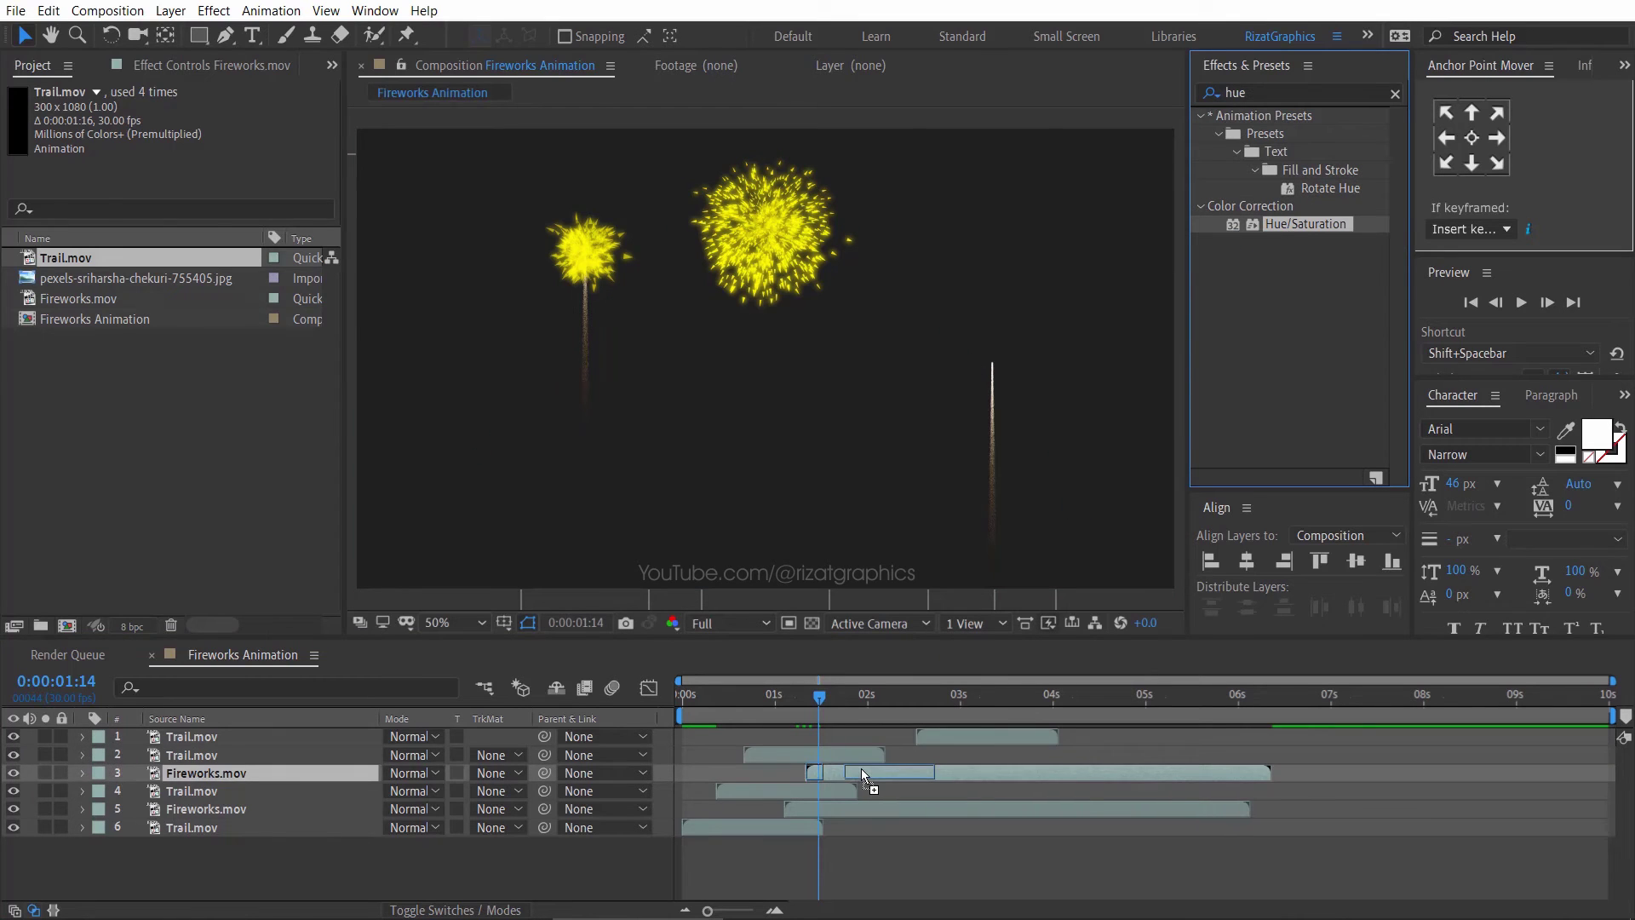
left_click_drag(861, 768, 861, 768)
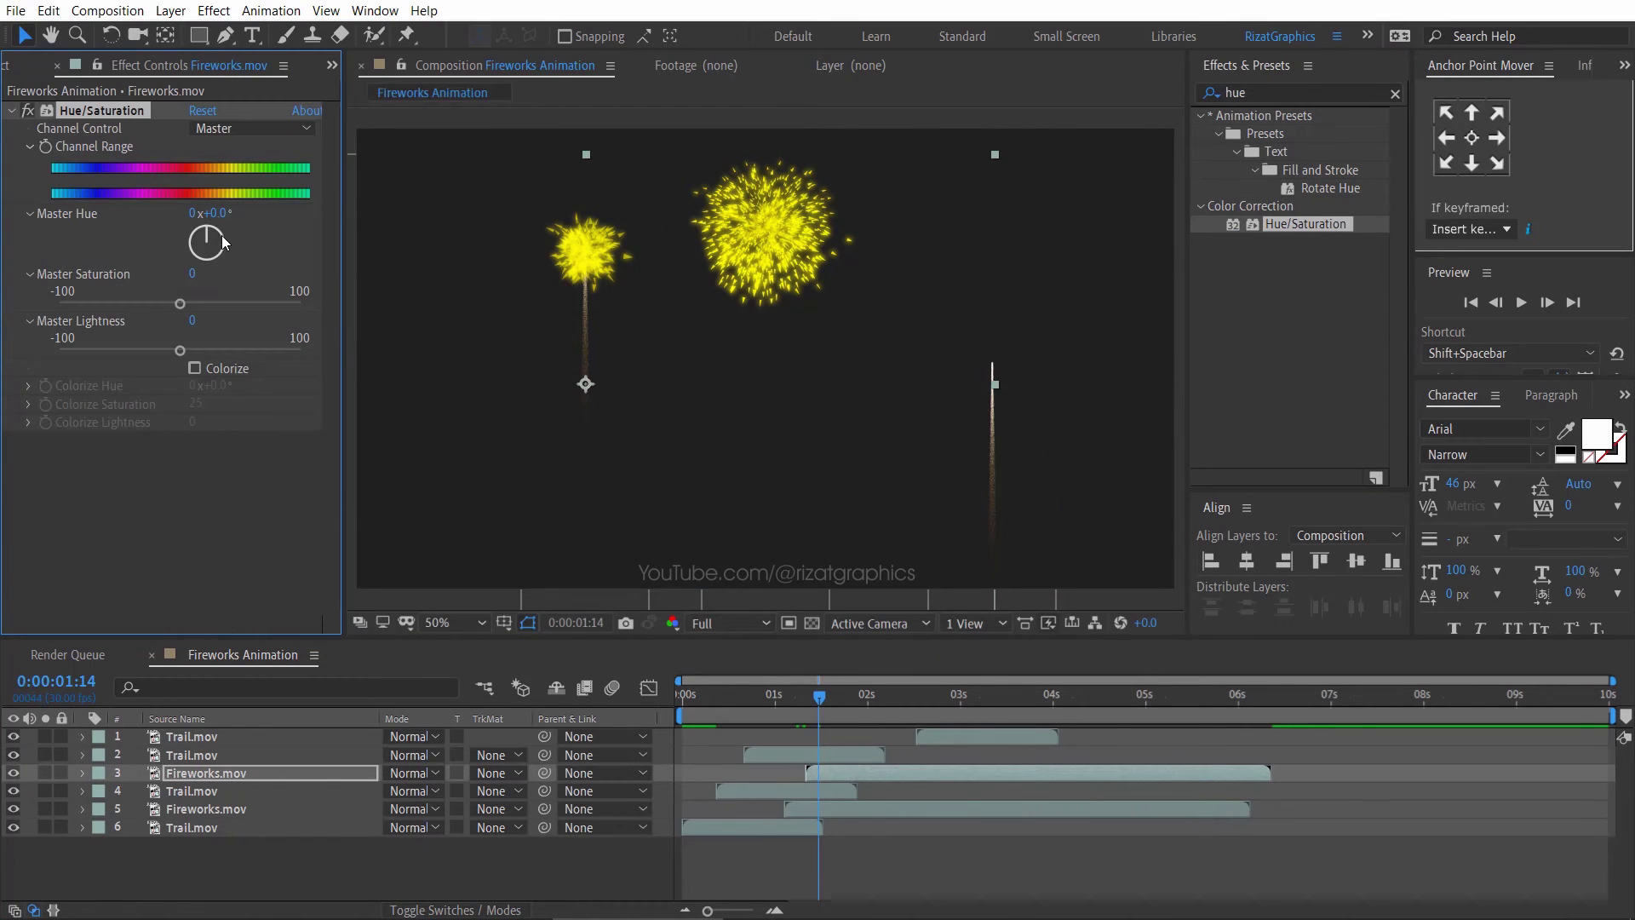
left_click_drag(221, 235, 223, 247)
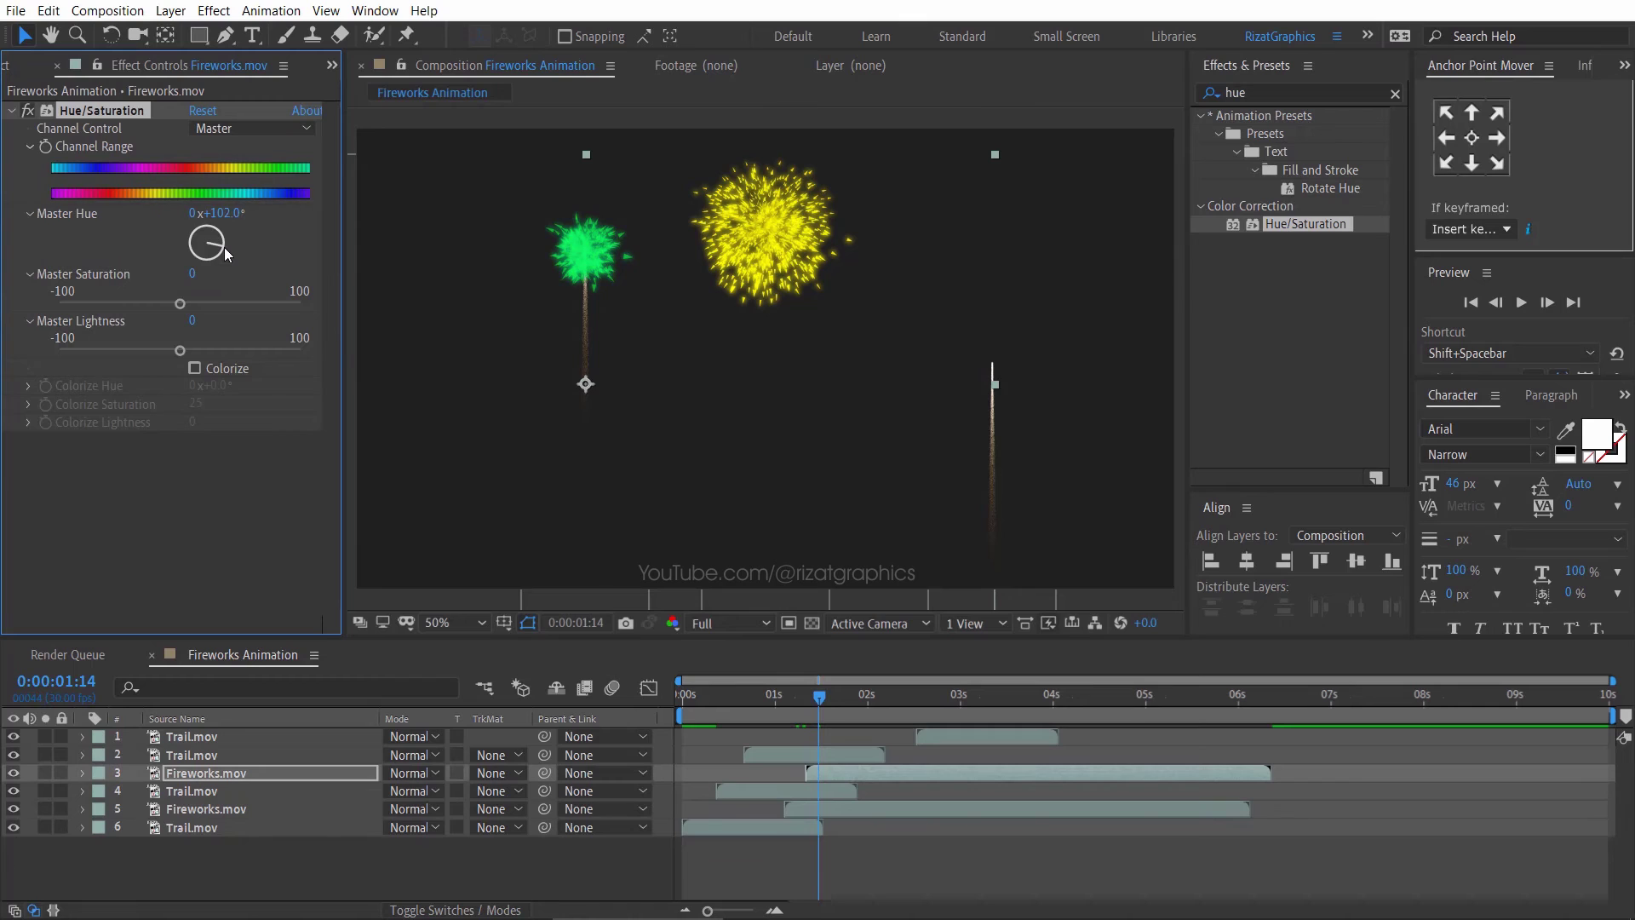
- Duplicate the teal firework, move it right, delay it, and turn it magenta
left_click(832, 775)
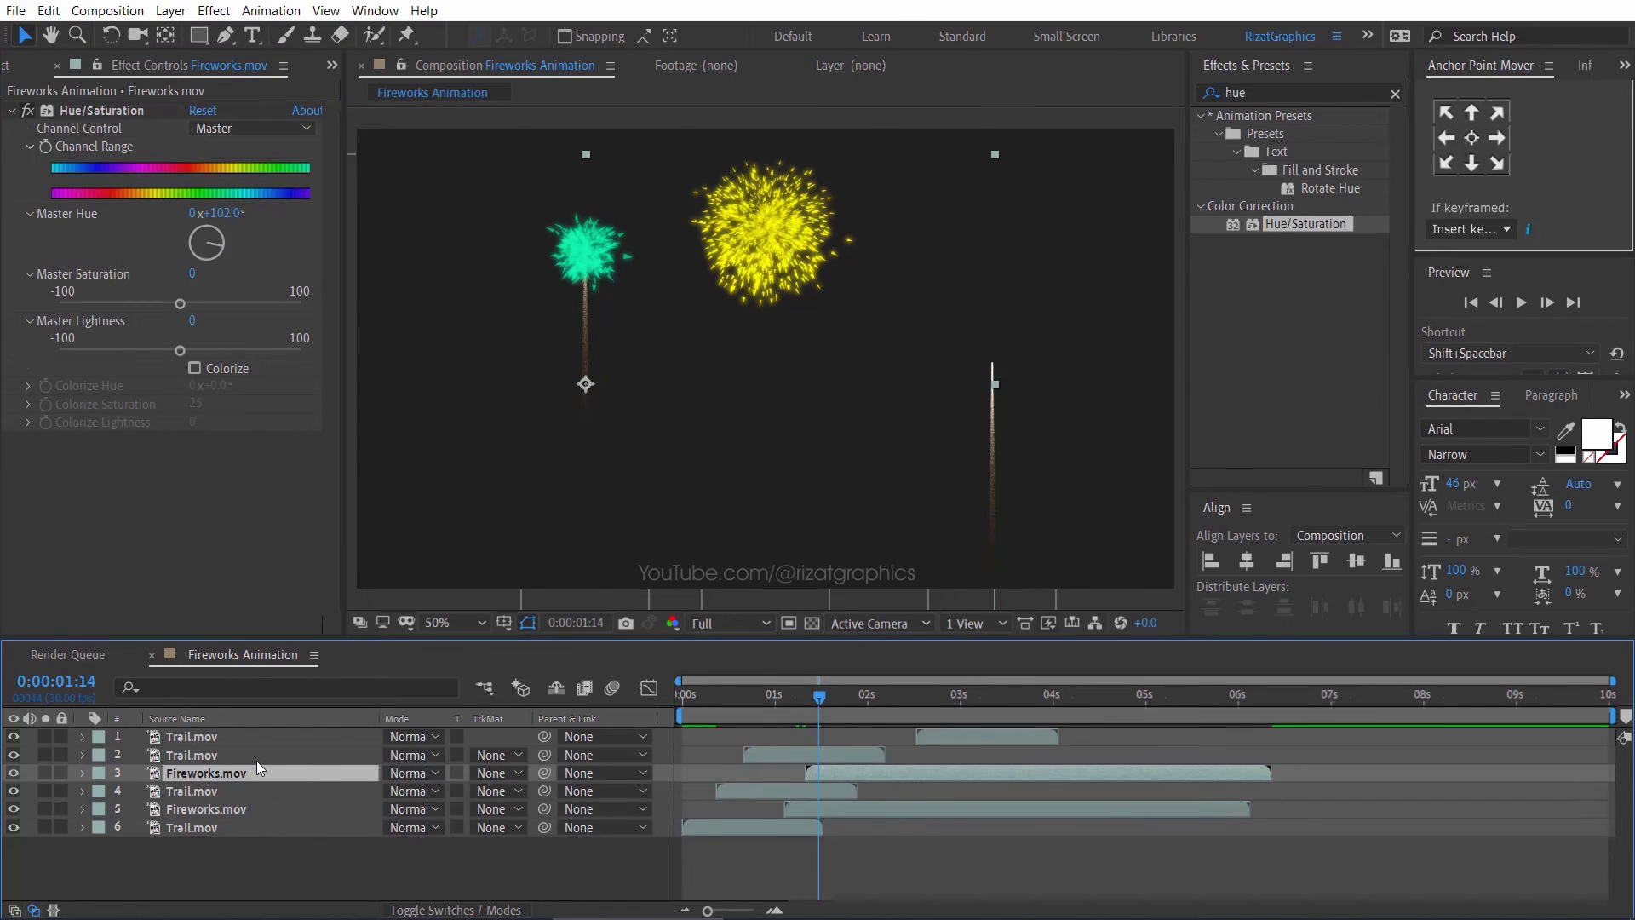
key("ctrl+d")
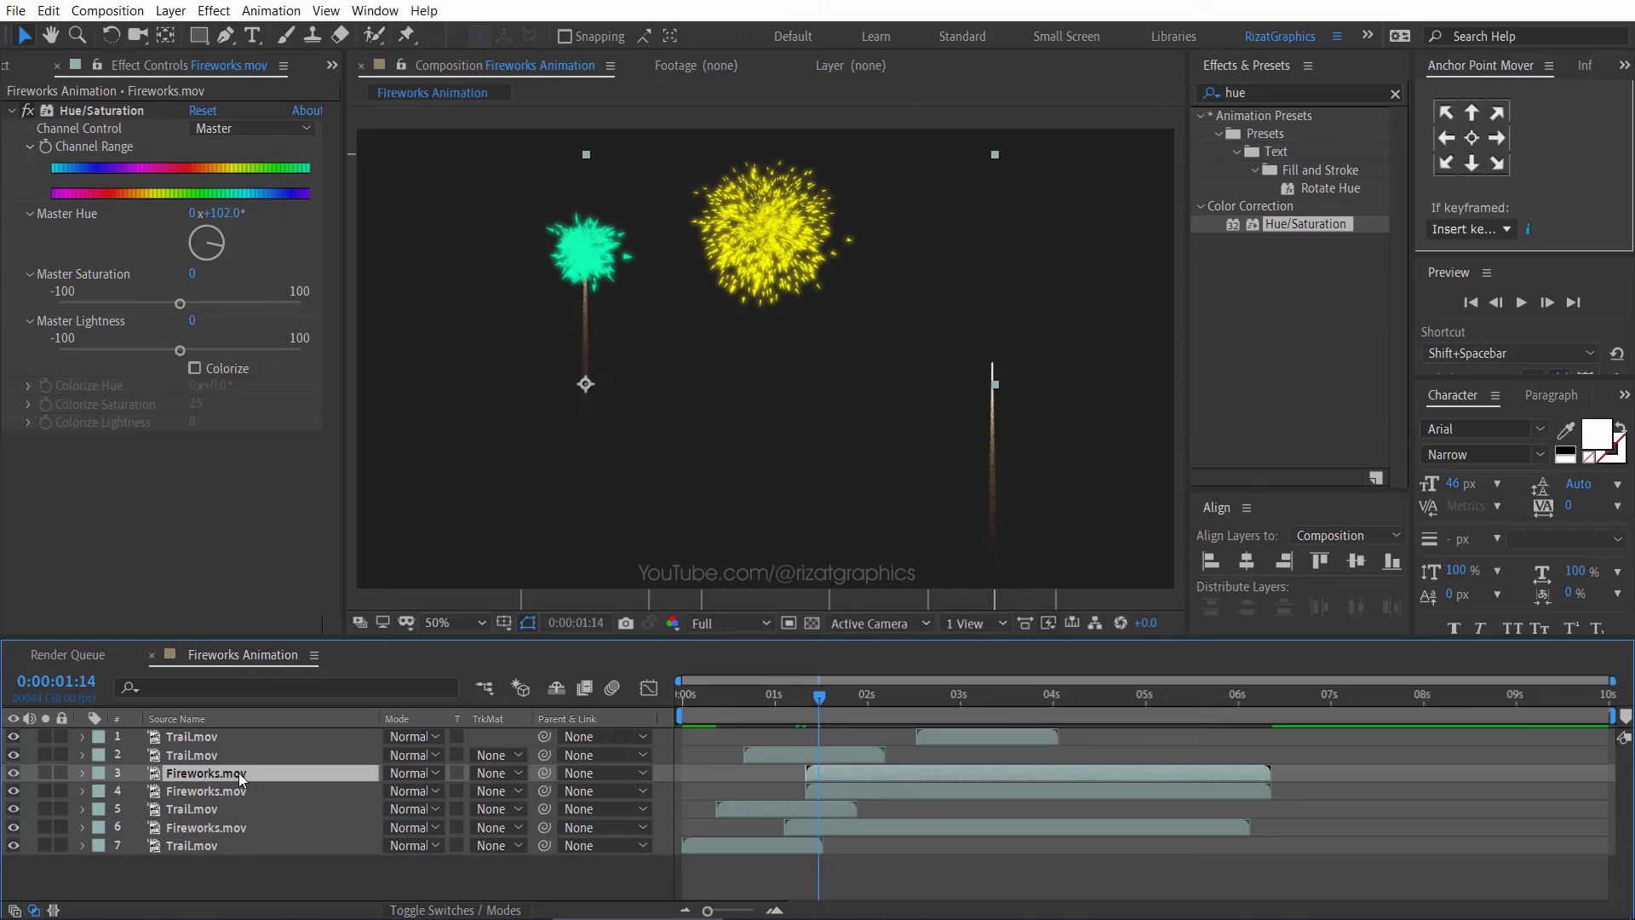
left_click_drag(239, 773, 240, 748)
left_click_drag(586, 253, 999, 253)
left_click_drag(823, 710, 862, 759)
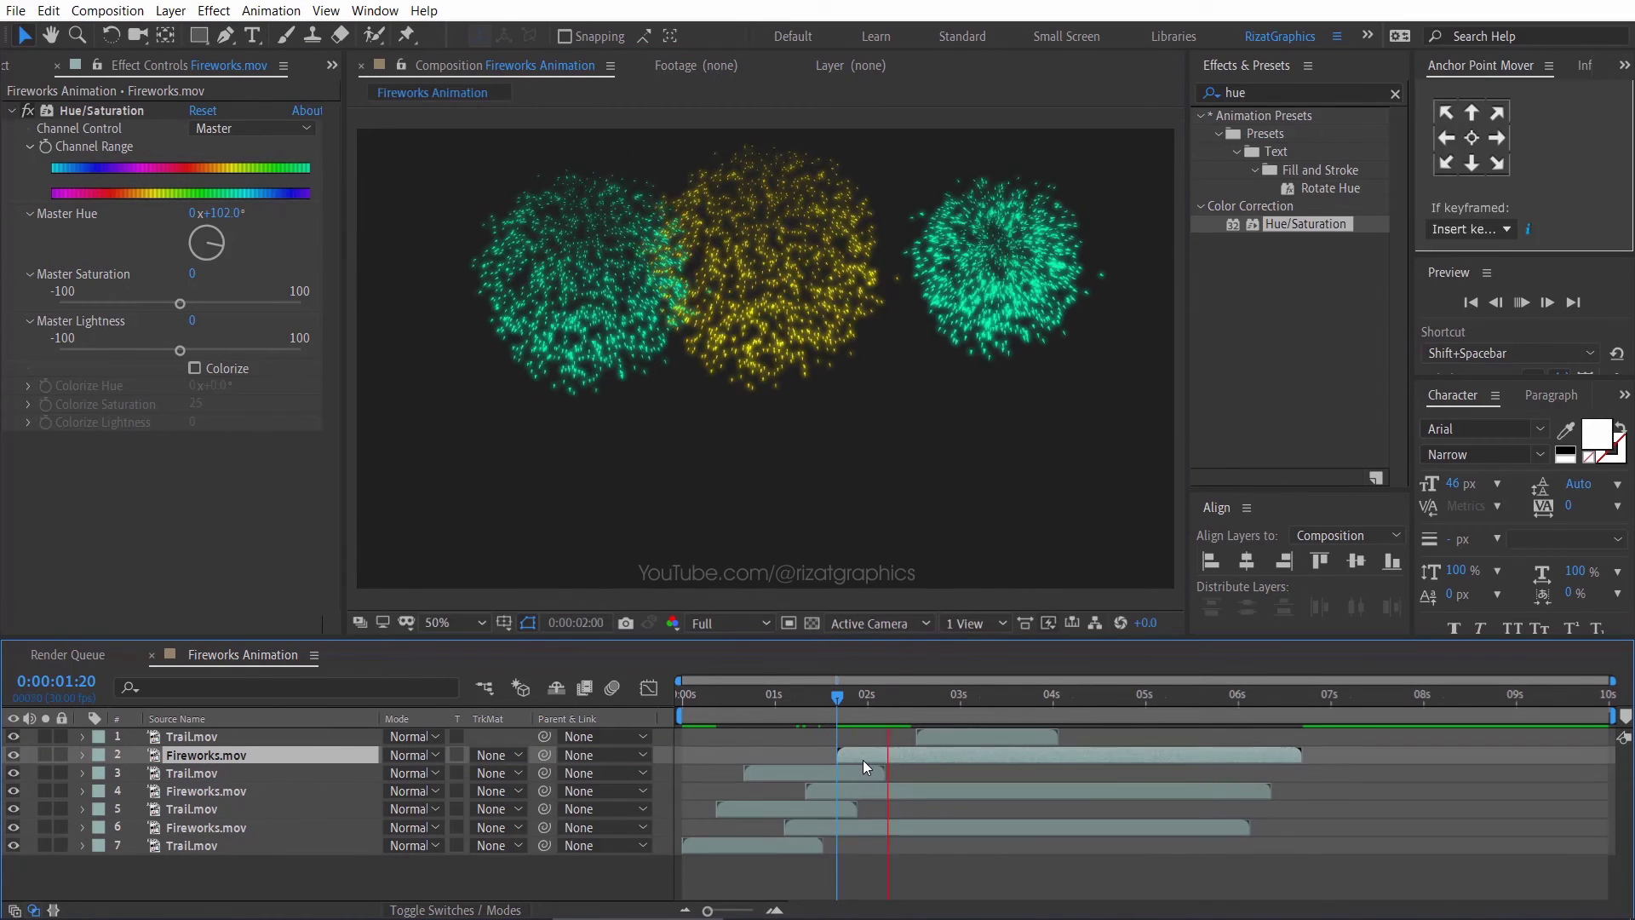
left_click_drag(217, 212, 227, 269)
left_click_drag(896, 733, 948, 698)
- Add a third firework copy at the top layer, centred in the frame with a yellow hue
key("ctrl+d")
key("ctrl+shift+bracketright")
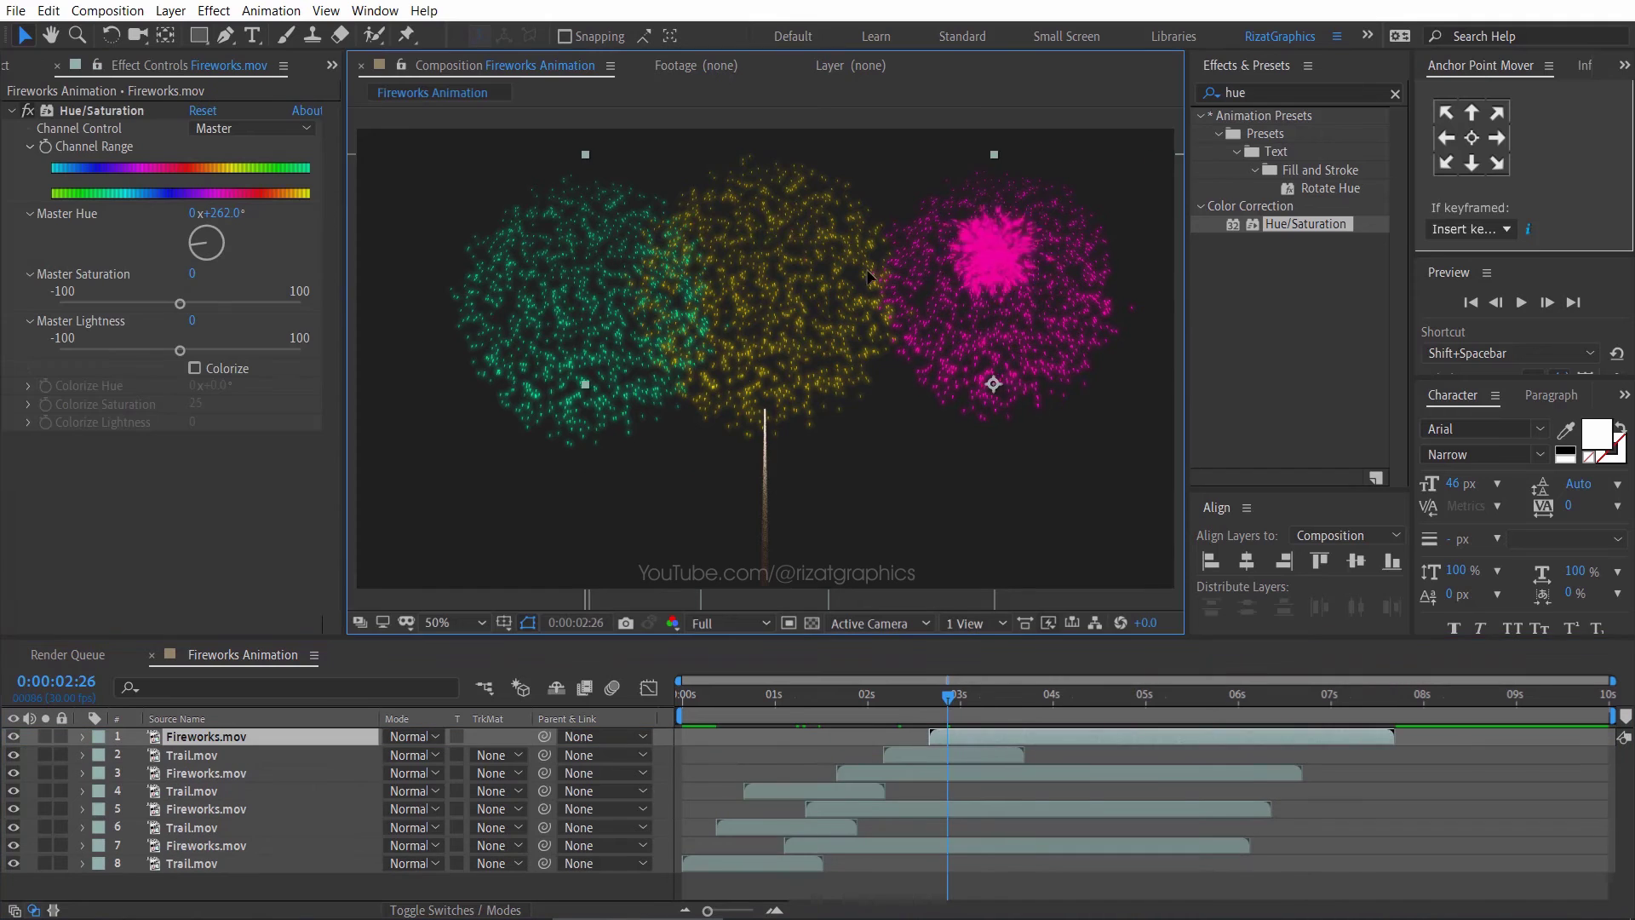
left_click_drag(998, 255, 764, 256)
left_click_drag(869, 736, 1005, 733)
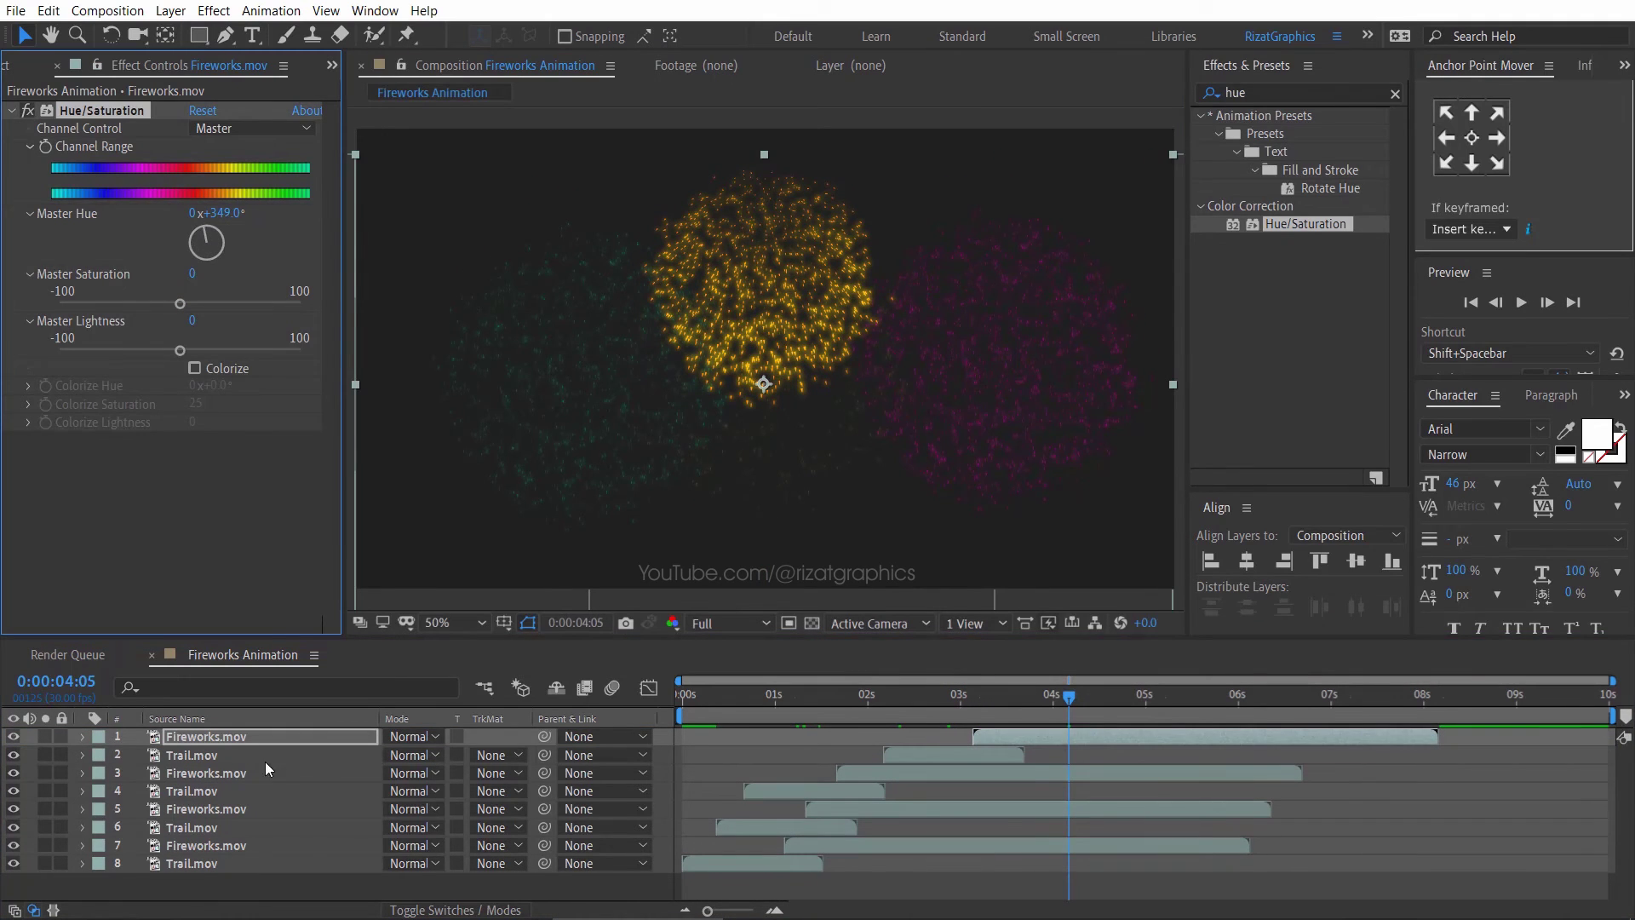
- Create a 1920×1080 Main comp containing Fireworks Animation and play its preview through
left_click(228, 753)
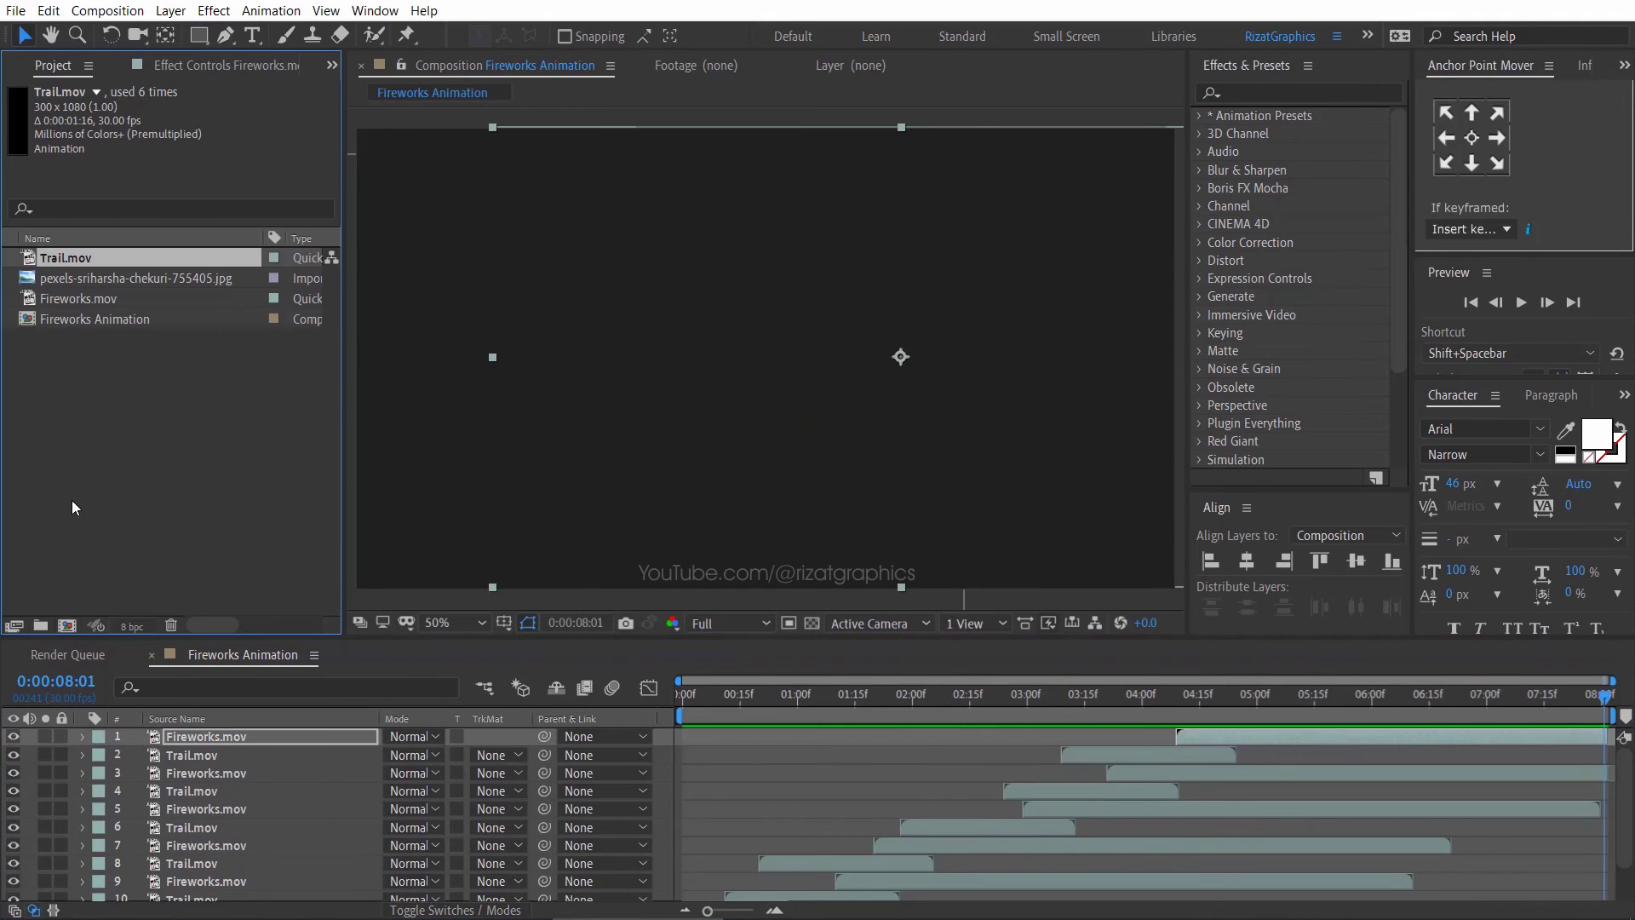
left_click(68, 627)
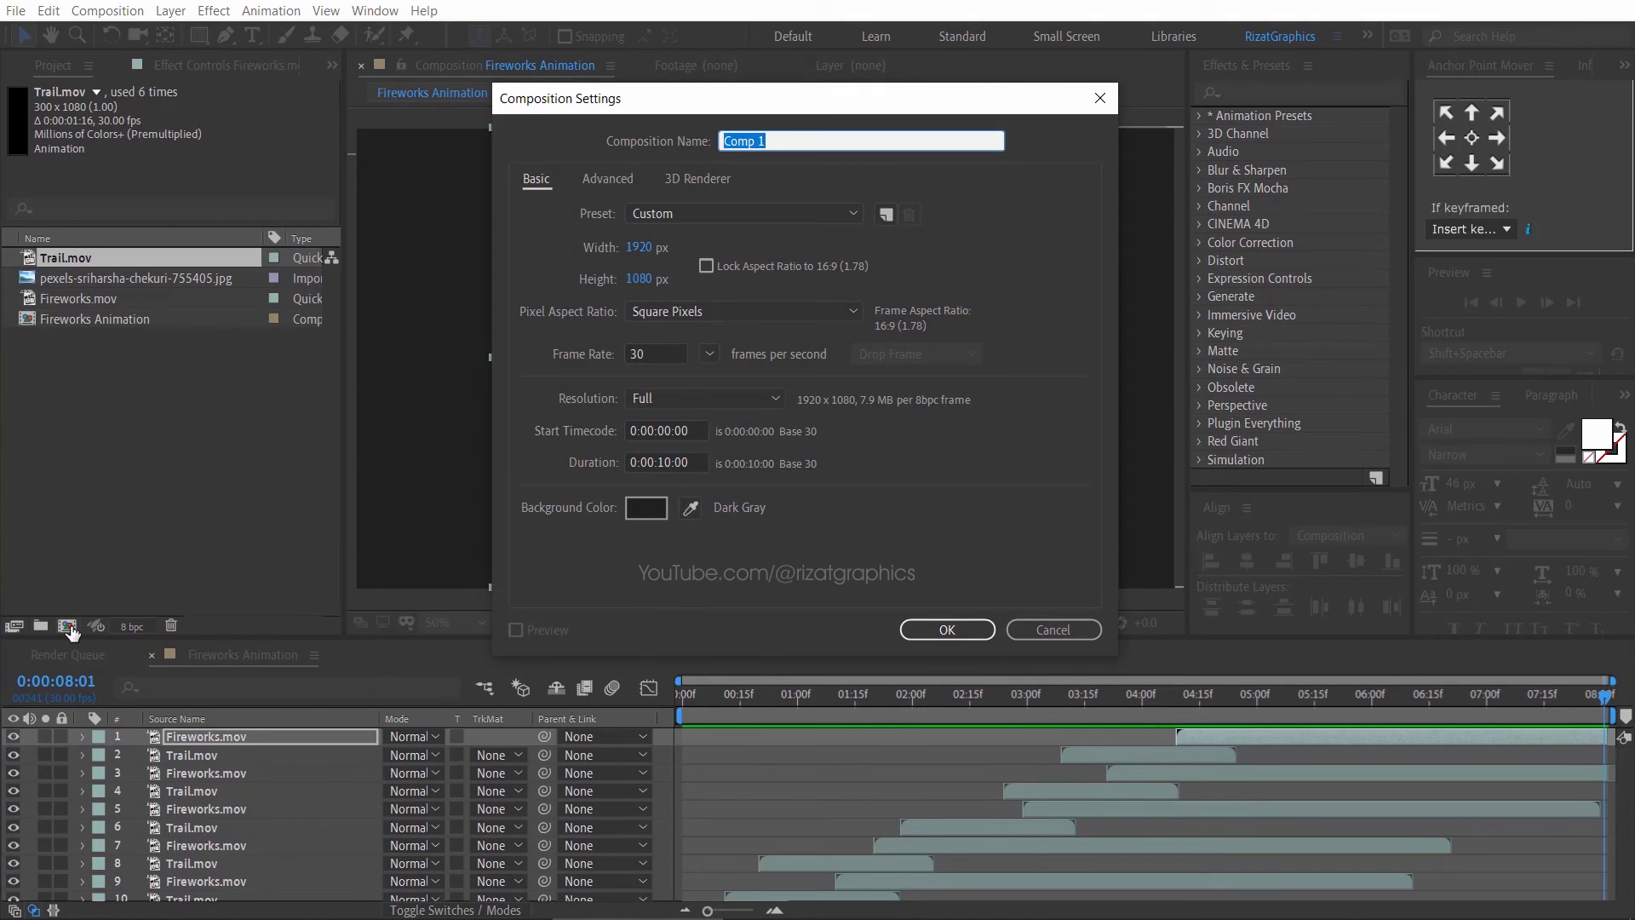
key("Return")
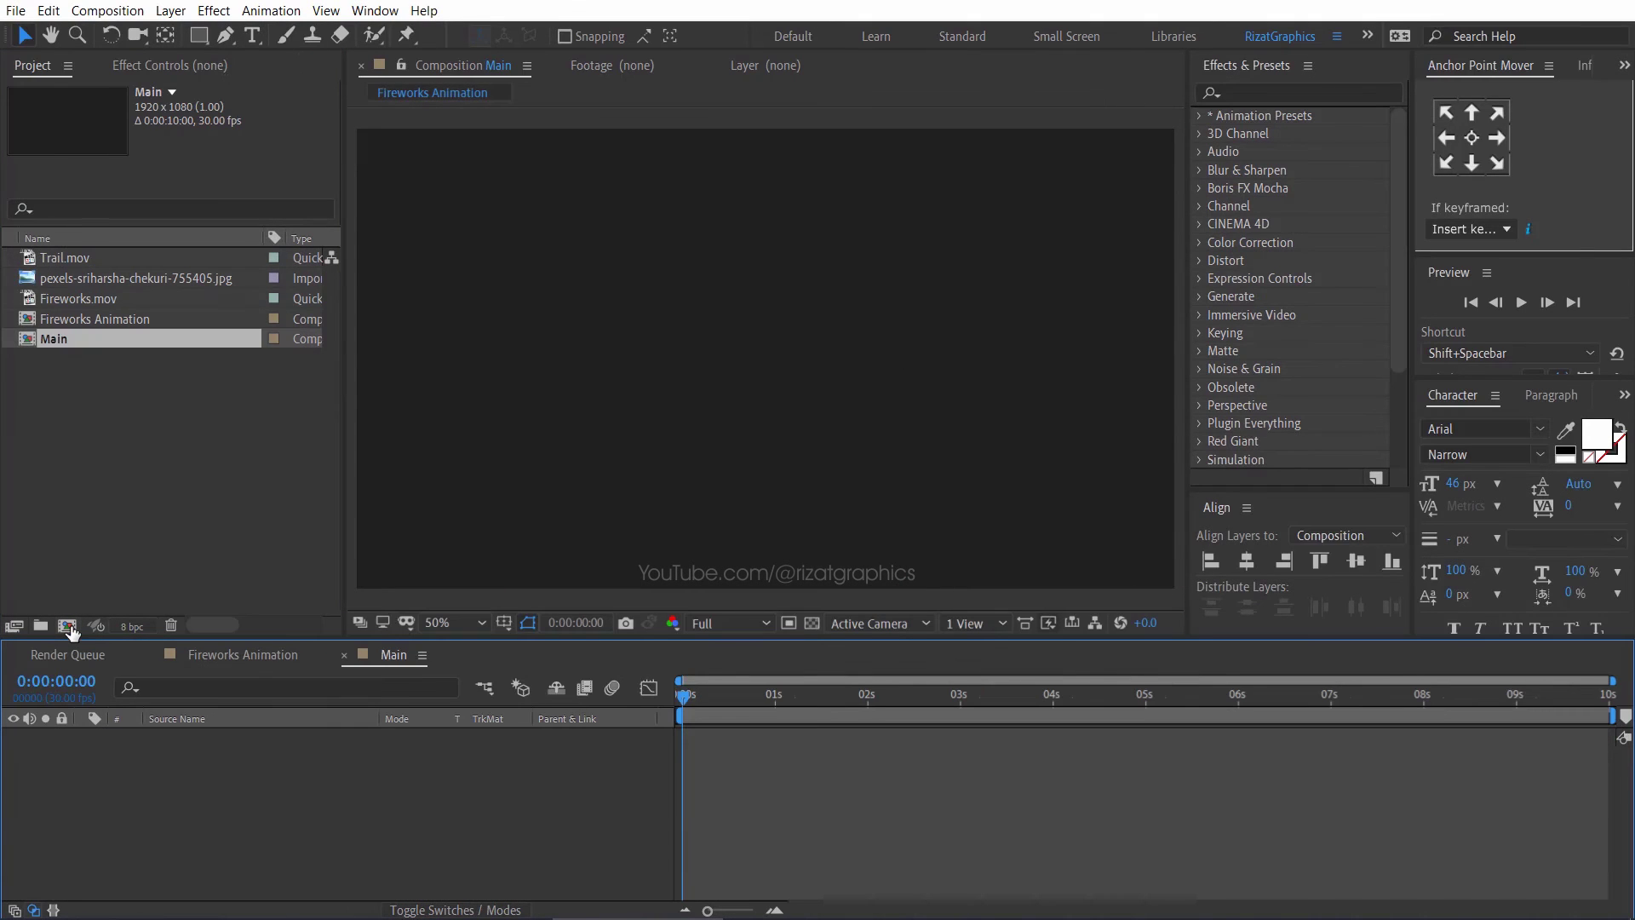
left_click_drag(95, 339, 117, 792)
left_click(1521, 304)
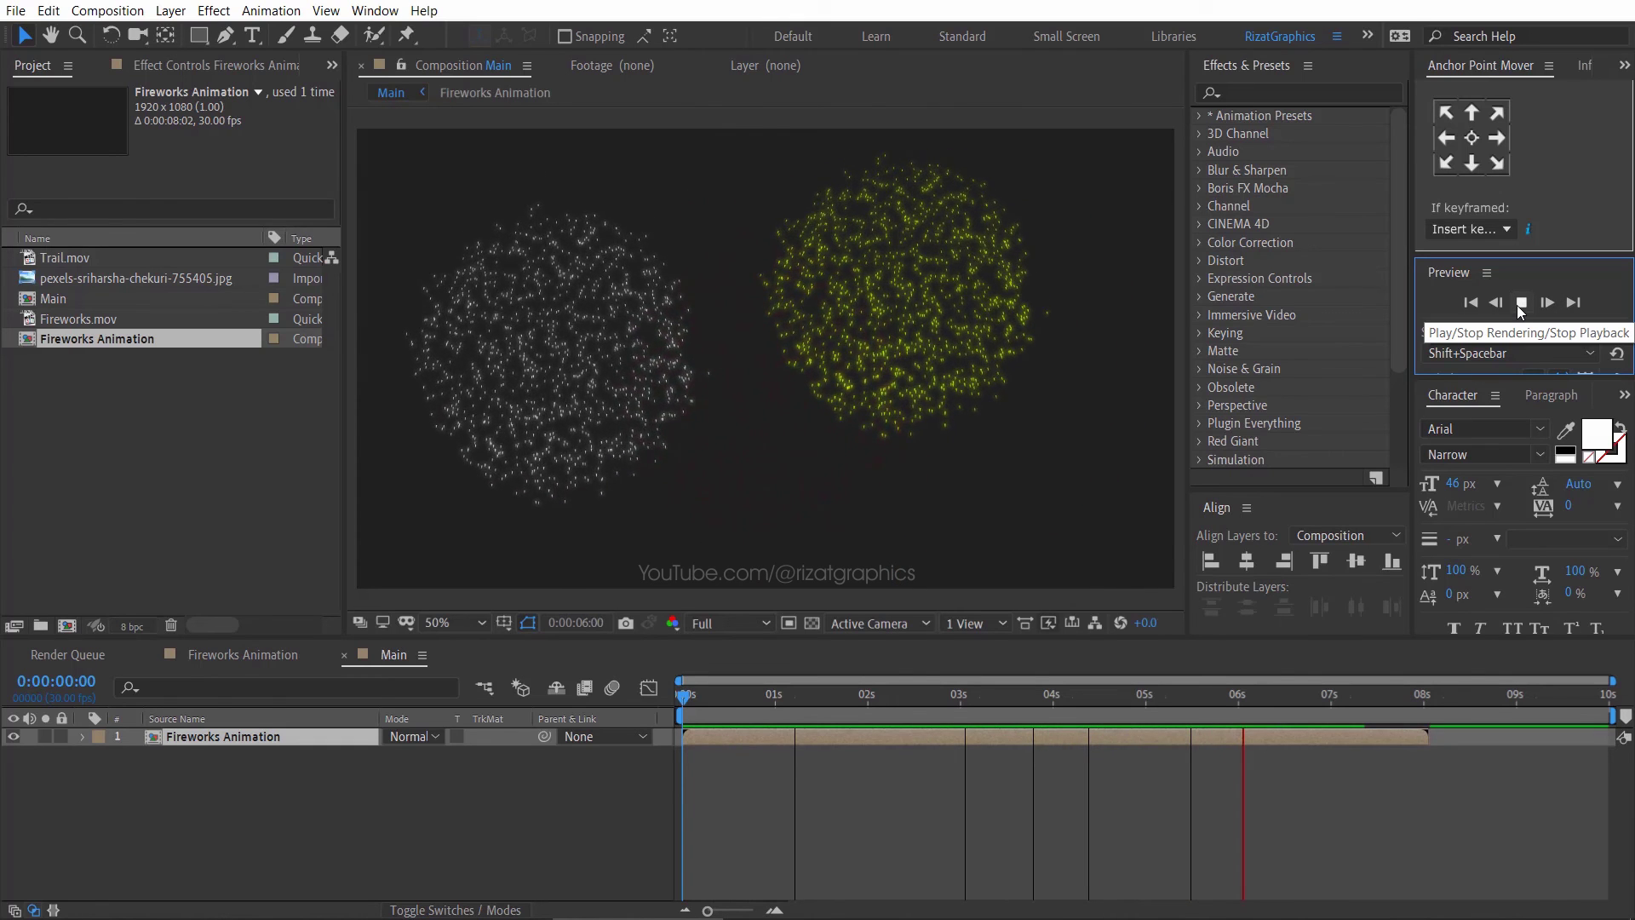
left_click(1517, 305)
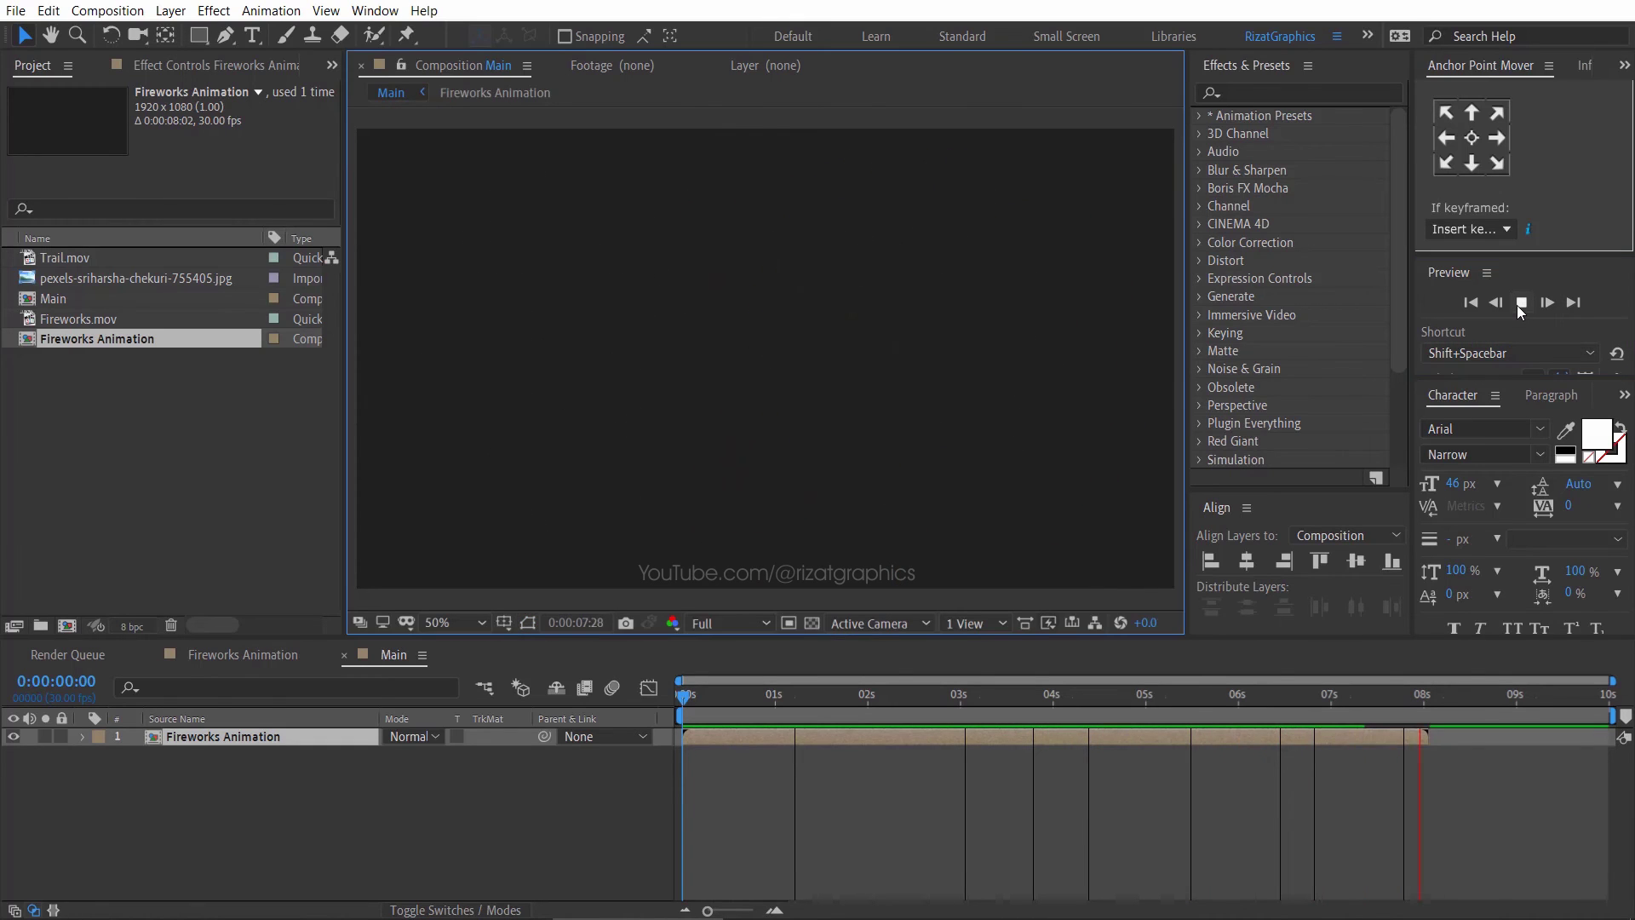
- Add the pexels skyline photo to Main, scale it to 51%, and nudge it left
left_click_drag(196, 276, 208, 775)
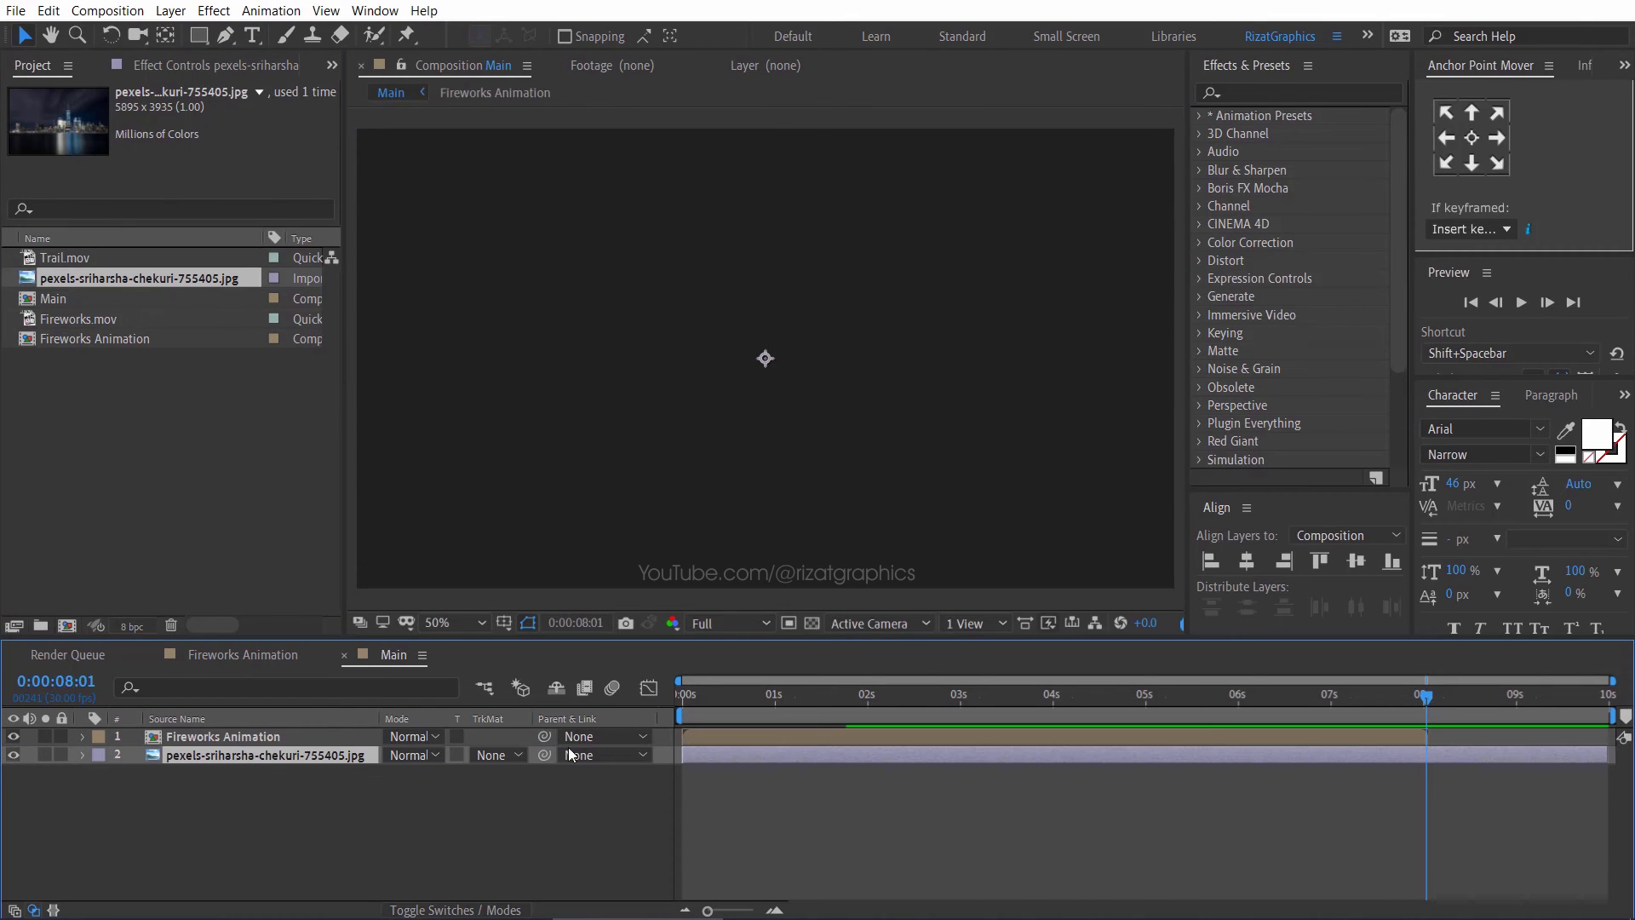
key("comma")
key("s")
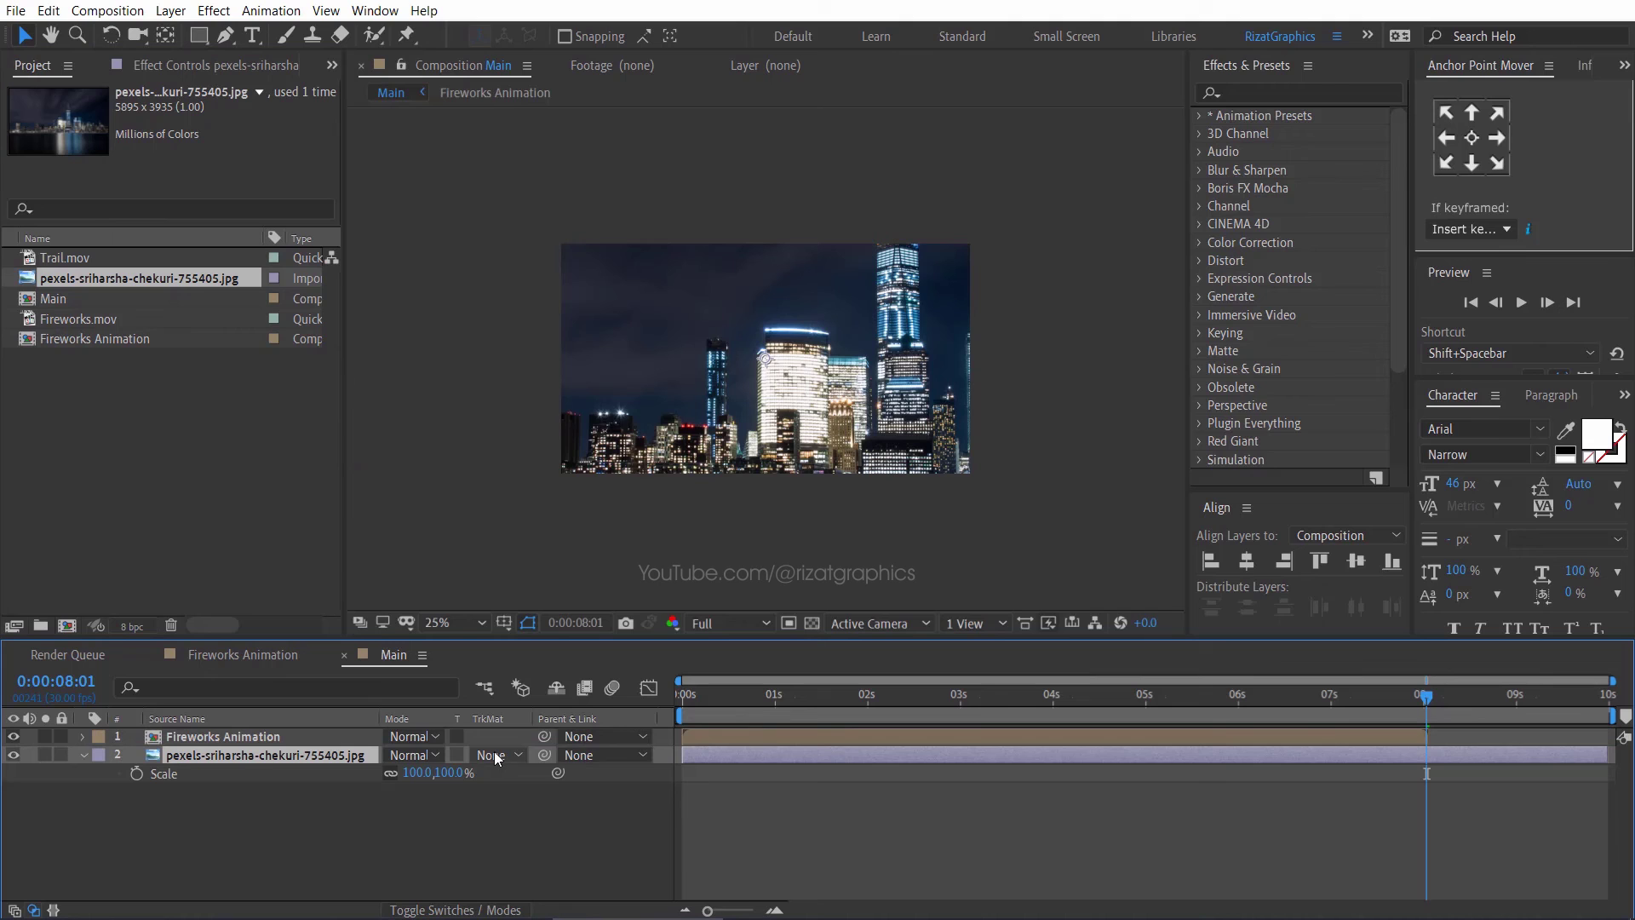
left_click_drag(440, 782, 399, 783)
left_click_drag(782, 506, 724, 503)
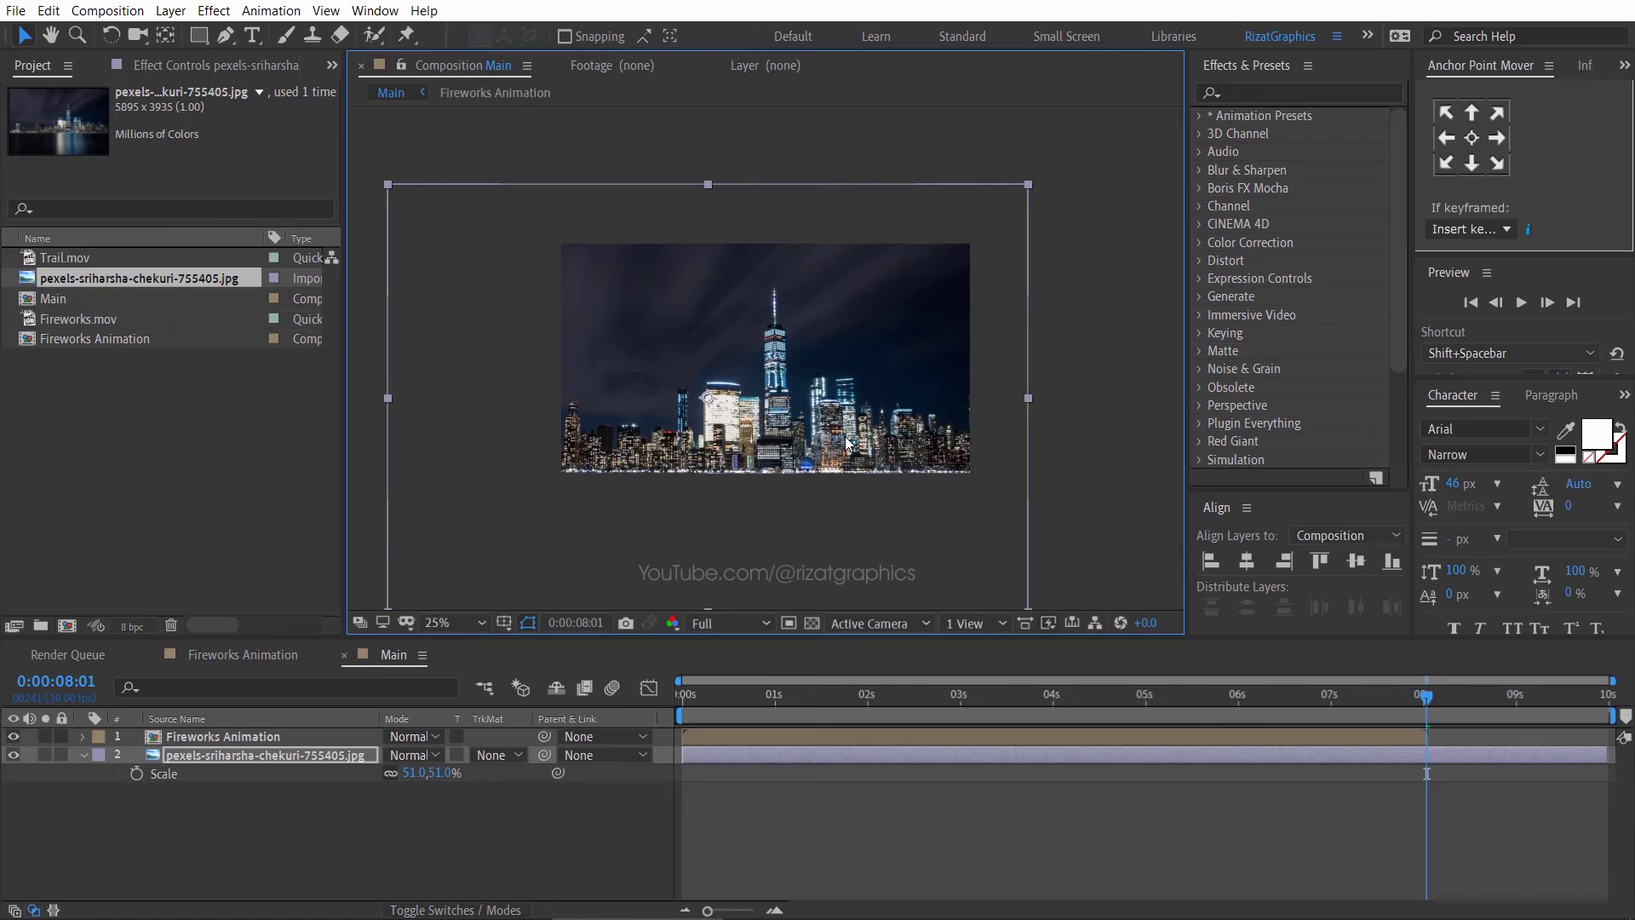
key("period")
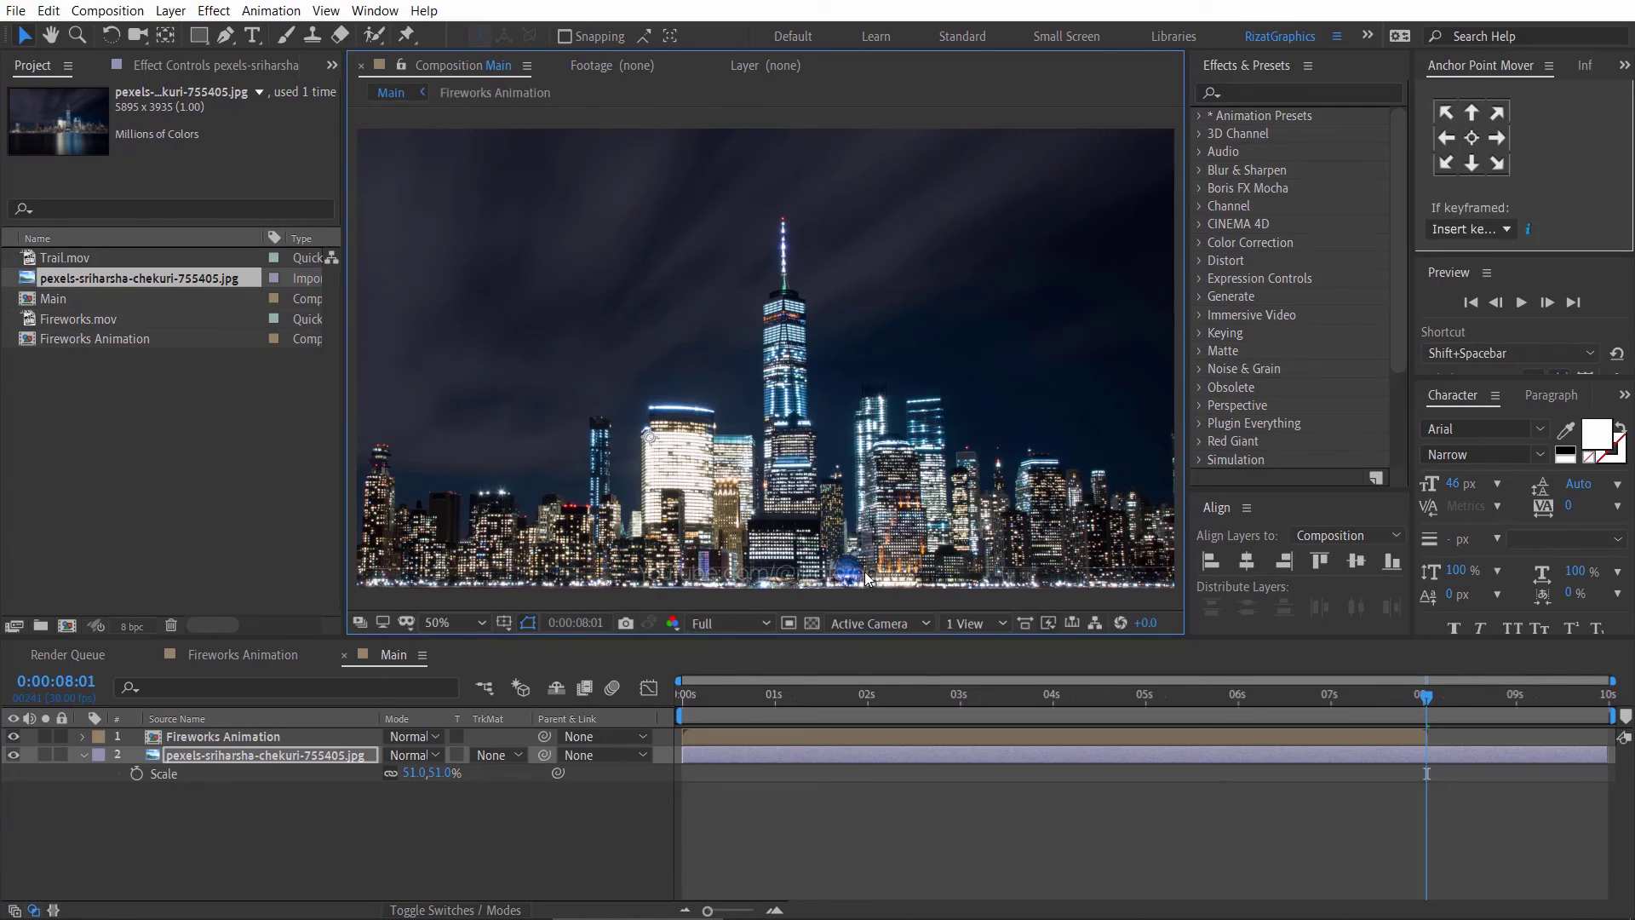
left_click_drag(767, 703, 881, 671)
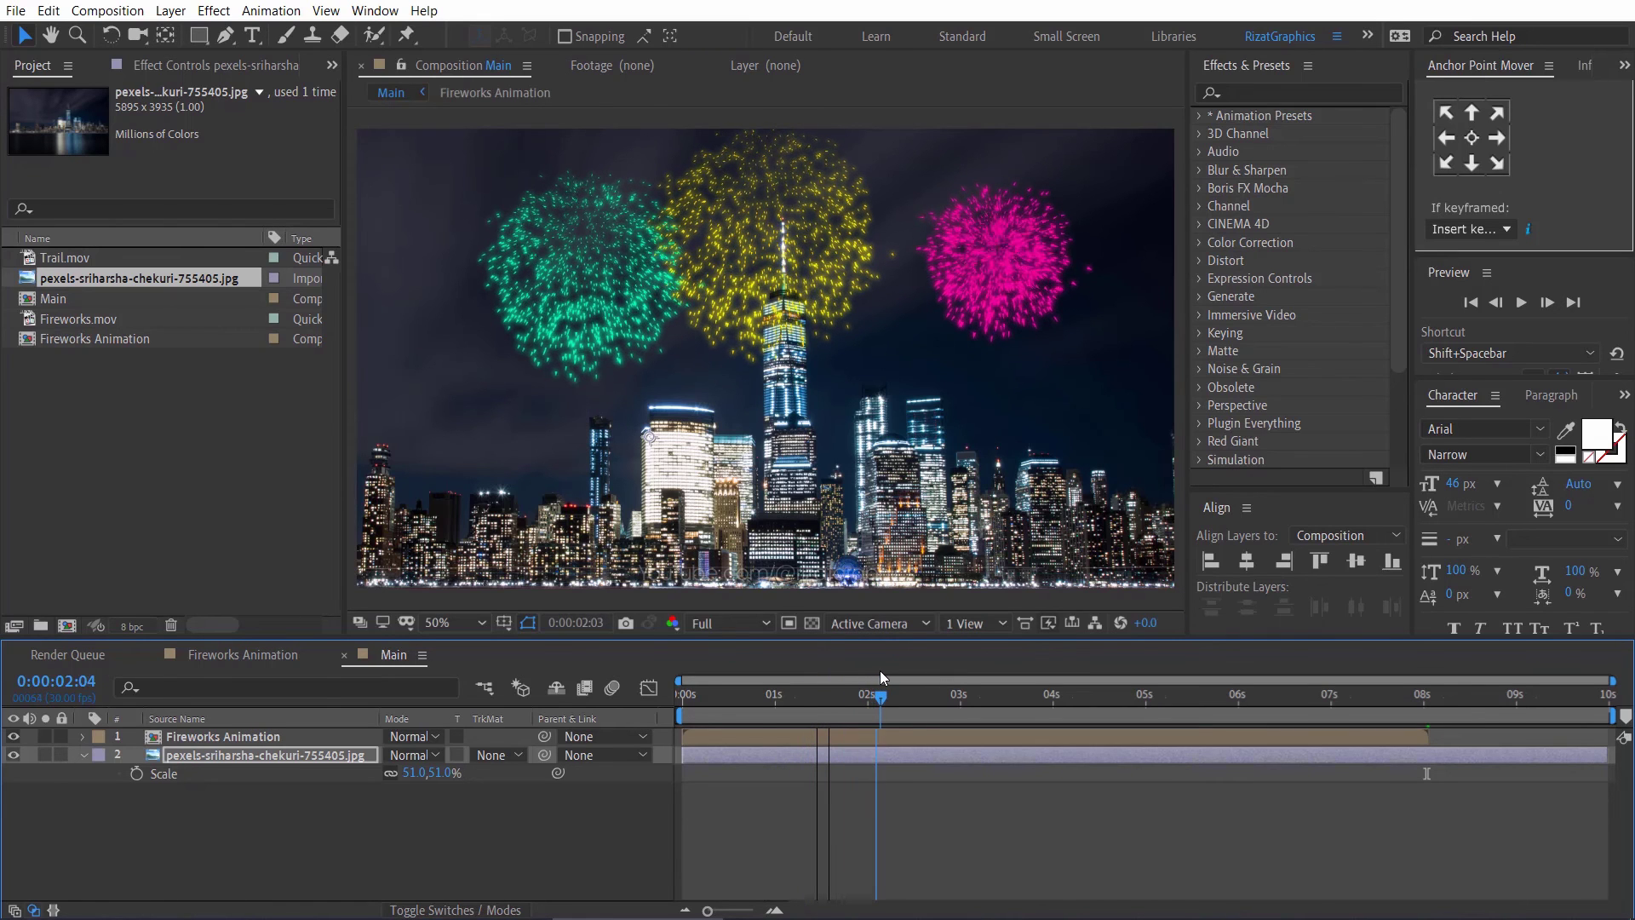
- Solo the skyline photo and zoom to 100% on the skyline's left edge
left_click(45, 755)
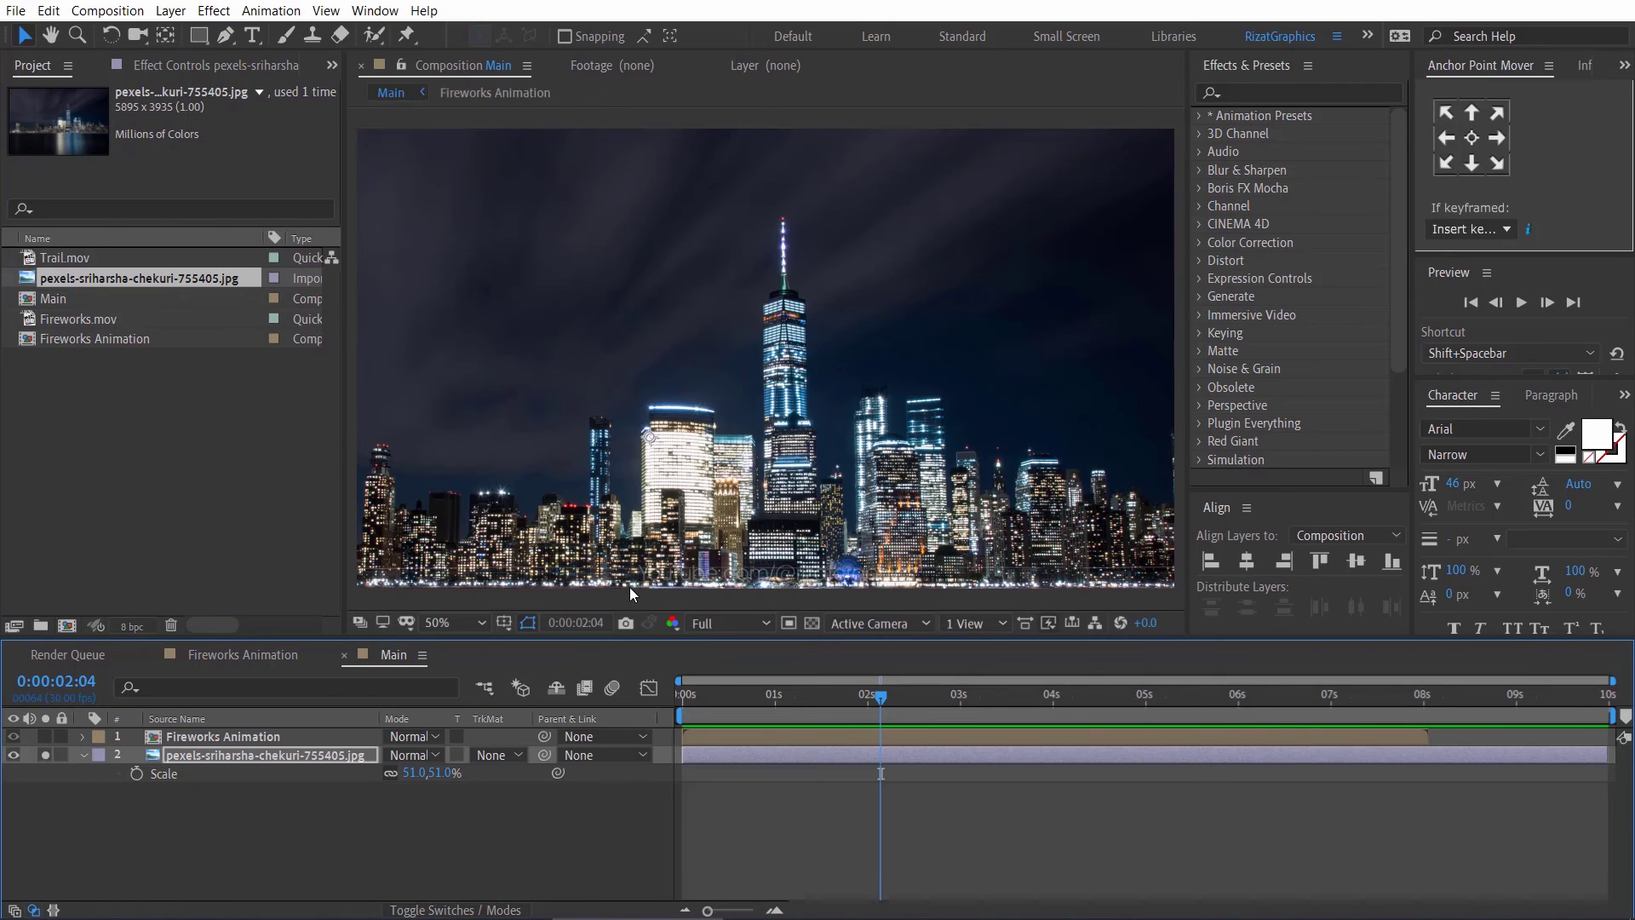
key("h")
left_click_drag(570, 546, 578, 538)
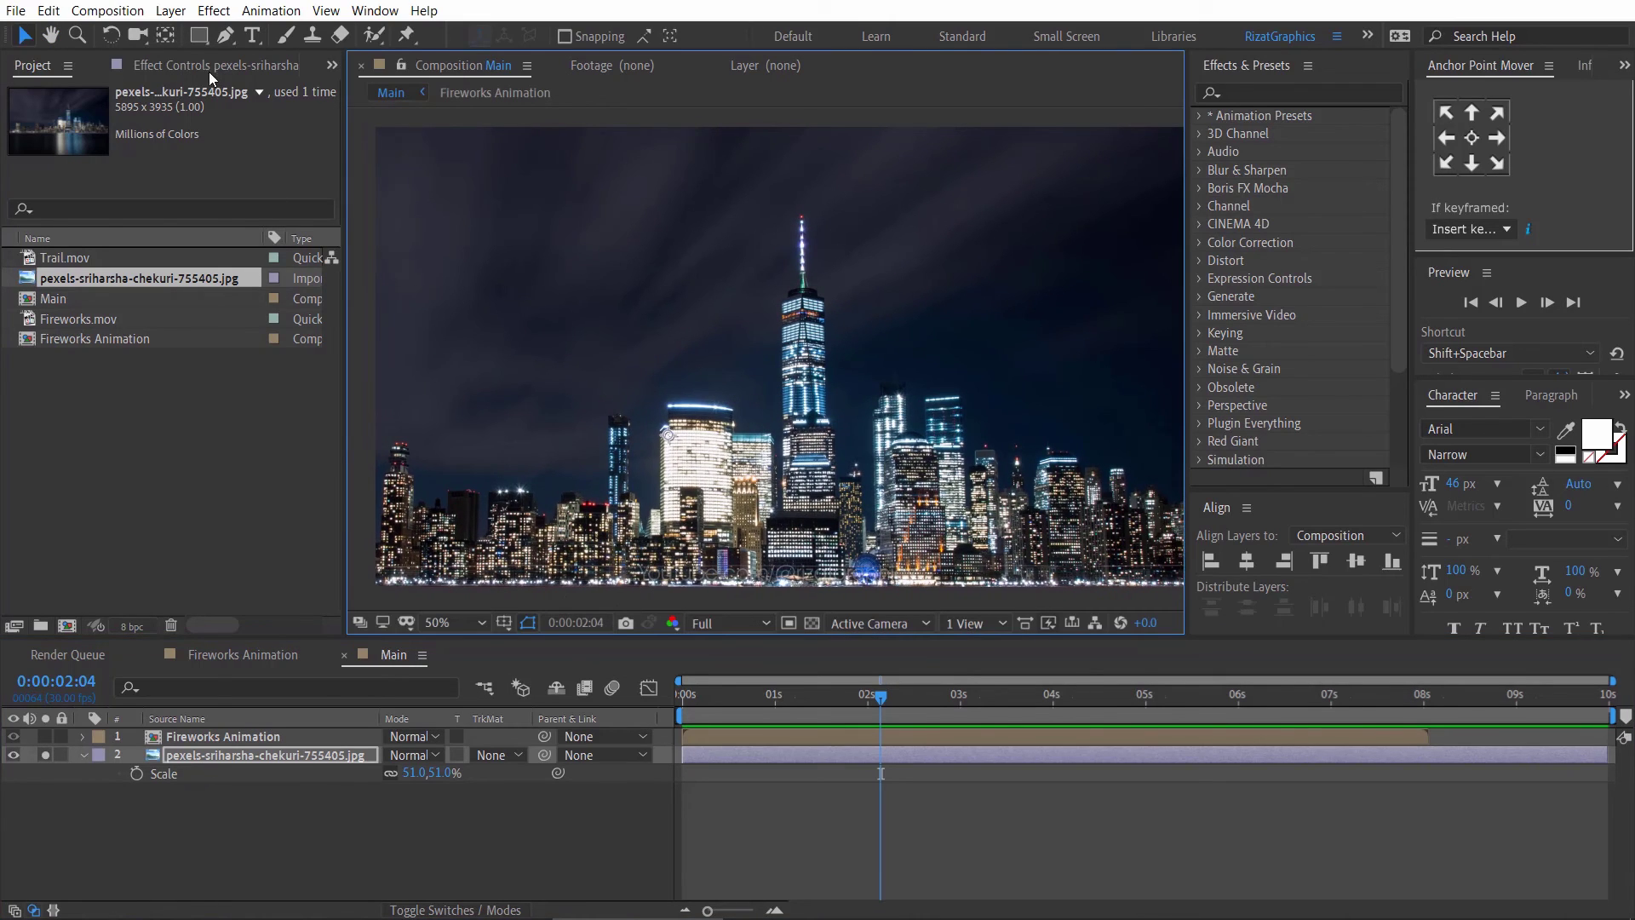
key("h")
left_click_drag(401, 547, 583, 505)
key("period")
key("h")
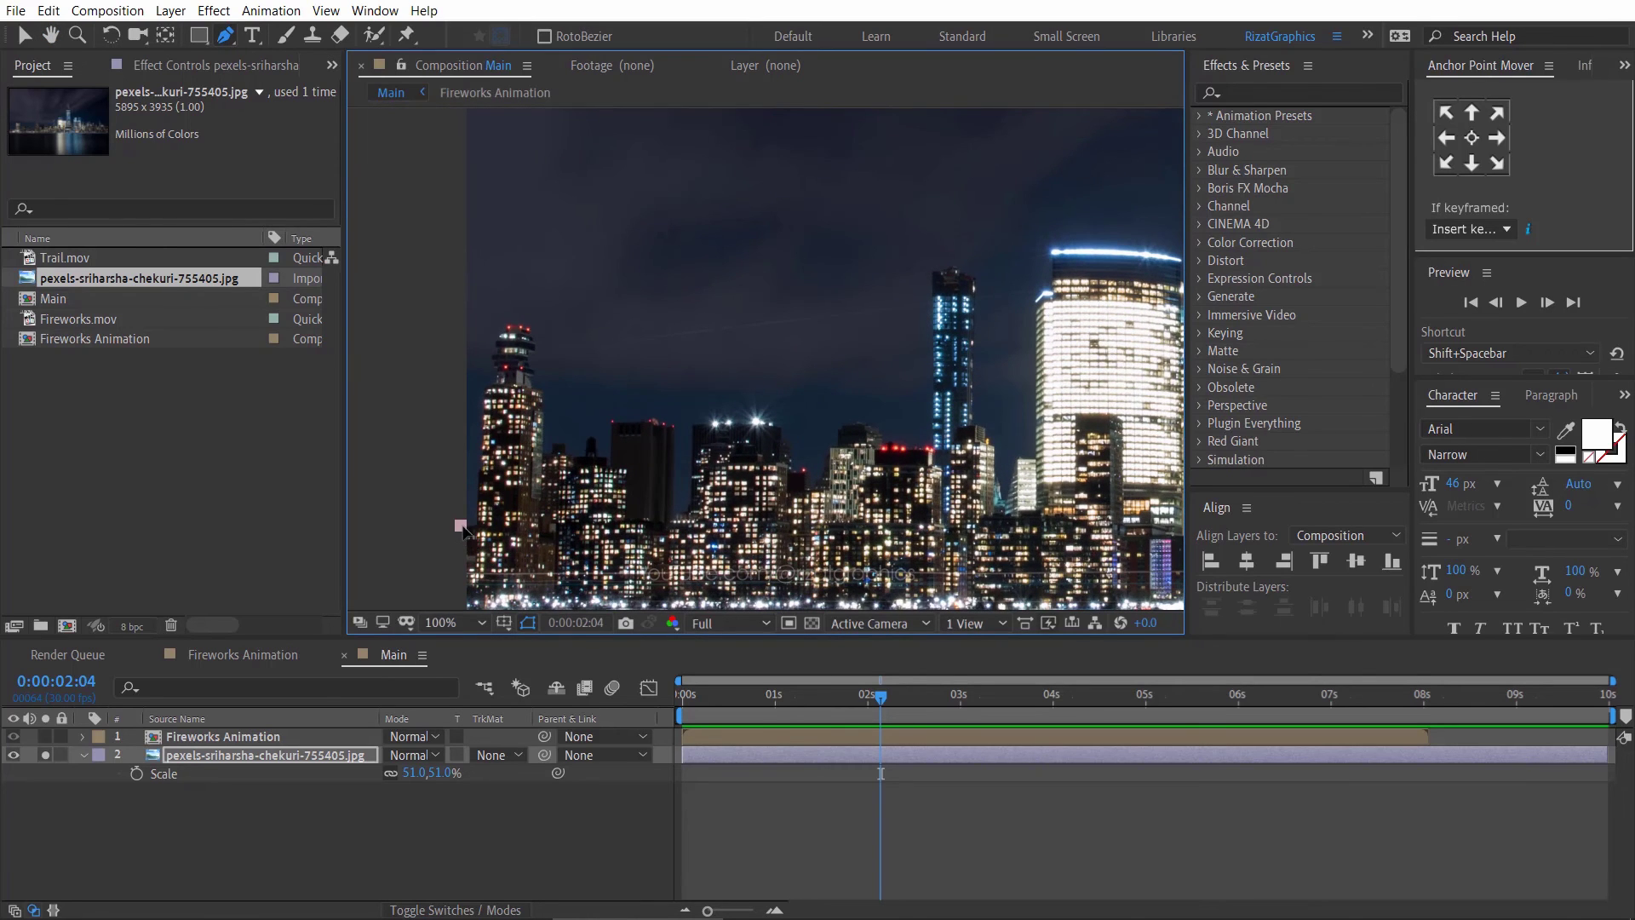
- Trace the rooftops with Pen mask points and close the mask on the first vertex
left_click(480, 524)
left_click(501, 319)
left_click(532, 319)
left_click(550, 406)
left_click(587, 437)
left_click(604, 414)
left_click(680, 418)
left_click(675, 514)
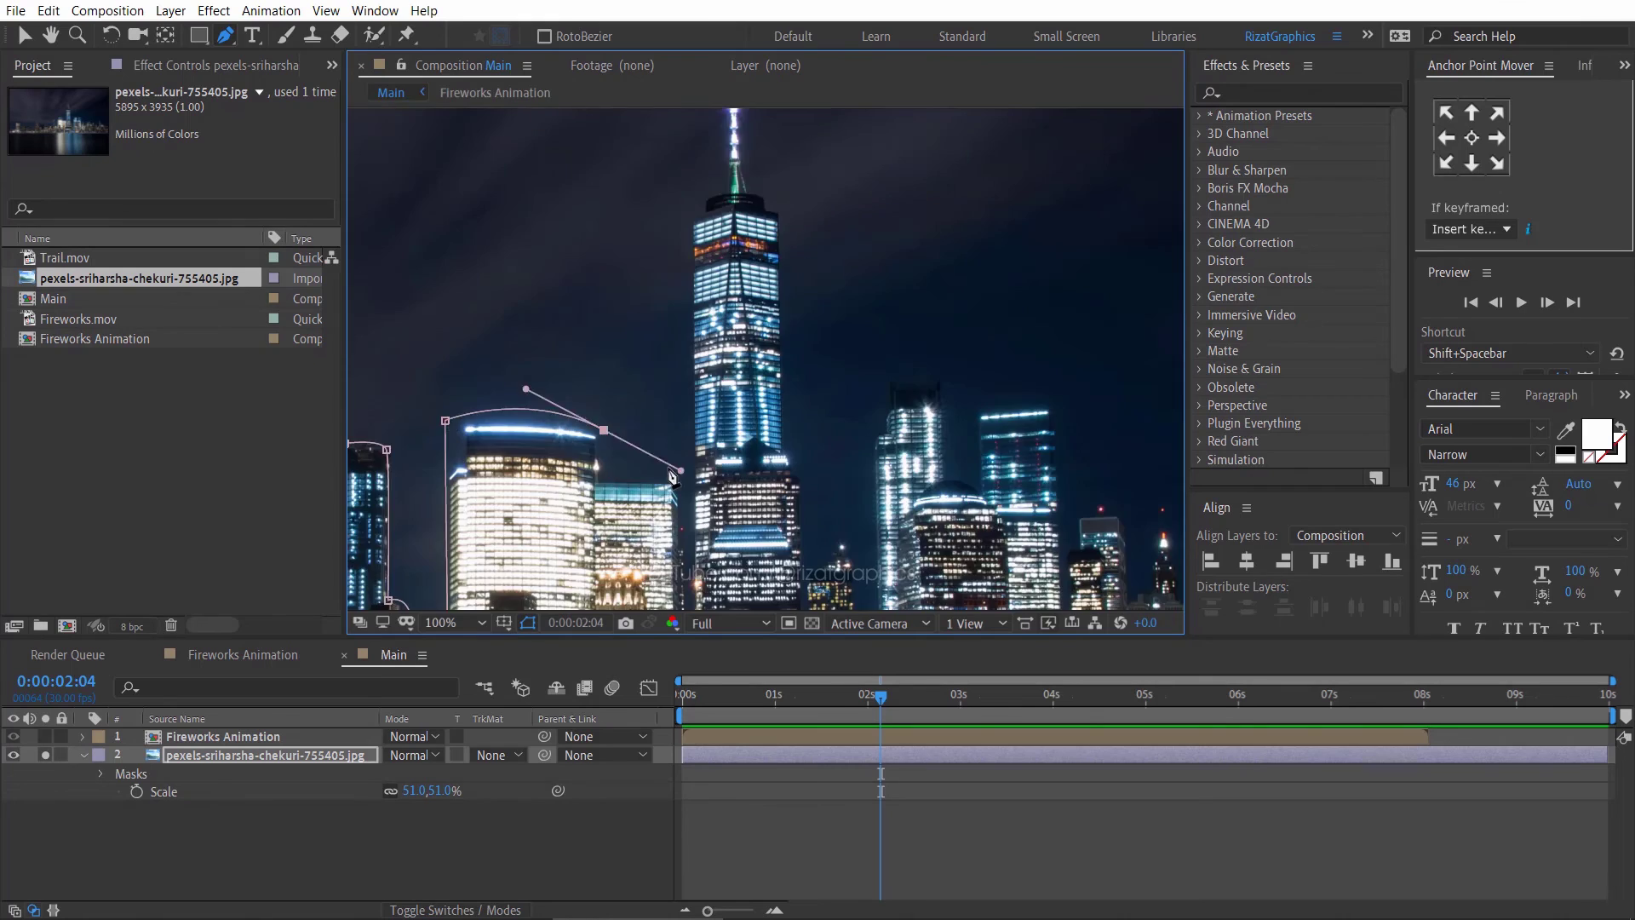
mouse_move(897, 380)
left_mouse_down()
mouse_move(843, 397)
mouse_move(839, 343)
left_mouse_up()
scroll(1077, 438, "down", 2)
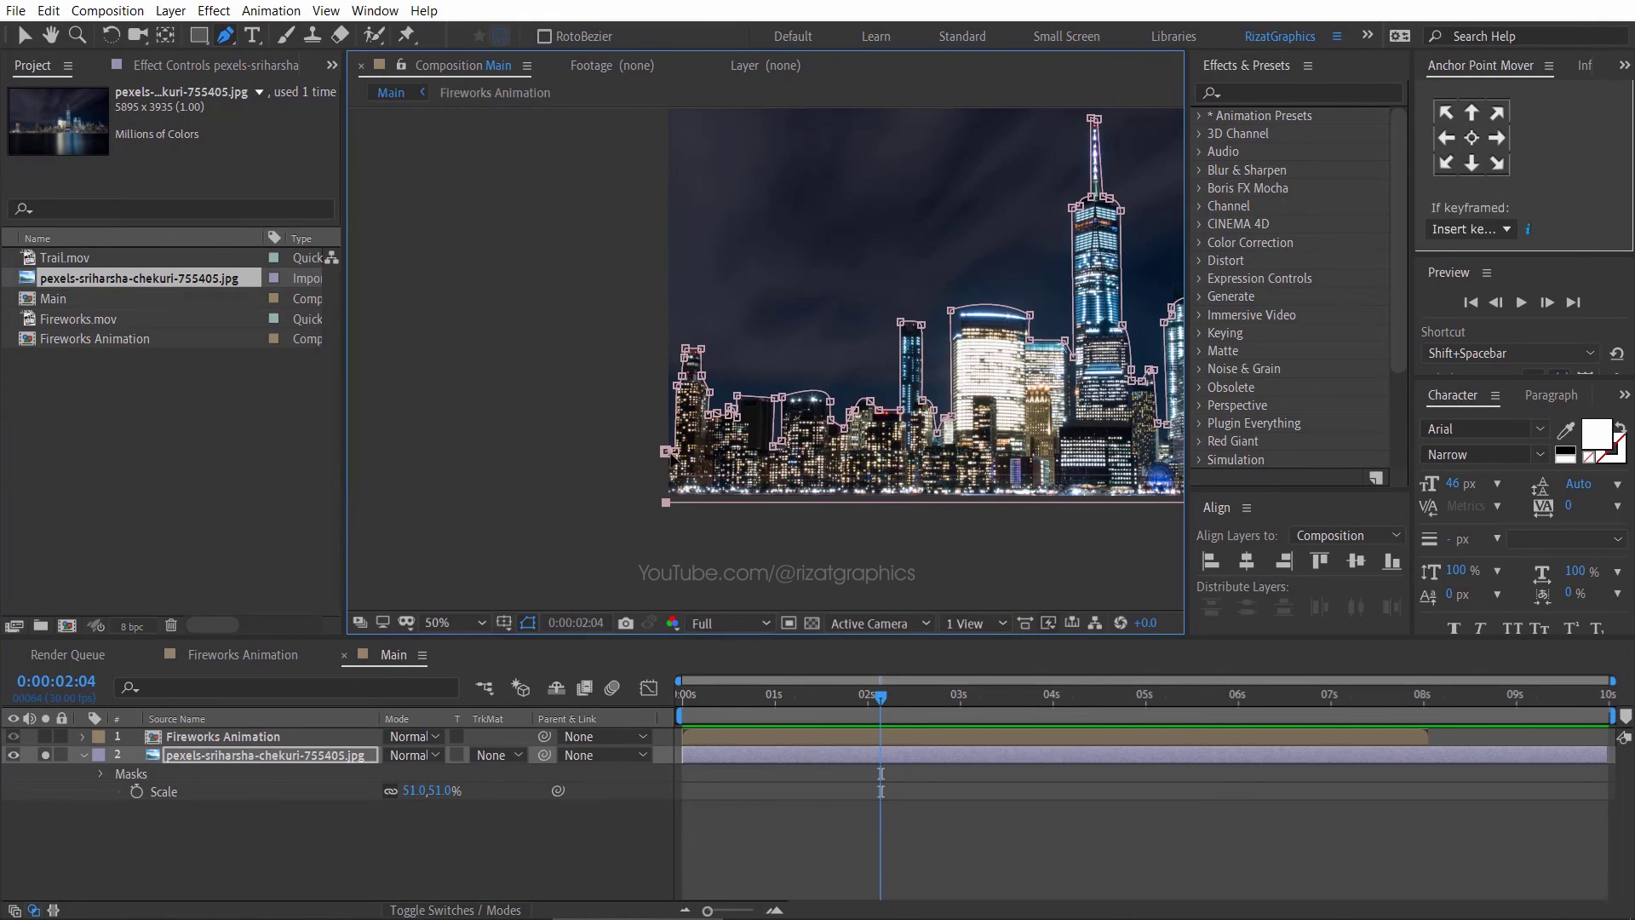
left_click(667, 452)
left_click_drag(854, 458, 548, 555)
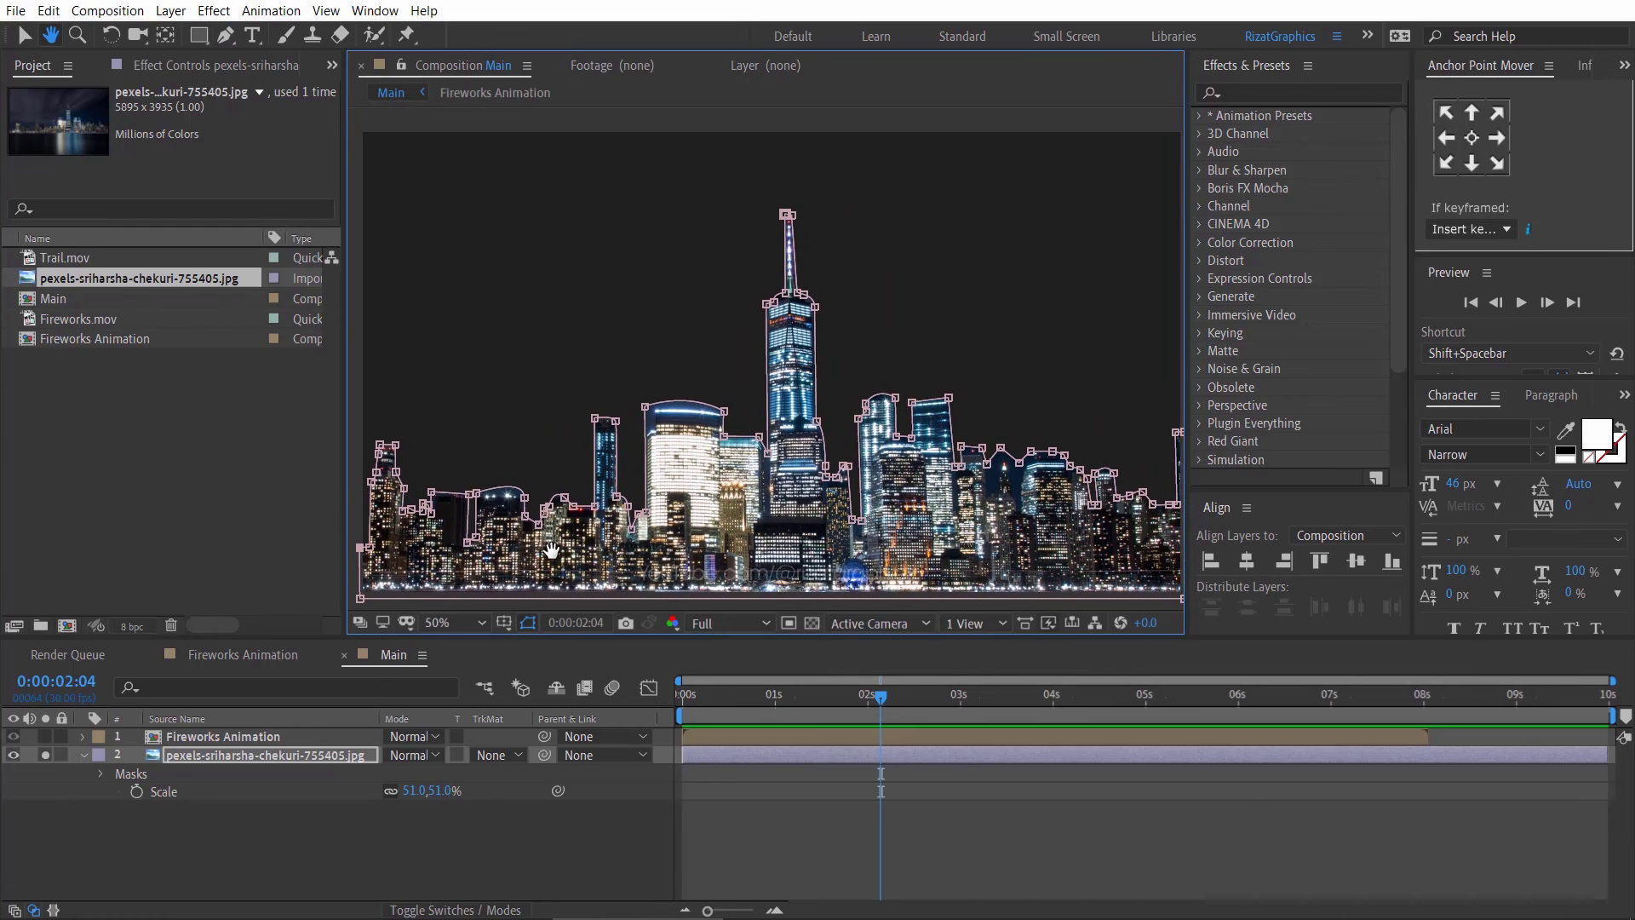
- Add a full-size Black Solid 1 below the skyline photo and turn off solo
right_click(290, 852)
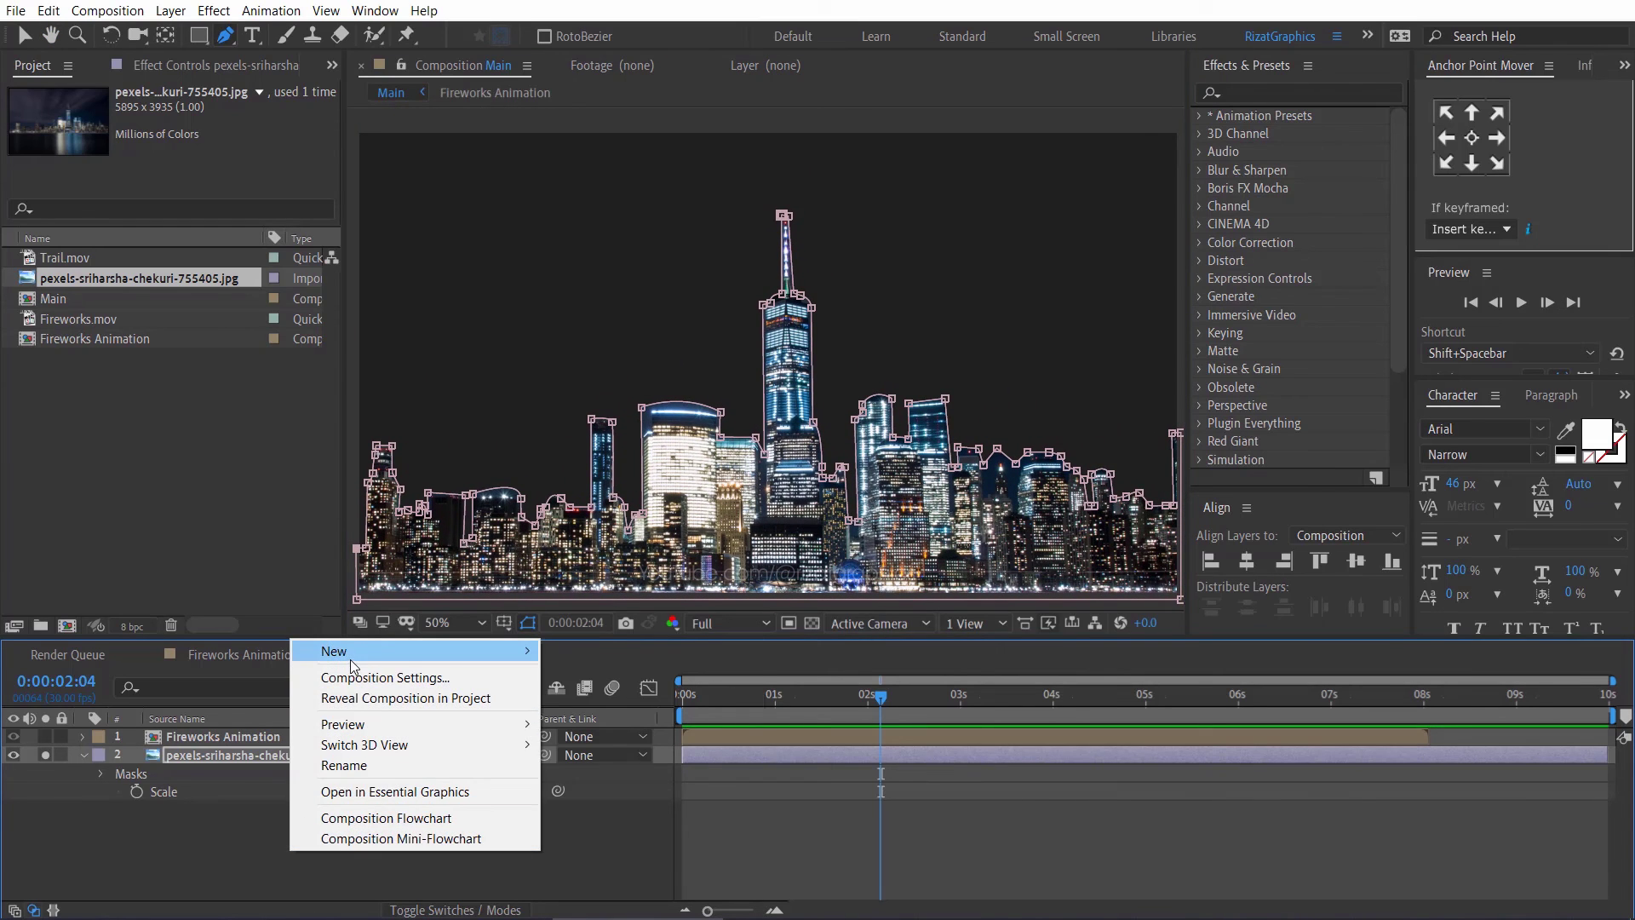
mouse_move(350, 659)
left_click(610, 697)
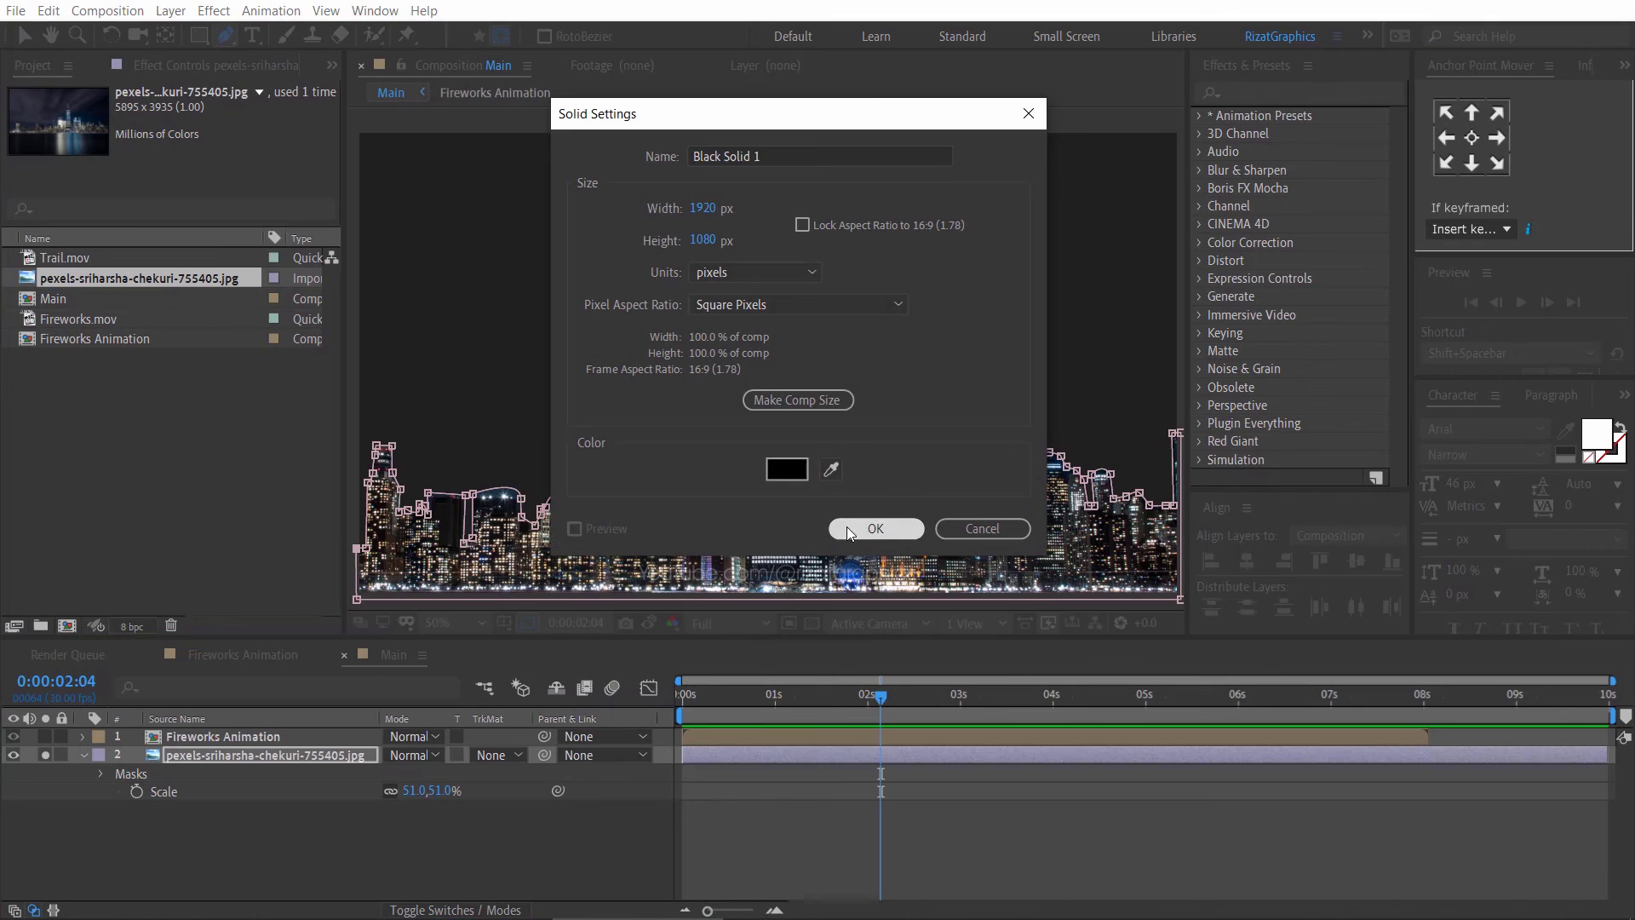
left_click(847, 527)
left_click_drag(191, 754, 186, 796)
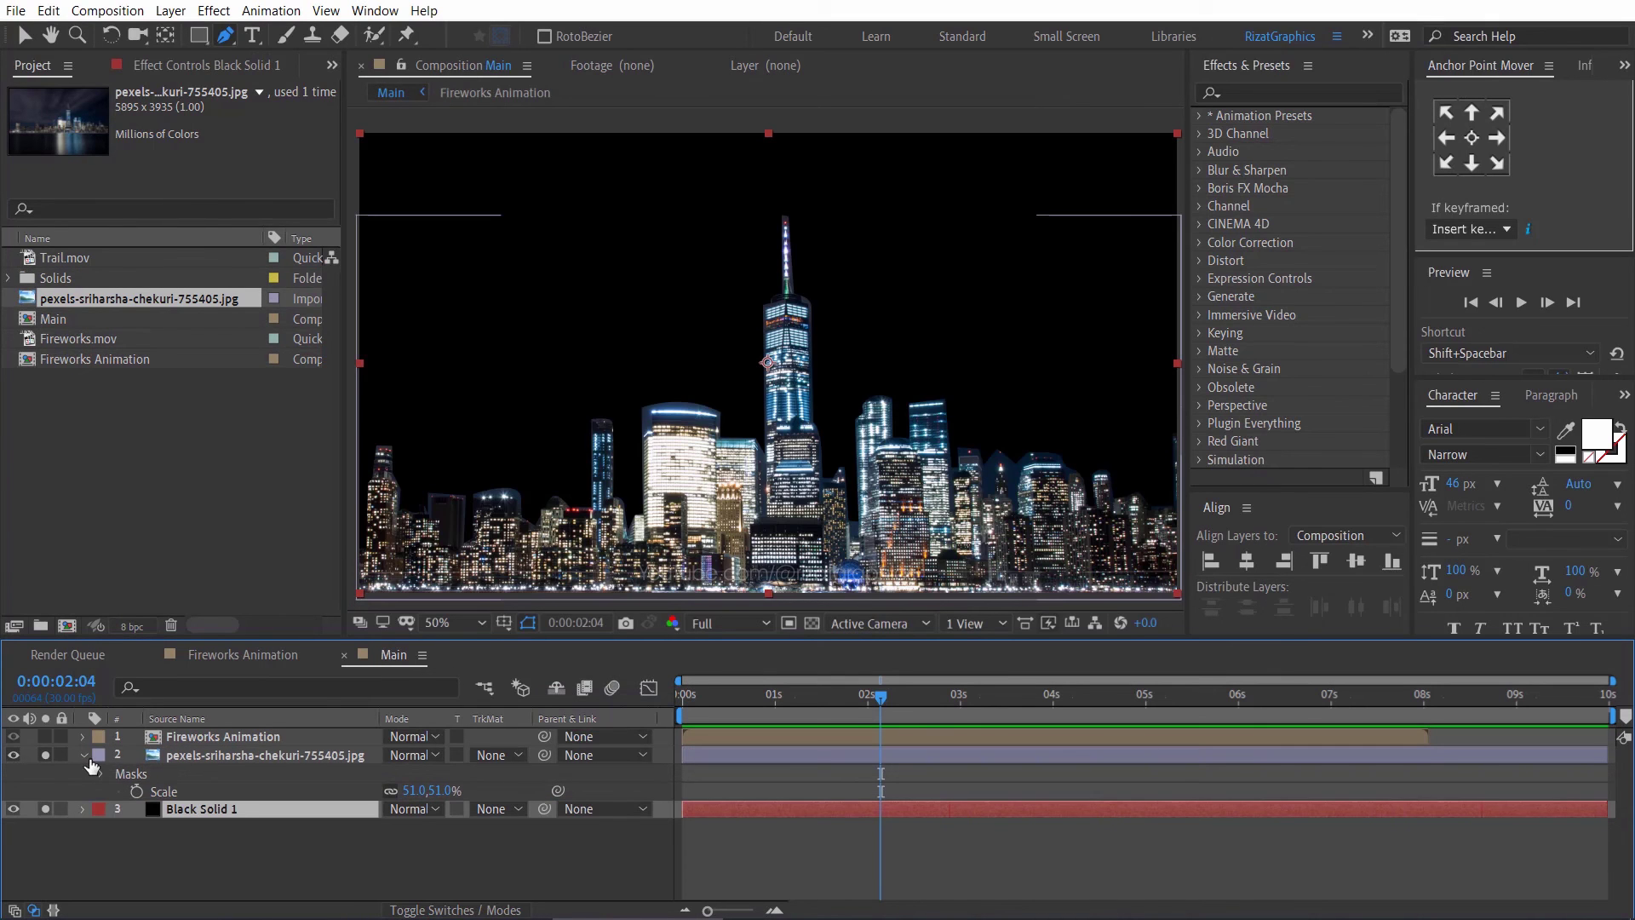
left_click(84, 754)
left_click(47, 755)
left_click(44, 774)
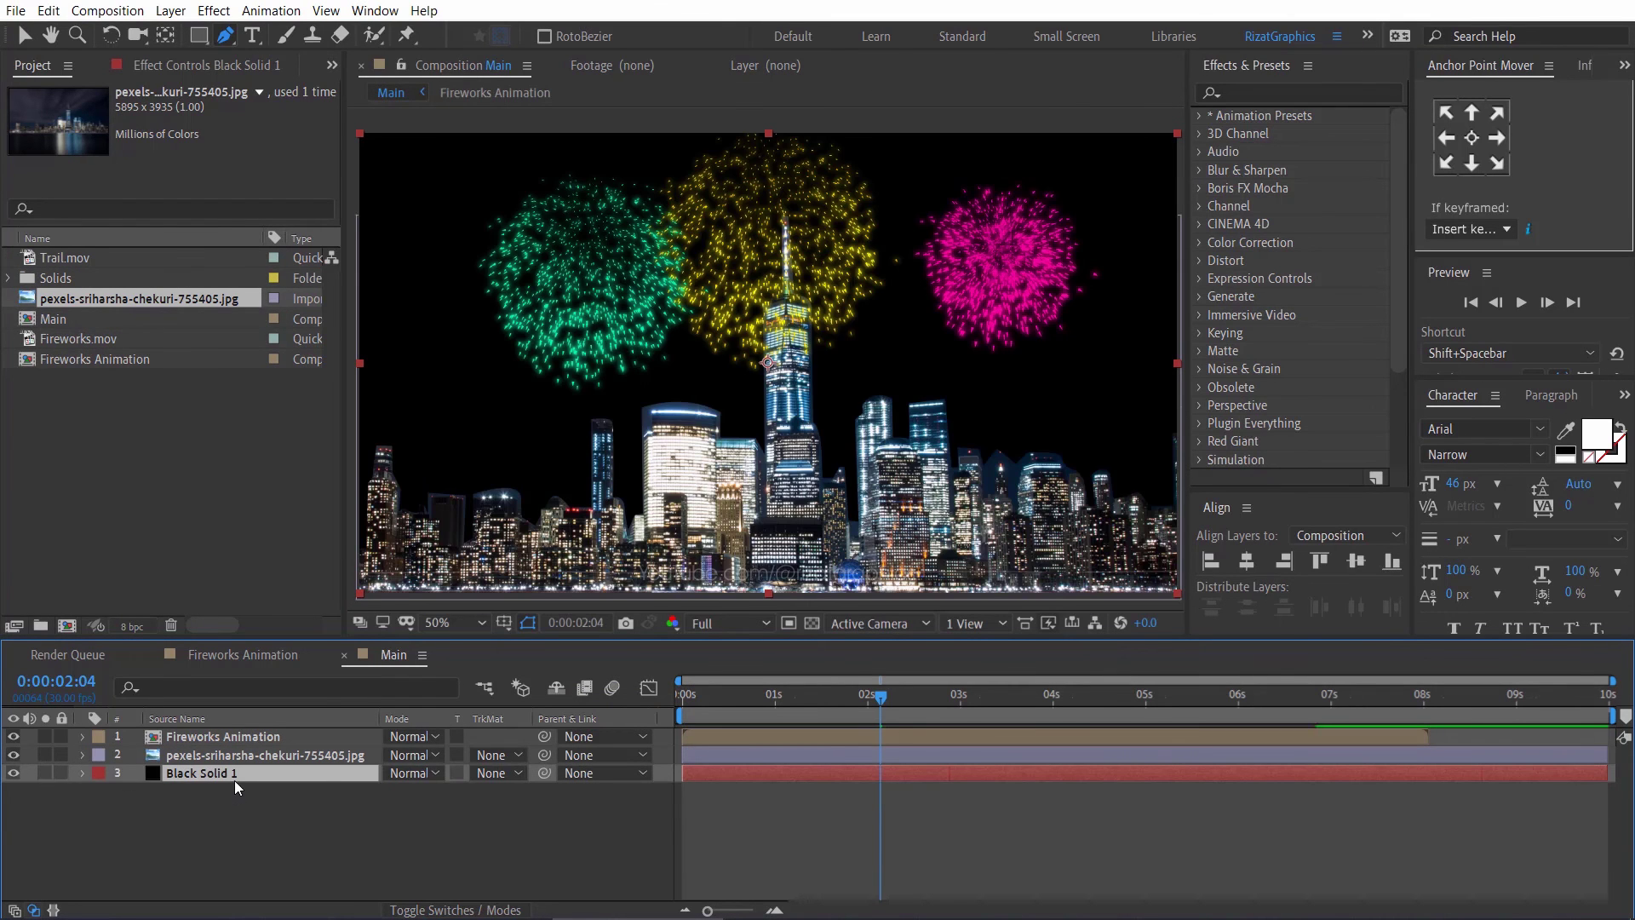
- Apply Gradient Ramp to the black solid with a dark navy 000351 end colour
left_click(1282, 93)
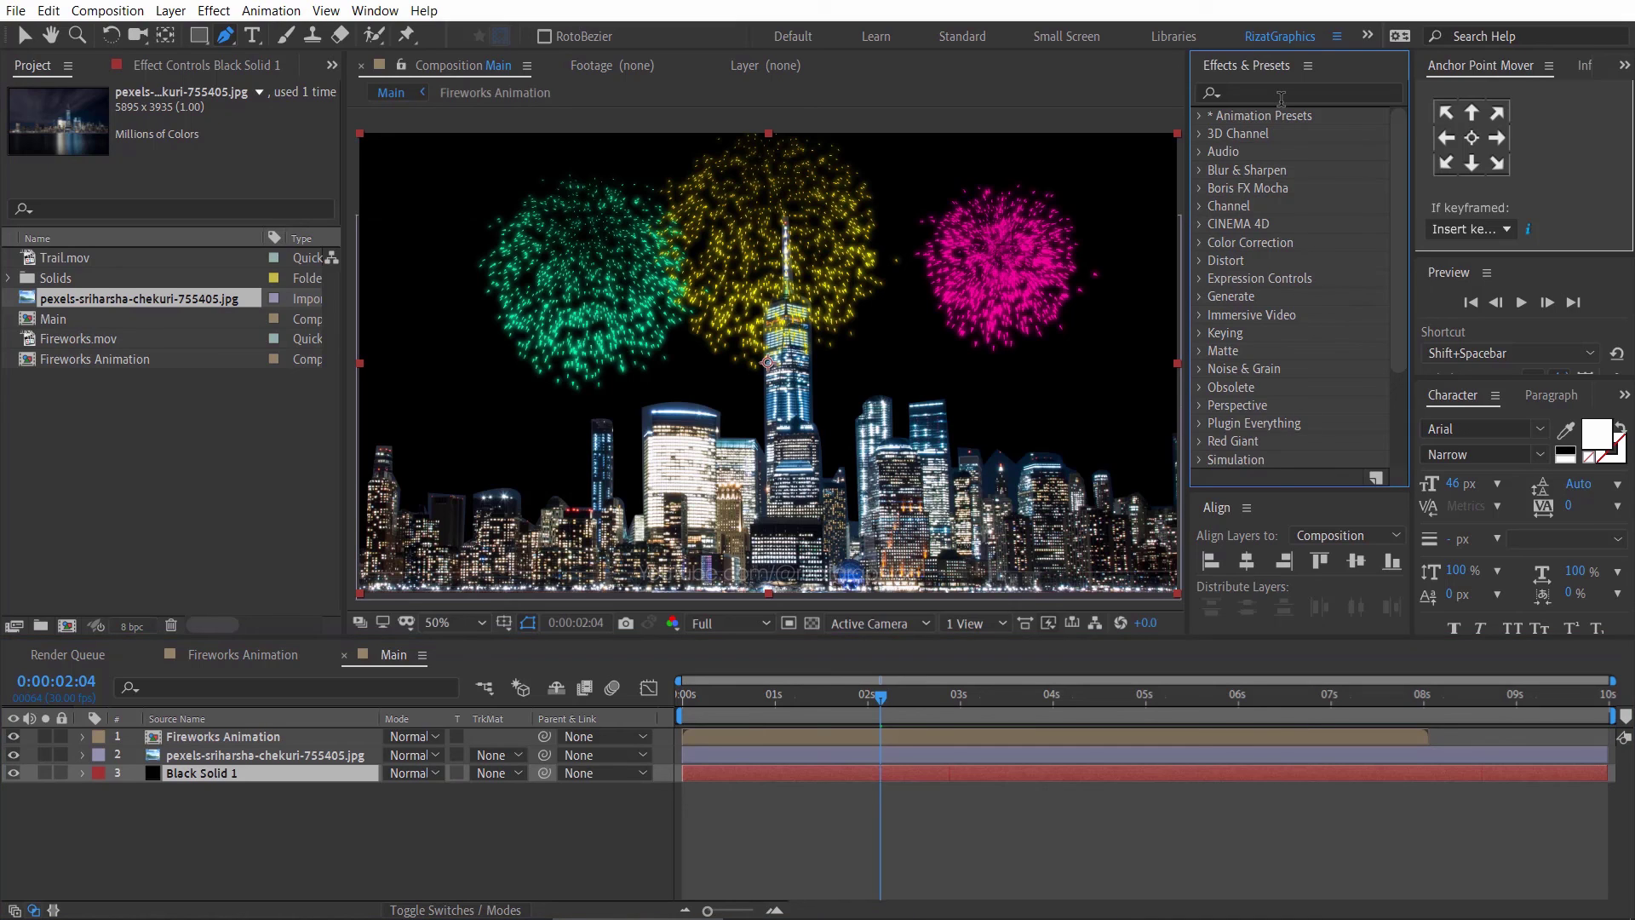
type("gradie")
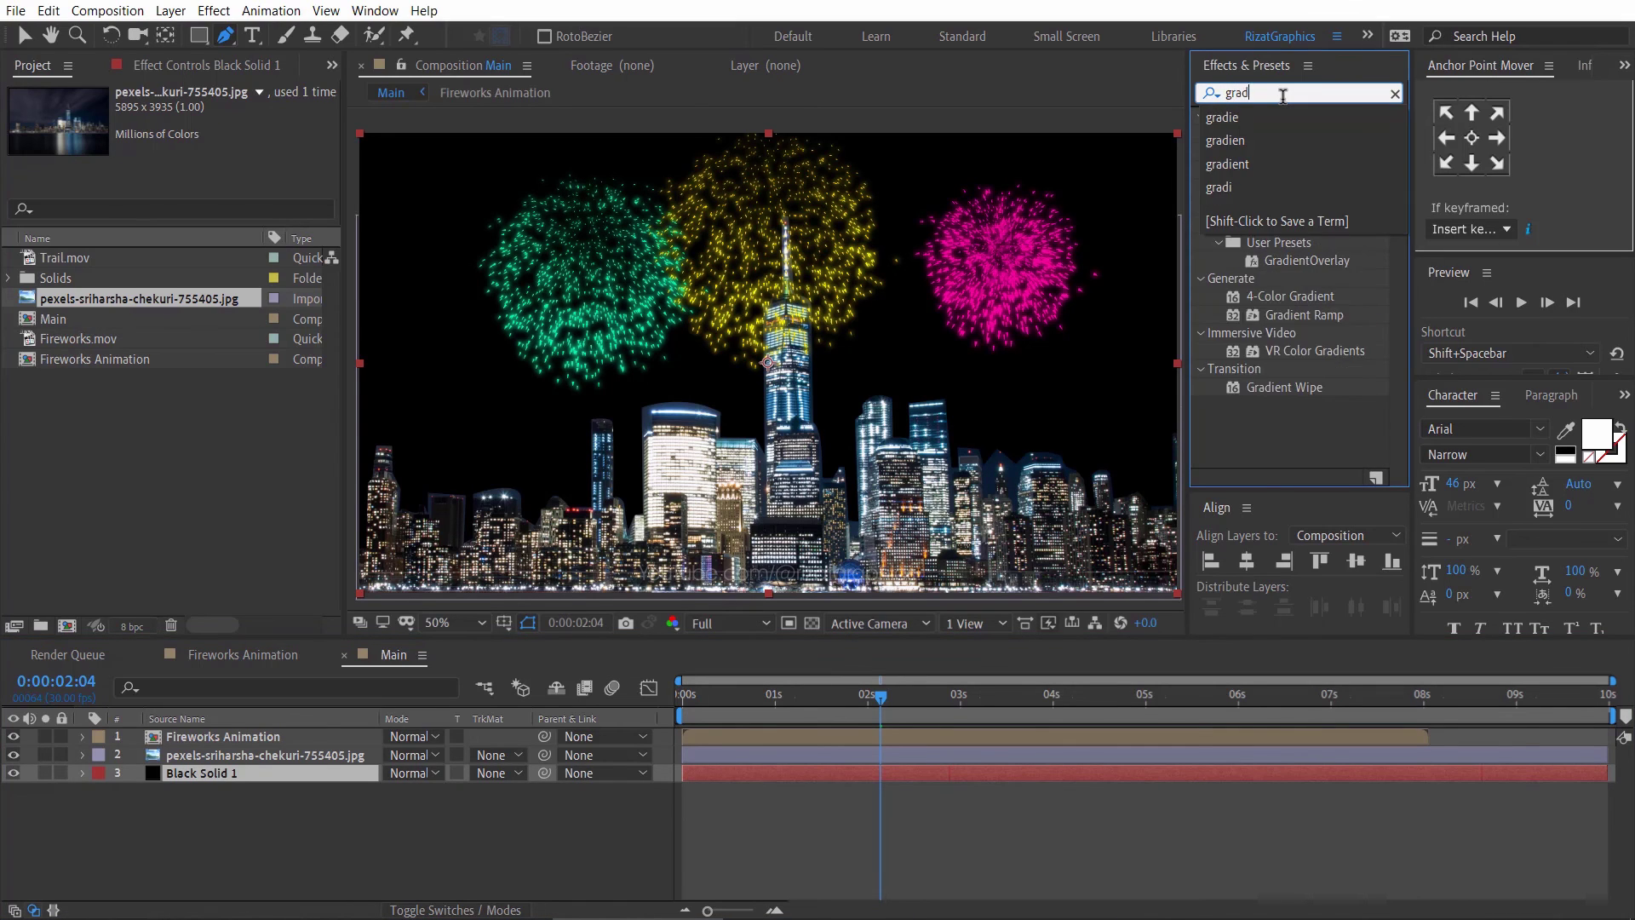
left_click(1276, 242)
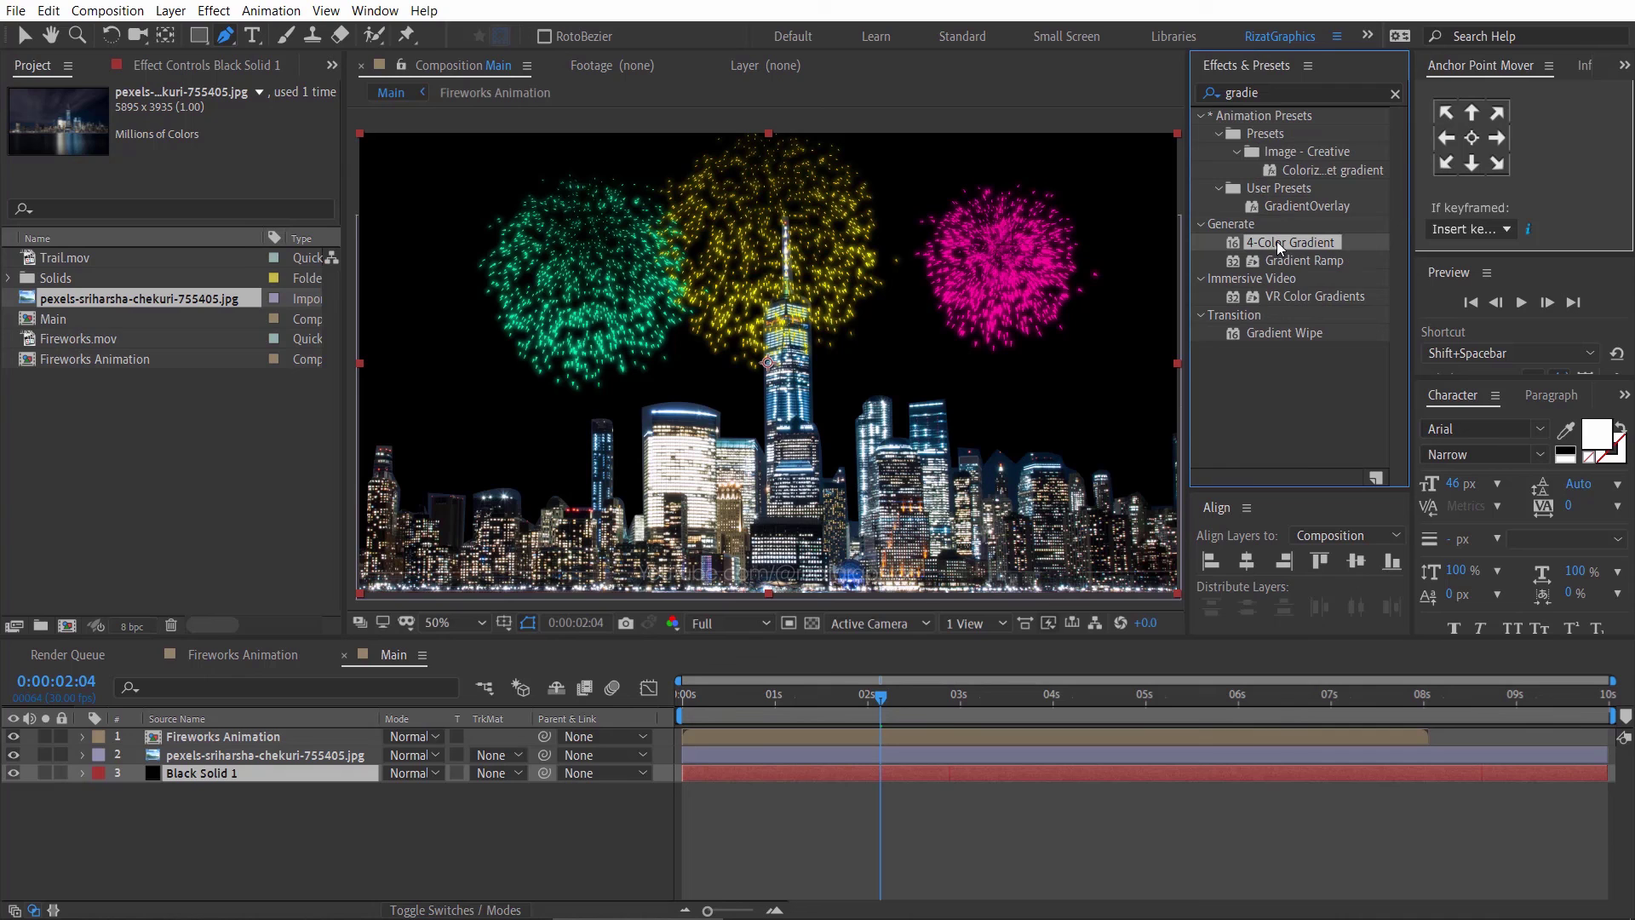
left_click_drag(1295, 261, 305, 771)
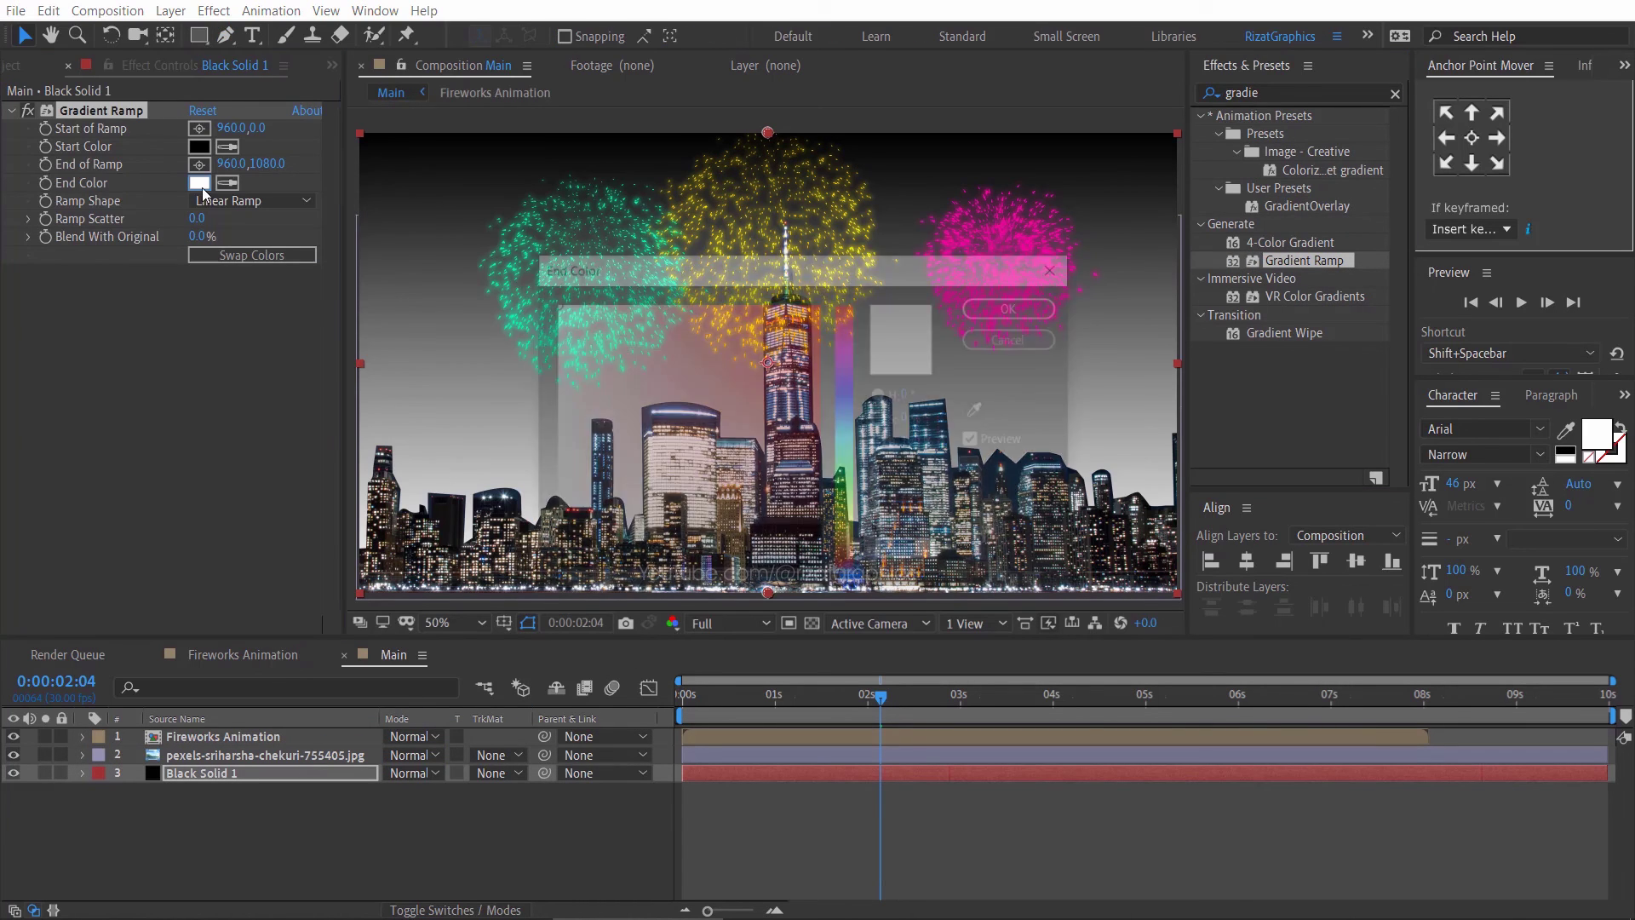
left_click(200, 184)
left_click_drag(843, 464, 854, 395)
left_click_drag(778, 434, 851, 476)
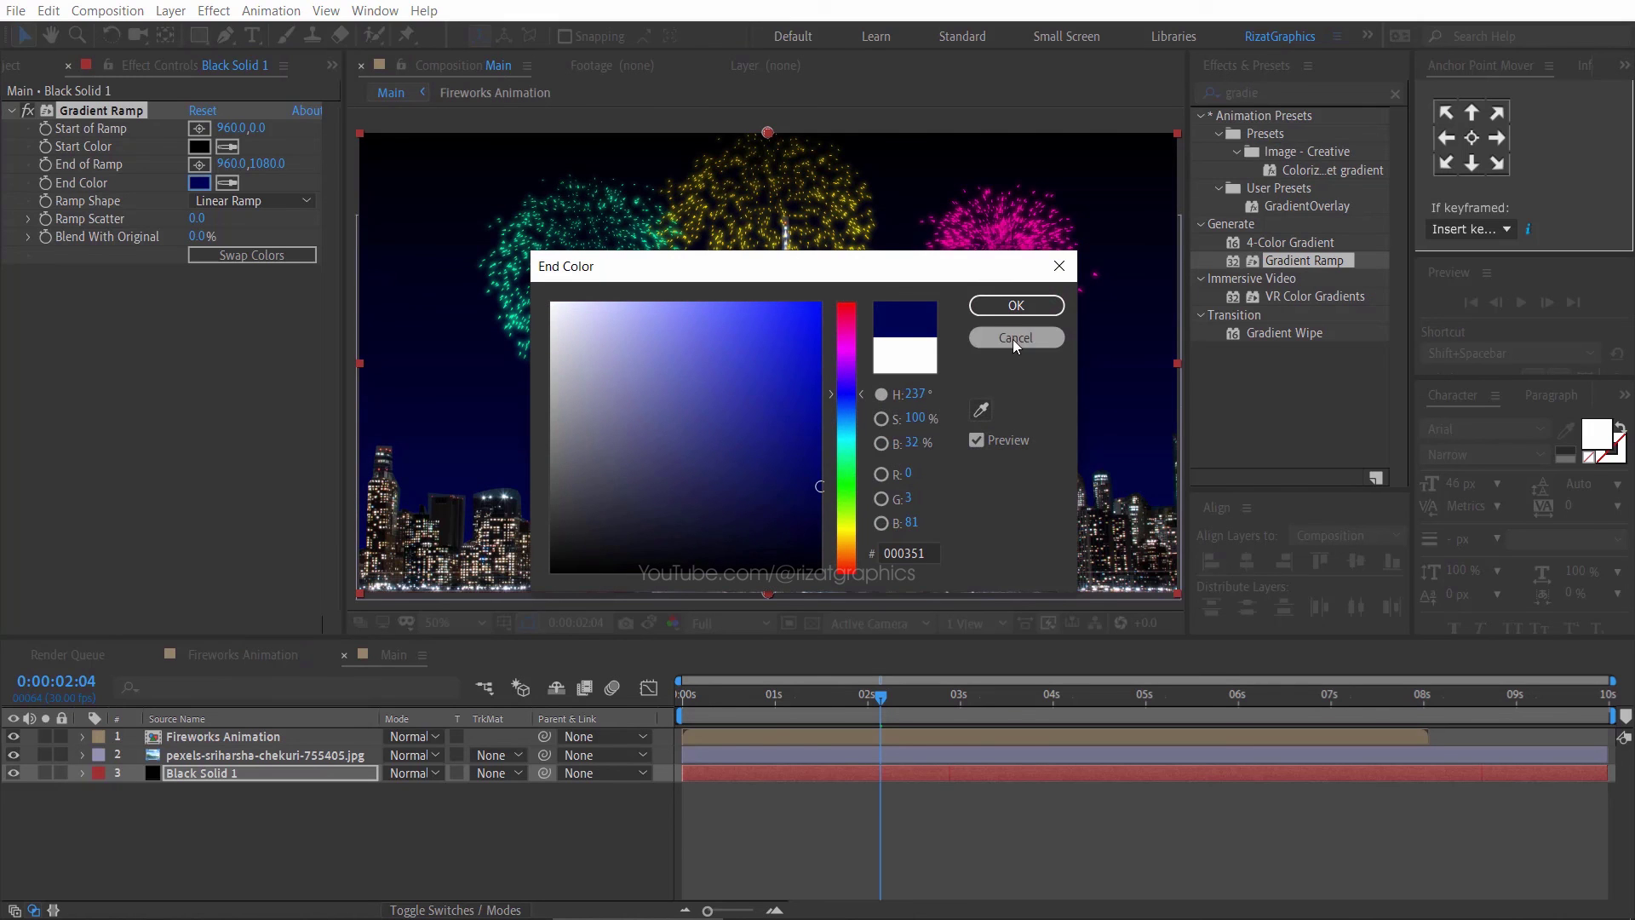
left_click(1012, 309)
left_click(453, 835)
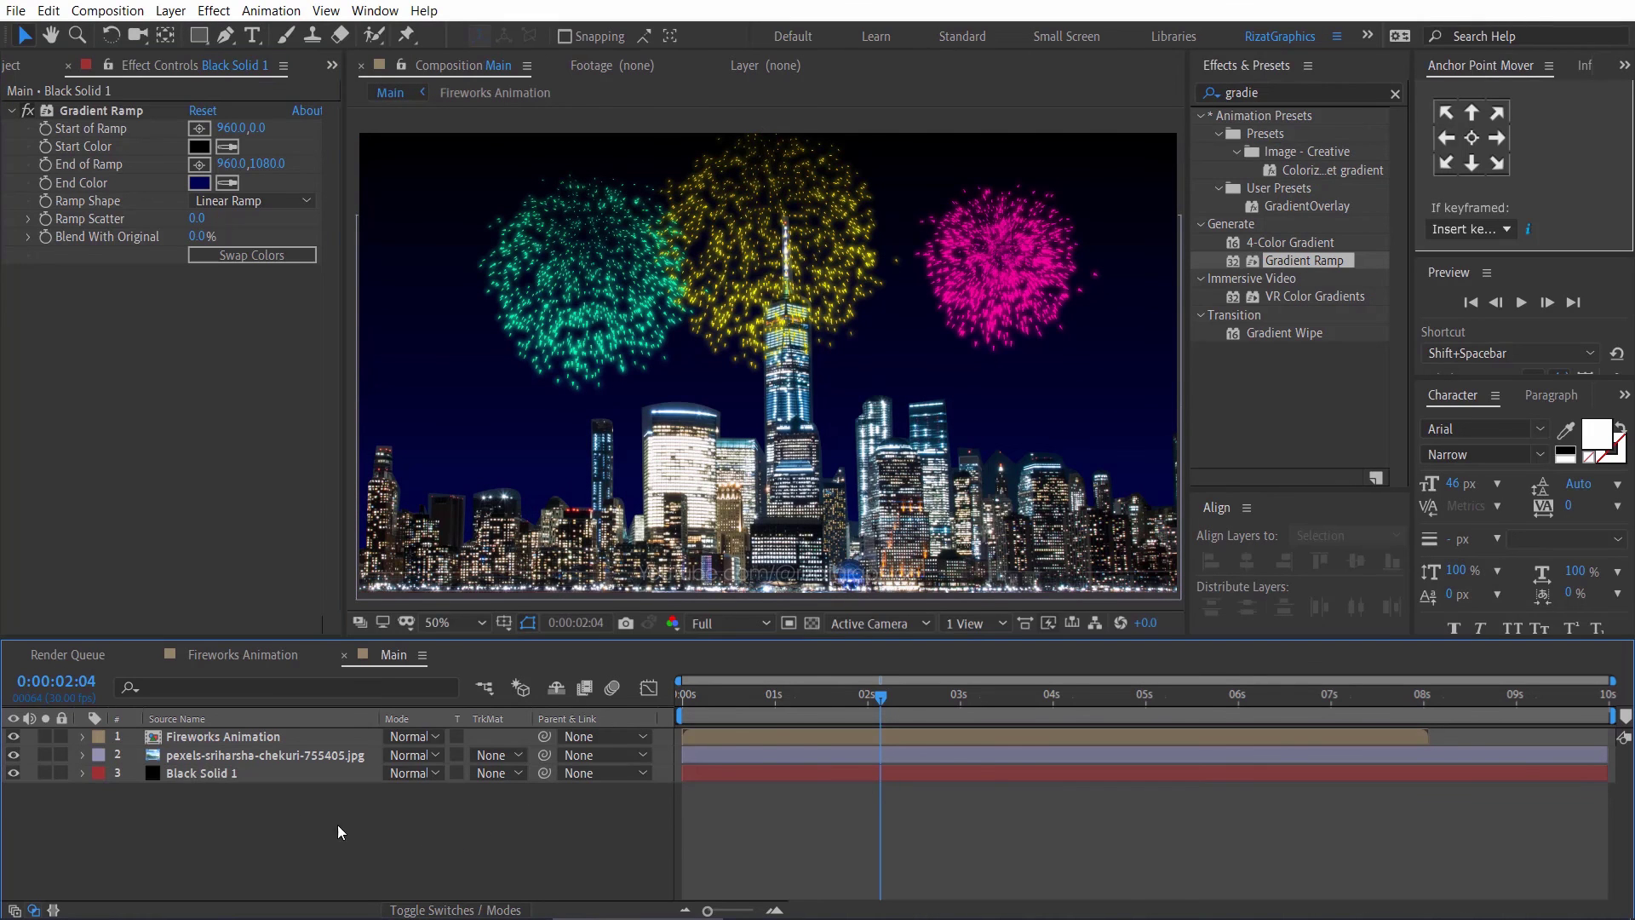
- Place Fireworks Animation below the skyline photo, then preview Main from the start
left_click(226, 759)
left_click_drag(223, 740, 224, 759)
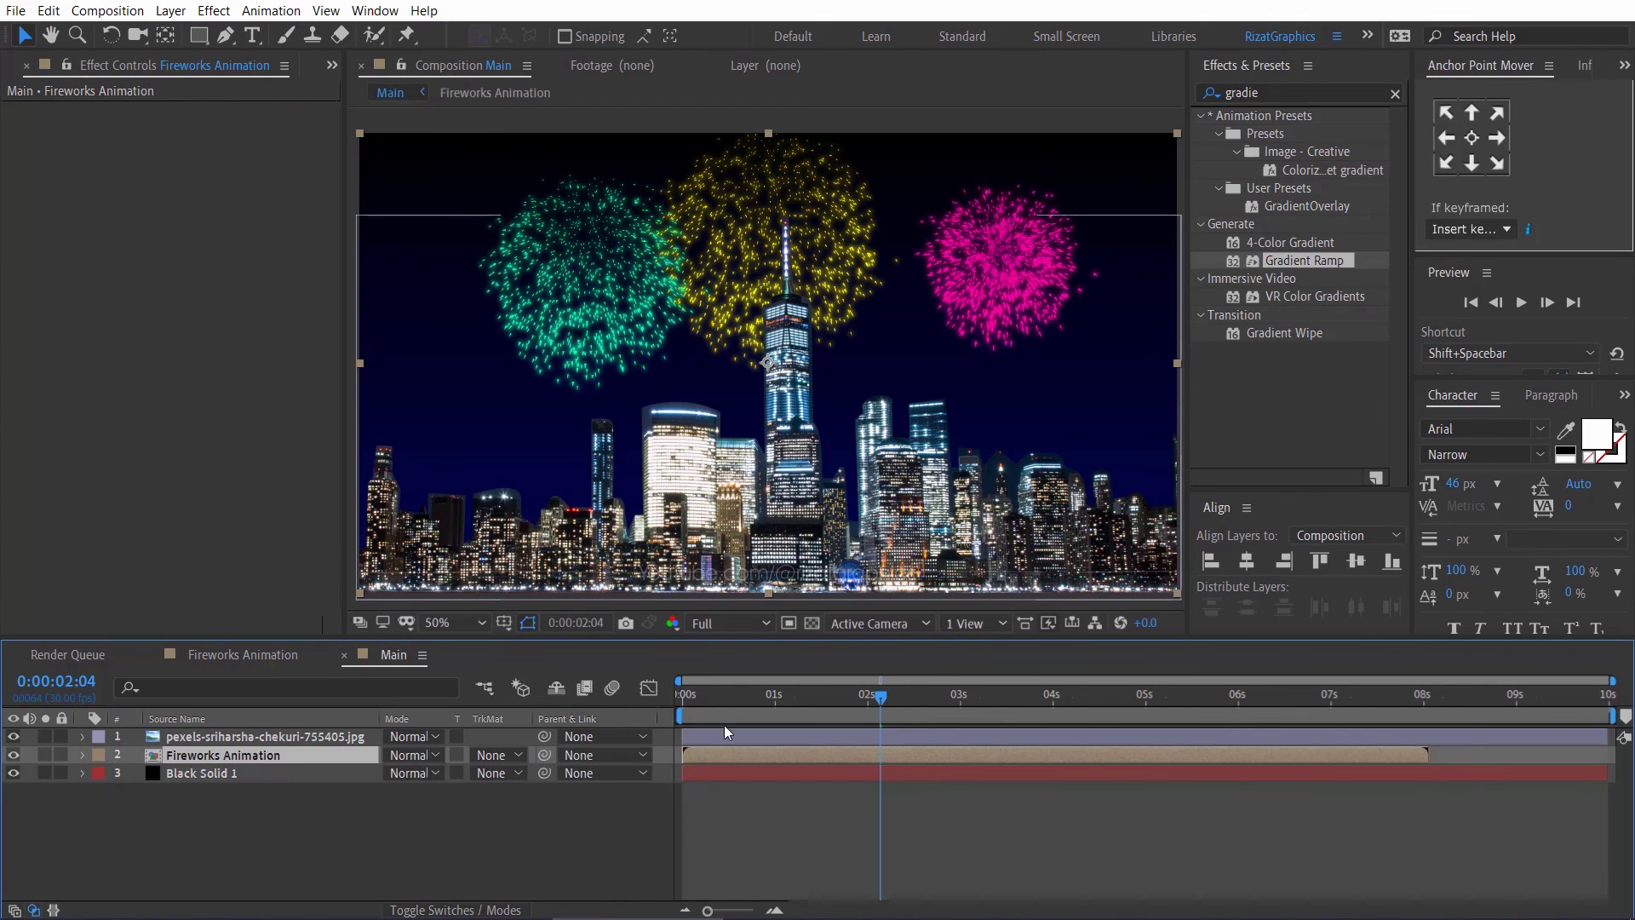
left_click(679, 694)
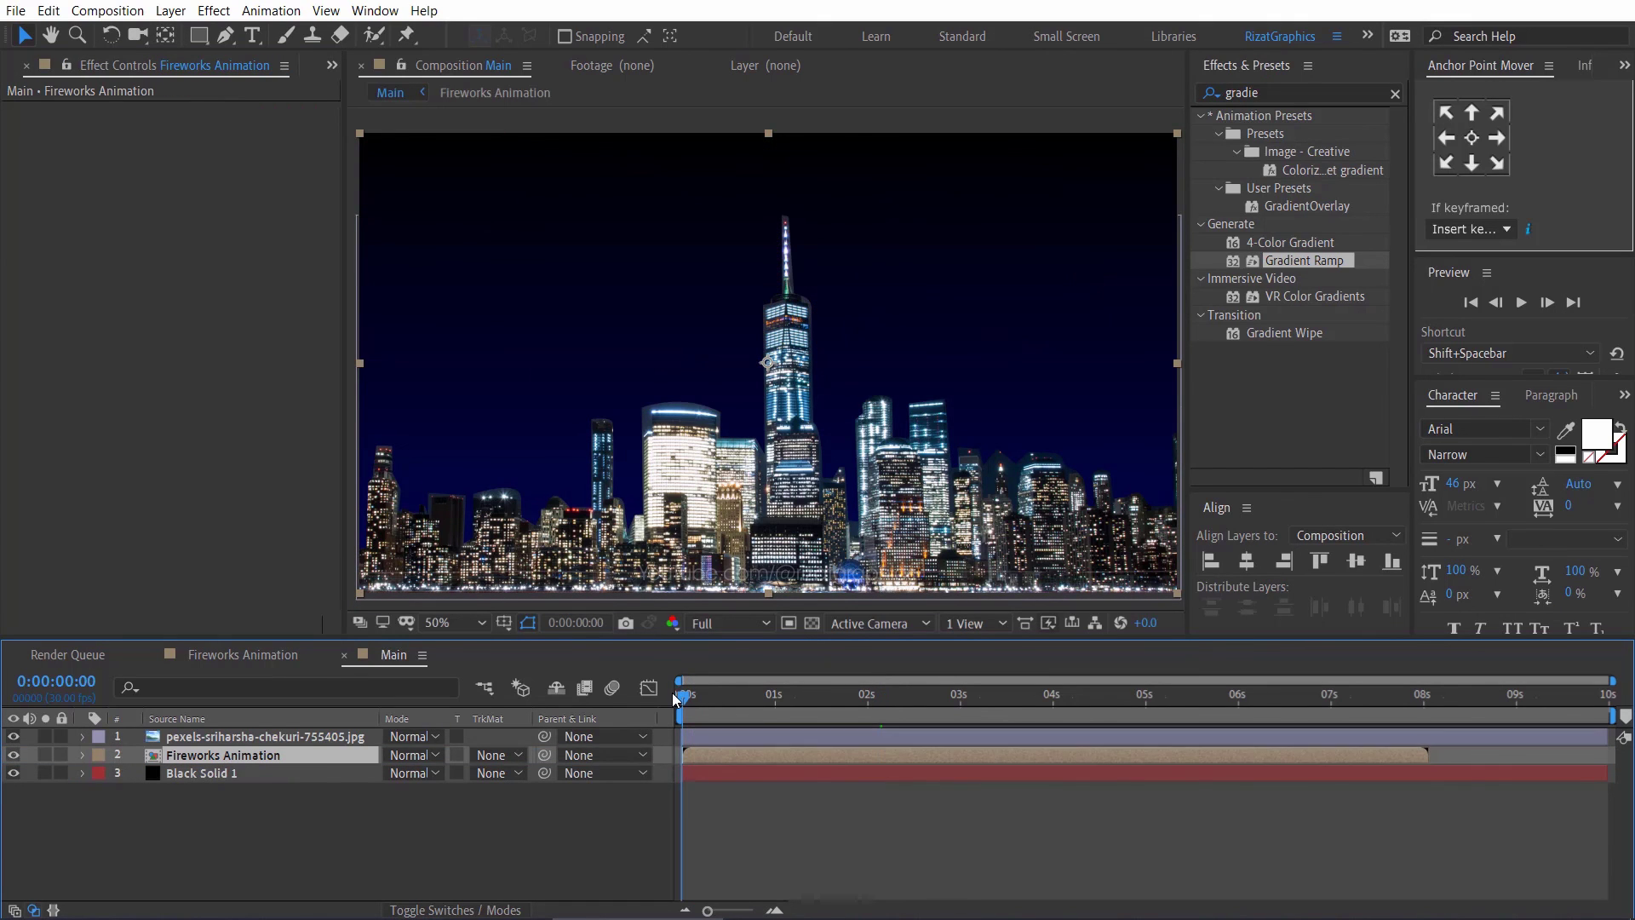
left_click(1395, 94)
left_click(1521, 303)
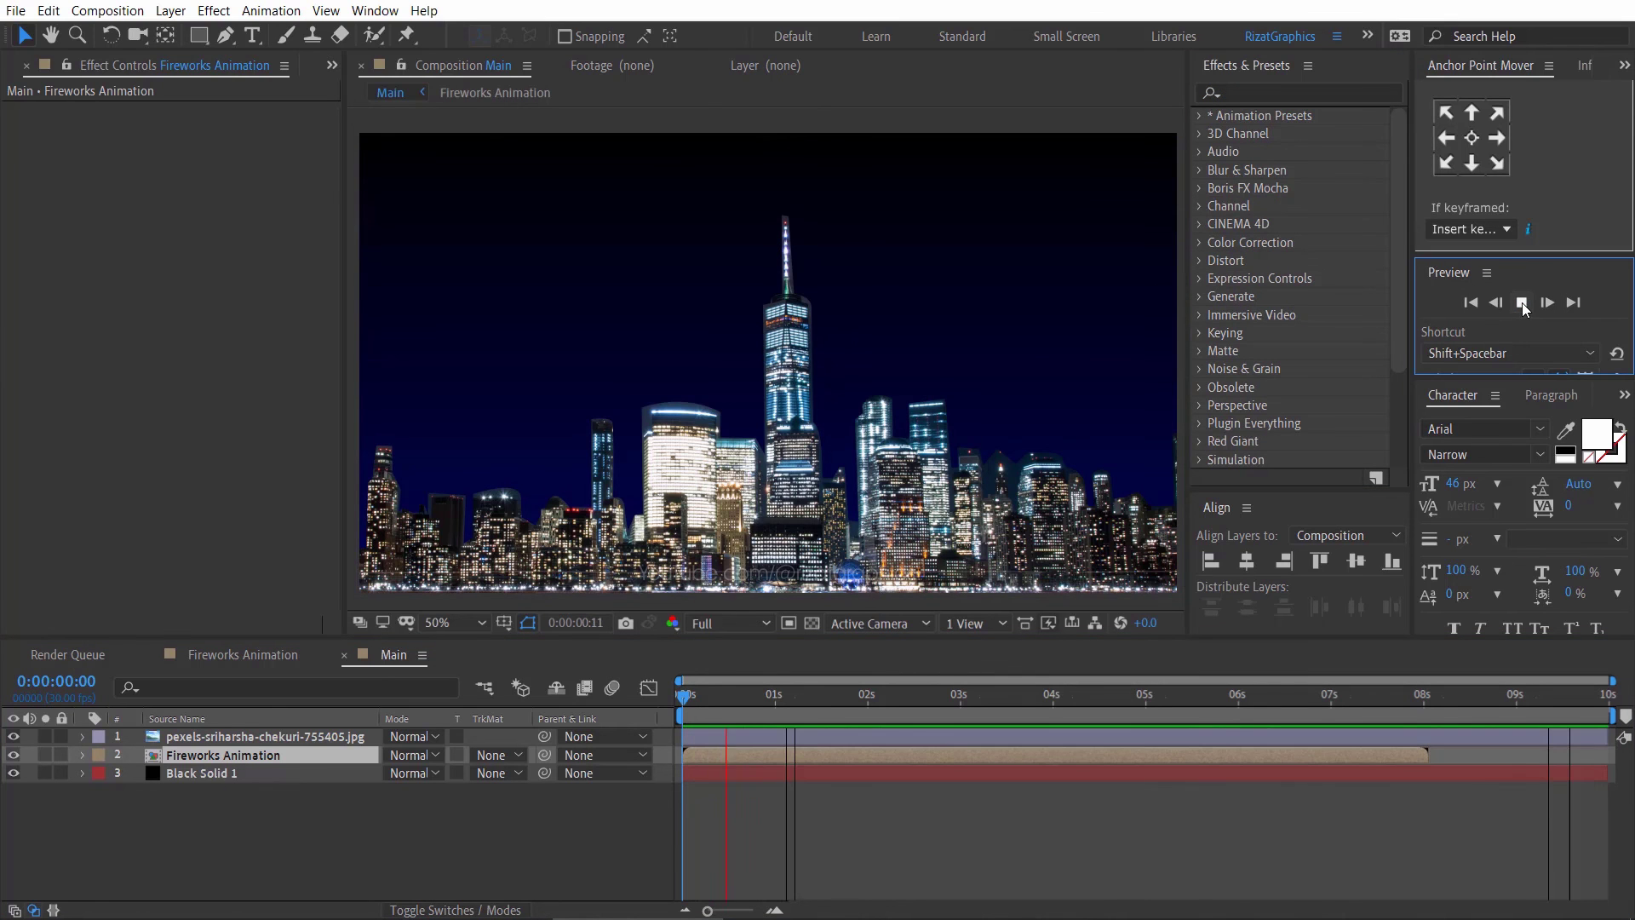